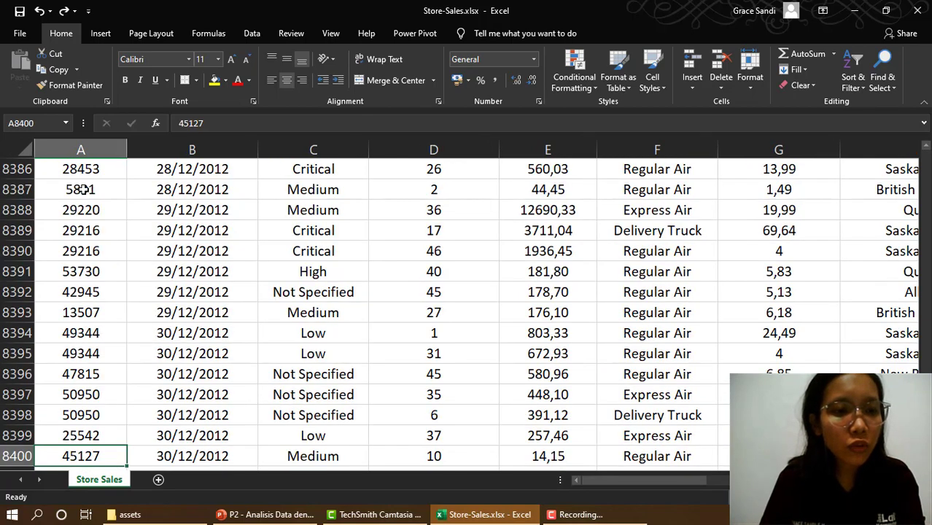
# Step: Return to cell A1 and inspect the header row and the first record in row 2
pyautogui.scroll(-1, 84, 190)
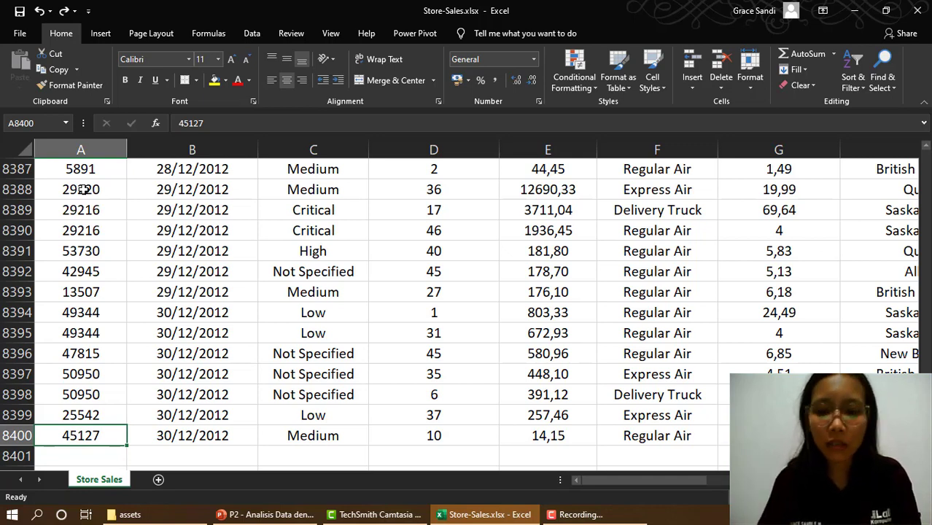
pyautogui.hotkey('ctrl', 'Home')
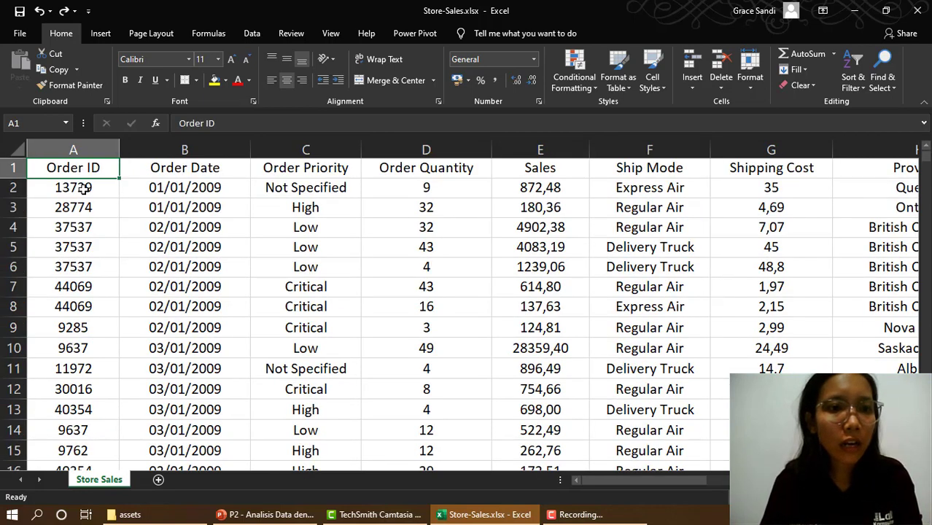
pyautogui.click(4, 168)
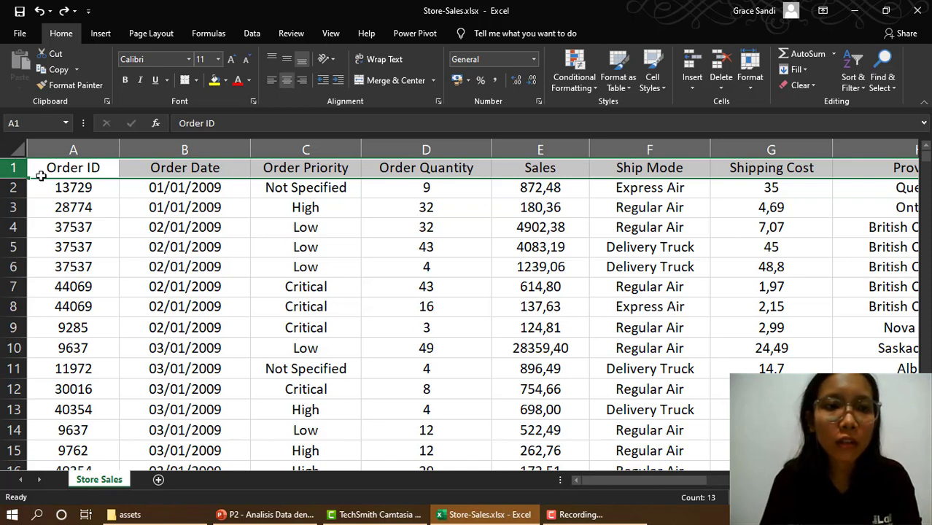
pyautogui.click(60, 190)
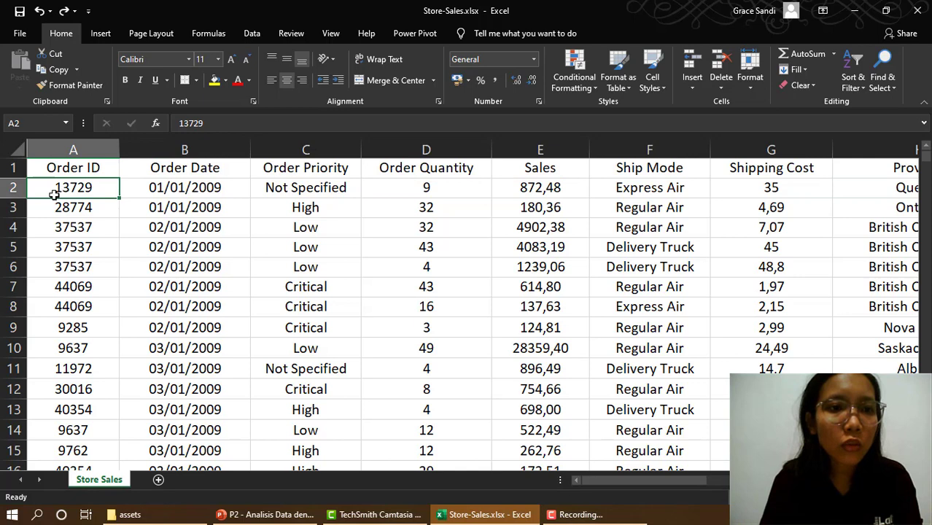
pyautogui.click(9, 191)
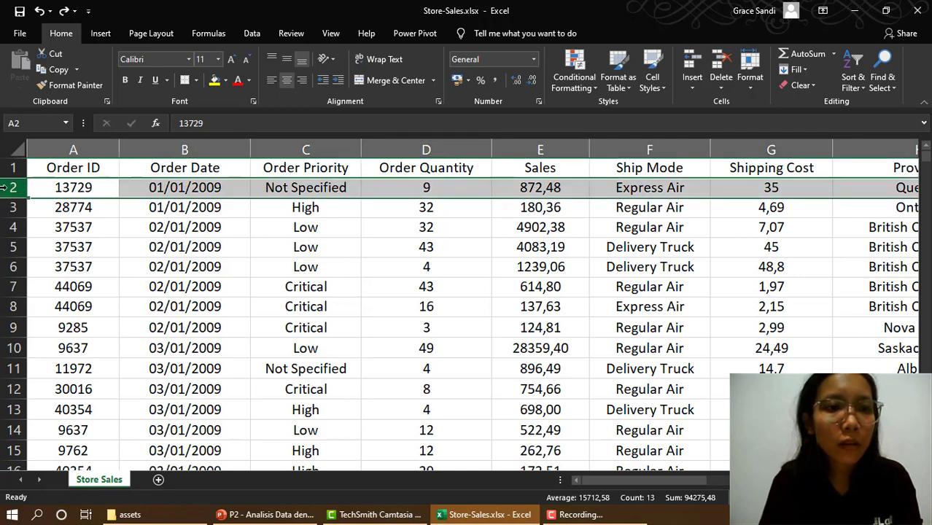
pyautogui.click(45, 189)
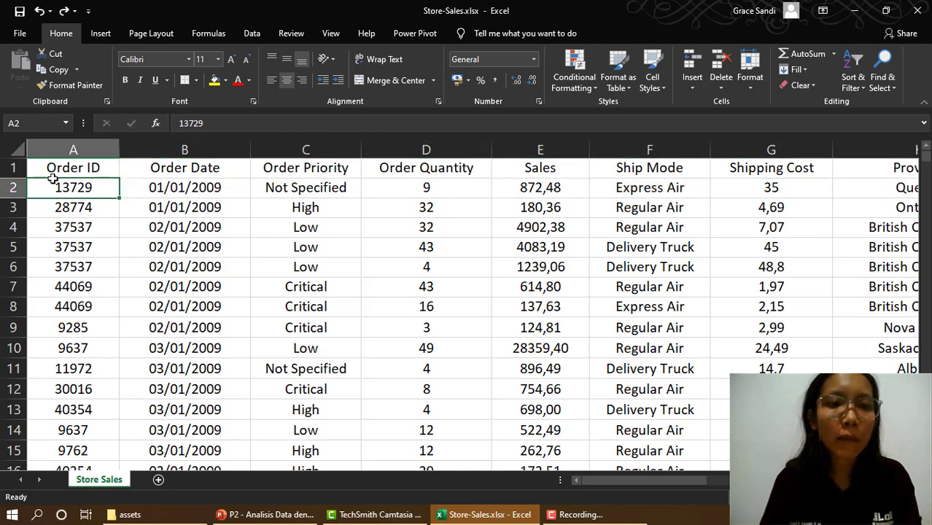
# Step: Go from the Order ID header to the last filled cell in column A and examine the rows around the end of the data
pyautogui.click(58, 170)
pyautogui.hotkey('ctrl', 'Down')
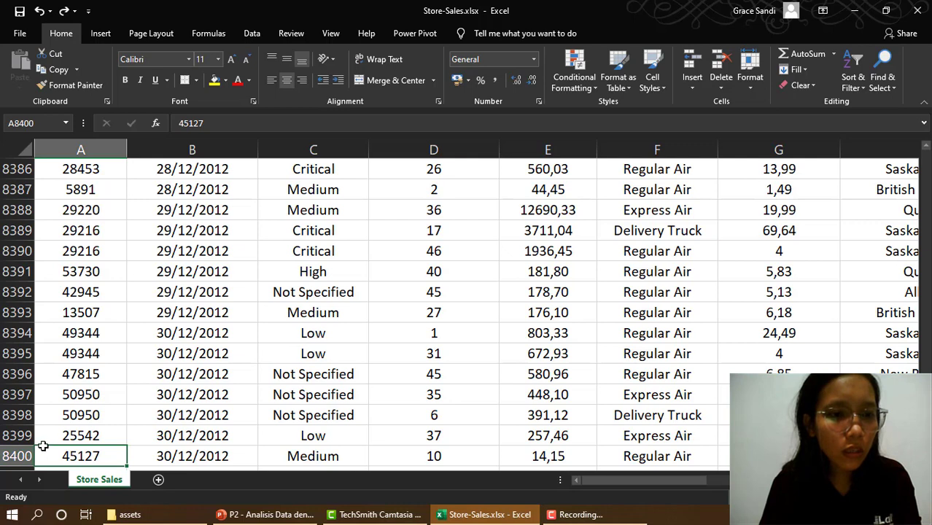
pyautogui.scroll(-2, 73, 408)
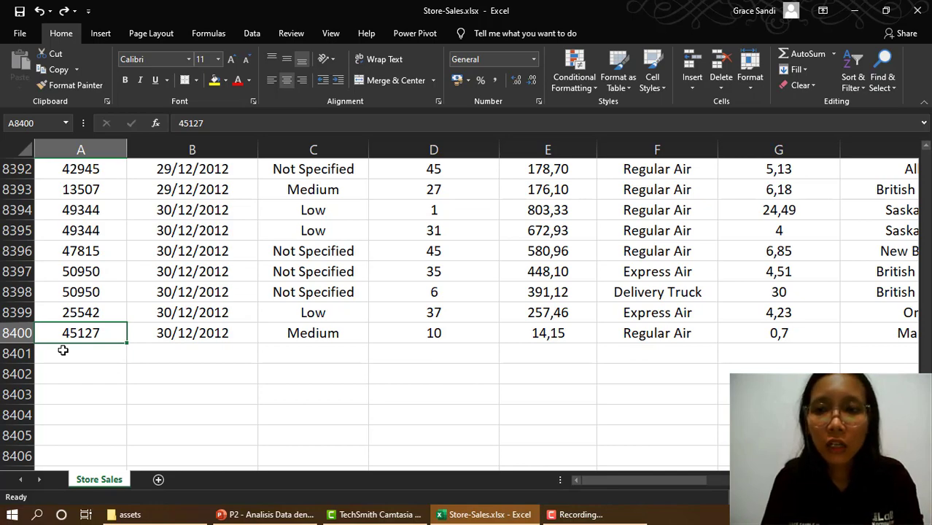
pyautogui.scroll(5, 162, 317)
pyautogui.scroll(-8, 164, 318)
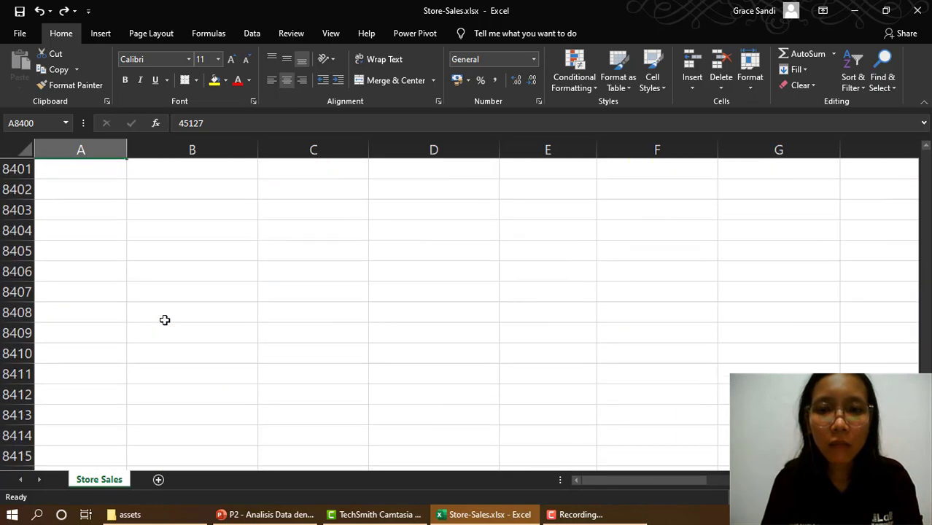
pyautogui.scroll(3, 165, 320)
pyautogui.scroll(2, 153, 324)
pyautogui.scroll(-1, 132, 313)
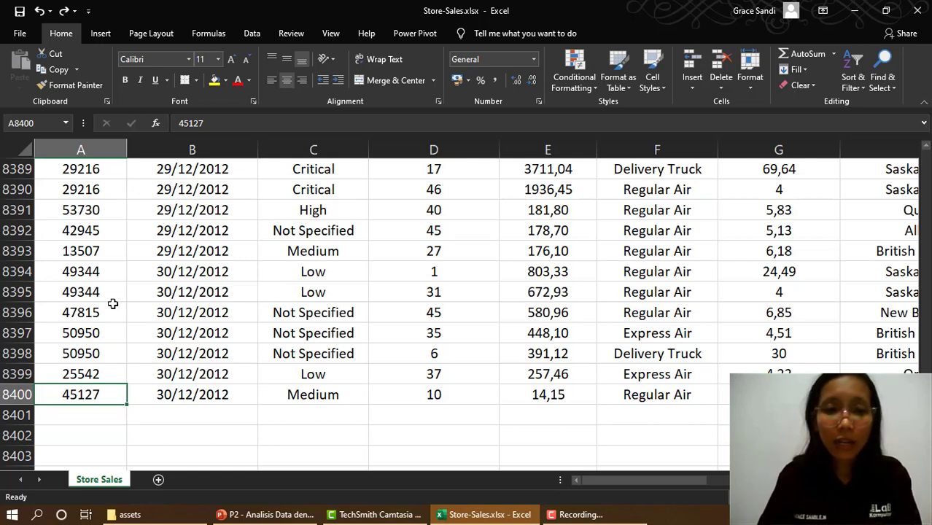
# Step: Jump back and forth between cell A1 and the last filled cell of the Order ID column, ending at the last record
pyautogui.hotkey('ctrl', 'Home')
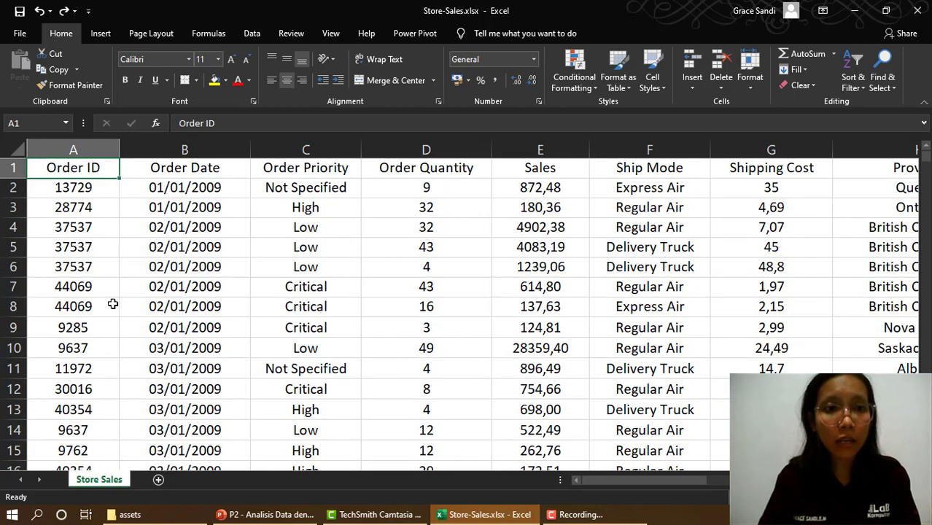
pyautogui.hotkey('ctrl', 'Down')
pyautogui.hotkey('ctrl', 'Up')
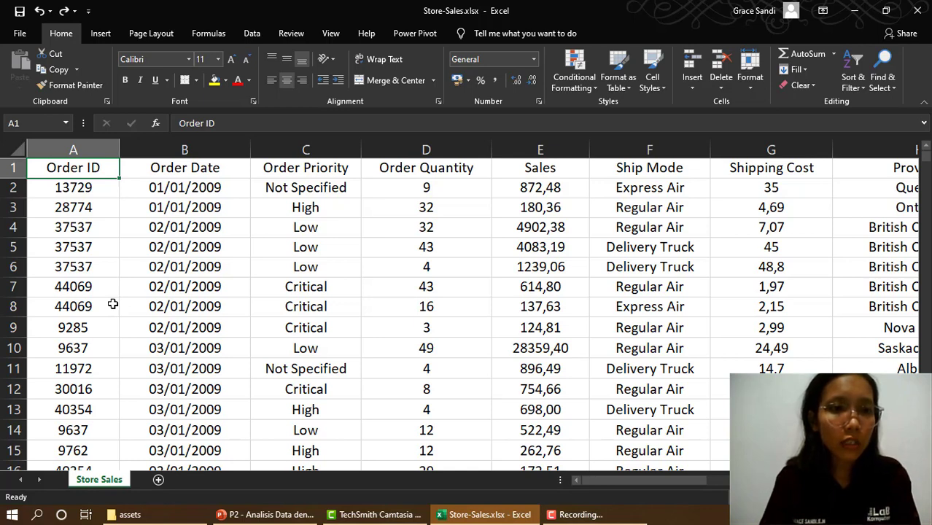
pyautogui.hotkey('ctrl', 'Down')
pyautogui.scroll(-1, 113, 304)
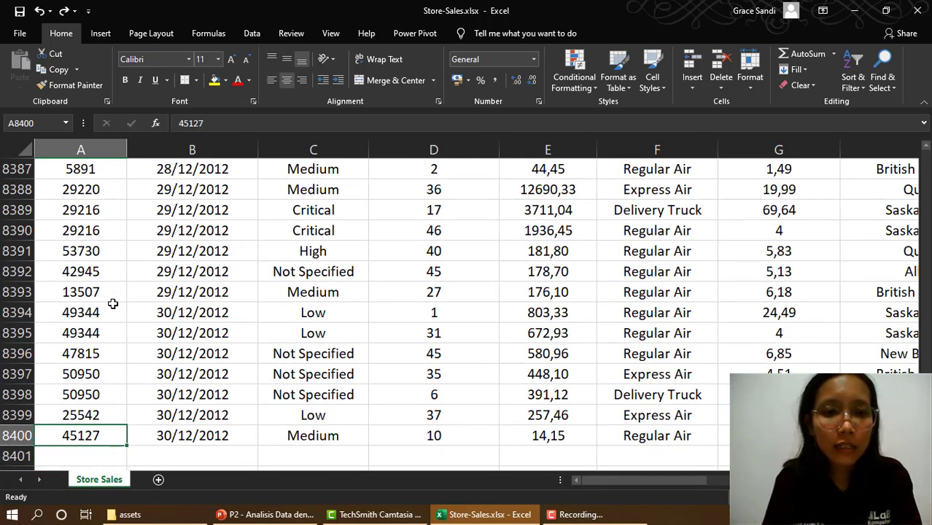
# Step: Go to the worksheet's very last row in column A and return to cell A1 by way of the last record
pyautogui.hotkey('ctrl', 'Down')
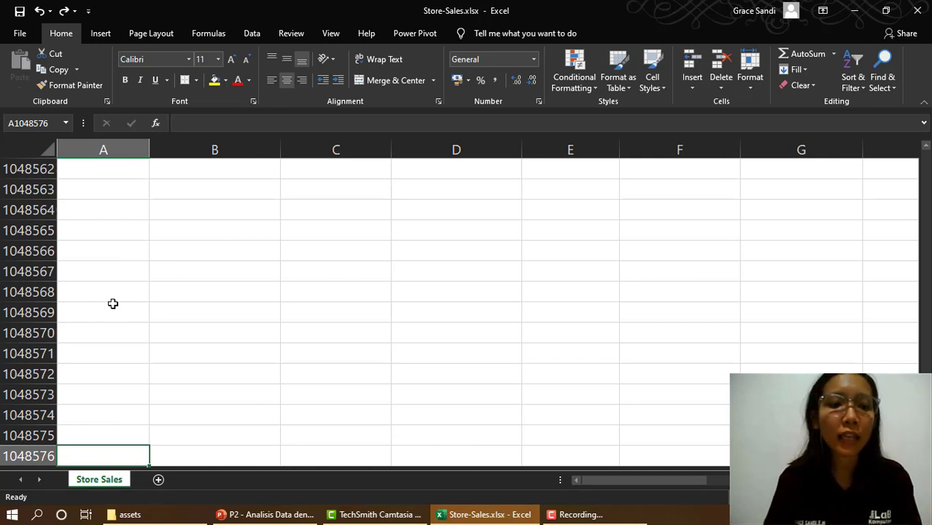
pyautogui.hotkey('ctrl', 'Up')
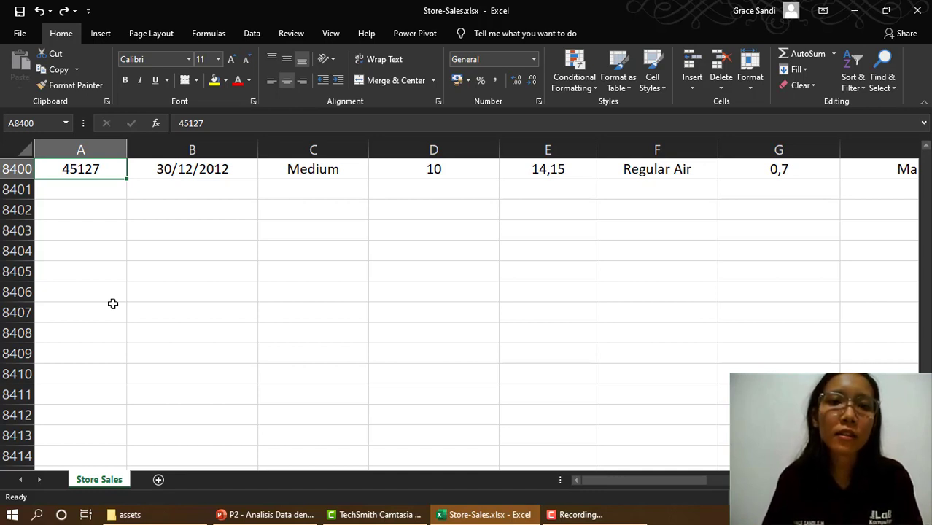
pyautogui.hotkey('ctrl', 'Home')
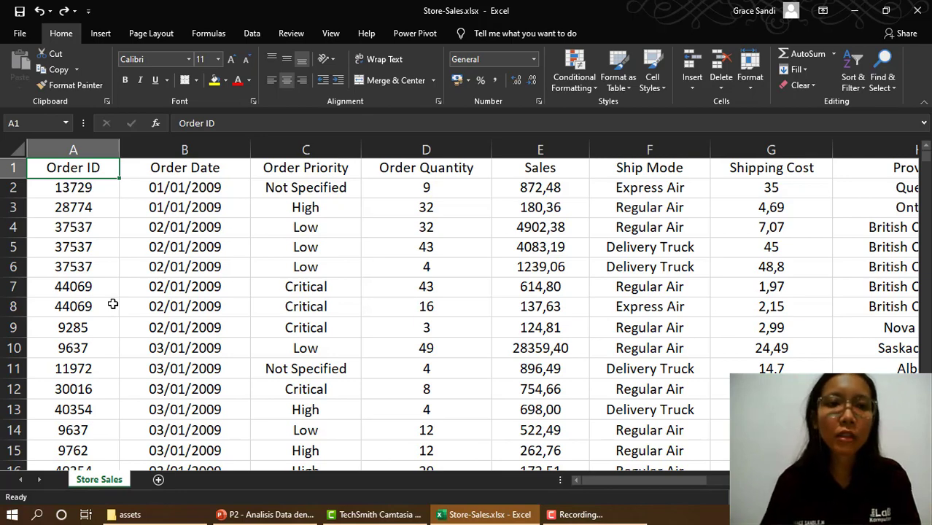
# Step: Browse the order records from the first rows down to about row 135 and return to the header row
pyautogui.scroll(-12, 113, 303)
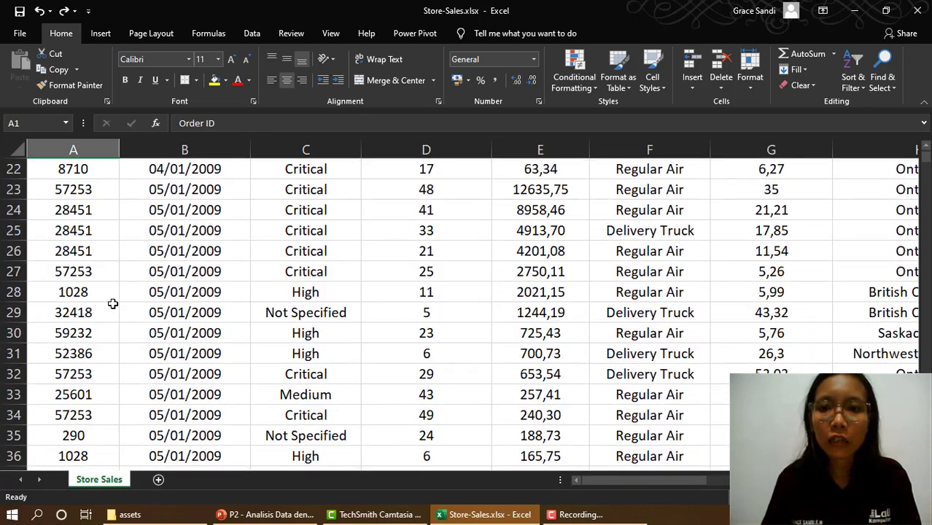
pyautogui.scroll(12, 113, 303)
pyautogui.scroll(-10, 113, 304)
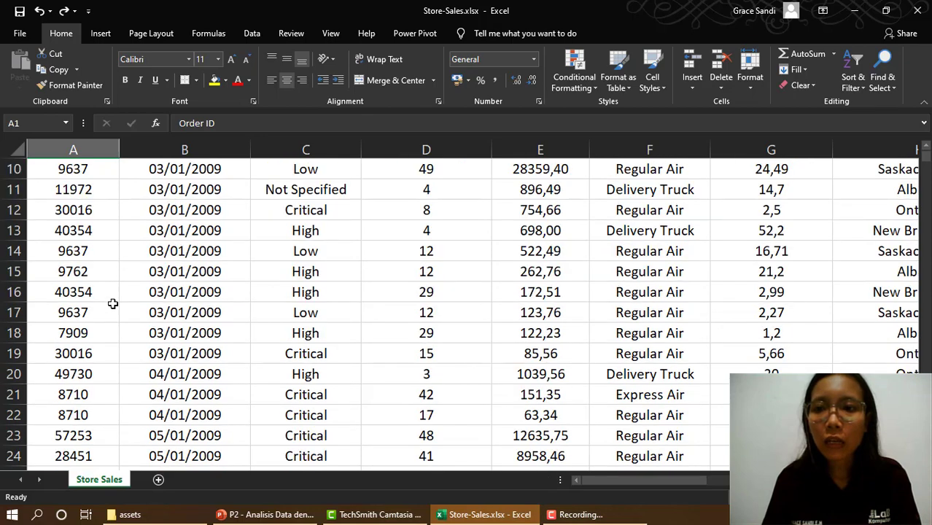
pyautogui.scroll(-17, 113, 303)
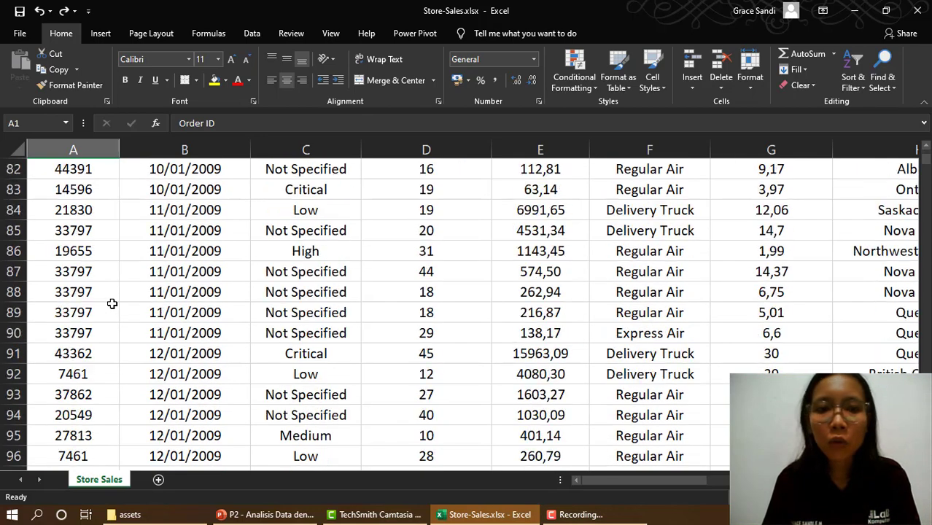
pyautogui.scroll(-13, 108, 304)
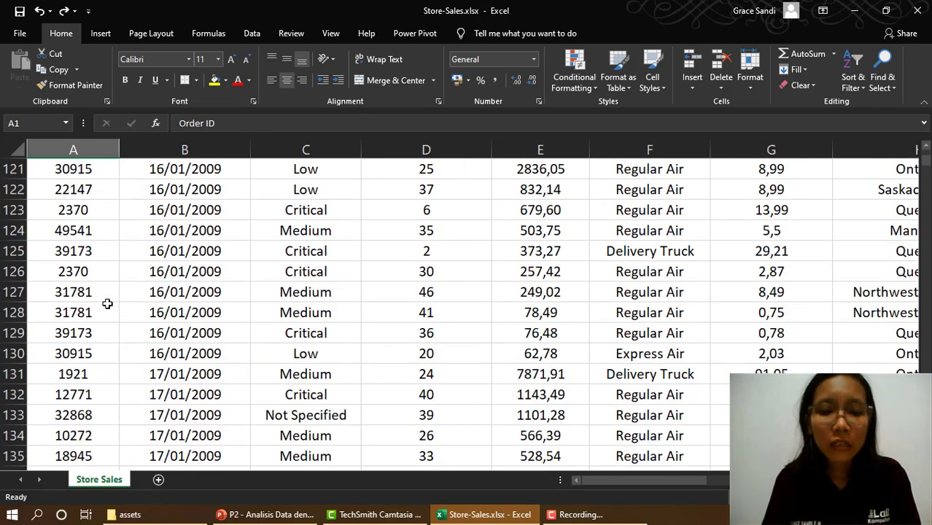
pyautogui.scroll(20, 107, 303)
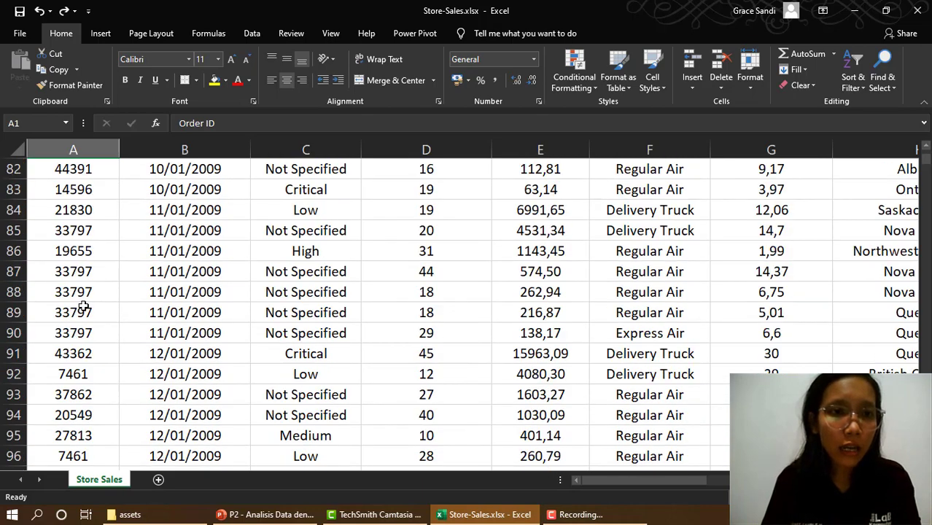
pyautogui.scroll(13, 64, 246)
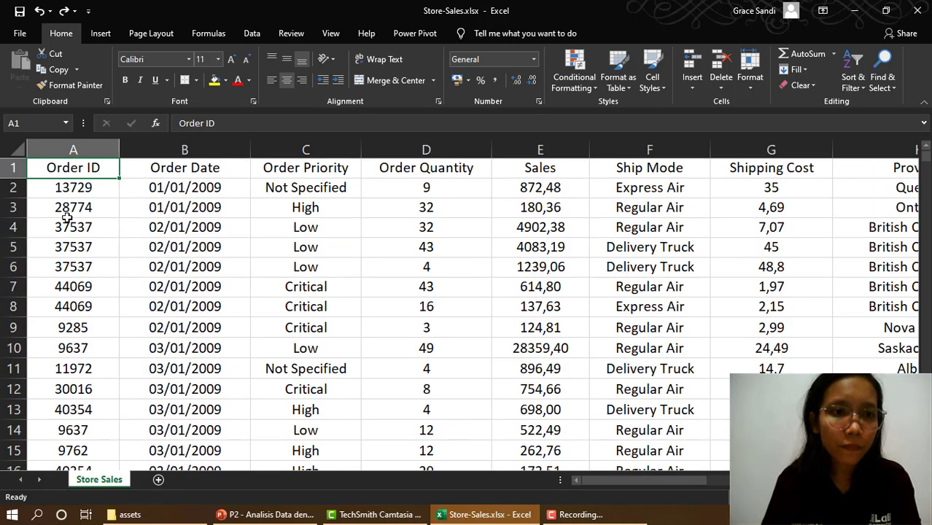
# Step: Go to the last record of the Order ID column and examine the empty rows beneath the data around cell B8402
pyautogui.hotkey('ctrl', 'Down')
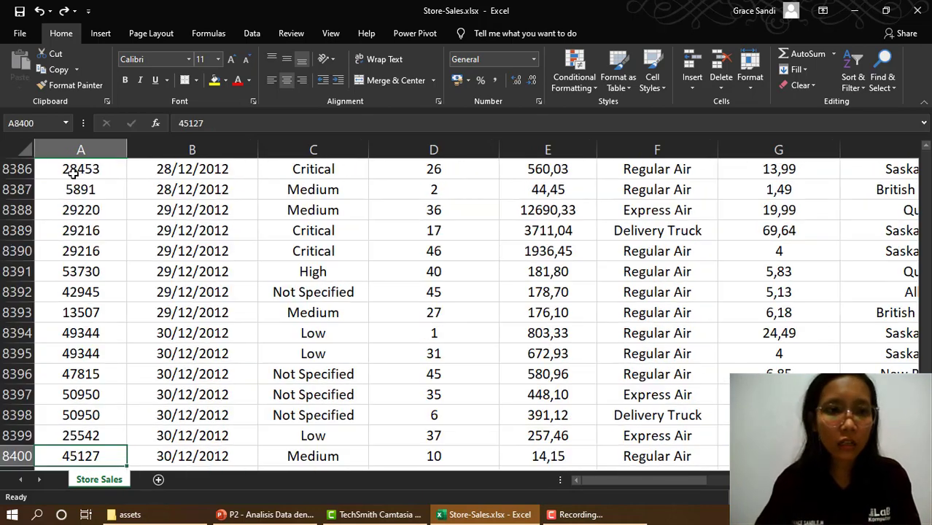
pyautogui.scroll(-5, 129, 251)
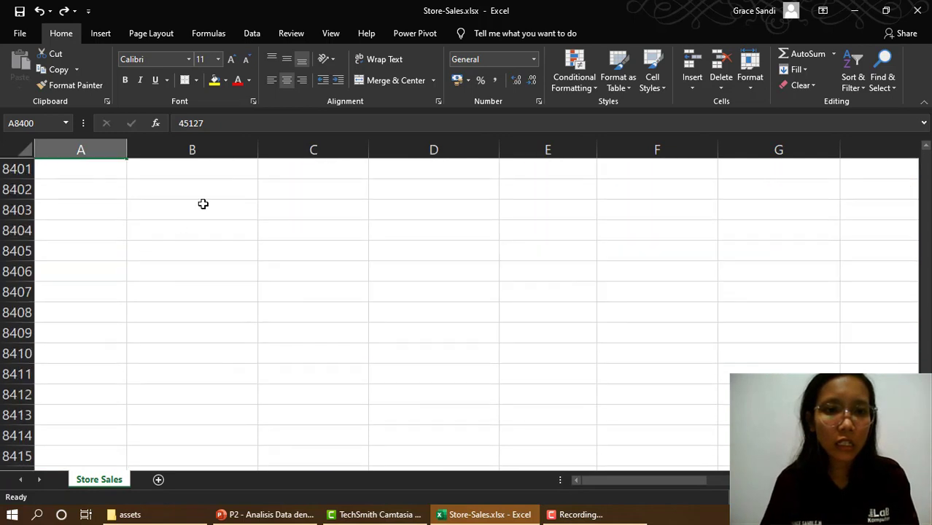
pyautogui.click(211, 210)
pyautogui.scroll(2, 212, 210)
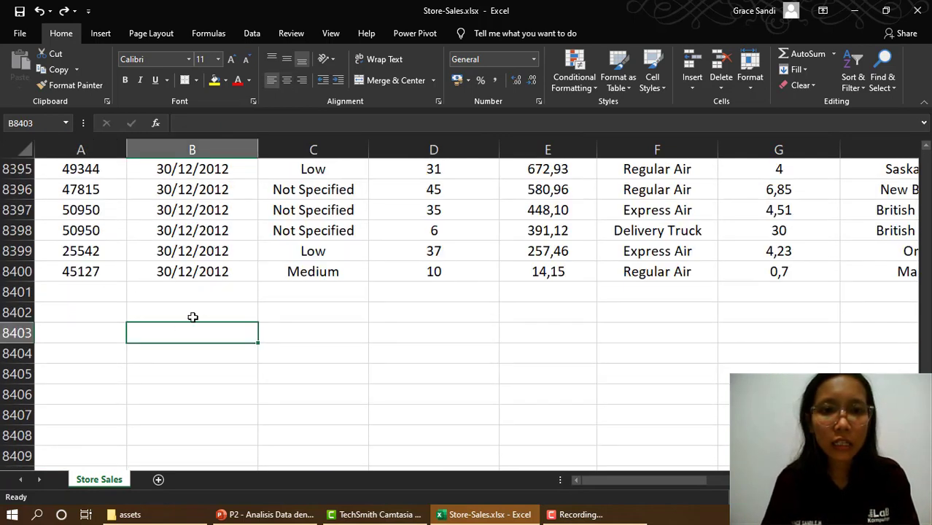
pyautogui.click(250, 308)
pyautogui.moveTo(249, 308); pyautogui.dragTo(341, 308)
pyautogui.click(191, 318)
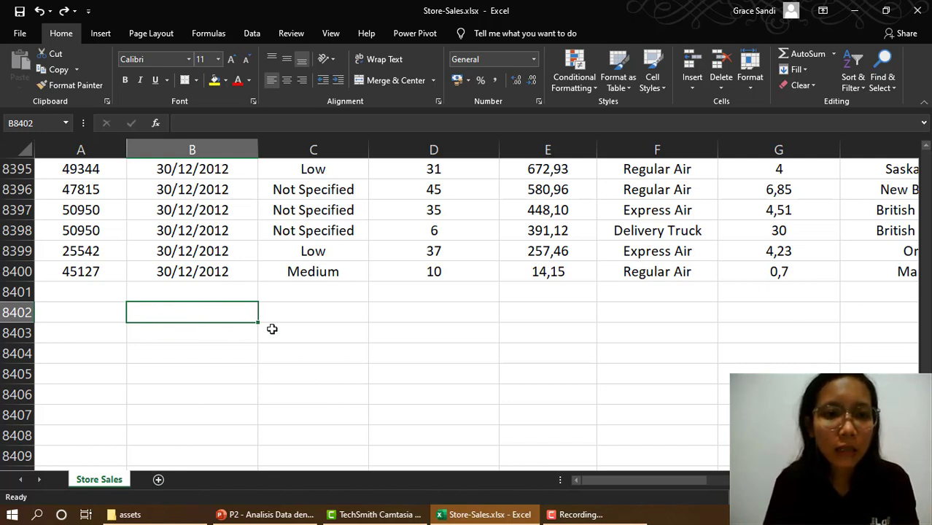
pyautogui.click(210, 340)
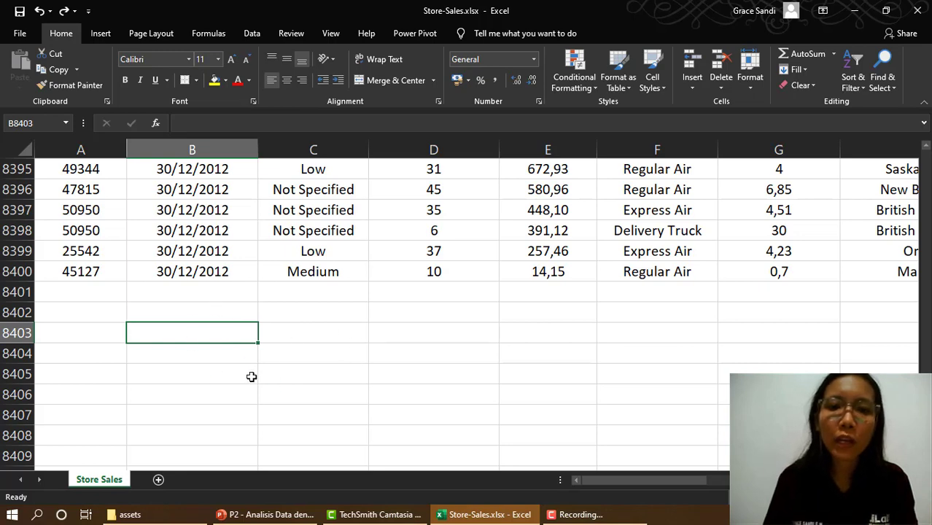
pyautogui.click(211, 311)
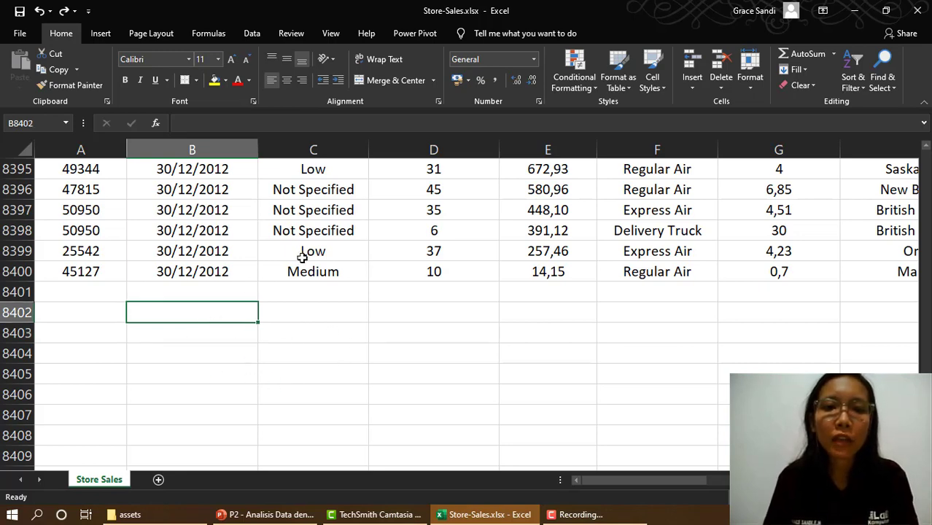
pyautogui.scroll(3, 302, 258)
pyautogui.scroll(-3, 302, 258)
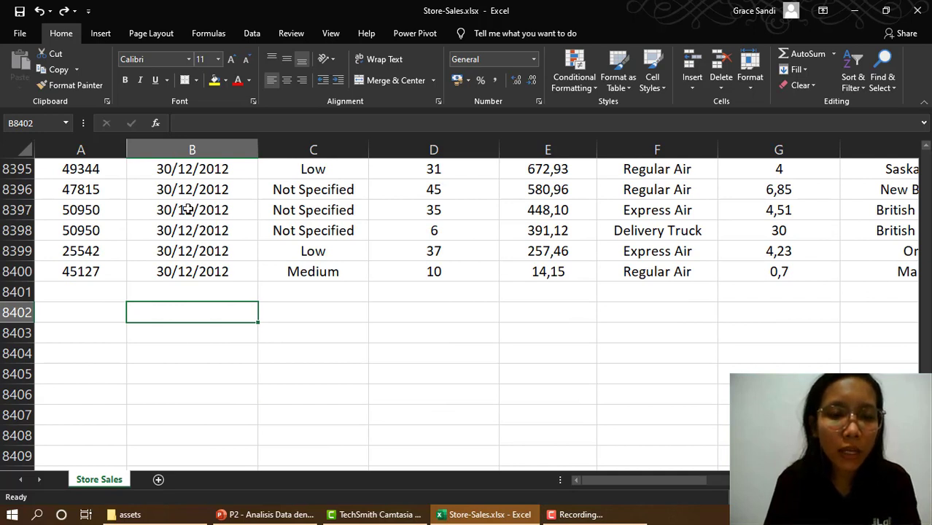
# Step: Inspect individual cells of the last records, including the order date, sales, province and order ID, ending at cell A8400
pyautogui.click(204, 270)
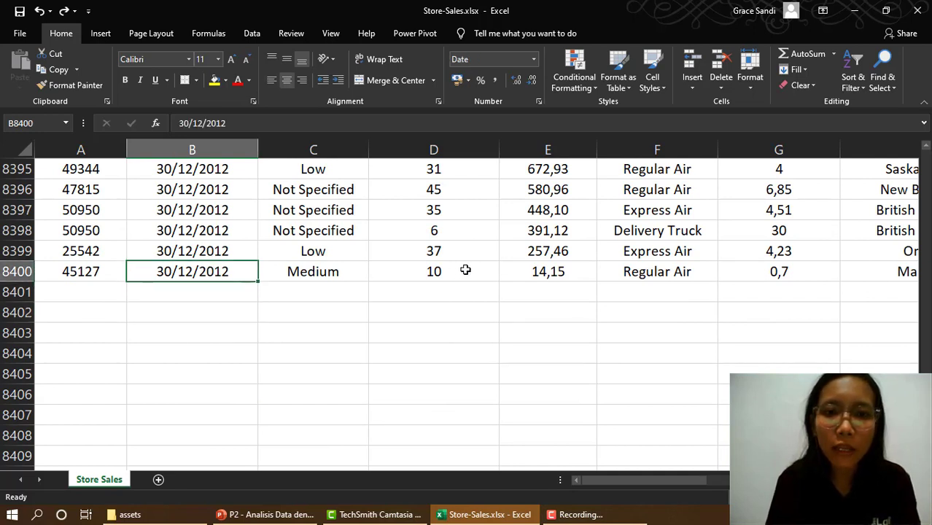
pyautogui.click(558, 267)
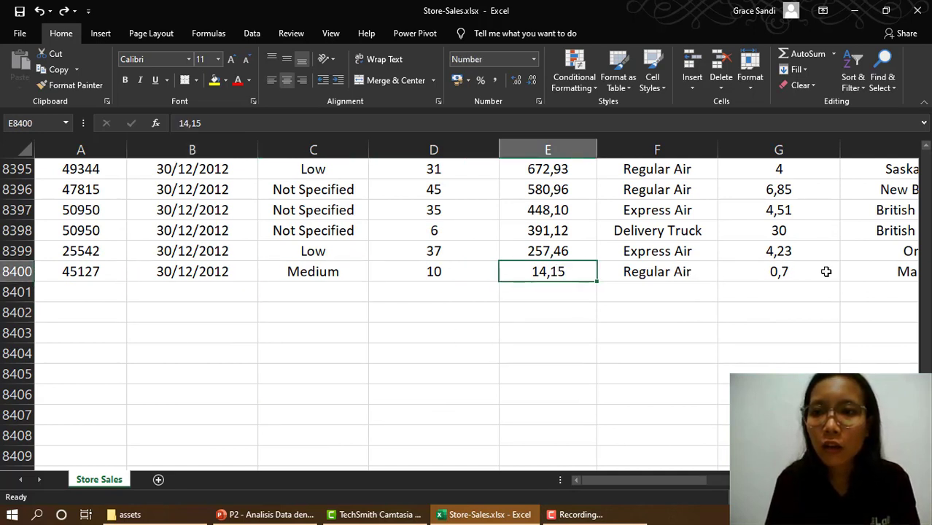
pyautogui.click(892, 254)
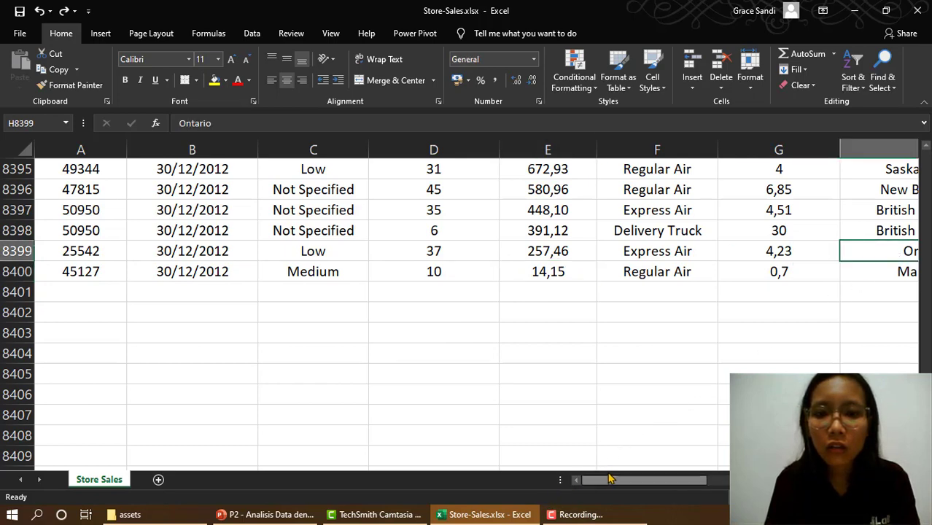
pyautogui.moveTo(641, 481); pyautogui.dragTo(503, 495)
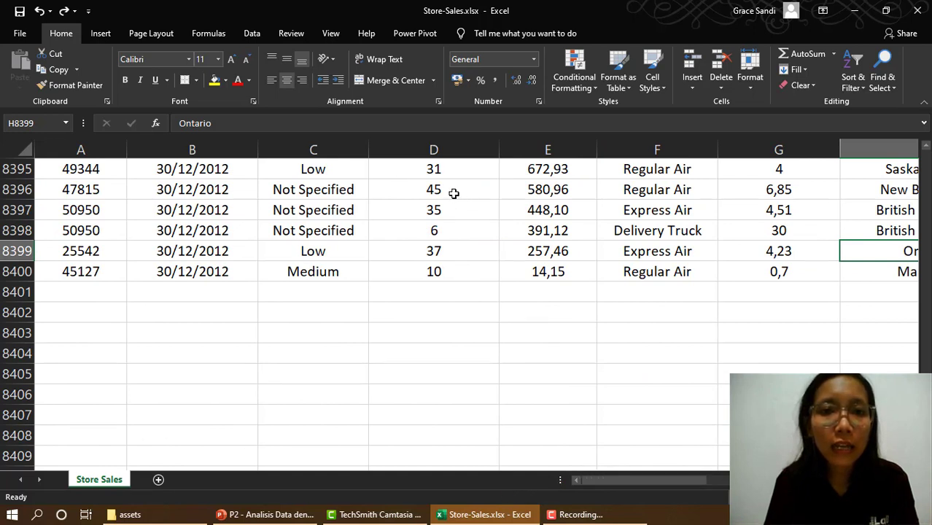
pyautogui.click(100, 271)
pyautogui.scroll(2, 333, 264)
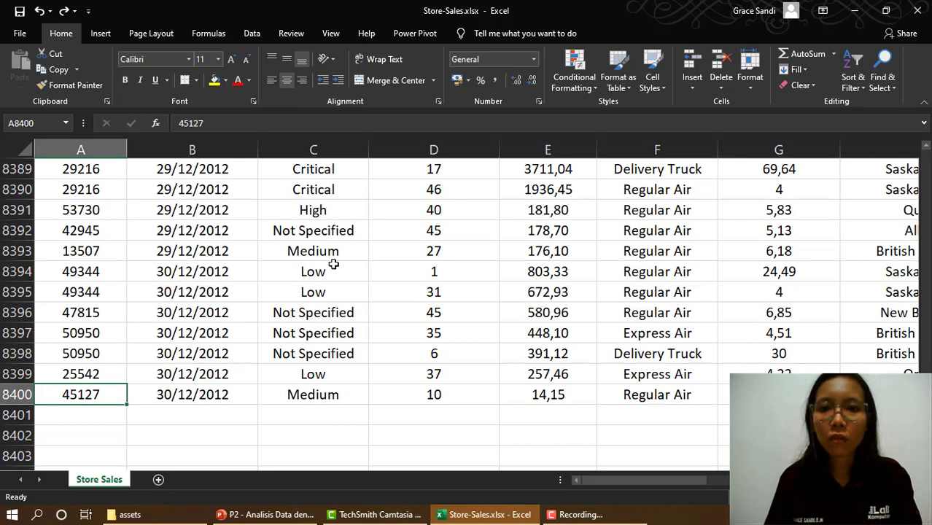
pyautogui.scroll(-4, 331, 262)
pyautogui.scroll(3, 328, 264)
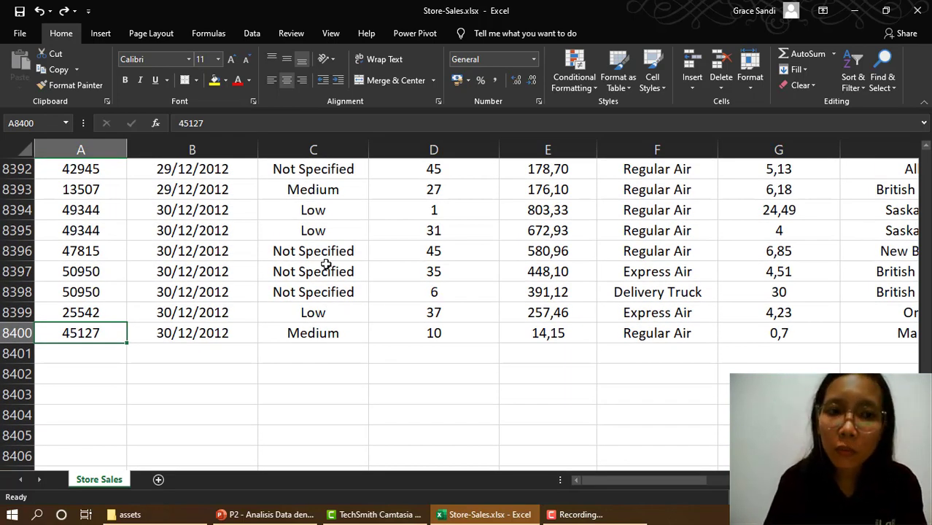
# Step: Return to cell A1 and examine the first record and the whole header row above the data
pyautogui.hotkey('ctrl', 'Home')
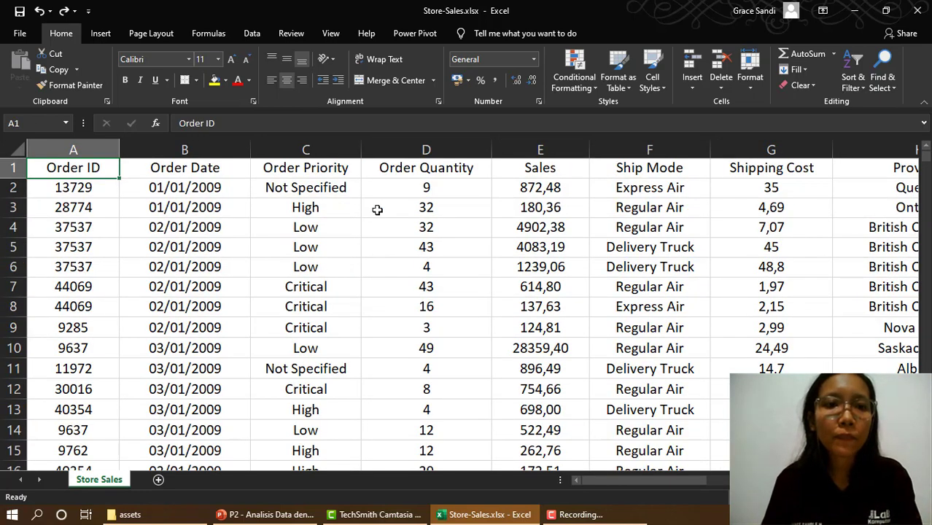
pyautogui.click(72, 187)
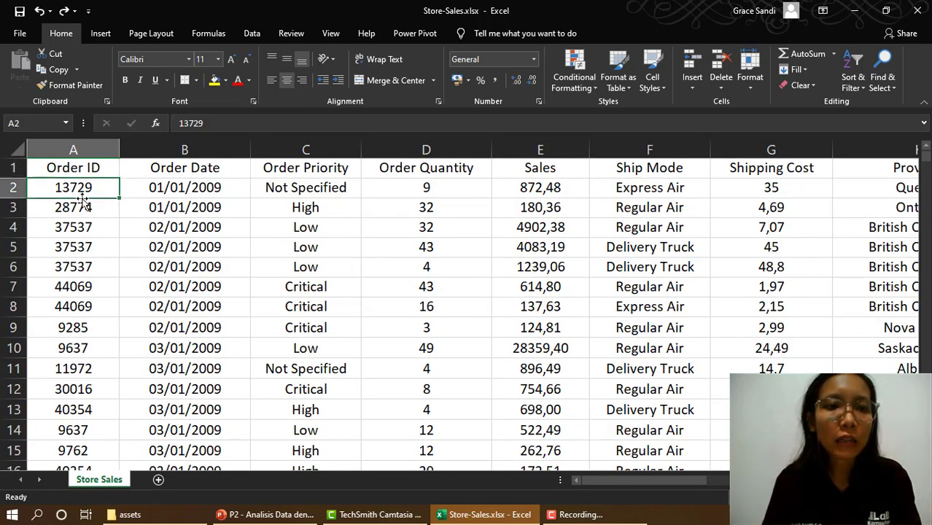
pyautogui.scroll(-1, 81, 196)
pyautogui.scroll(1, 81, 197)
pyautogui.click(15, 170)
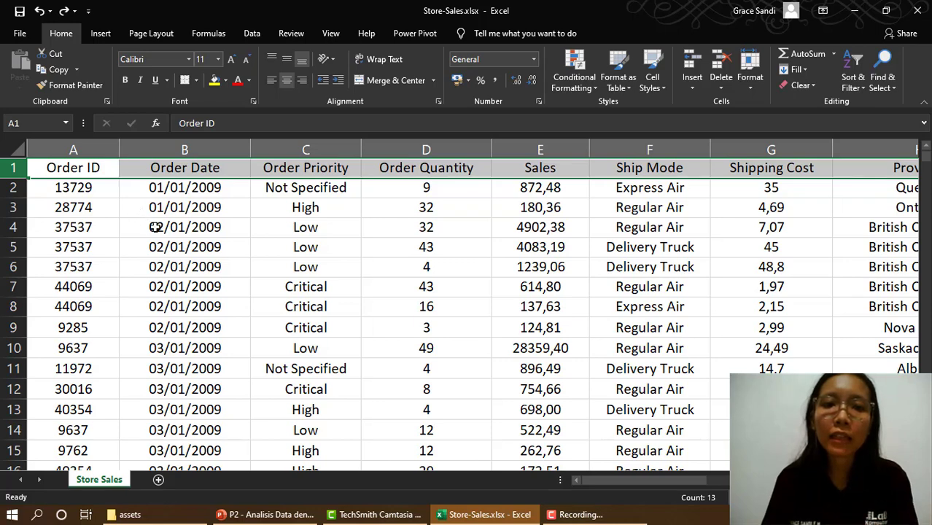
pyautogui.scroll(-3, 157, 228)
pyautogui.scroll(3, 164, 231)
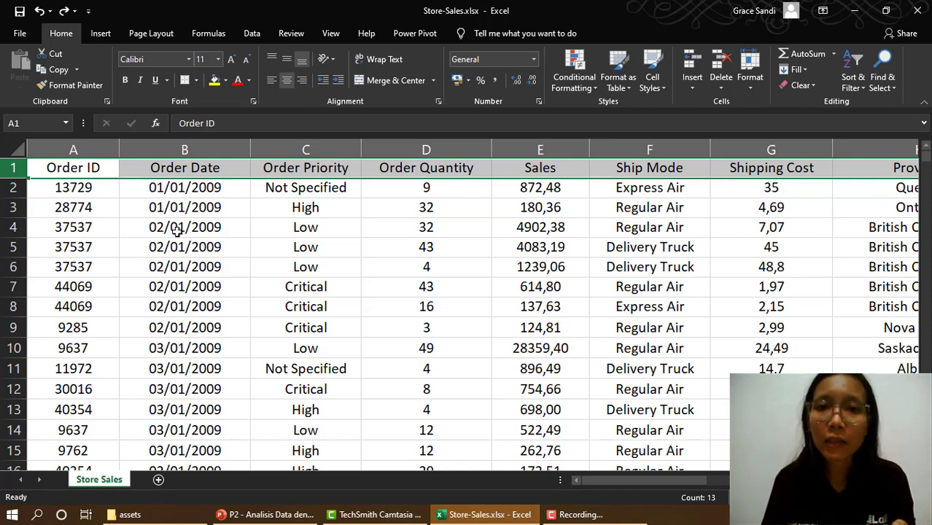
# Step: Select the header cells from Order ID through Ship Date to check the number of columns, and return the view to column A
pyautogui.click(70, 169)
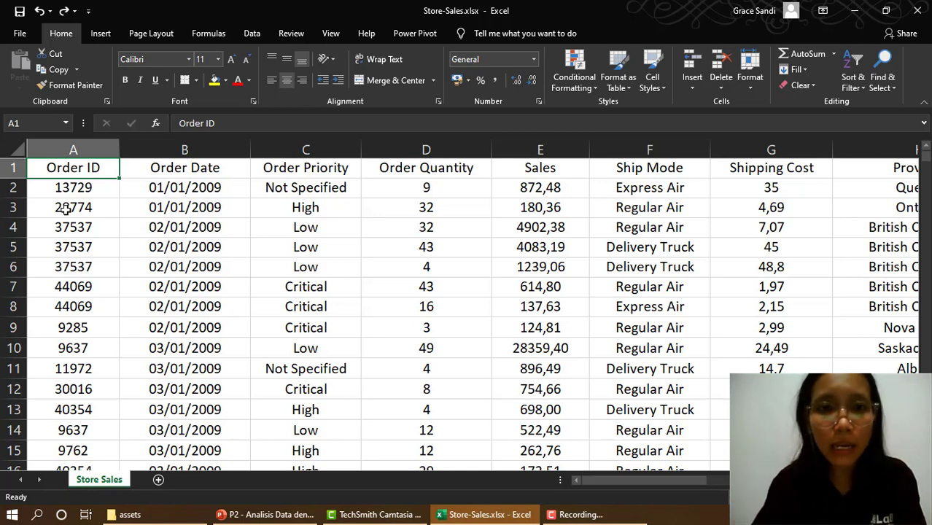
pyautogui.hotkey('ctrl', 'shift', 'Right')
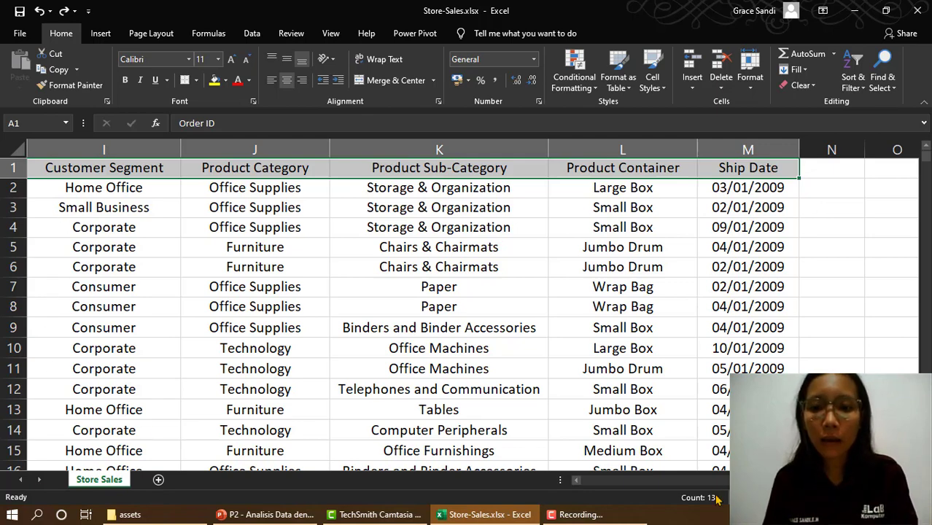
pyautogui.moveTo(719, 481); pyautogui.dragTo(558, 491)
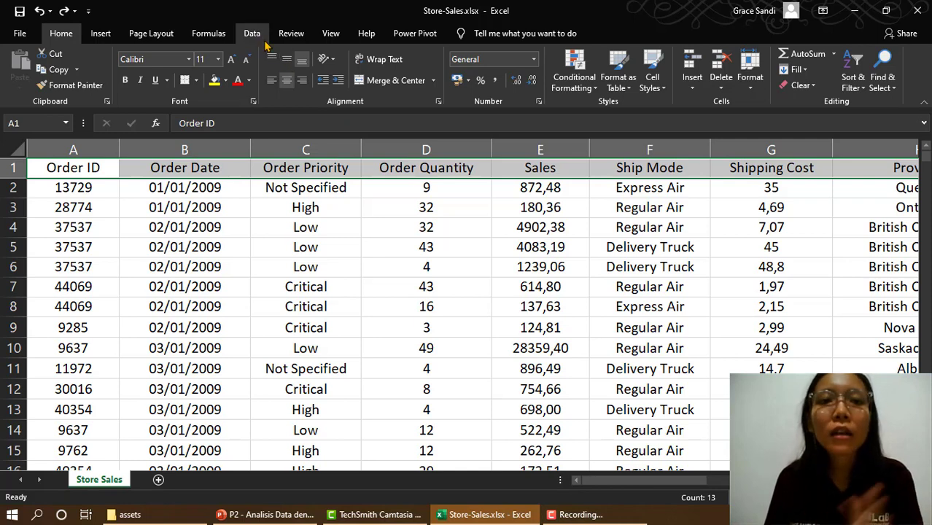
# Step: Freeze the top row so the column headers stay visible, and select the Sales value in cell E4
pyautogui.click(328, 42)
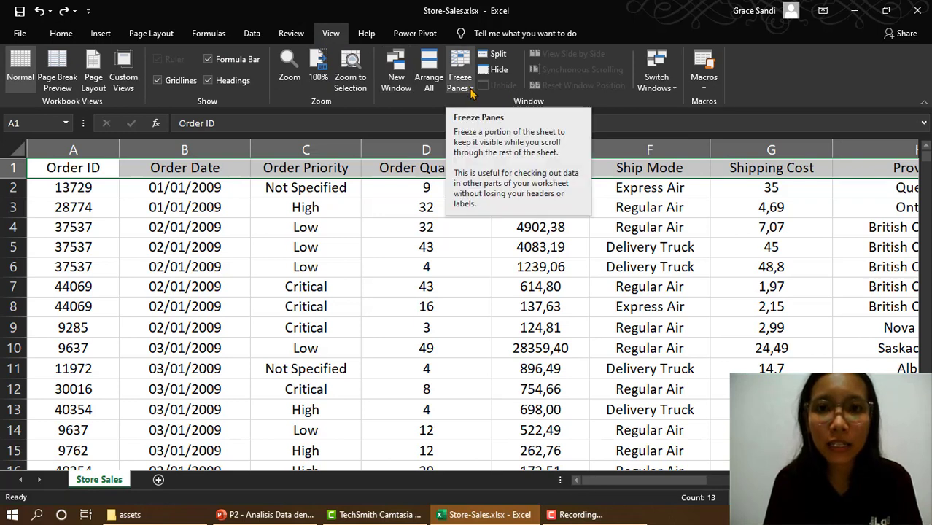
pyautogui.click(470, 88)
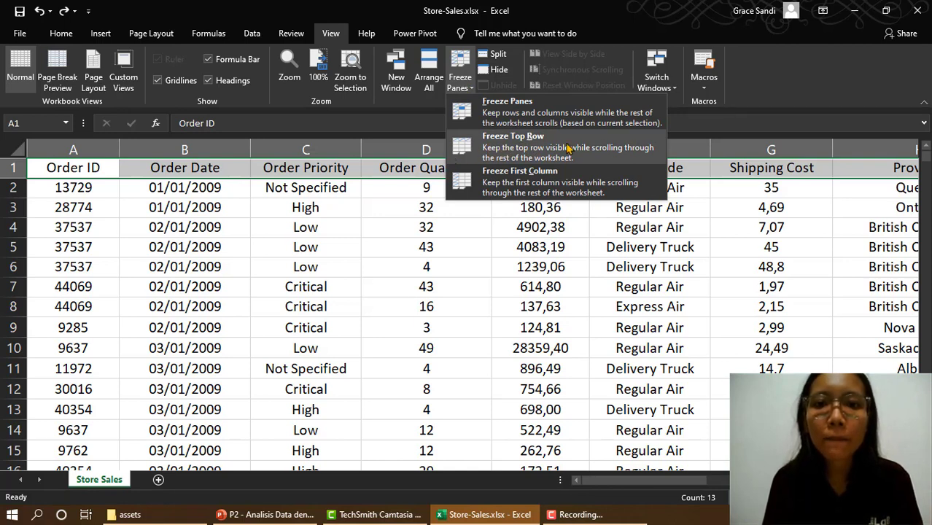
pyautogui.click(488, 151)
pyautogui.click(498, 223)
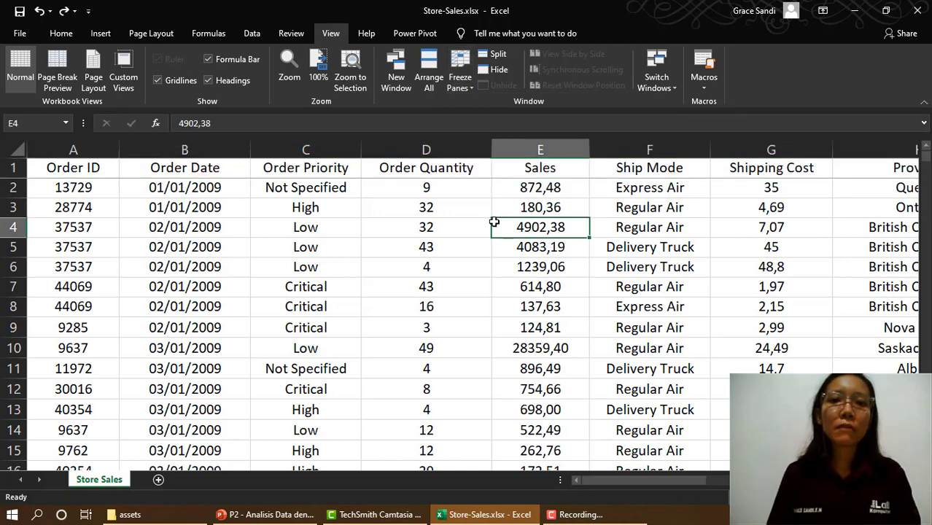
# Step: Browse the order records down to about row 110 to check the frozen header row
pyautogui.scroll(-1, 496, 219)
pyautogui.scroll(1, 146, 207)
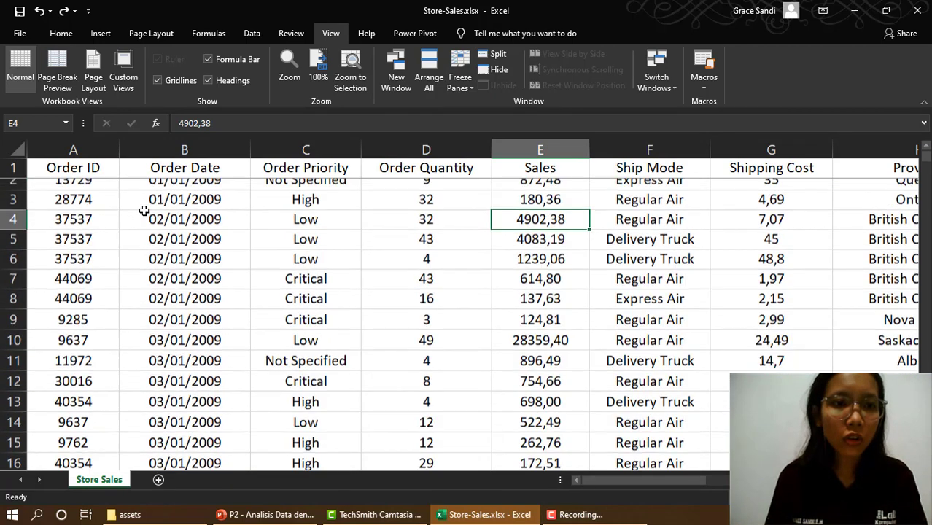
pyautogui.scroll(-13, 145, 210)
pyautogui.scroll(-11, 145, 210)
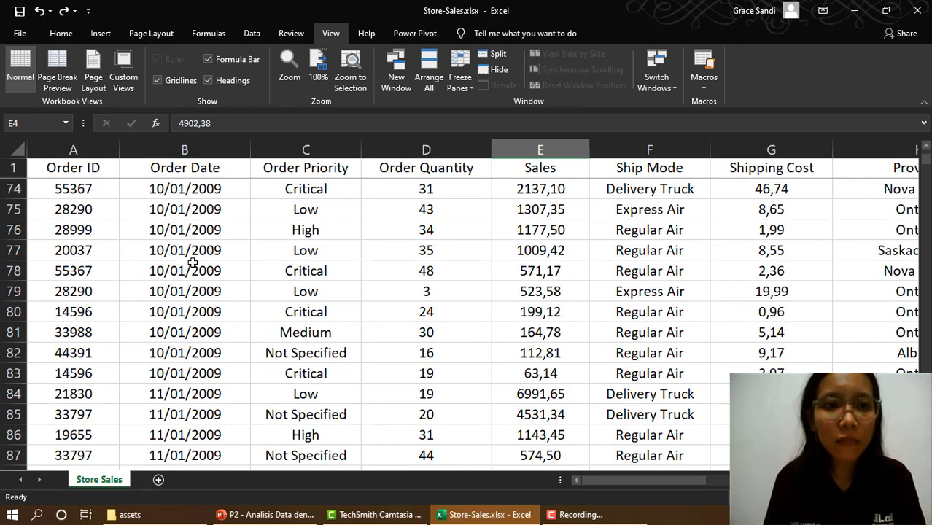
pyautogui.scroll(-12, 194, 256)
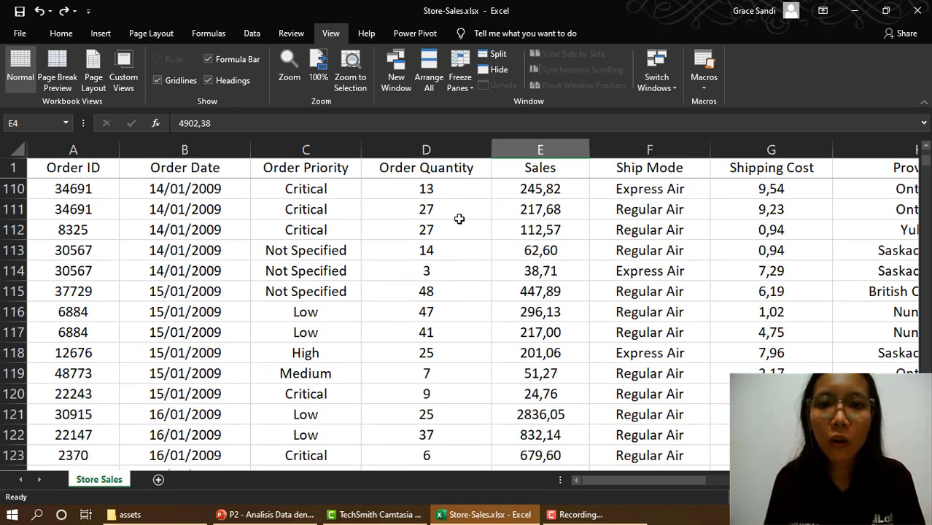
# Step: Inspect order quantity, shipping cost, province and ship mode cells in rows 111 to 114 against the frozen headers
pyautogui.click(433, 216)
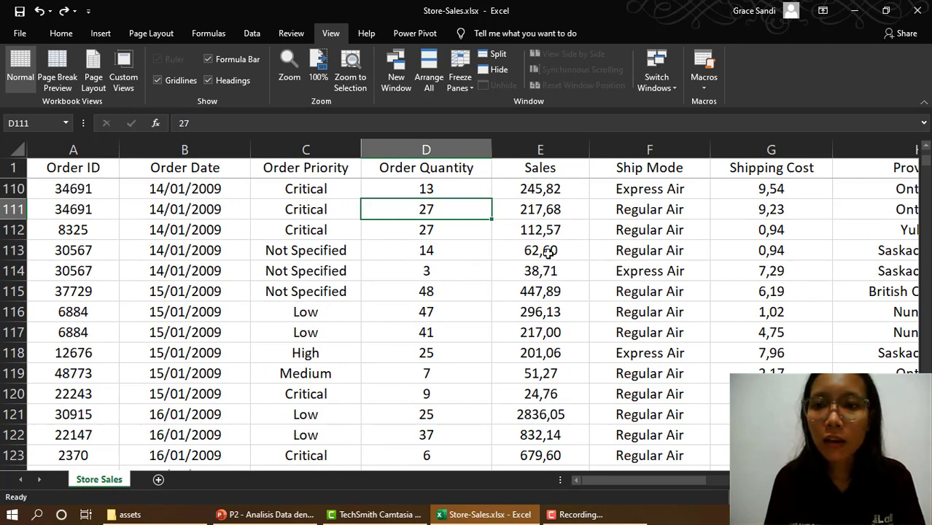
pyautogui.click(773, 210)
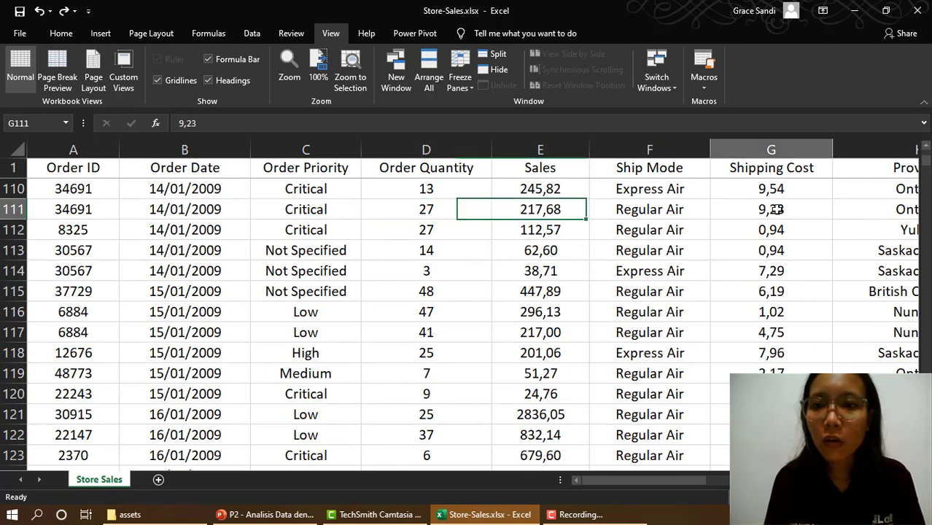
pyautogui.click(881, 232)
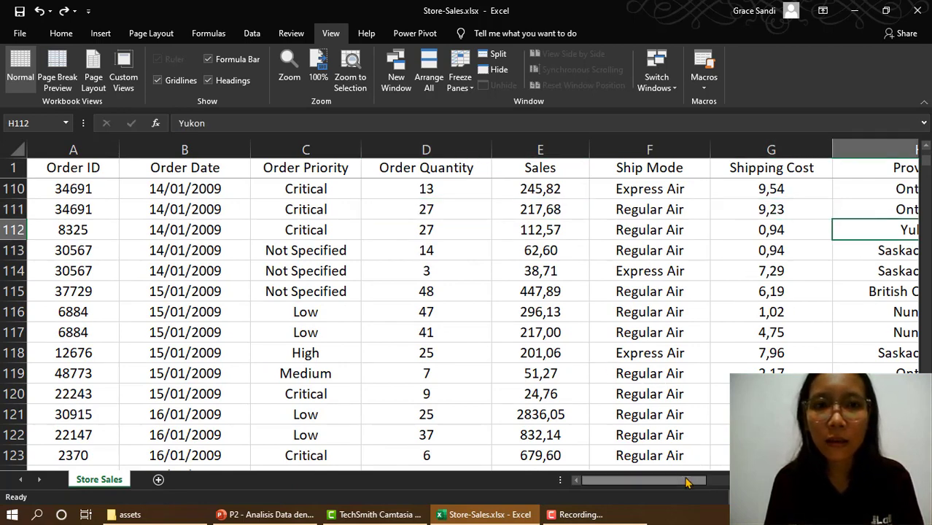
pyautogui.moveTo(692, 481); pyautogui.dragTo(595, 487)
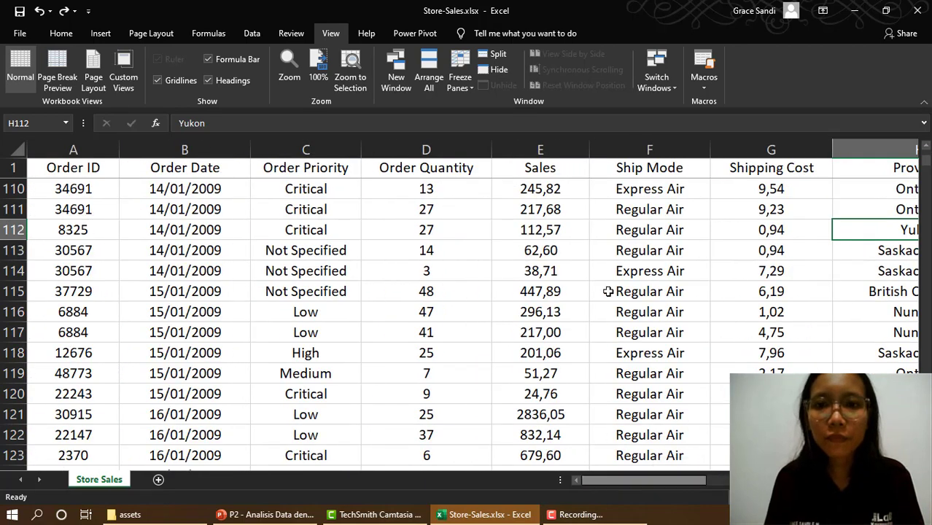
pyautogui.click(602, 268)
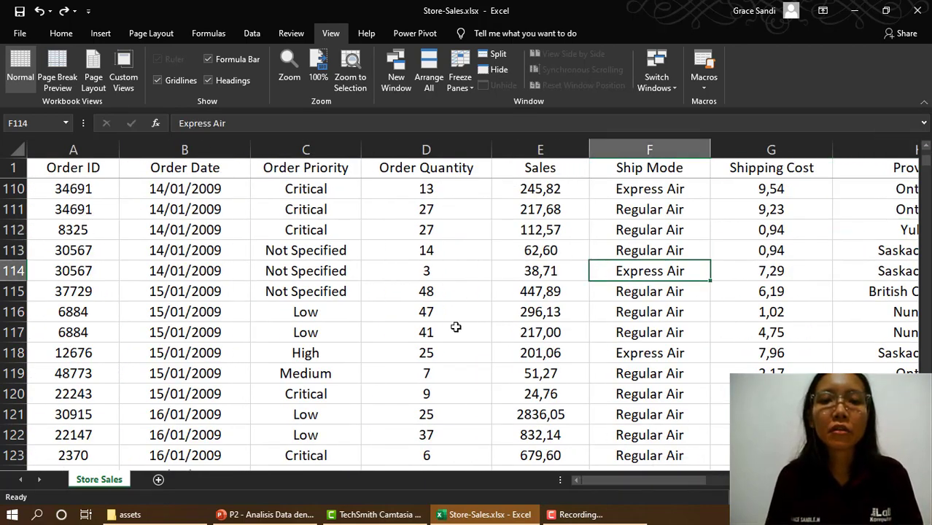
pyautogui.scroll(-7, 518, 295)
pyautogui.scroll(8, 522, 294)
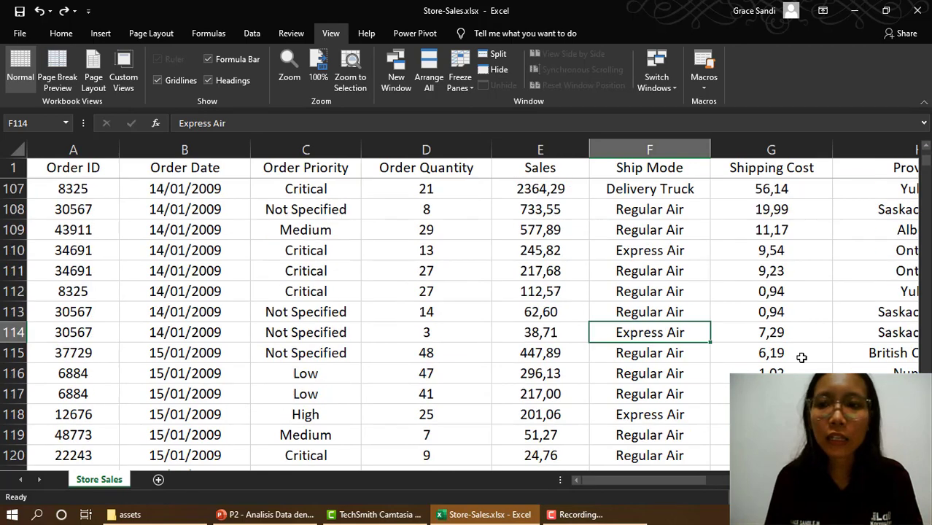
# Step: From the top of the Order ID column, go to its last record and return to the first record in cell A2
pyautogui.moveTo(924, 161); pyautogui.dragTo(924, 151)
pyautogui.click(498, 261)
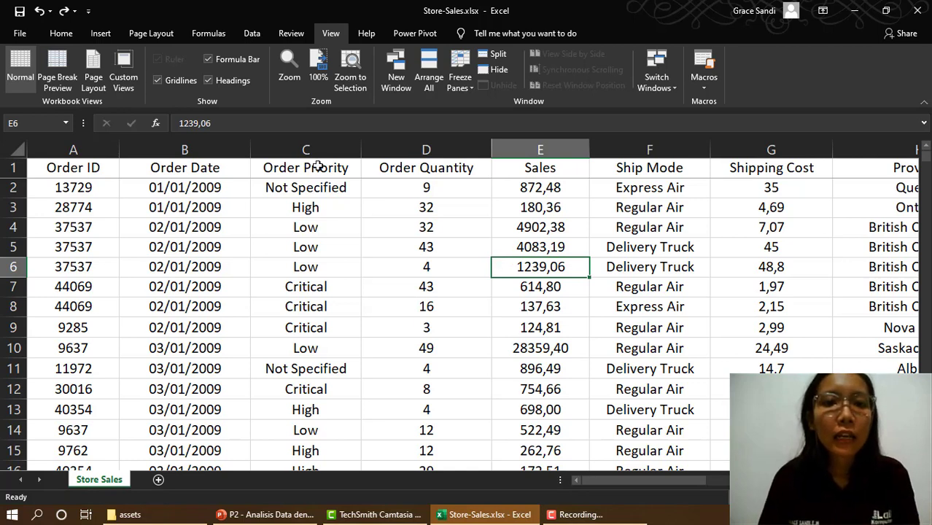
pyautogui.click(83, 171)
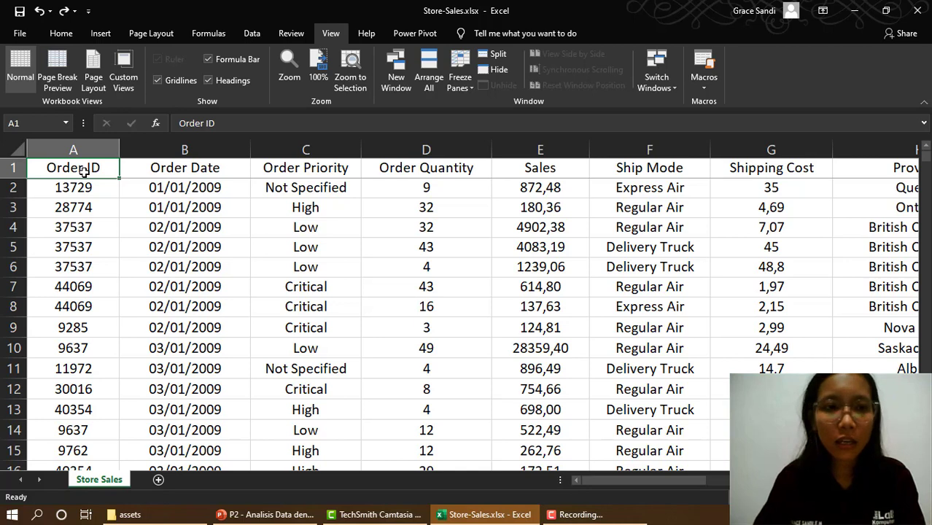
pyautogui.hotkey('ctrl', 'Down')
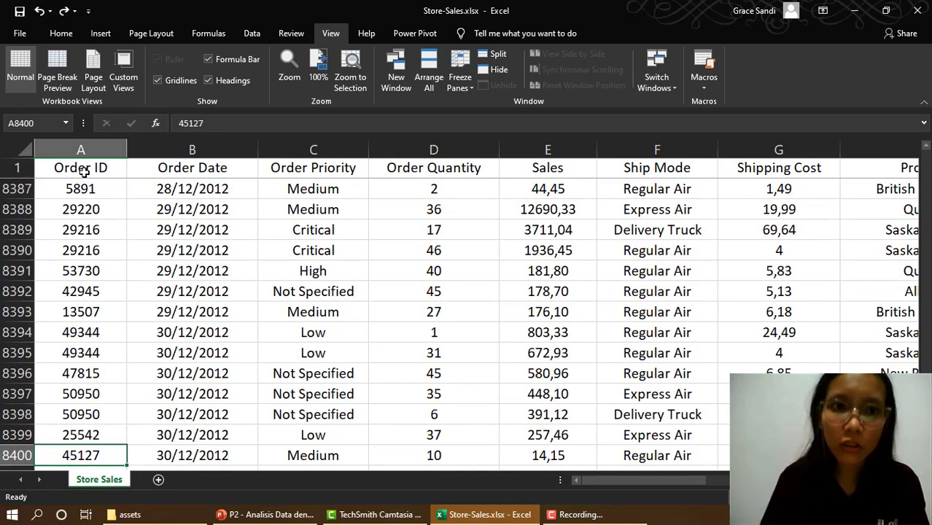
pyautogui.click(84, 171)
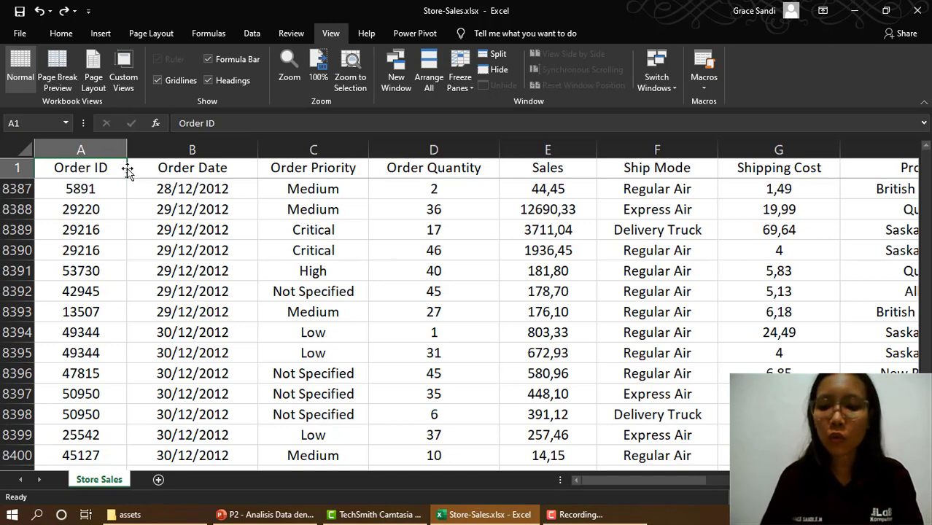
pyautogui.hotkey('ctrl', 'Home')
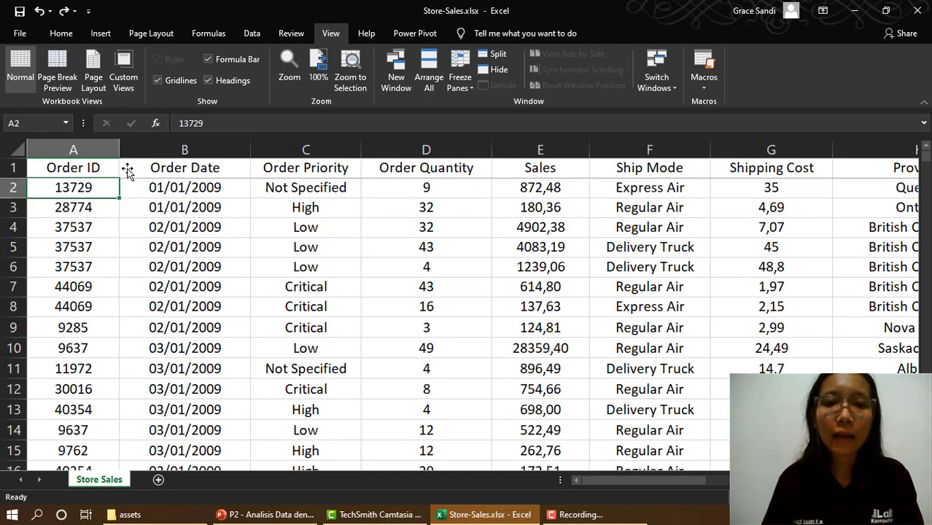
# Step: Examine the Order ID and Order Date headers and the first two order dates in cells B2:B3
pyautogui.click(67, 169)
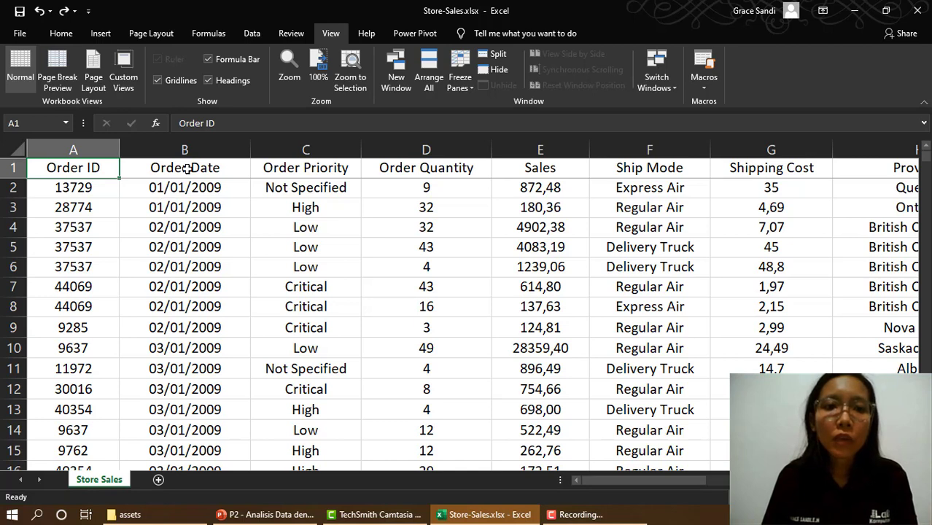
pyautogui.click(188, 167)
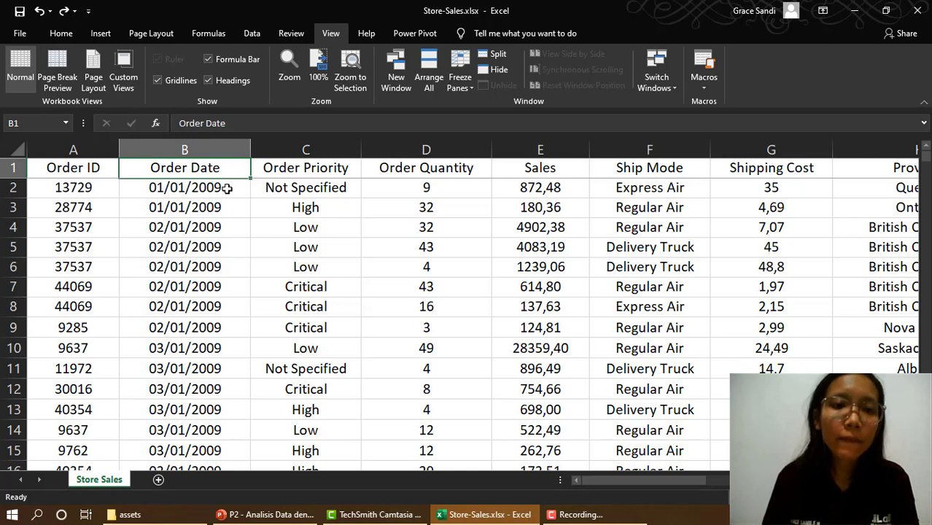
pyautogui.moveTo(227, 188); pyautogui.dragTo(229, 207)
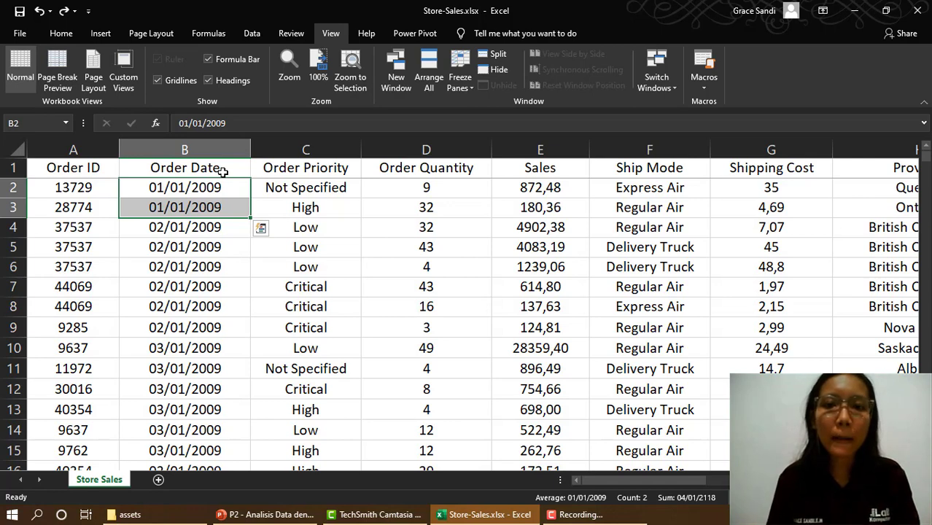
# Step: Examine the Order Priority header and the priority levels listed in the first records
pyautogui.click(303, 166)
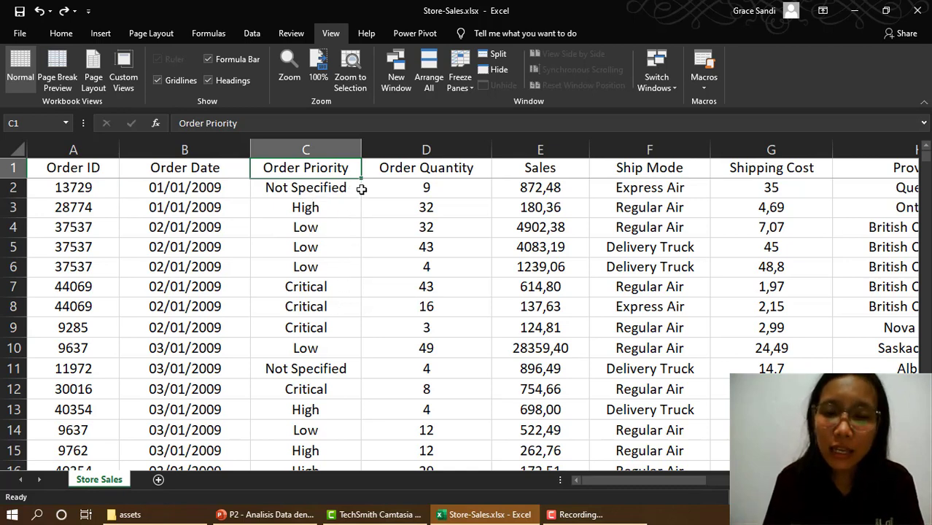
pyautogui.click(318, 210)
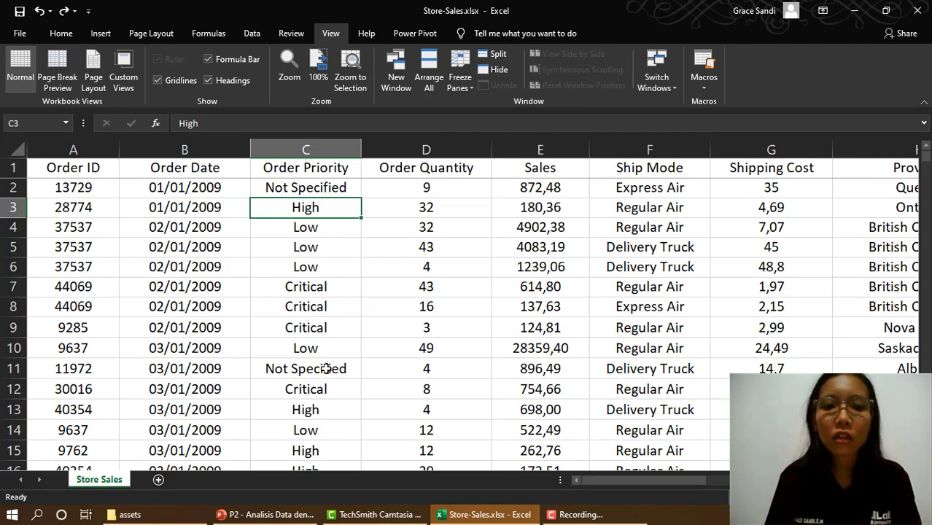
pyautogui.scroll(-1, 326, 368)
pyautogui.scroll(-2, 324, 365)
pyautogui.scroll(3, 323, 366)
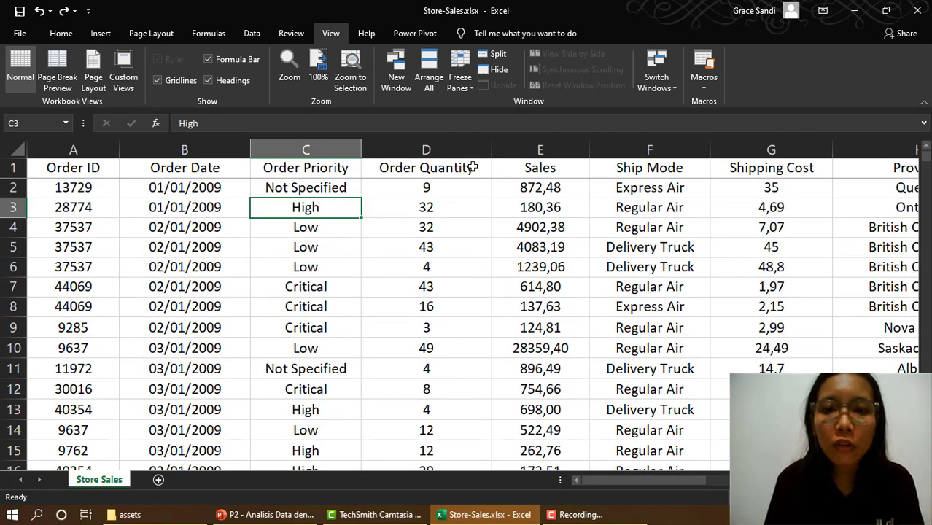
# Step: Examine the Order Quantity and Sales headers, compare Sales with Order Date, and inspect the sales value in cell E4
pyautogui.click(423, 168)
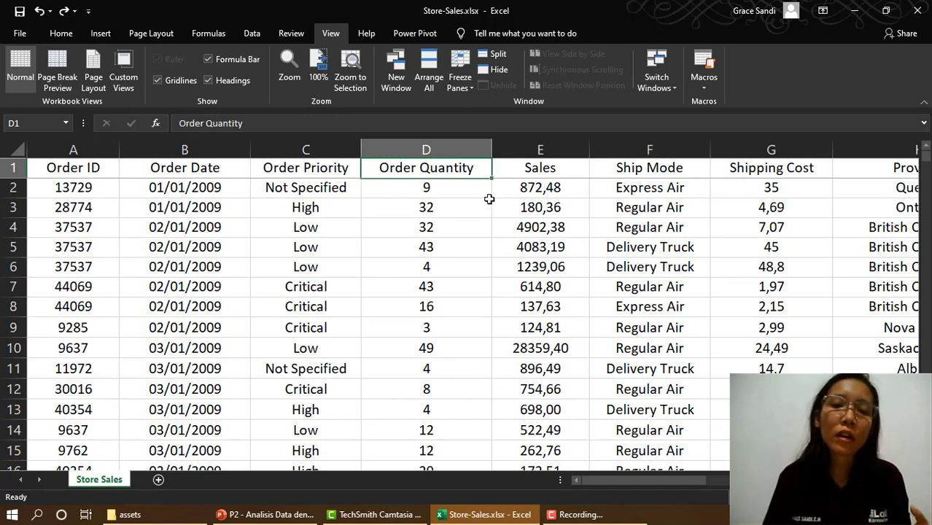
pyautogui.click(548, 174)
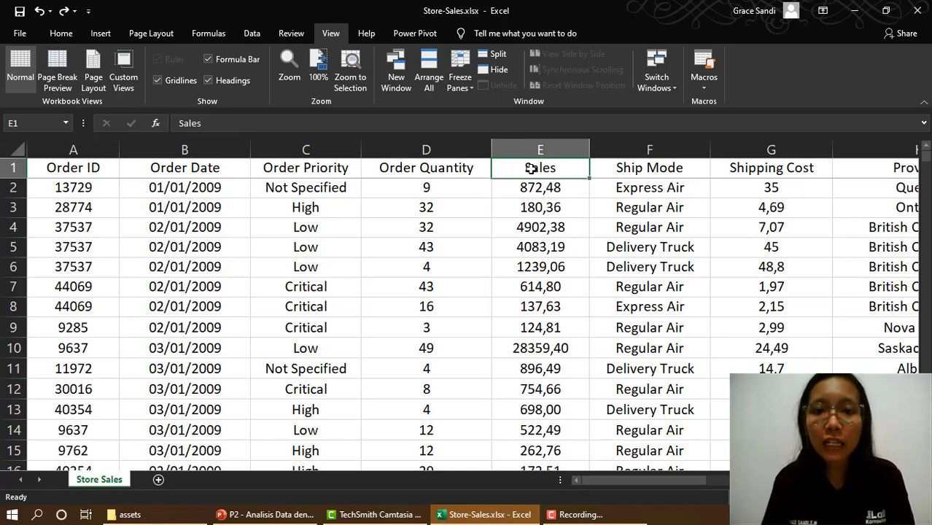
pyautogui.click(216, 172)
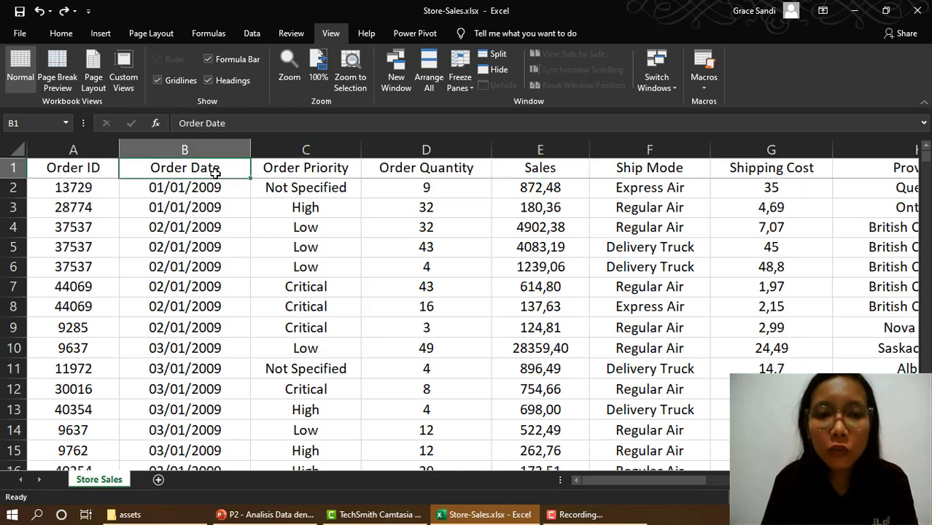
pyautogui.click(548, 167)
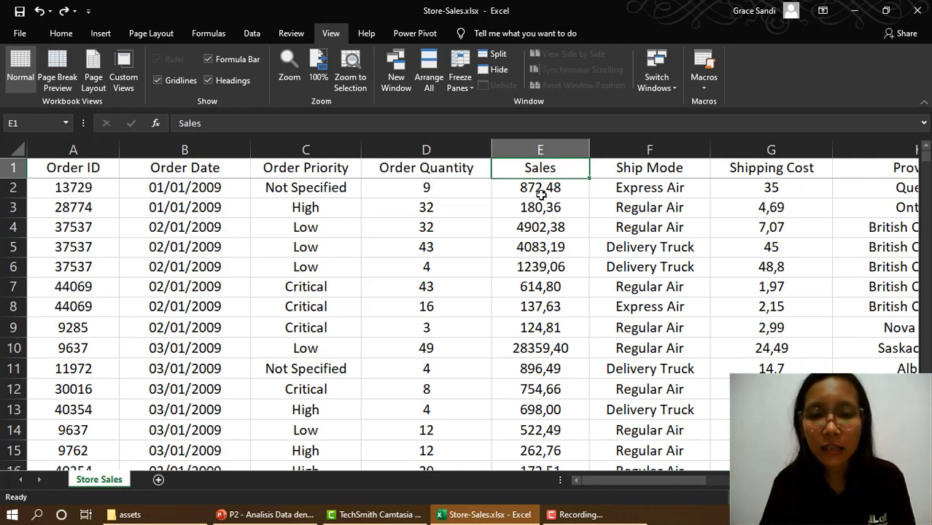
pyautogui.click(545, 227)
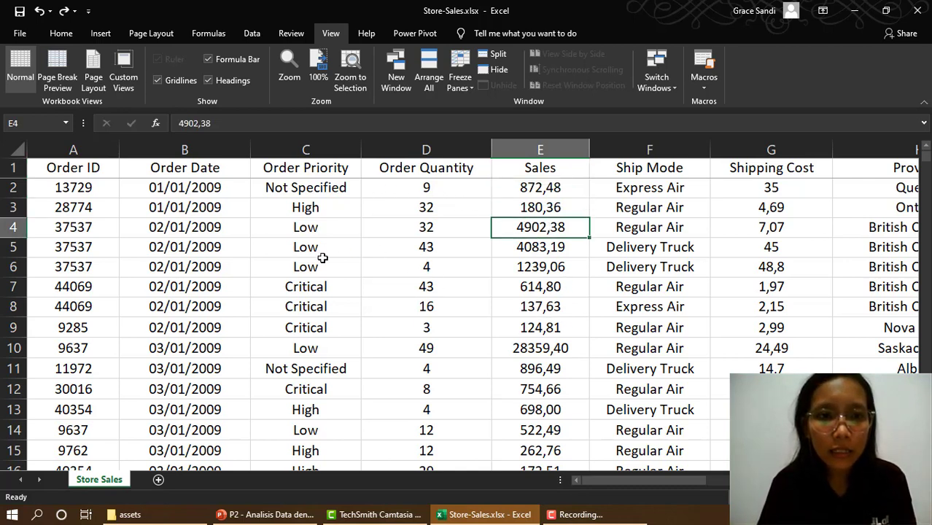
# Step: Compare the order dates in B4:B9 with the sales in E4:E9, and review how sales values are sorted within the following dates
pyautogui.moveTo(198, 228); pyautogui.dragTo(202, 326)
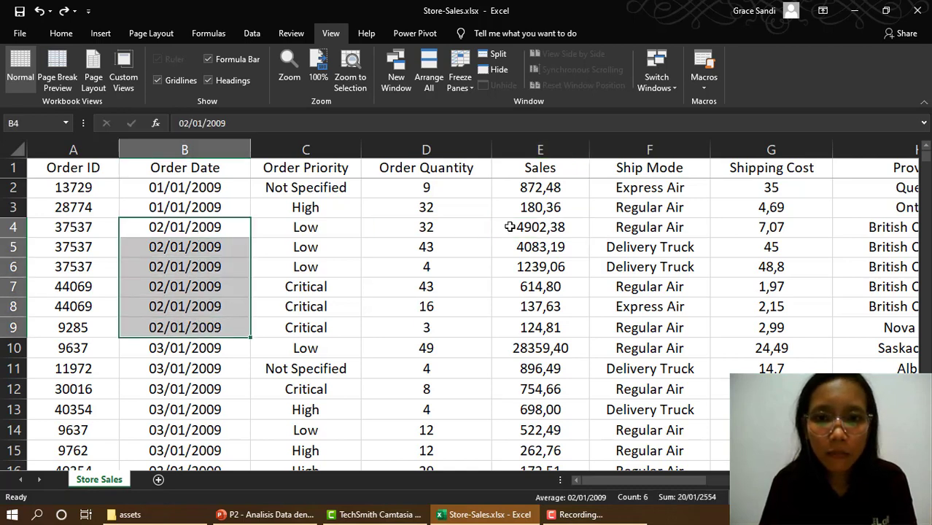
pyautogui.moveTo(508, 227); pyautogui.dragTo(516, 328)
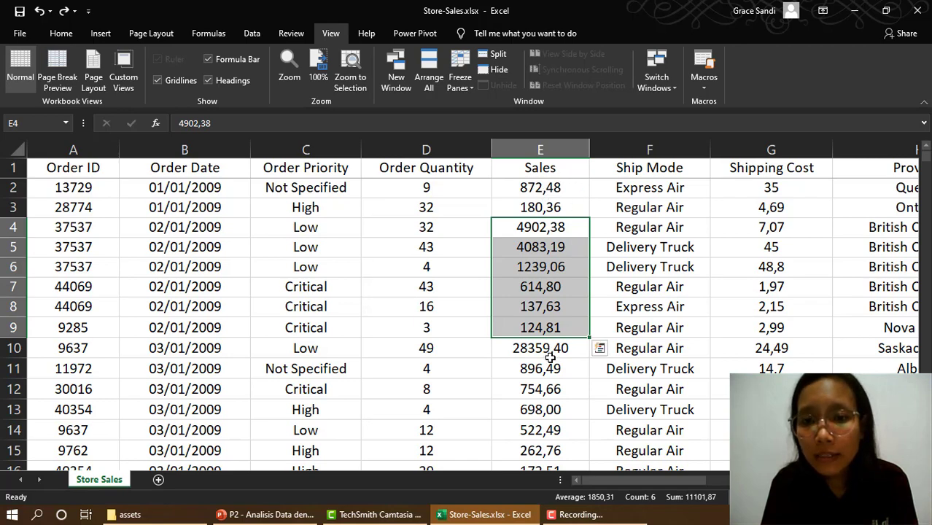
pyautogui.scroll(-8, 562, 372)
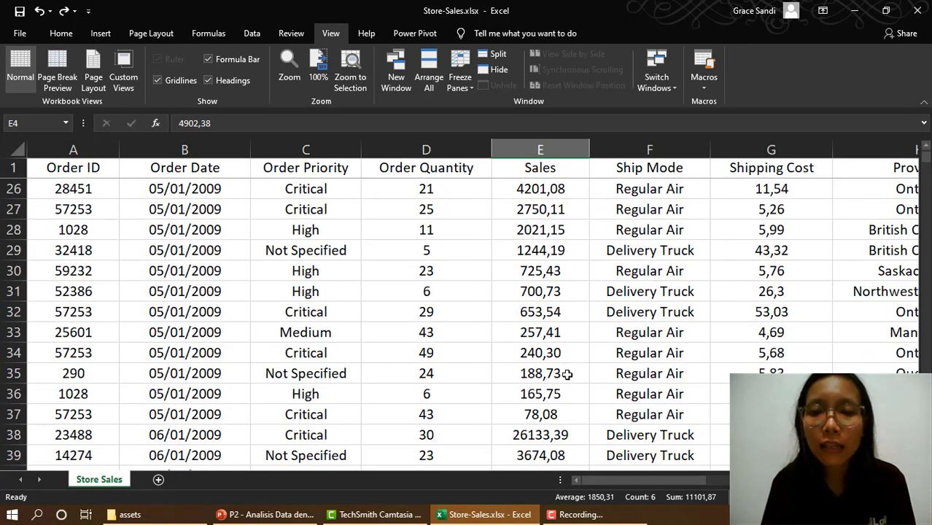
pyautogui.scroll(8, 556, 365)
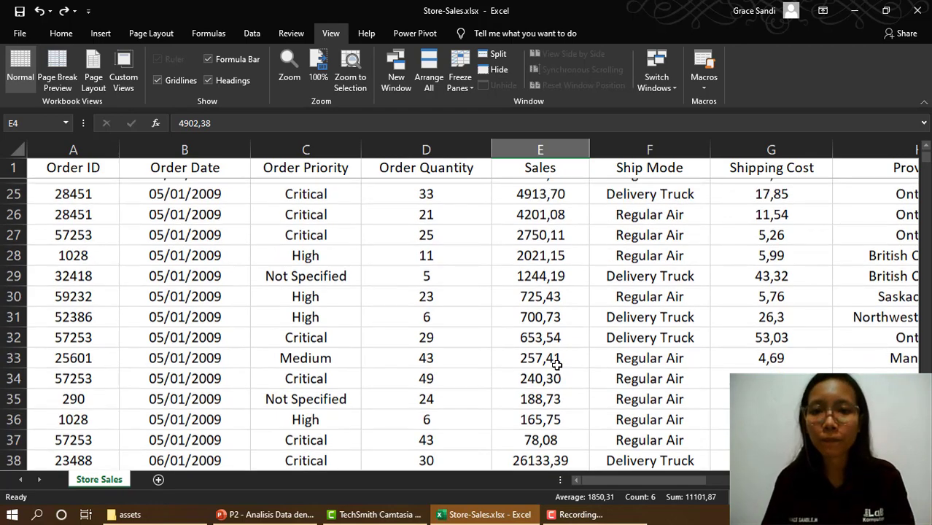
pyautogui.click(556, 364)
pyautogui.scroll(-15, 558, 368)
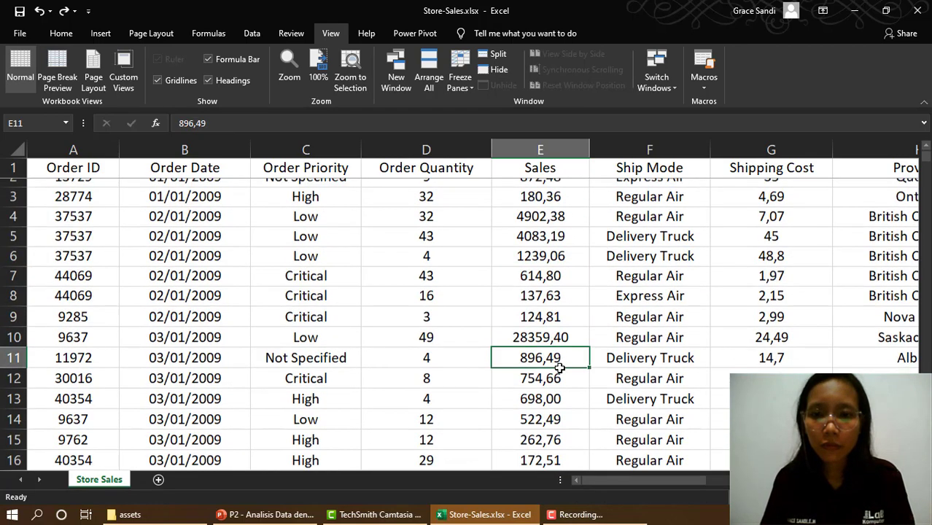
pyautogui.scroll(1, 561, 370)
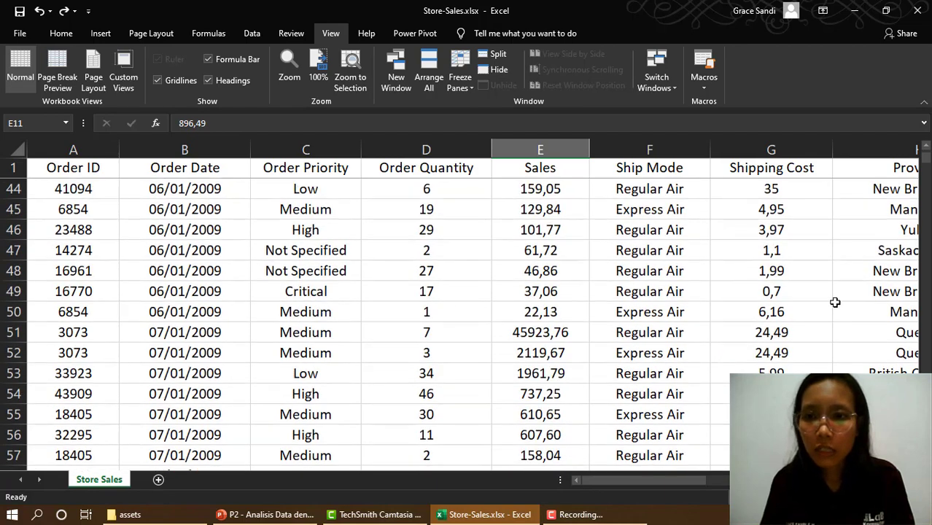
pyautogui.scroll(-1, 790, 319)
pyautogui.scroll(-18, 790, 320)
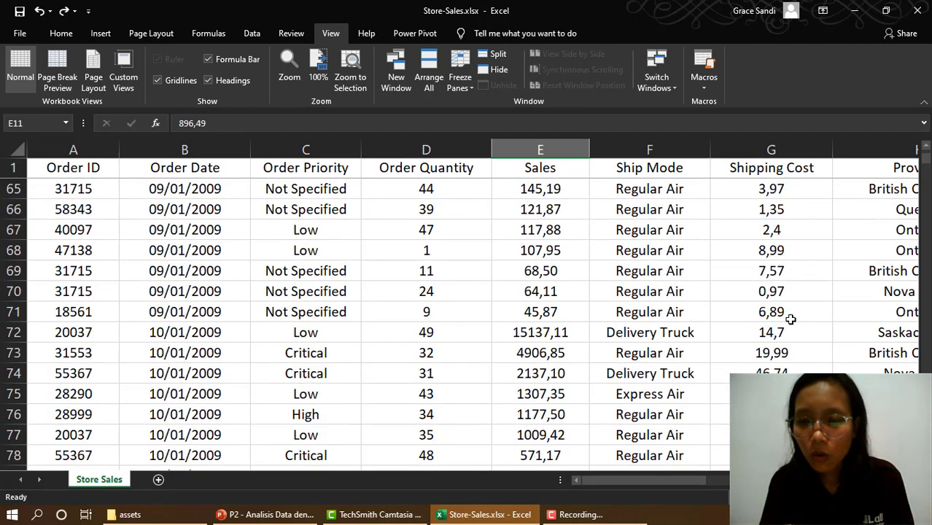
pyautogui.scroll(20, 790, 319)
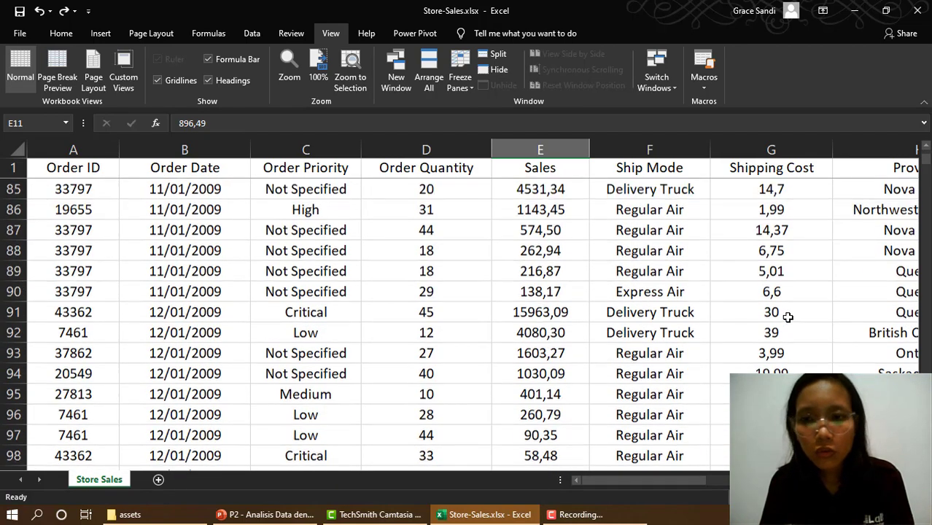
pyautogui.scroll(9, 783, 311)
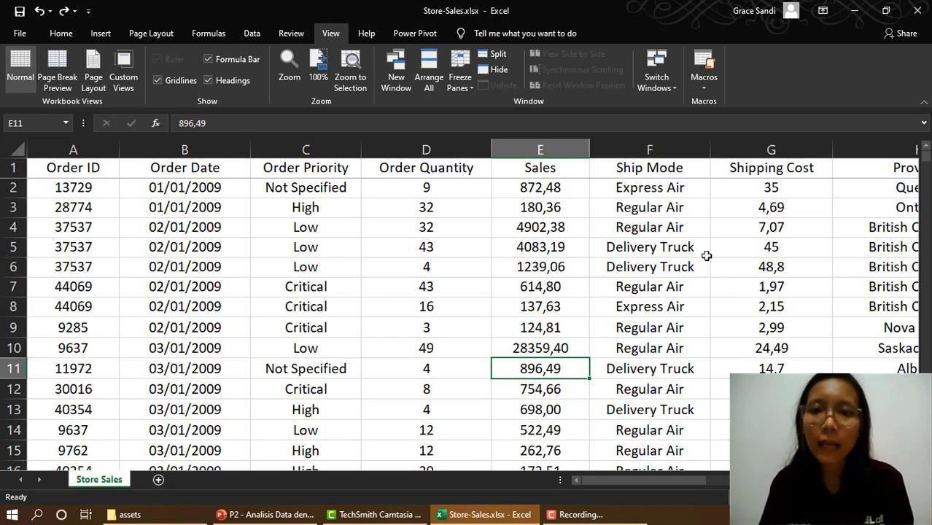
# Step: Examine the Sales and Ship Mode headers and the ship modes in cells F2:F5, returning to the Ship Mode header
pyautogui.click(571, 173)
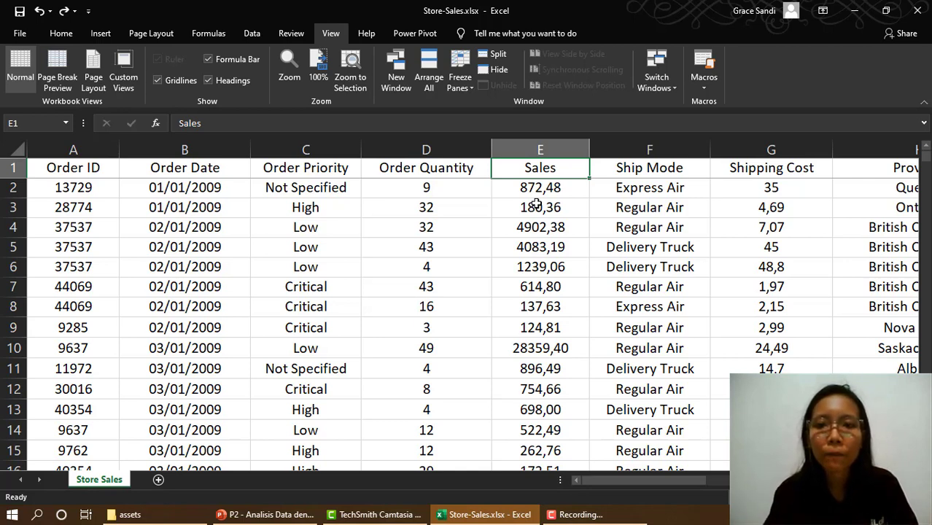
pyautogui.press('Right')
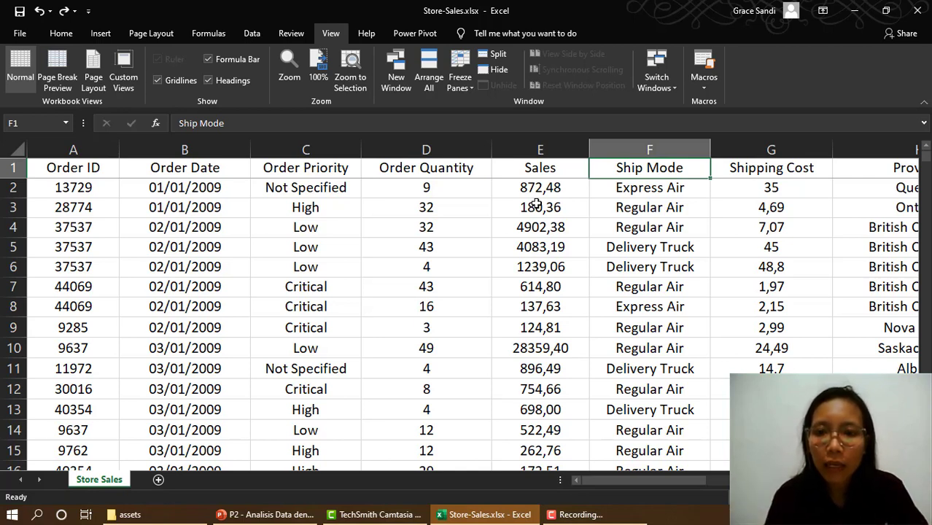
pyautogui.press('Down')
pyautogui.press('Down')
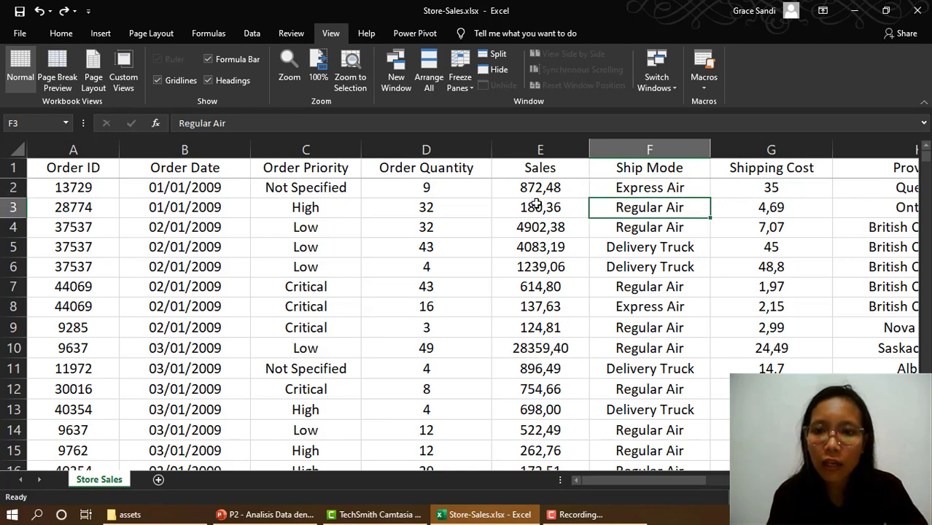
pyautogui.press('Down')
pyautogui.press('Down')
pyautogui.press('Up')
pyautogui.press('Up')
pyautogui.press('Up')
pyautogui.press('Up')
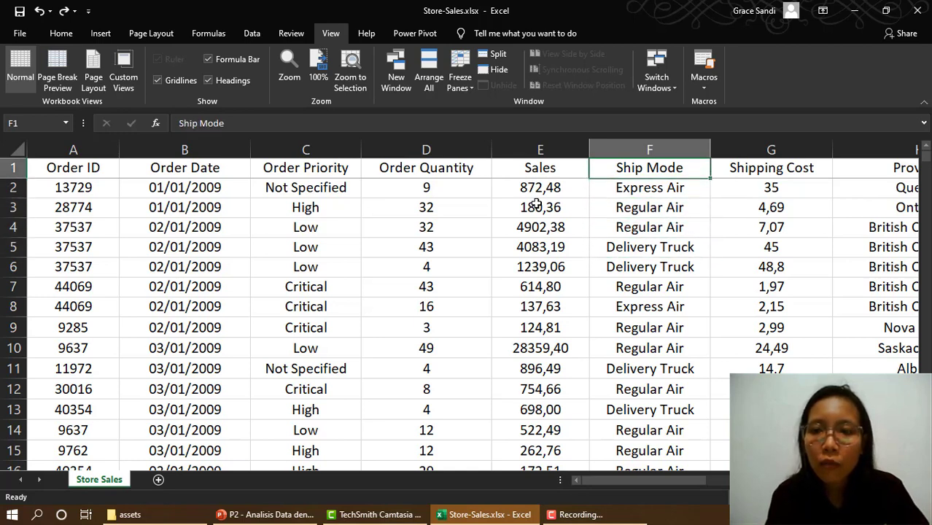
# Step: Examine the Shipping Cost header and compare the first record's shipping cost in G2 with its ship mode in F2
pyautogui.press('Right')
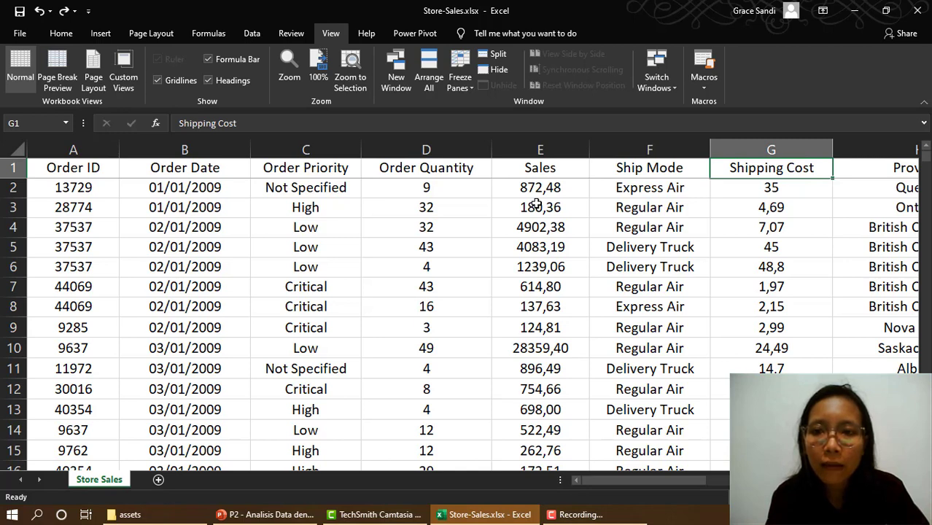
pyautogui.press('Down')
pyautogui.press('Left')
pyautogui.press('Right')
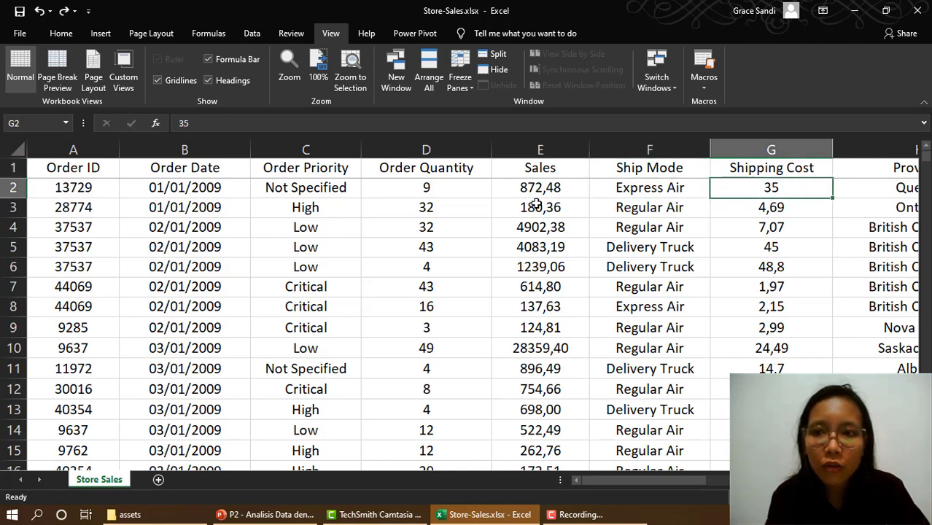
# Step: Compare the first record's province in H2 with its shipping cost in G2 and ship mode in F2
pyautogui.press('Right')
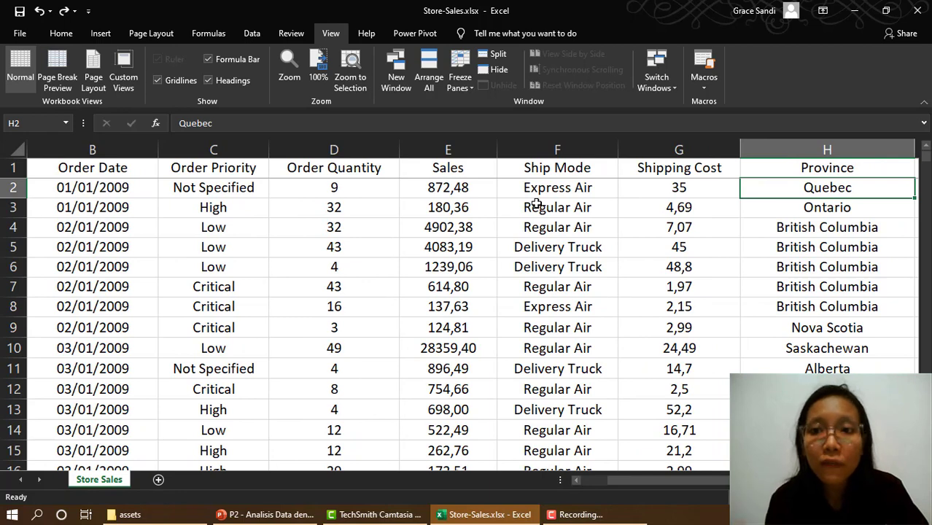
pyautogui.press('Left')
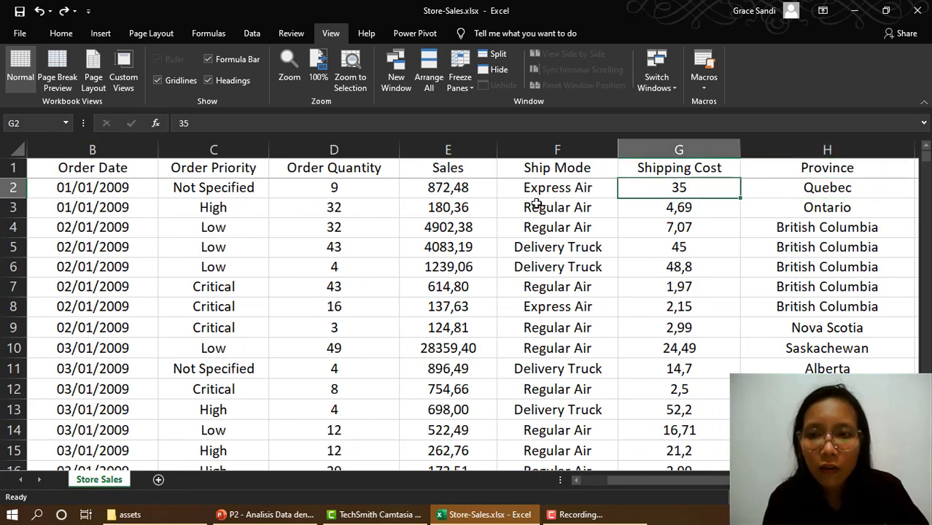
pyautogui.press('Right')
pyautogui.press('Down')
pyautogui.press('Up')
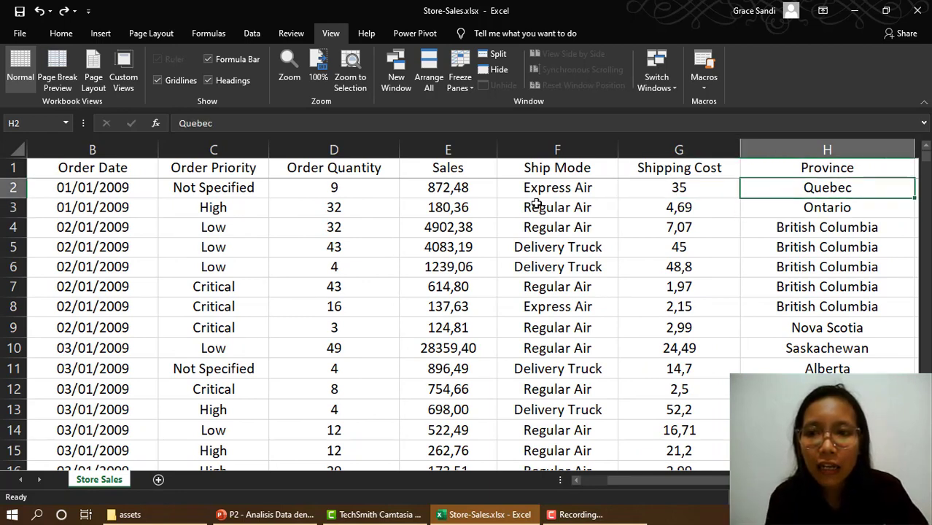
pyautogui.press('Left')
pyautogui.press('Right')
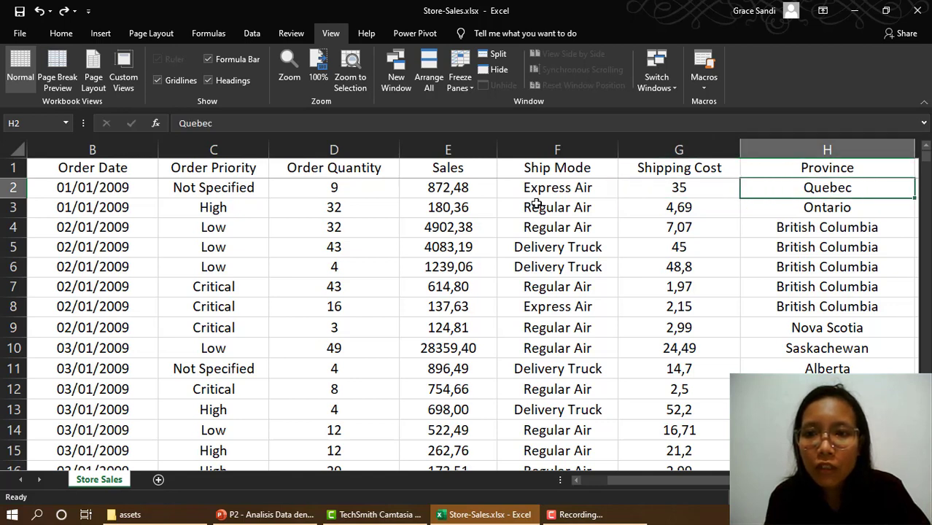
pyautogui.press('Left')
pyautogui.press('Left')
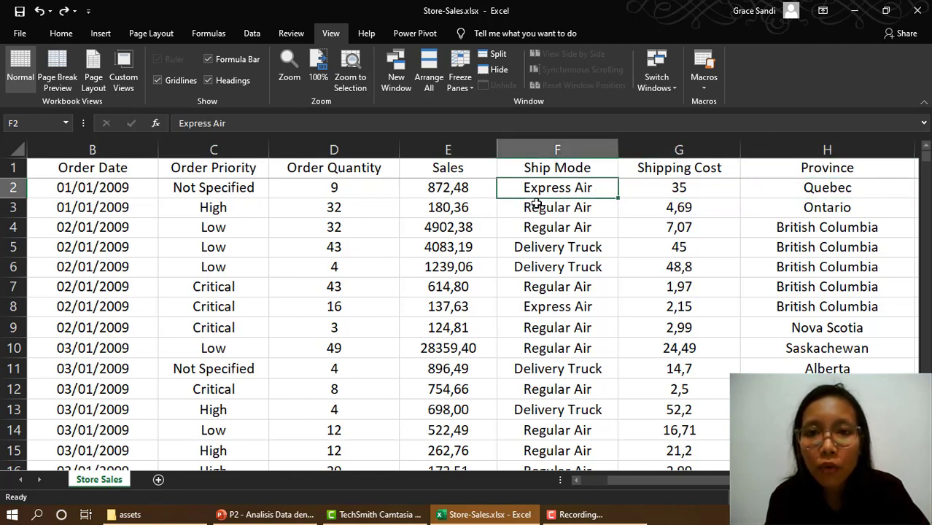
pyautogui.press('Right')
pyautogui.press('Left')
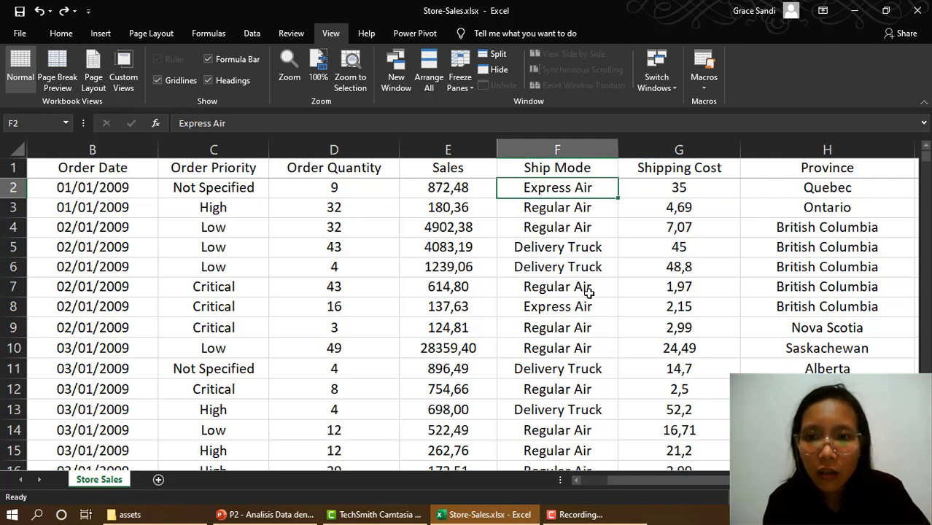
# Step: Go down the Ship Mode column to the Express Air order in F8 and compare the shipping costs in G2 and G8
pyautogui.press('Down')
pyautogui.press('Down')
pyautogui.press('Down')
pyautogui.press('Down')
pyautogui.press('Down')
pyautogui.press('Down')
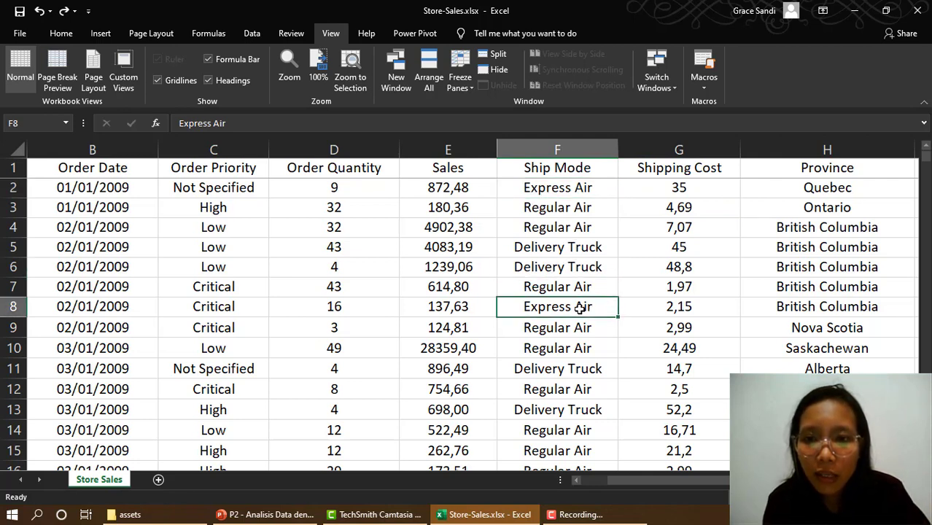
pyautogui.click(697, 187)
pyautogui.click(708, 308)
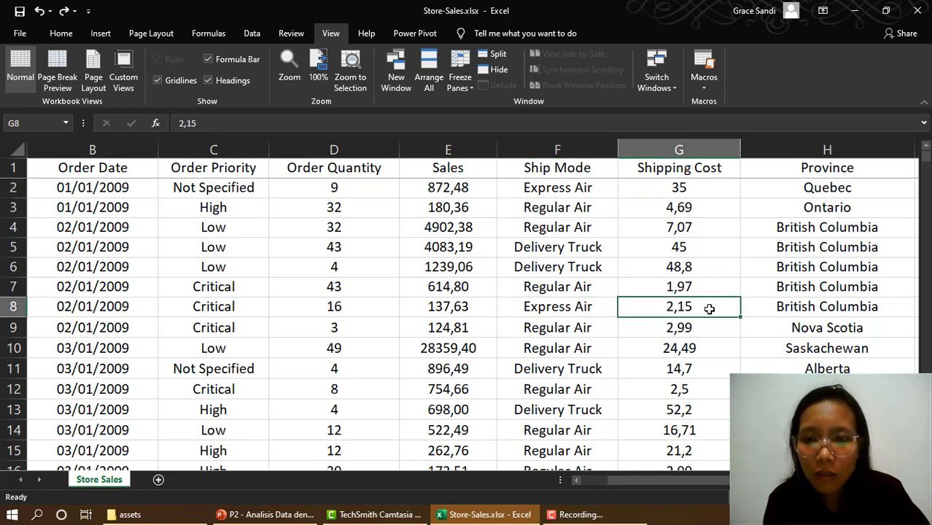
# Step: Inspect the first province in H2 and examine the Province and Customer Segment headers
pyautogui.click(795, 188)
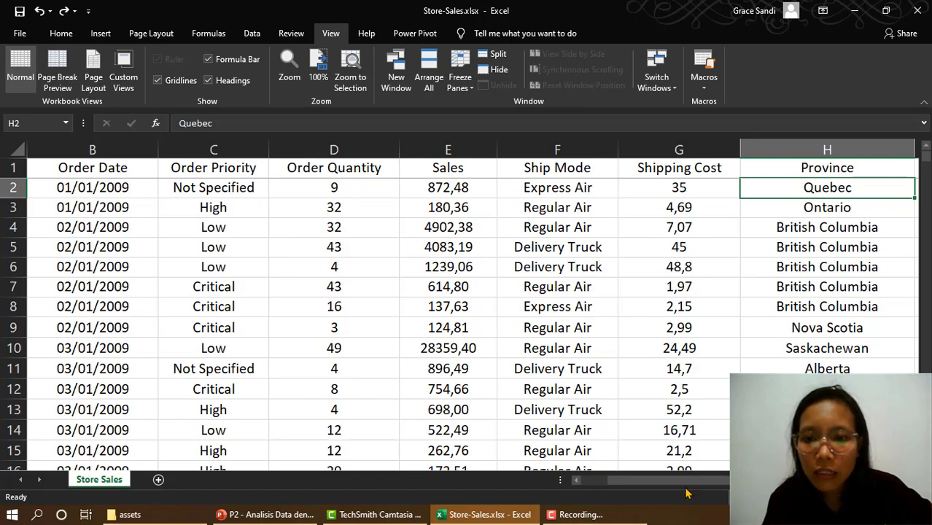
pyautogui.moveTo(680, 481); pyautogui.dragTo(729, 481)
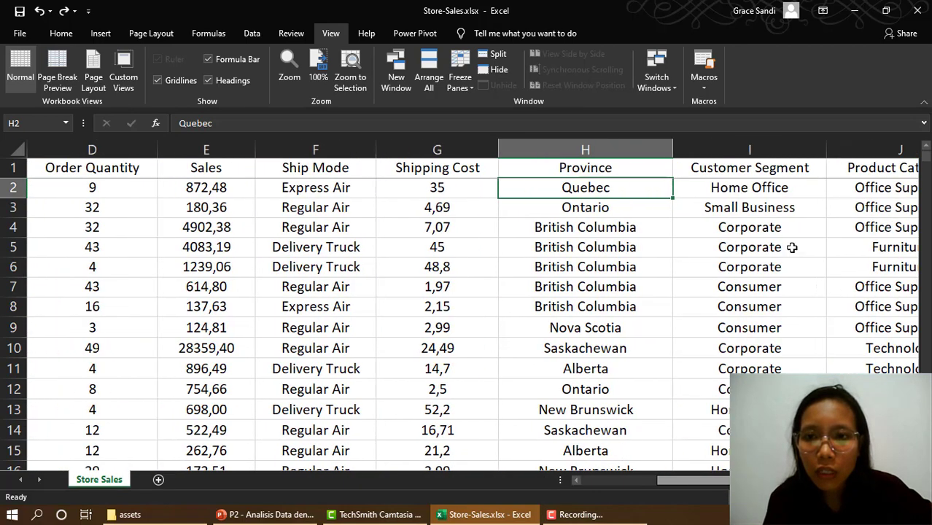
pyautogui.click(576, 175)
pyautogui.click(682, 174)
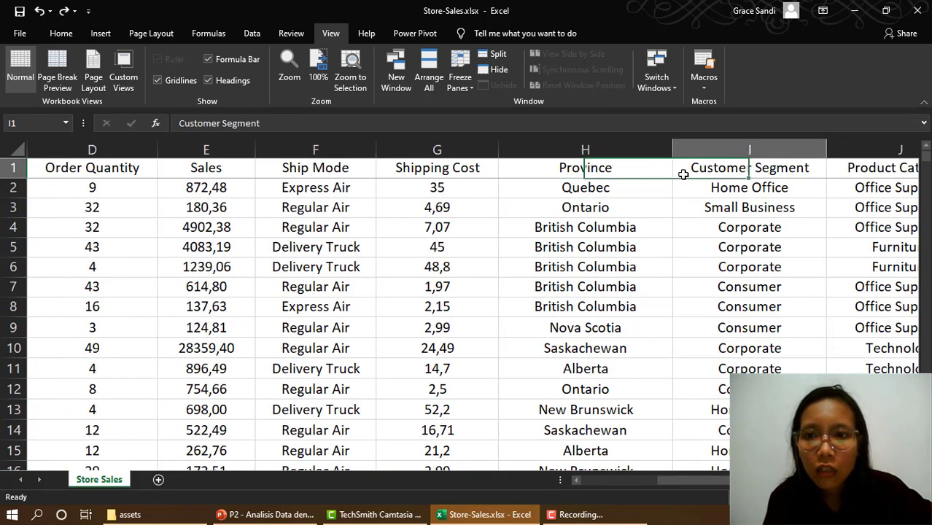
# Step: Examine the Product Category header in J1 and the product categories listed in the first 21 rows
pyautogui.moveTo(692, 481); pyautogui.dragTo(725, 481)
pyautogui.click(539, 171)
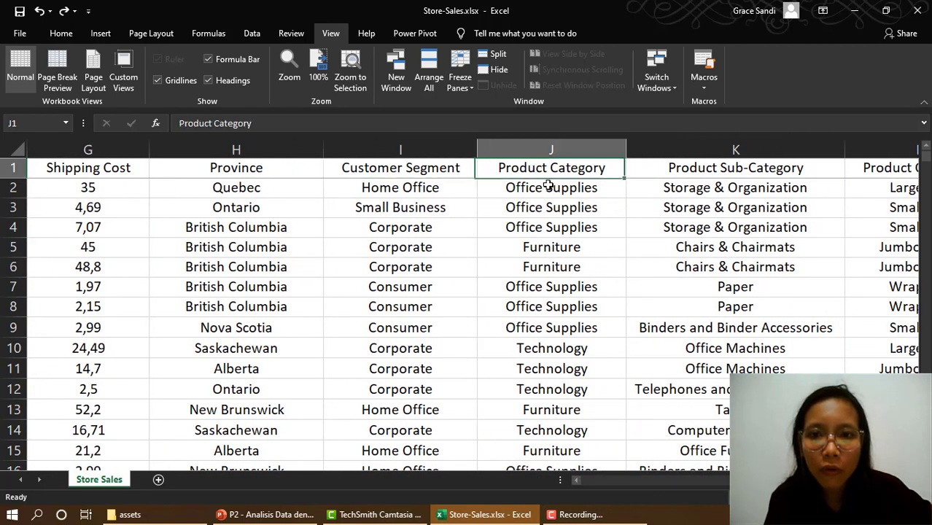
pyautogui.scroll(-2, 589, 391)
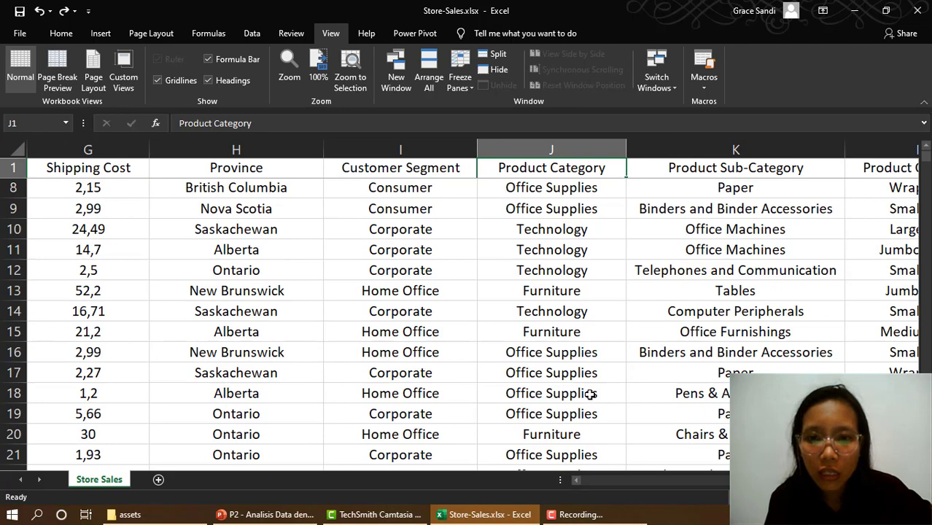
pyautogui.scroll(2, 589, 390)
# Step: Review the remaining columns through Product Sub-Category and Product Container, and examine the Ship Date header in M1
pyautogui.moveTo(718, 482); pyautogui.dragTo(740, 481)
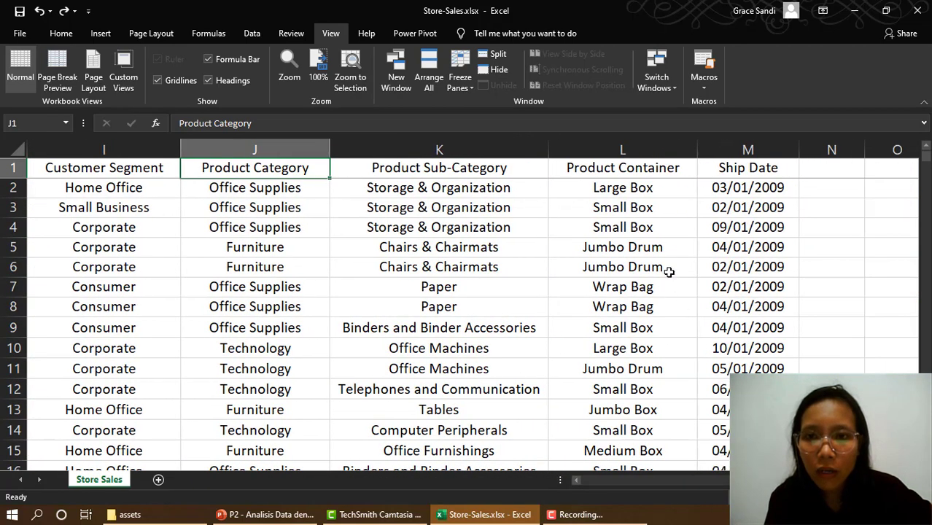
pyautogui.click(724, 168)
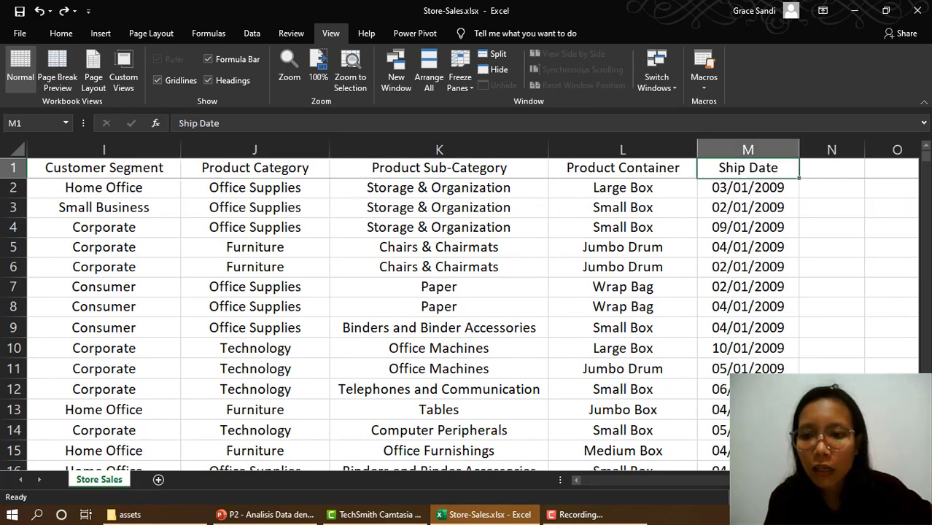
pyautogui.hscroll(-4, 466, 313)
pyautogui.hscroll(3, 467, 313)
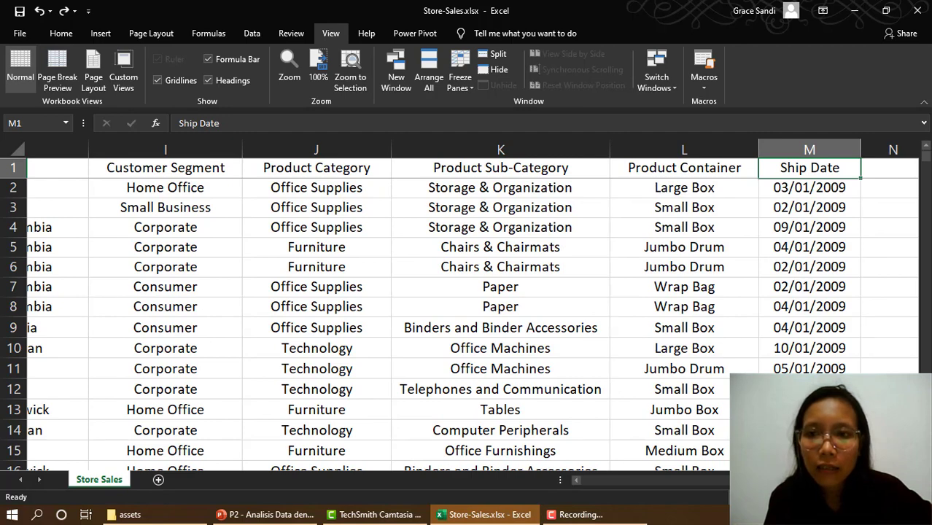
pyautogui.hscroll(2, 771, 260)
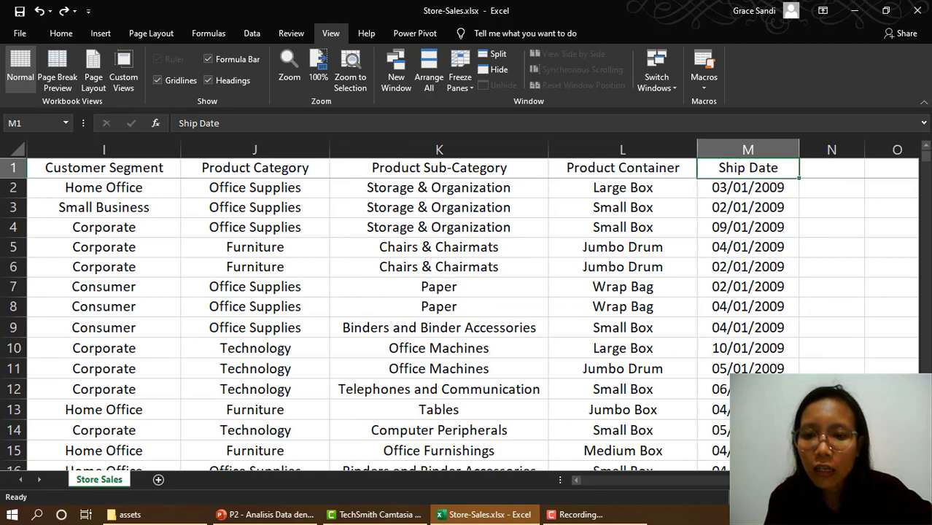
# Step: Compare the first record's order date in cell B2 with its ship date in cell M2
pyautogui.hscroll(-10, 166, 207)
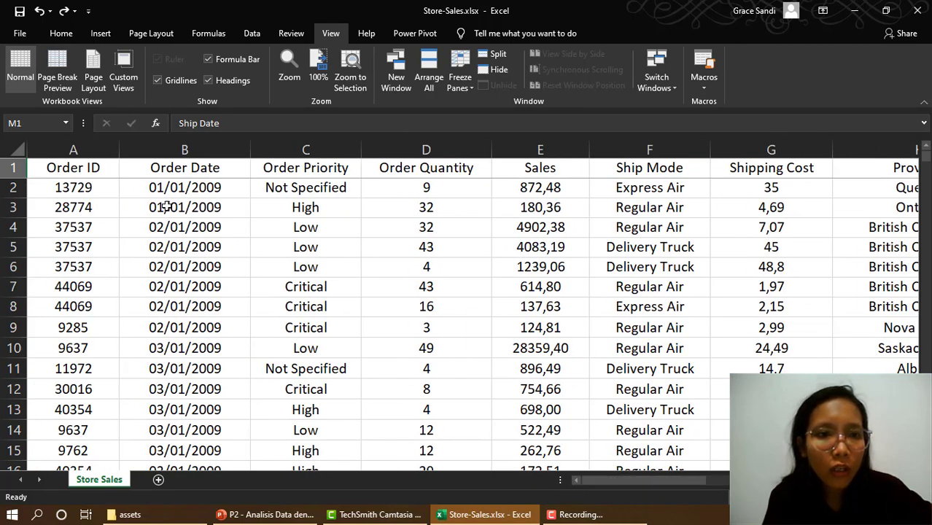
pyautogui.click(166, 191)
pyautogui.moveTo(602, 484); pyautogui.dragTo(790, 481)
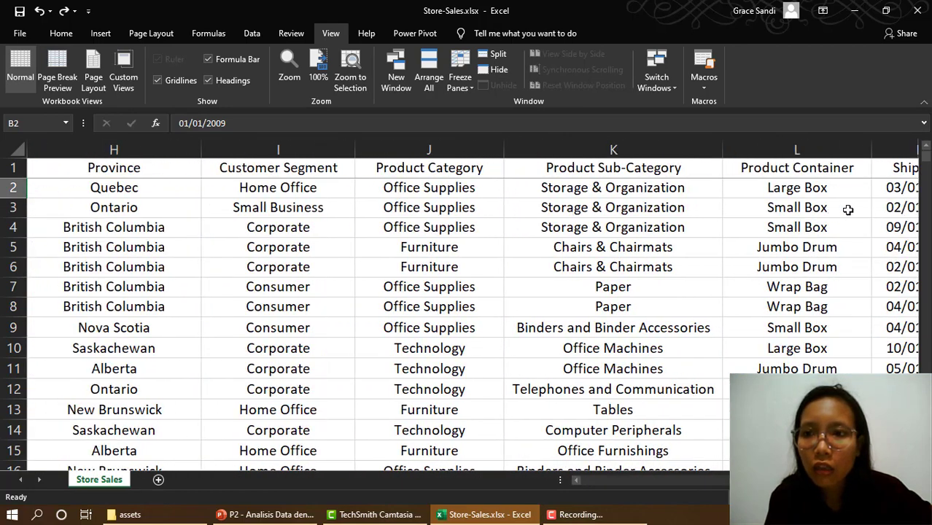
pyautogui.click(877, 192)
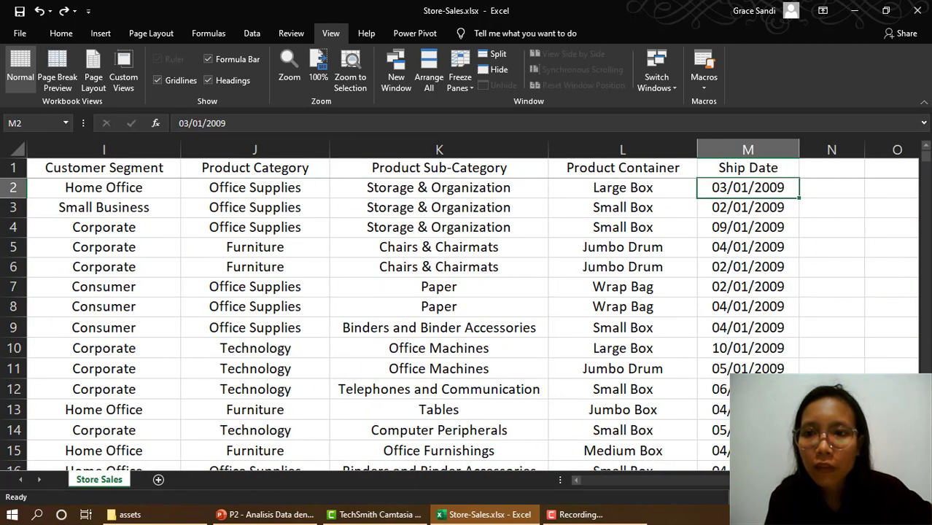
# Step: Label cell C8408, below the last record of the dataset, as Grand Total
pyautogui.moveTo(787, 481); pyautogui.dragTo(566, 516)
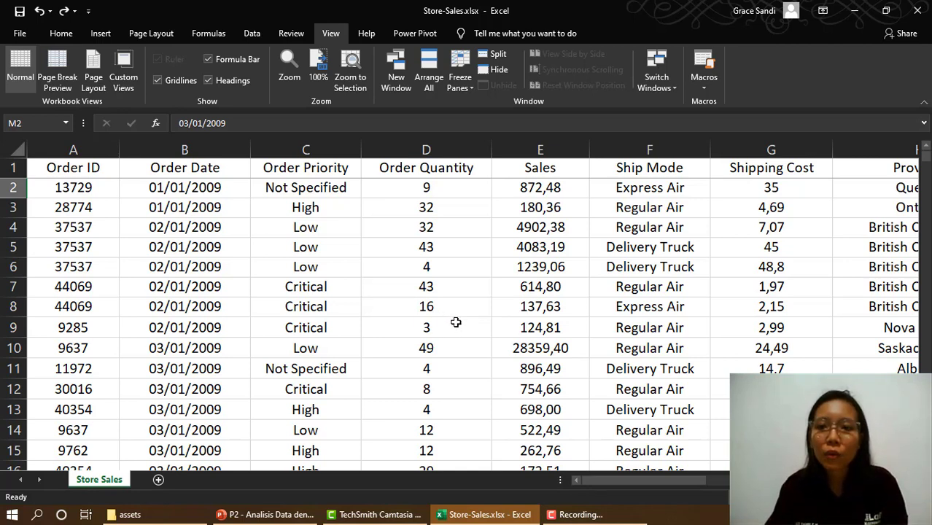
pyautogui.scroll(-15, 503, 307)
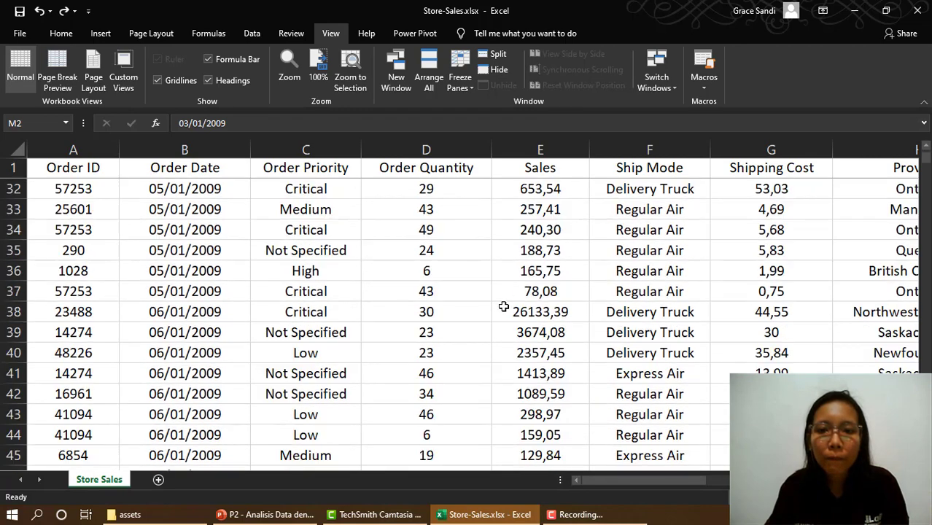
pyautogui.scroll(-3, 503, 307)
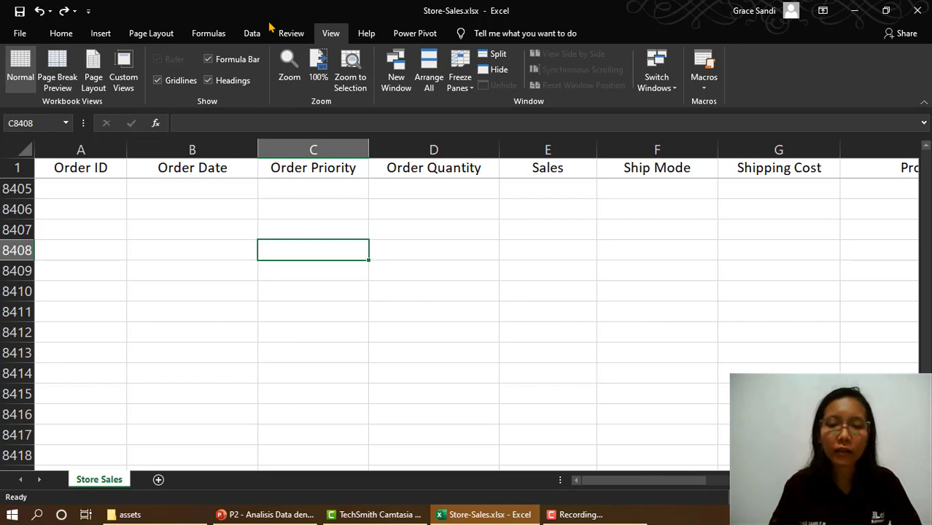
pyautogui.write('G')
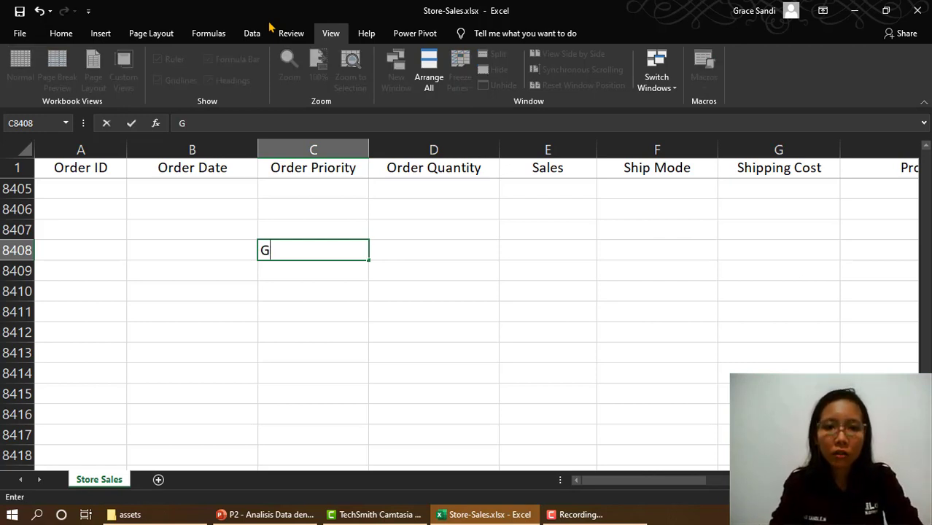
pyautogui.write('round')
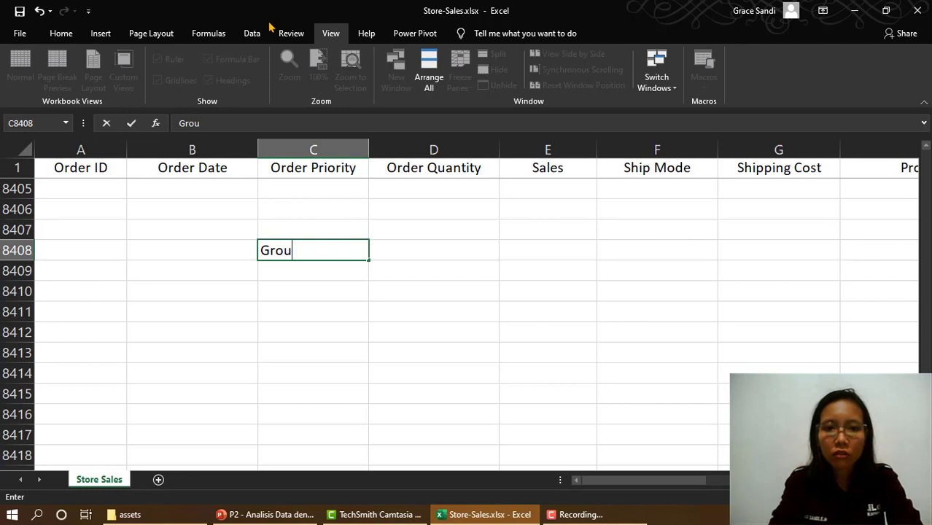
pyautogui.press('BackSpace')
pyautogui.press('BackSpace')
pyautogui.press('BackSpace')
pyautogui.press('BackSpace')
pyautogui.press('BackSpace')
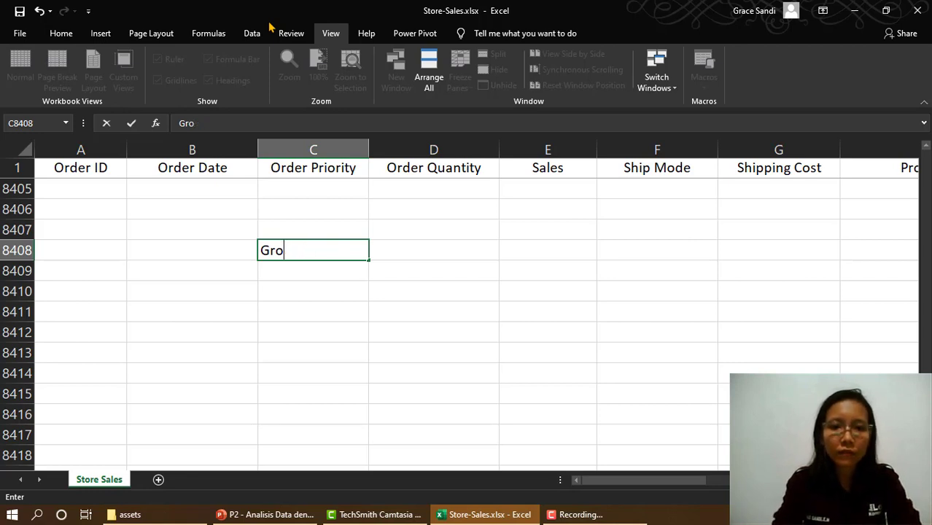
pyautogui.write('and Y')
pyautogui.press('BackSpace')
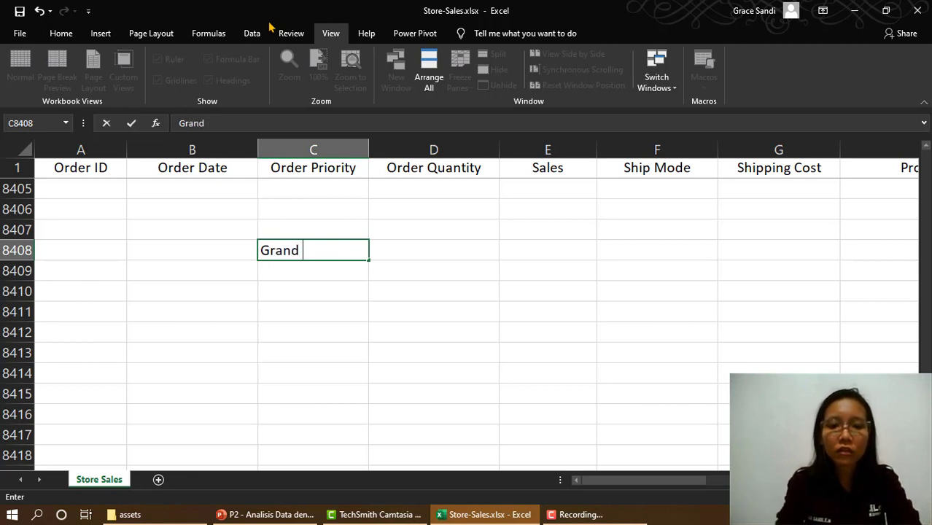
pyautogui.write('Total')
pyautogui.press('Tab')
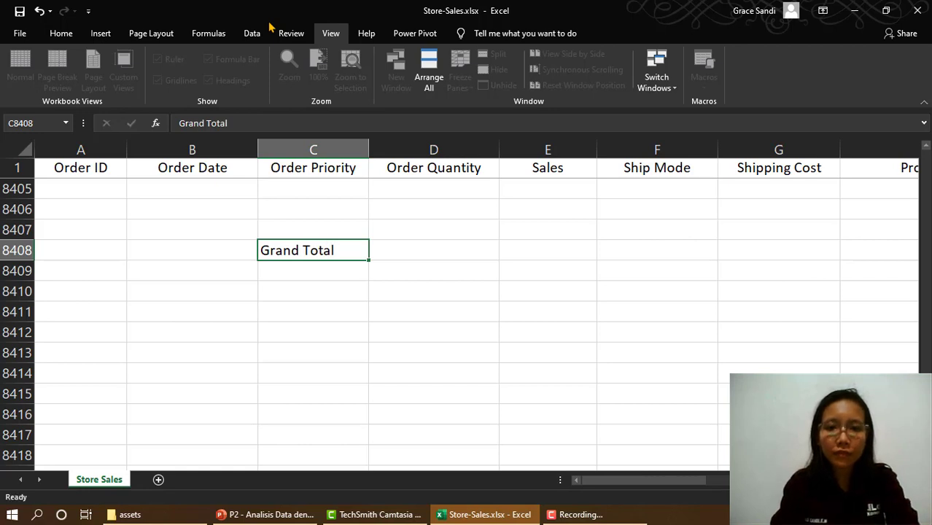
# Step: Write the formula =SUM(e2;e8400) in cell D8408 beside the Grand Total label
pyautogui.write('=')
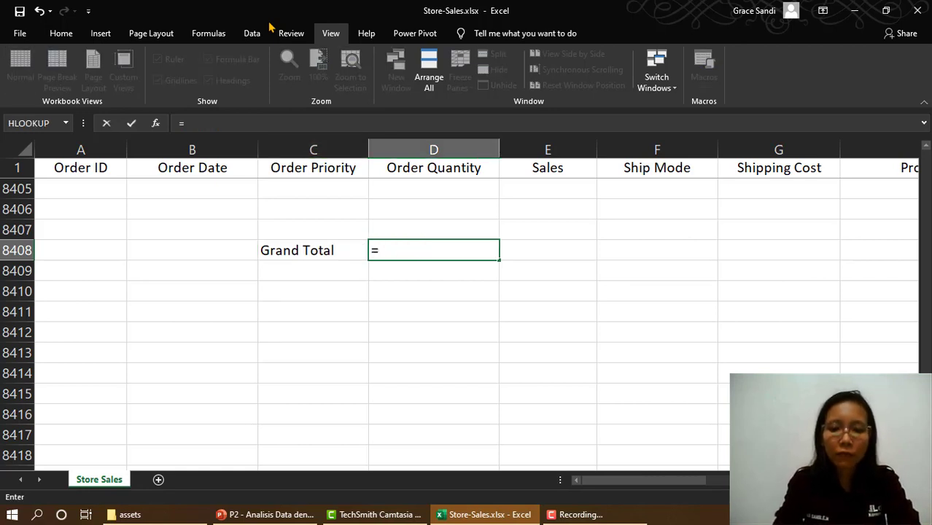
pyautogui.write('SU')
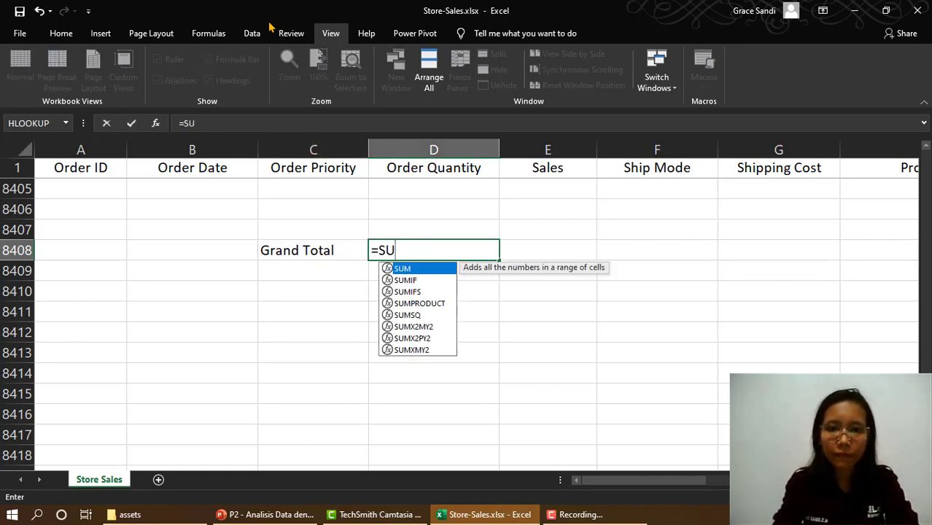
pyautogui.write('M(')
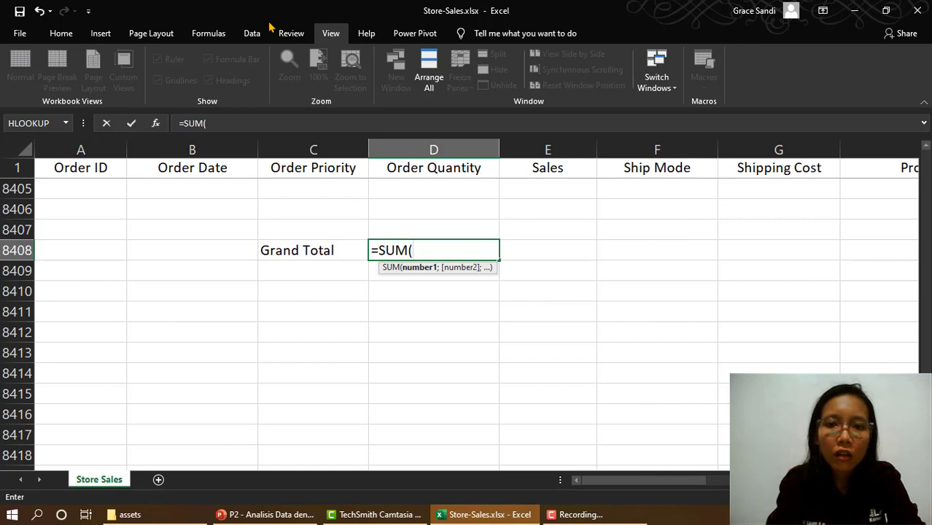
pyautogui.write('e')
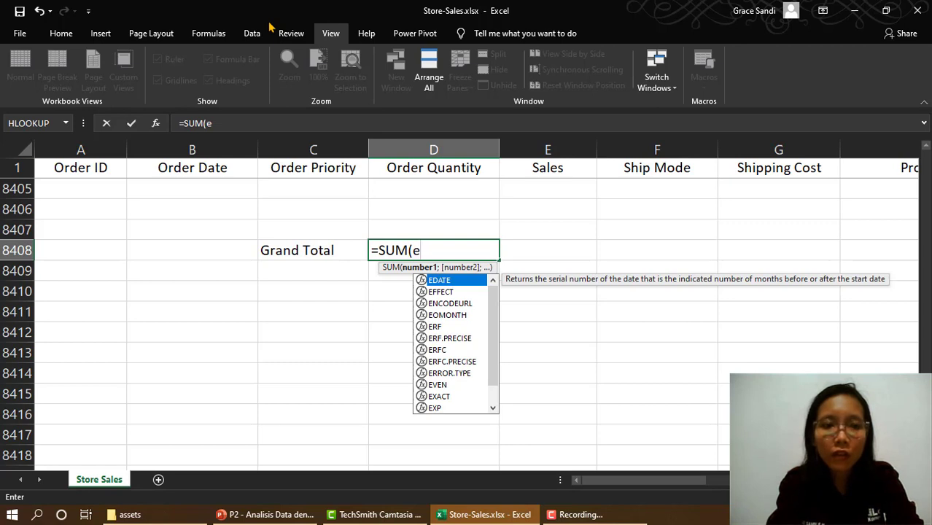
pyautogui.write('2')
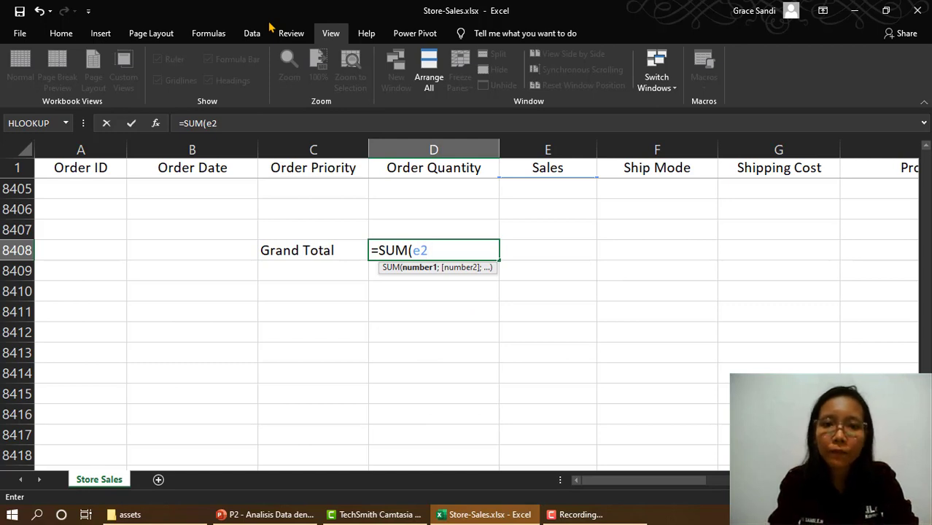
pyautogui.write(';')
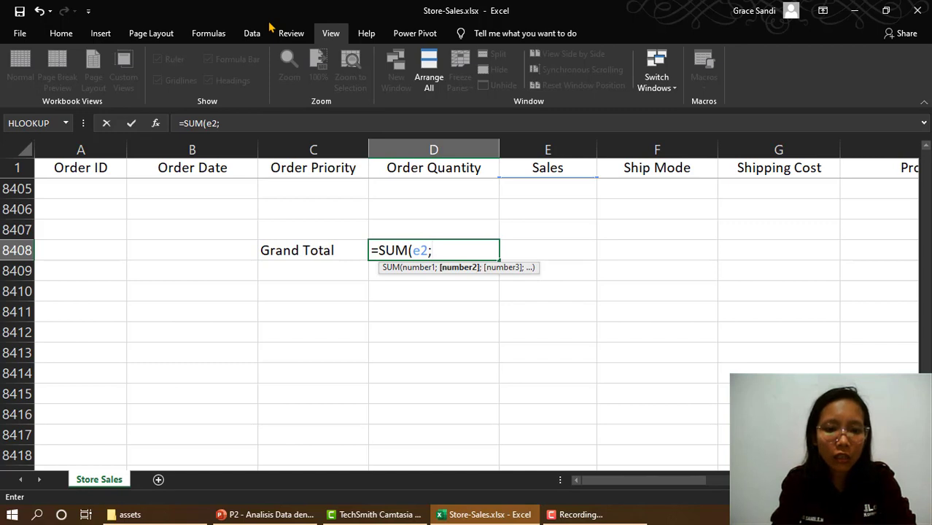
pyautogui.write('e')
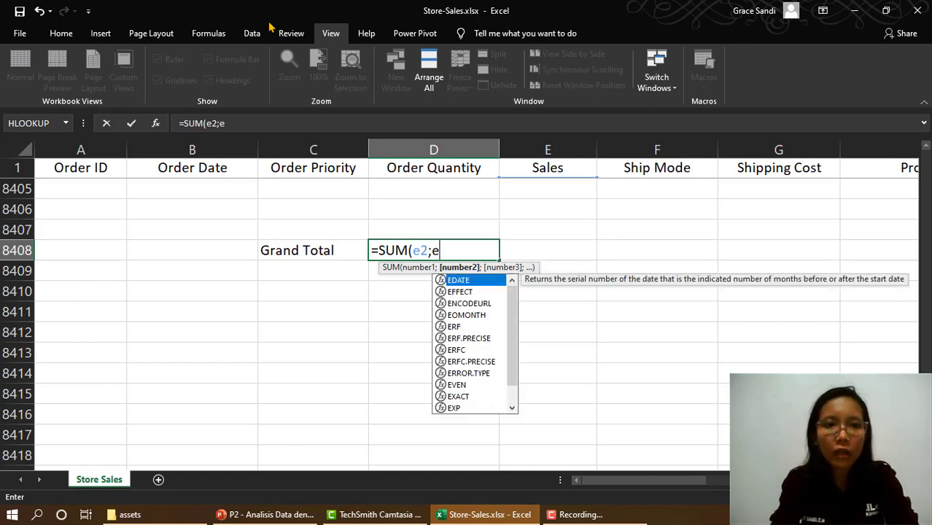
pyautogui.write('8')
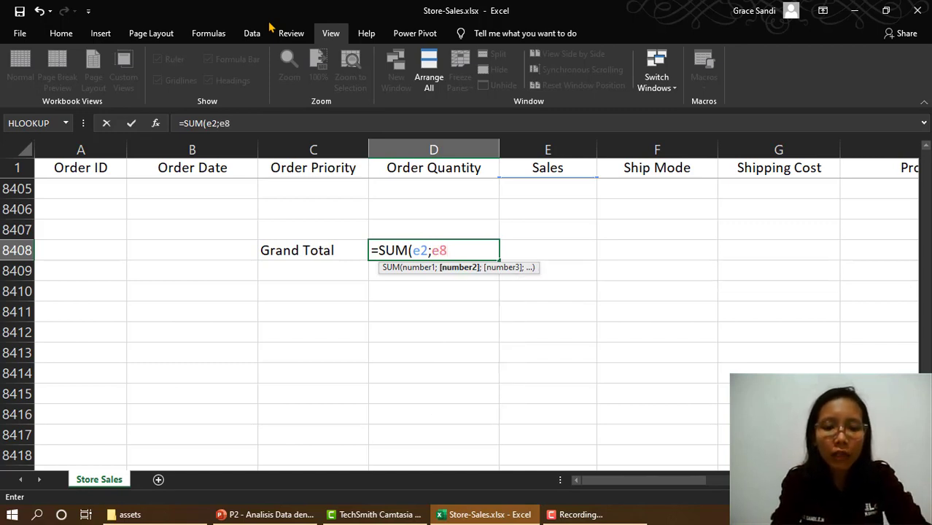
pyautogui.write('400')
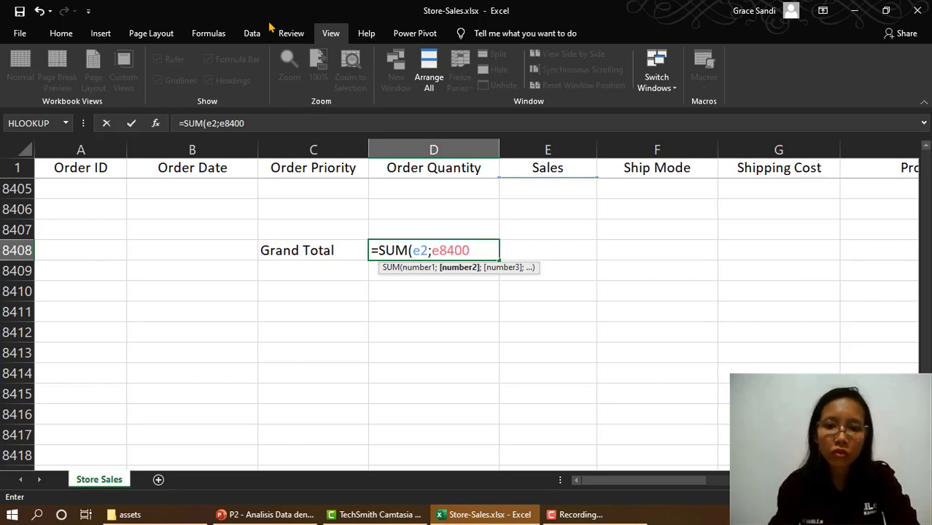
pyautogui.write(')')
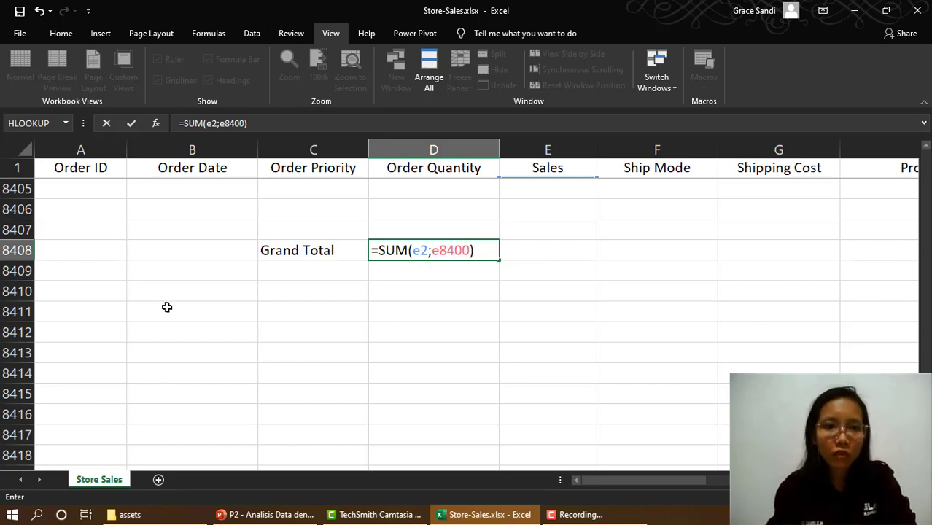
# Step: Correct the formula in D8408 to =SUM(e2:e8400) so it adds the whole Sales range, and confirm it
pyautogui.scroll(1, 167, 306)
pyautogui.scroll(1, 166, 307)
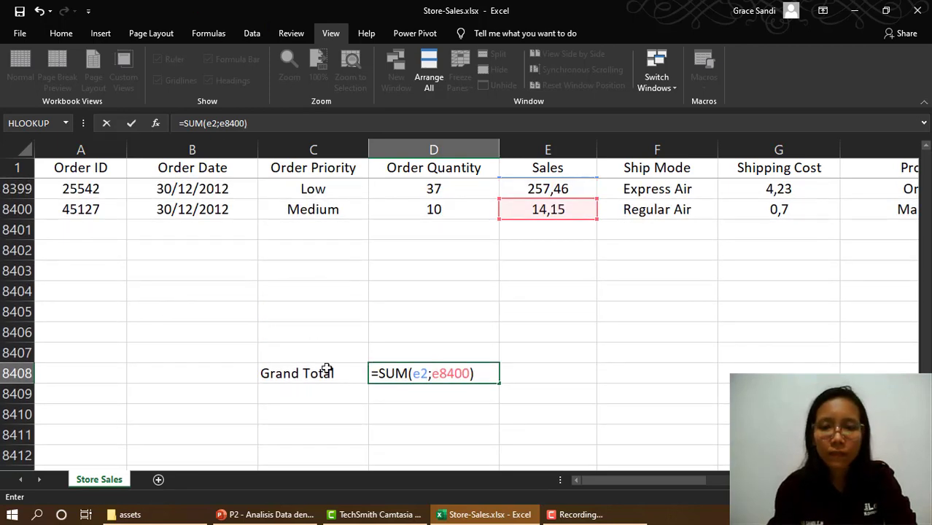
pyautogui.click(431, 374)
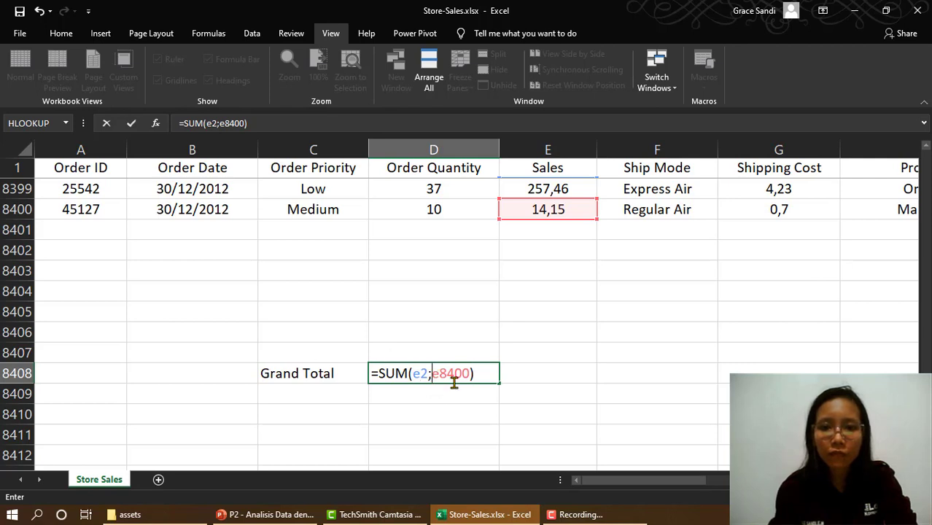
pyautogui.press('BackSpace')
pyautogui.write(':')
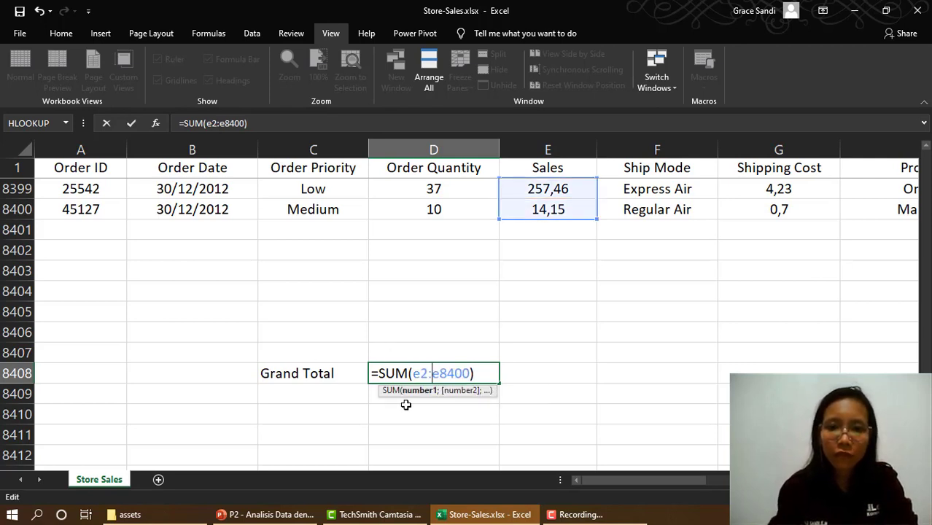
pyautogui.click(482, 373)
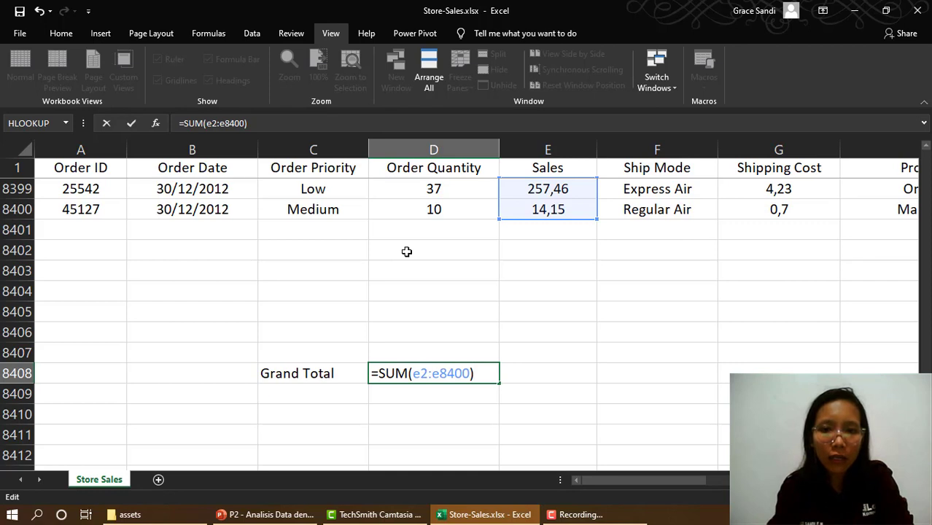
pyautogui.press('Return')
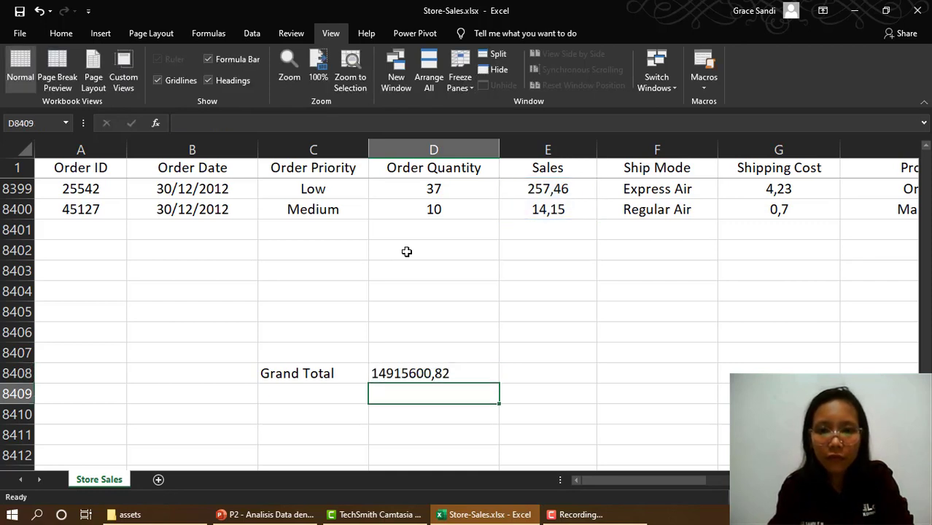
# Step: Format the grand total in D8408 with the $ English (United States) accounting format
pyautogui.click(427, 370)
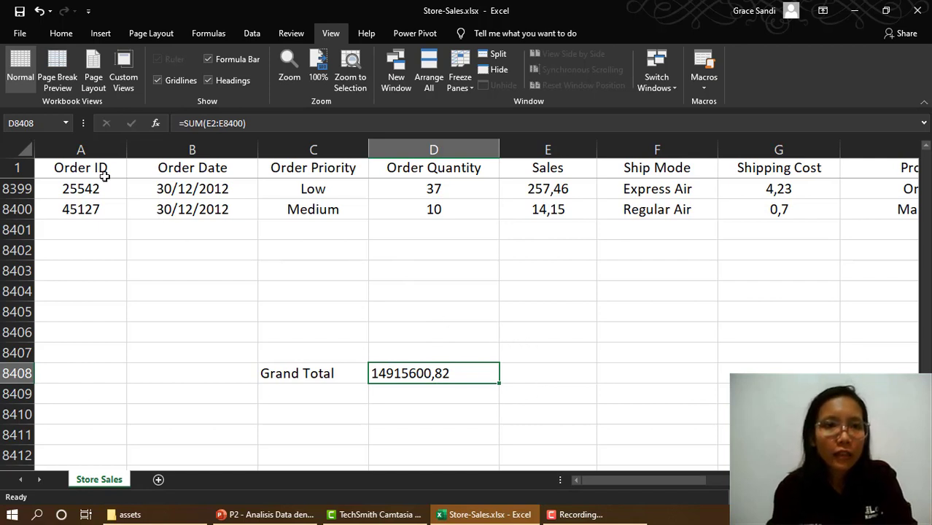
pyautogui.click(62, 33)
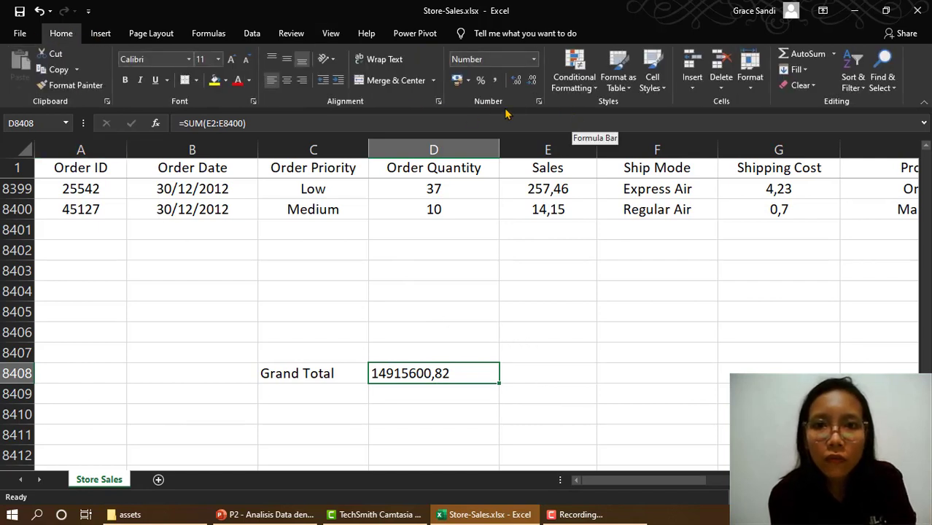
pyautogui.click(469, 81)
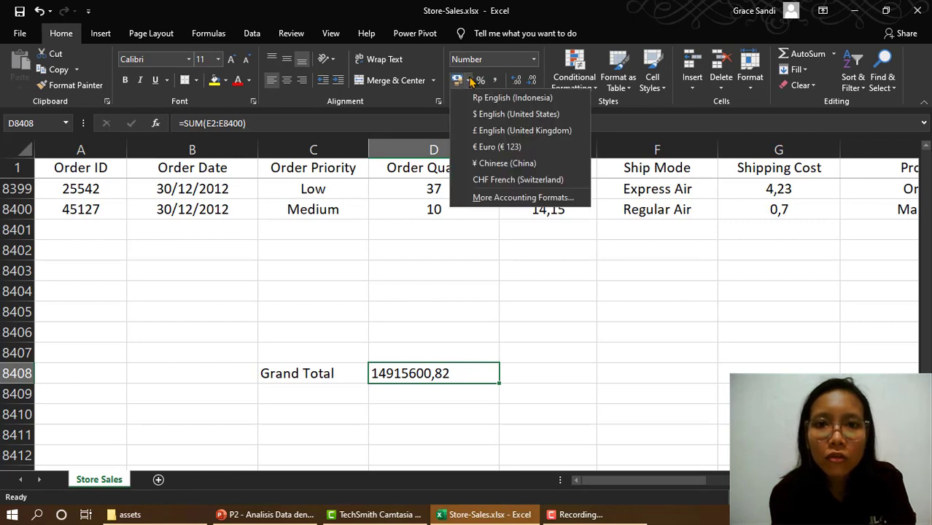
pyautogui.click(494, 115)
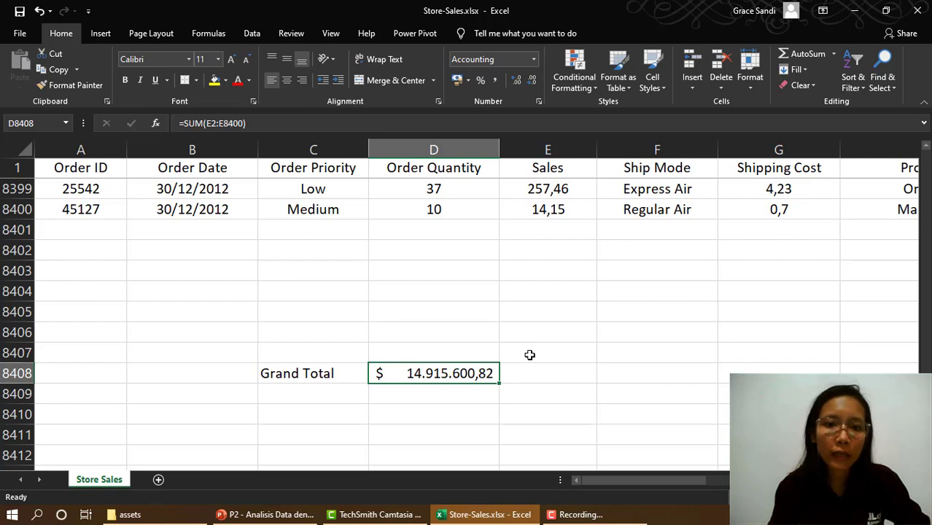
pyautogui.click(339, 392)
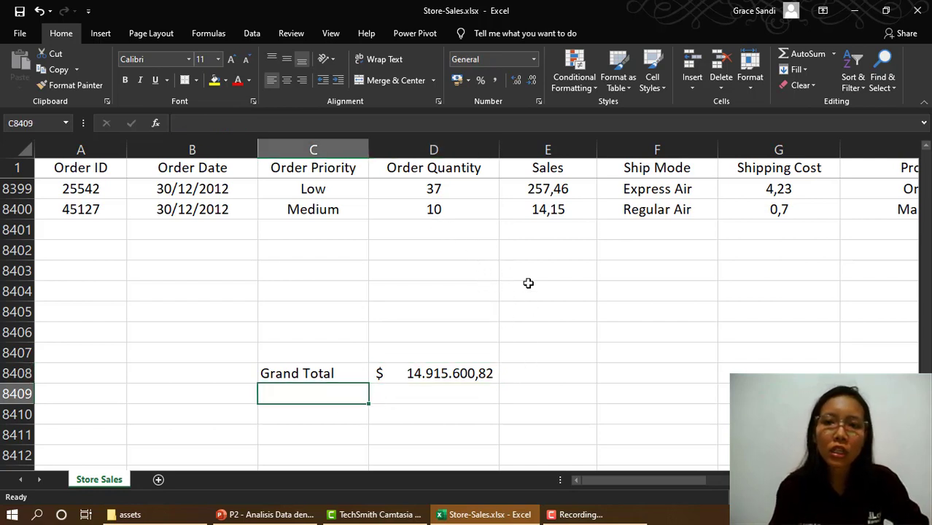
# Step: Examine the customer segments of the last records in column I, including cells I8400, I8399, I8398 and I8396
pyautogui.scroll(2, 627, 327)
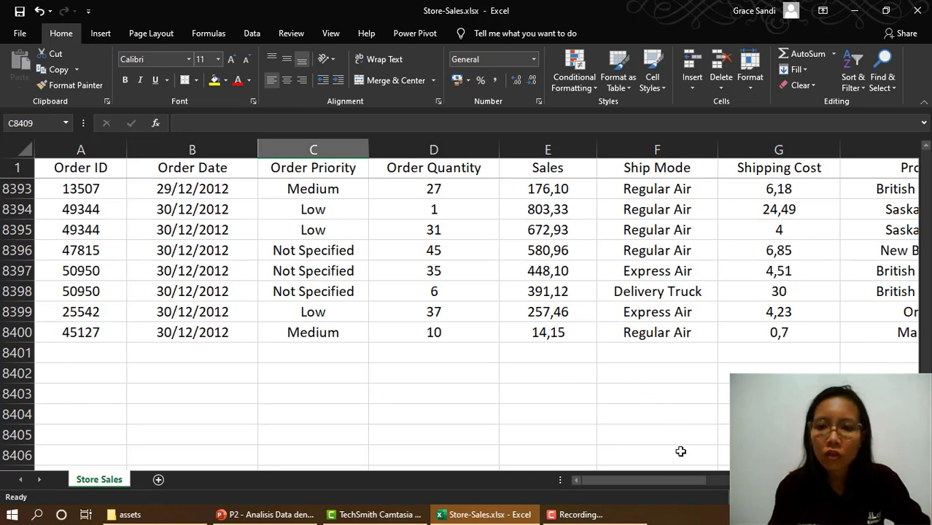
pyautogui.moveTo(678, 489); pyautogui.dragTo(753, 486)
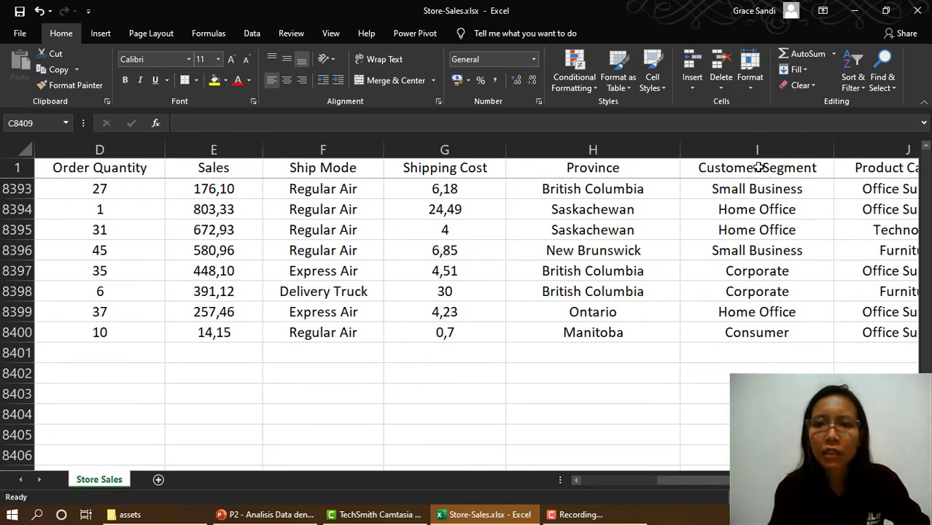
pyautogui.scroll(1, 776, 307)
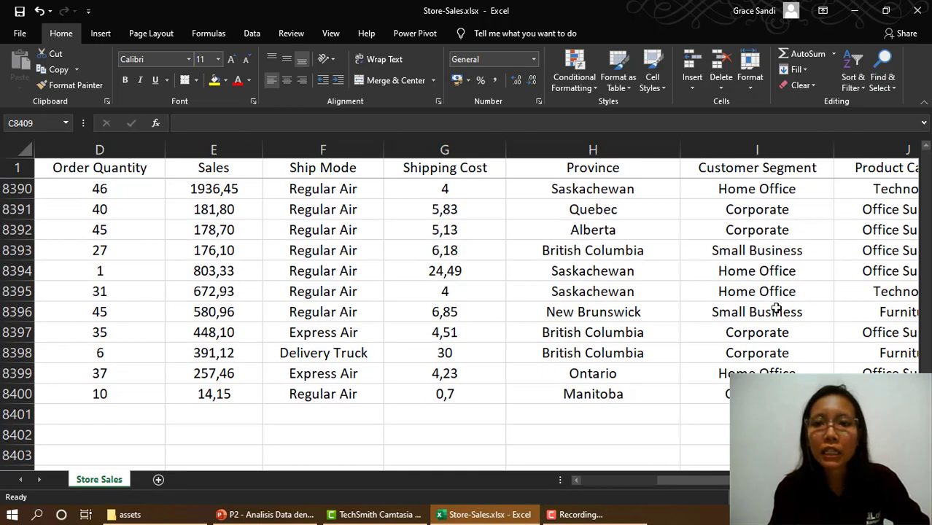
pyautogui.scroll(-1, 775, 308)
pyautogui.scroll(-1, 776, 310)
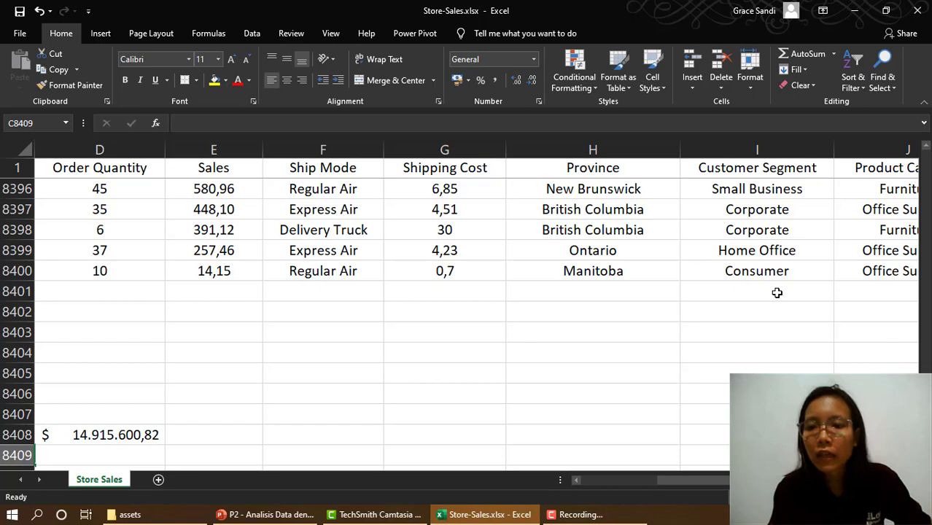
pyautogui.scroll(1, 777, 292)
pyautogui.click(764, 336)
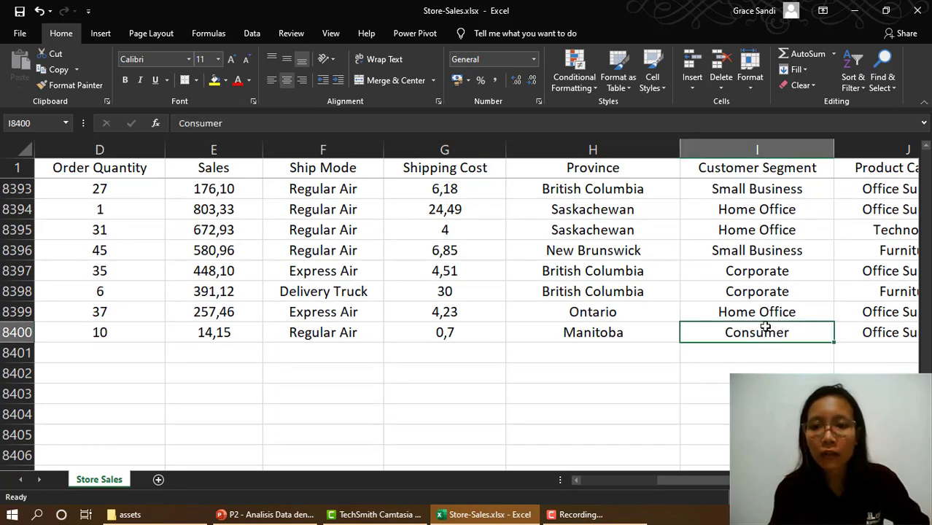
pyautogui.click(763, 312)
pyautogui.click(762, 292)
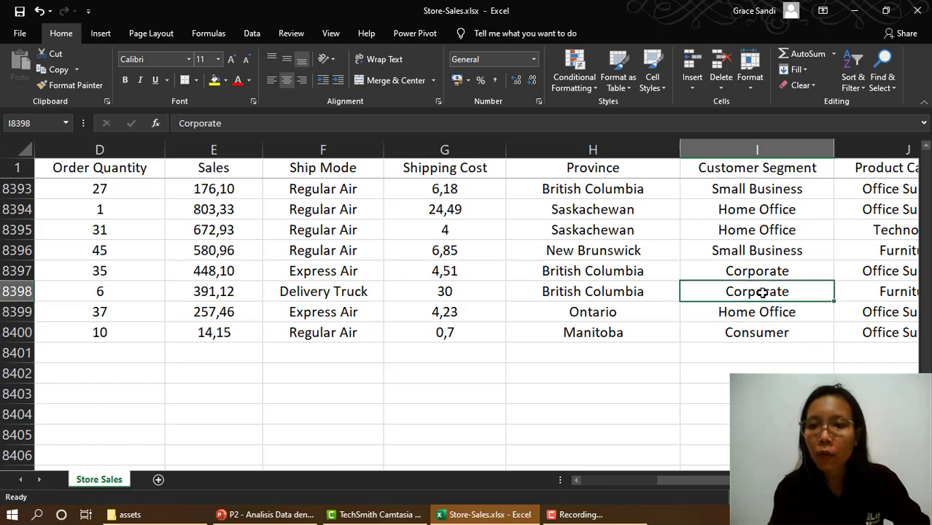
pyautogui.click(760, 257)
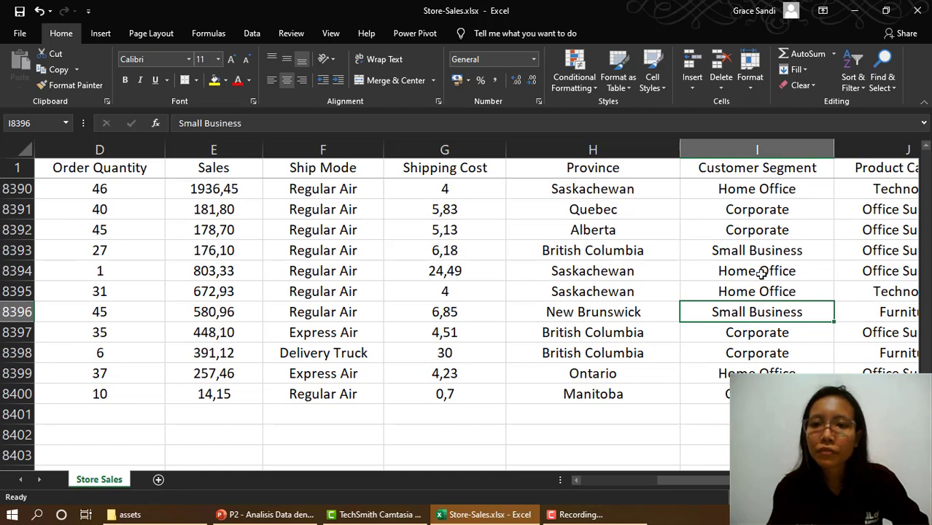
# Step: Examine the customer segment of the last record, in cell I8400
pyautogui.scroll(-1, 765, 335)
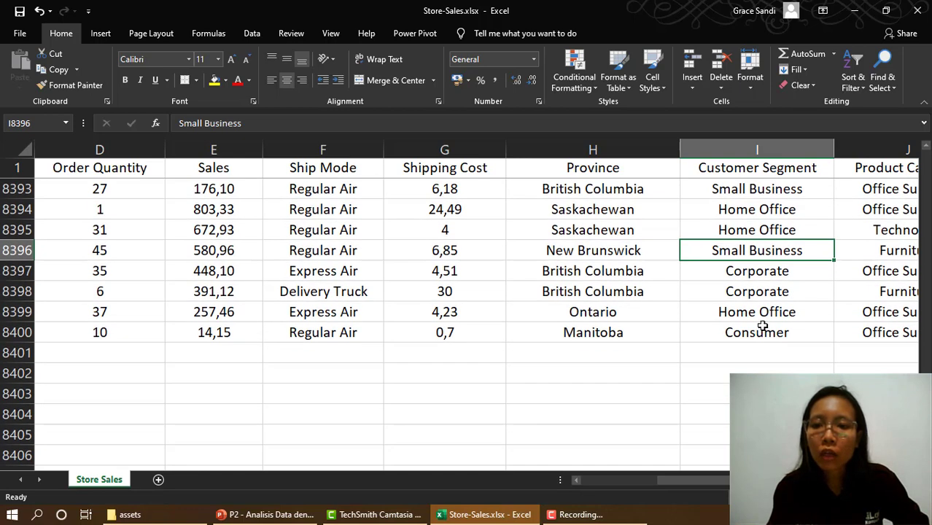
pyautogui.press('Down')
pyautogui.press('Down')
pyautogui.press('Down')
pyautogui.press('Down')
pyautogui.scroll(-2, 514, 385)
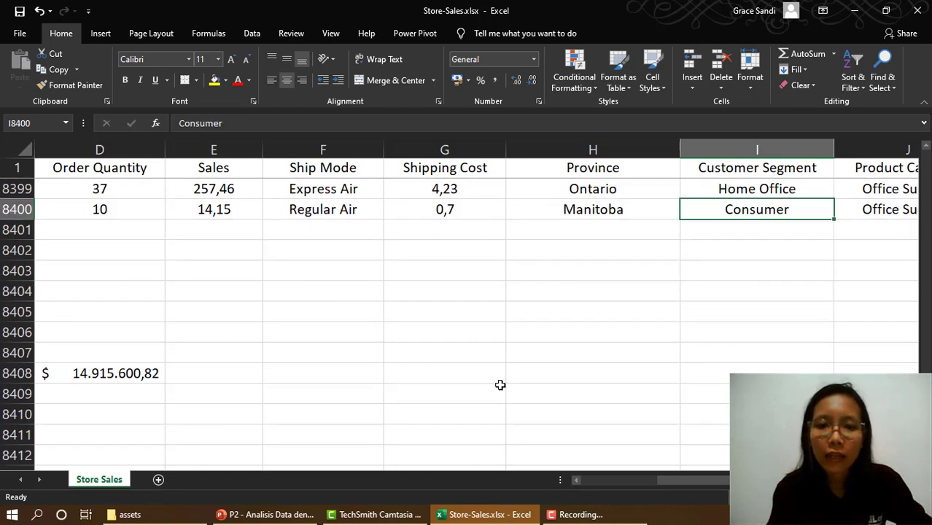
# Step: Enter the label "Total Sales - Consumer" in cell B8409, in the row below the Grand Total
pyautogui.moveTo(663, 480); pyautogui.dragTo(581, 474)
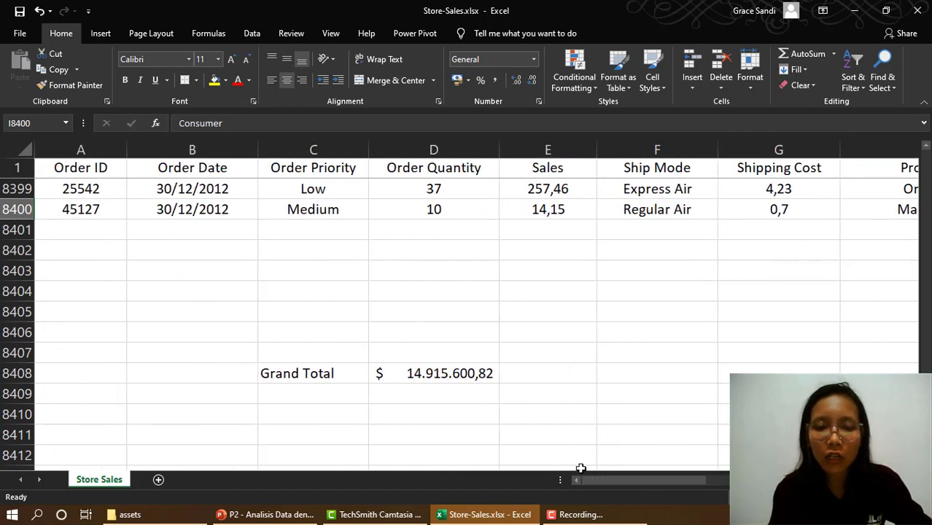
pyautogui.click(305, 399)
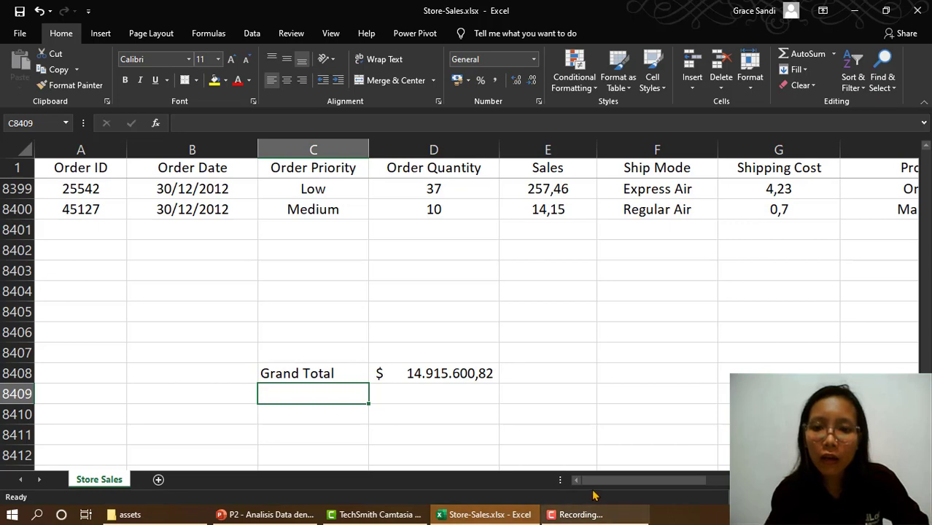
pyautogui.moveTo(632, 479); pyautogui.dragTo(585, 490)
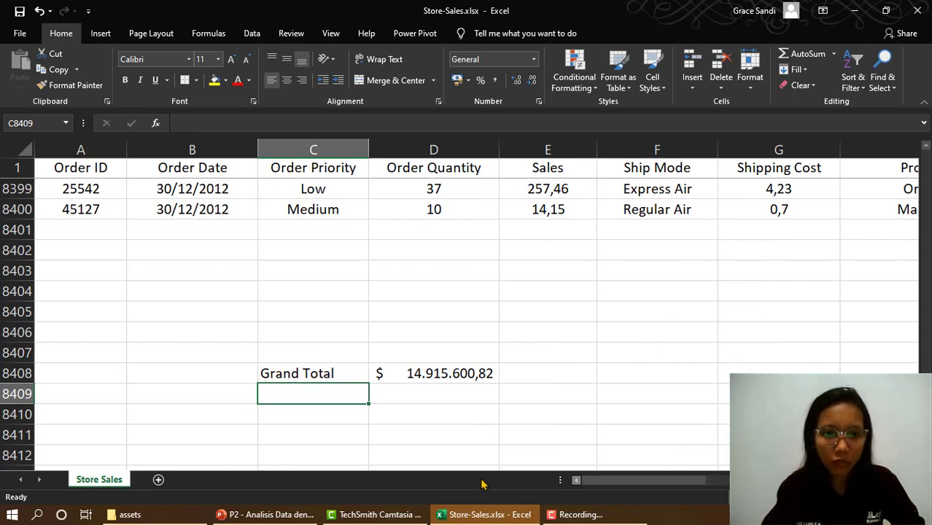
pyautogui.click(238, 395)
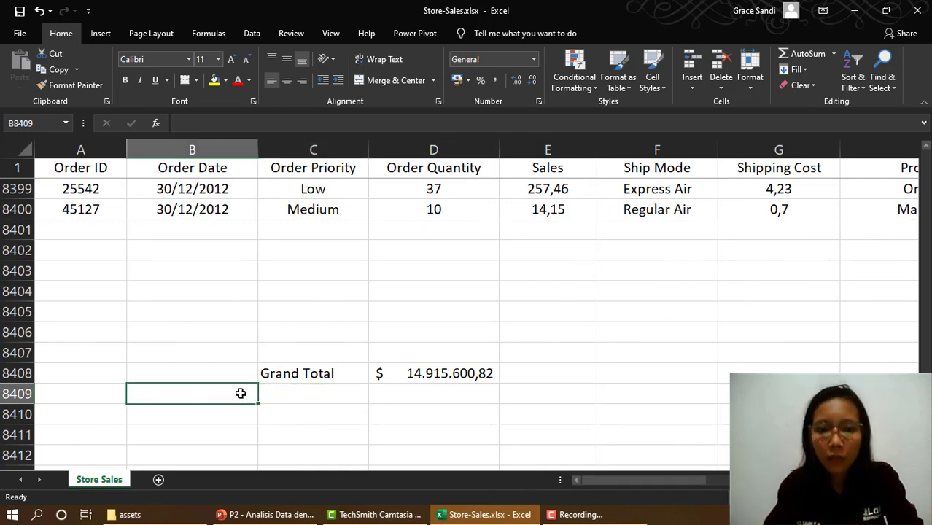
pyautogui.write('T')
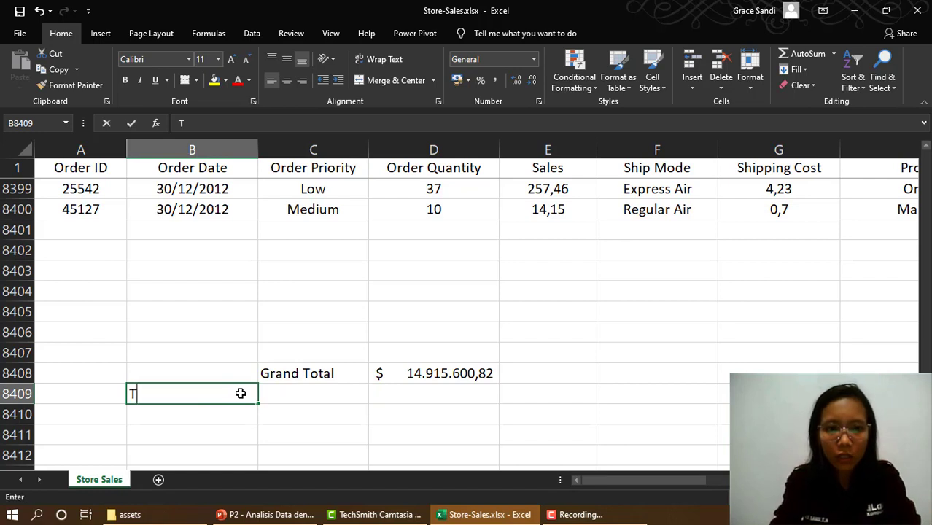
pyautogui.write('otal S')
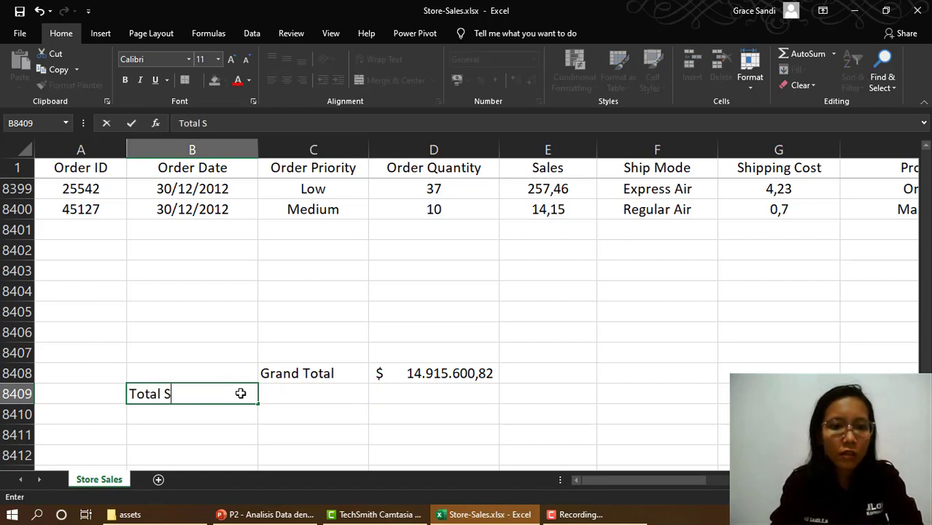
pyautogui.write('ales -')
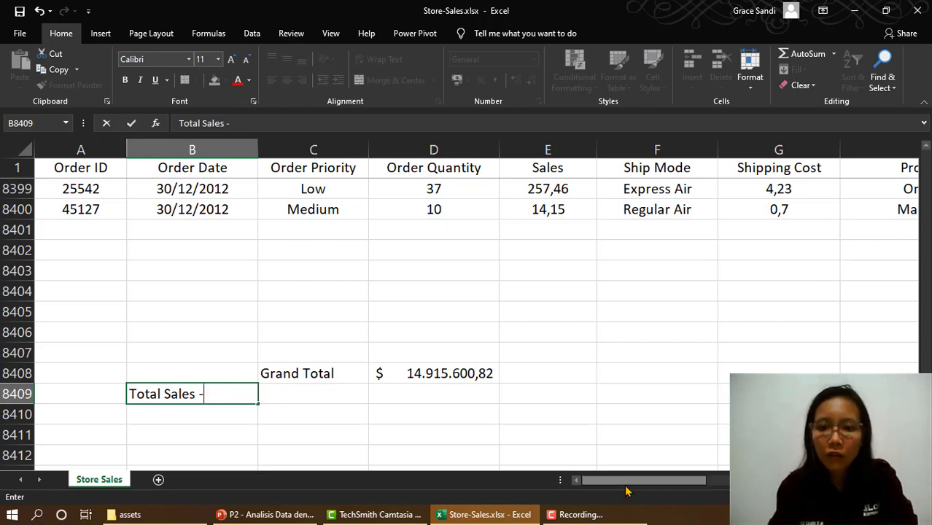
pyautogui.moveTo(628, 487); pyautogui.dragTo(611, 493)
pyautogui.write('Cons')
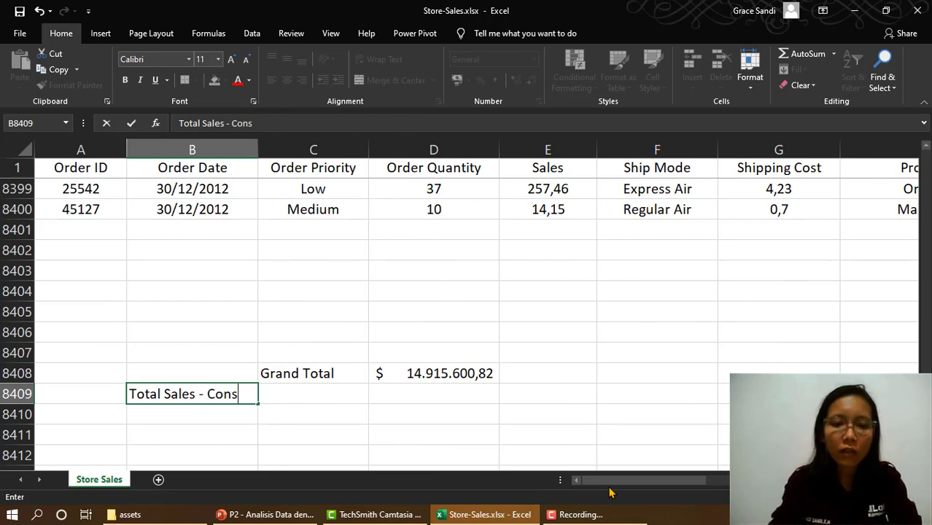
pyautogui.write('umer')
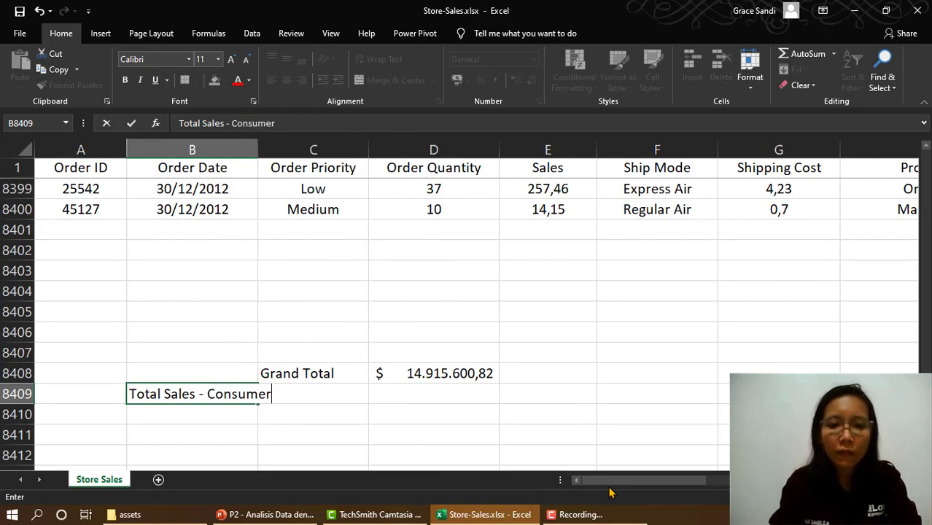
pyautogui.press('Return')
# Step: Start a SUMIF formula in D8409, beside the Total Sales - Consumer label, with I2 as its range argument
pyautogui.click(436, 410)
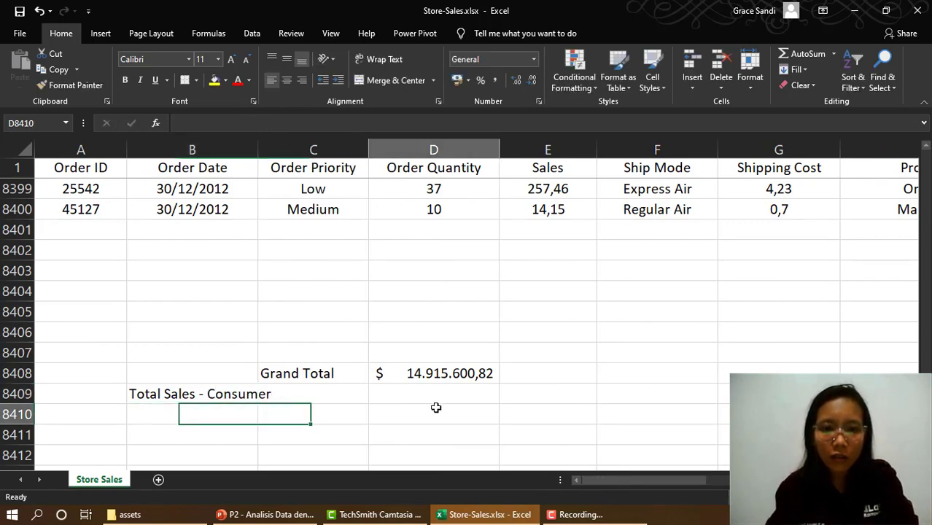
pyautogui.click(433, 395)
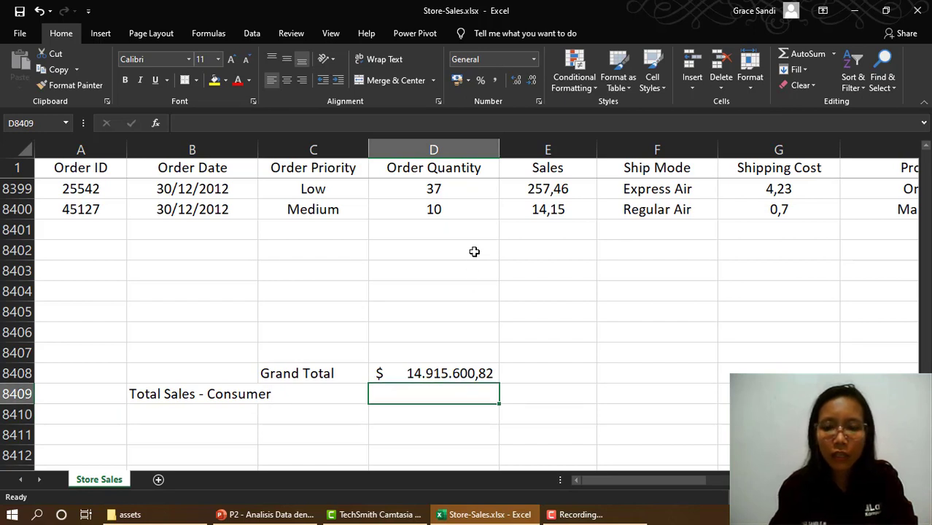
pyautogui.write('=')
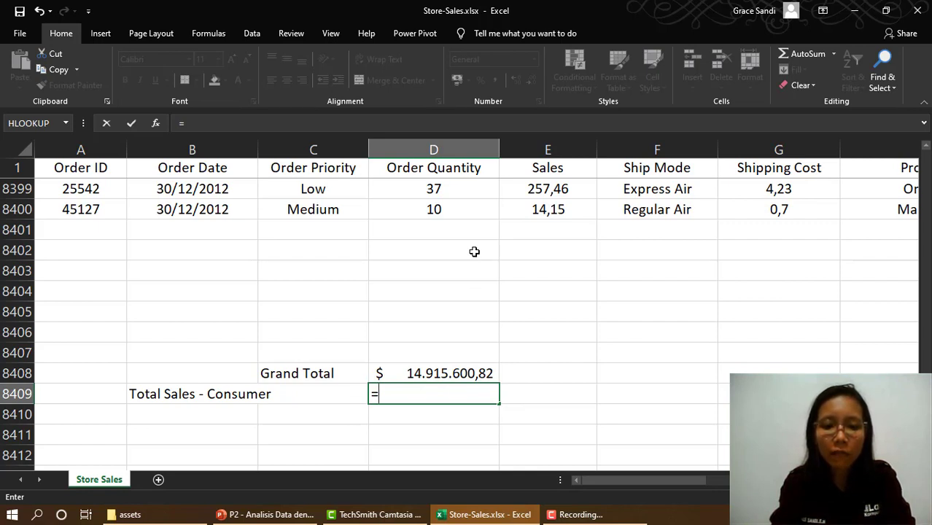
pyautogui.write('SUM')
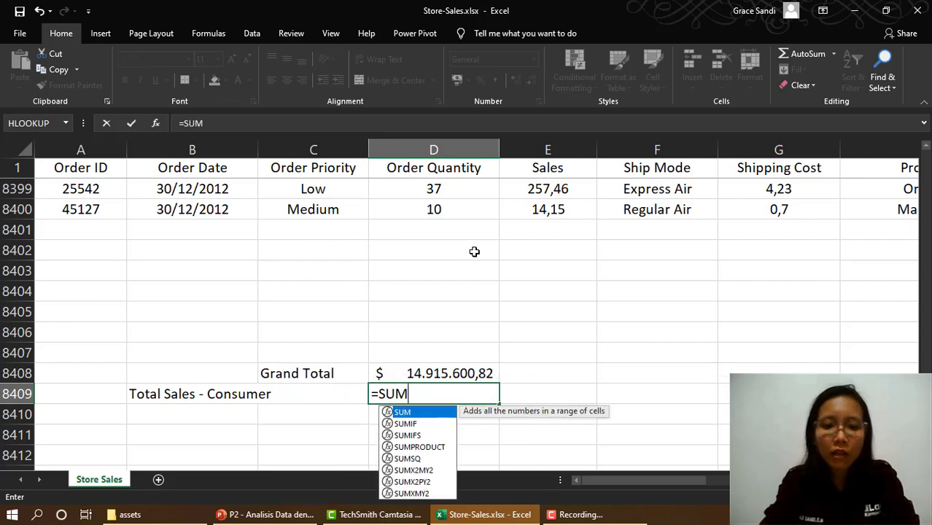
pyautogui.write('IF')
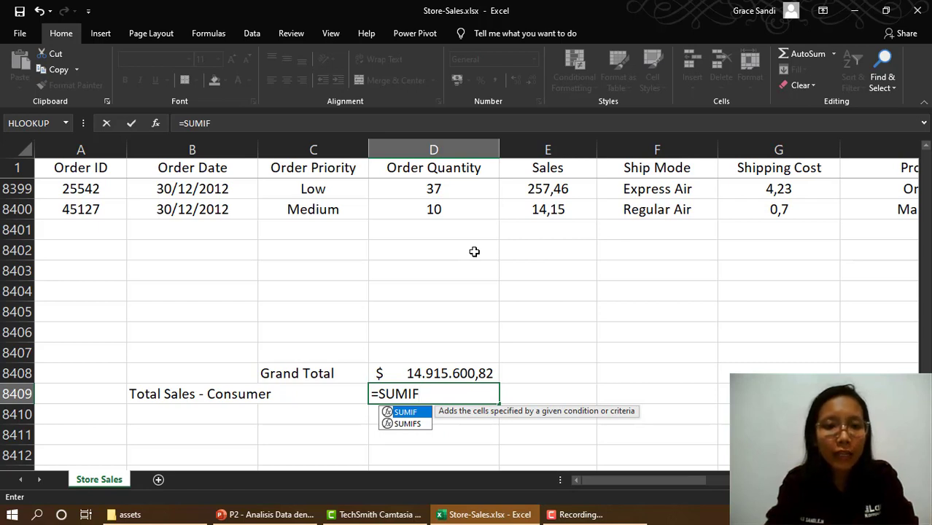
pyautogui.write('(')
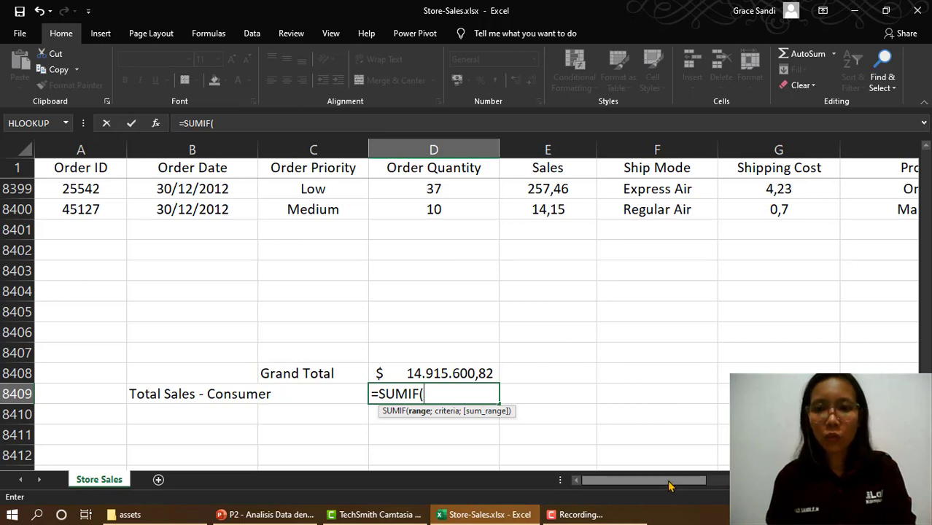
pyautogui.moveTo(688, 485); pyautogui.dragTo(722, 481)
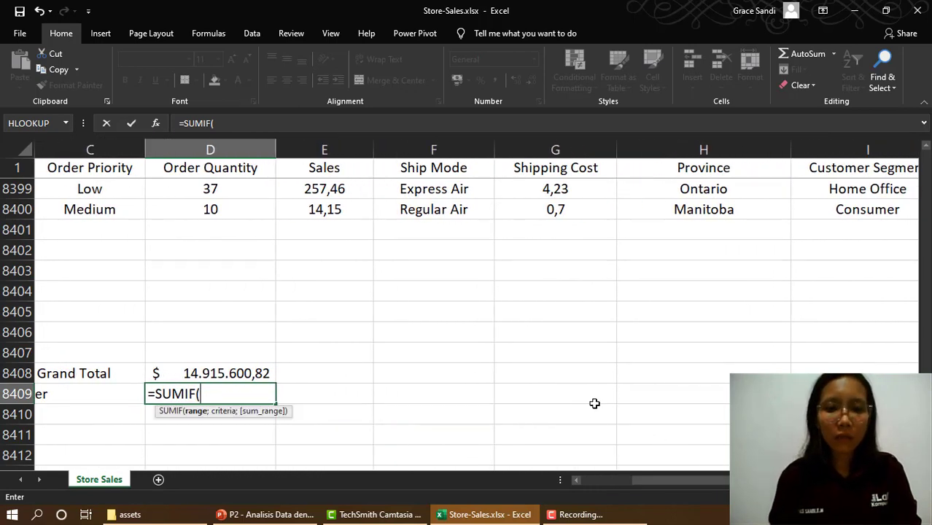
pyautogui.write('I')
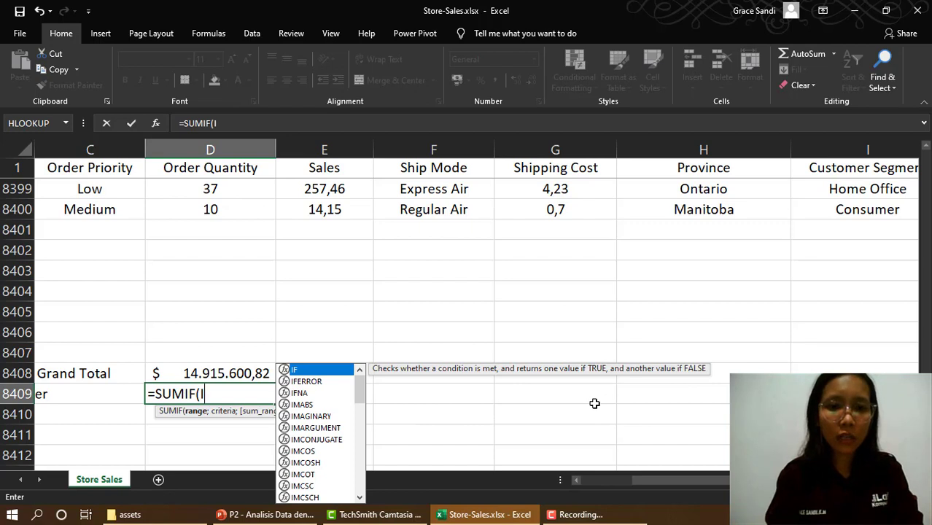
pyautogui.write('2')
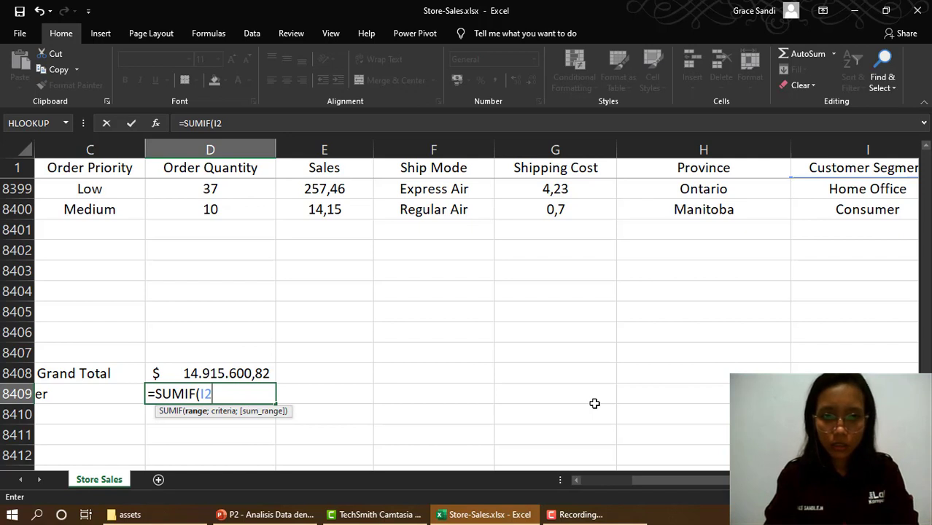
pyautogui.write(';')
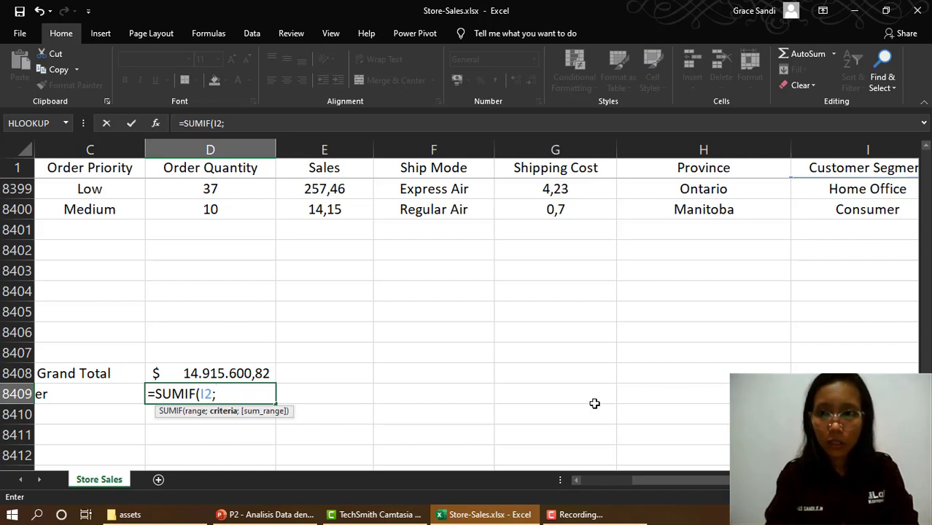
# Step: Complete the SUMIF formula in D8409 with the criteria "Consumer" and the sum range E2:E8400, and confirm it
pyautogui.write('"Co')
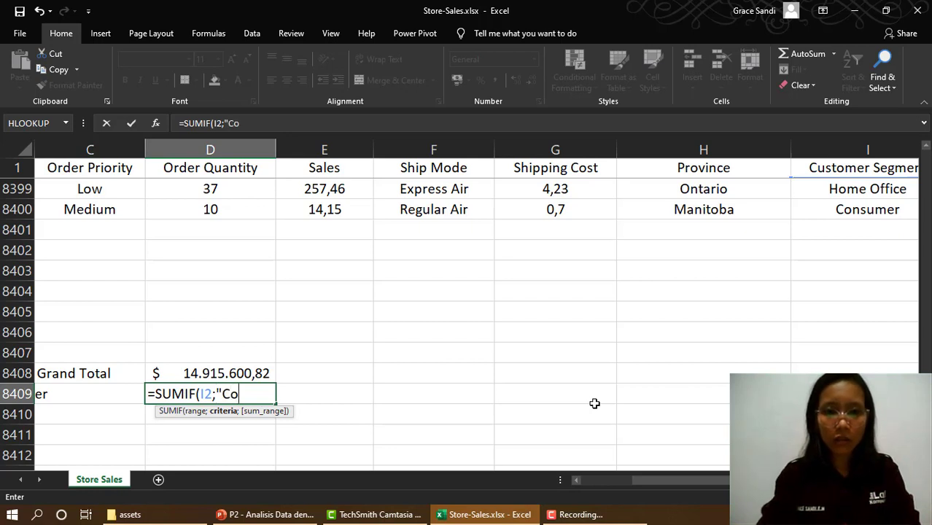
pyautogui.write('nsum')
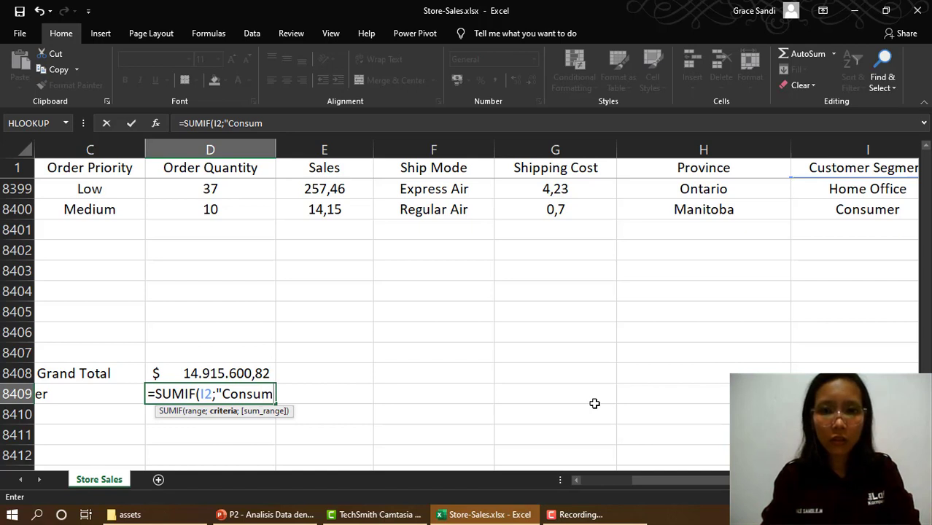
pyautogui.write('er')
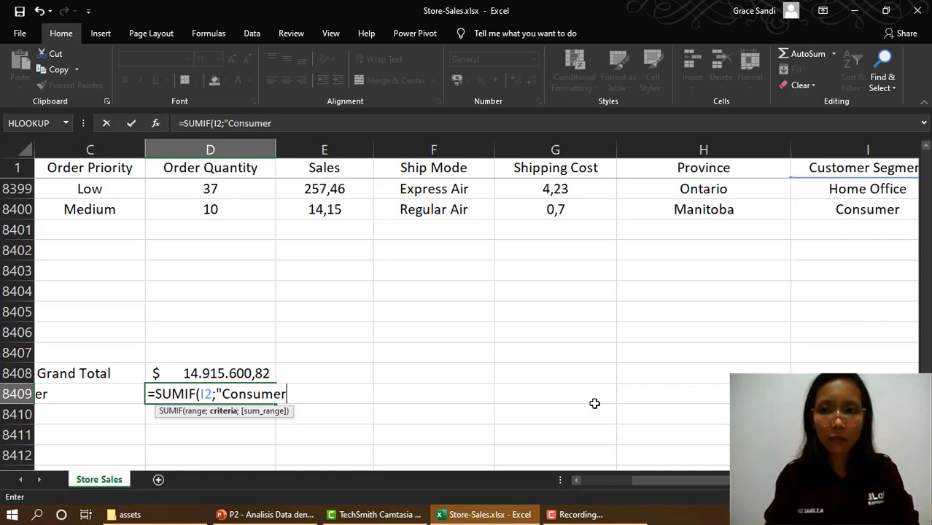
pyautogui.write('"')
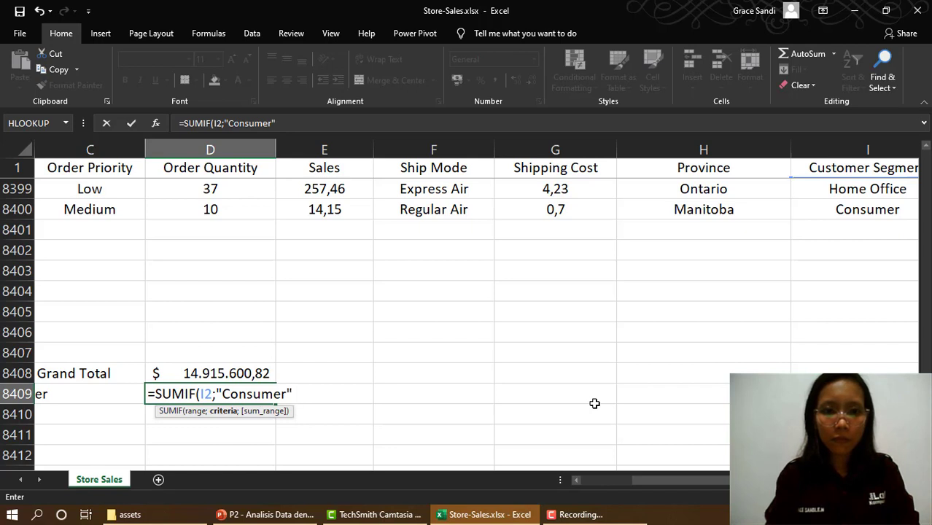
pyautogui.write(';')
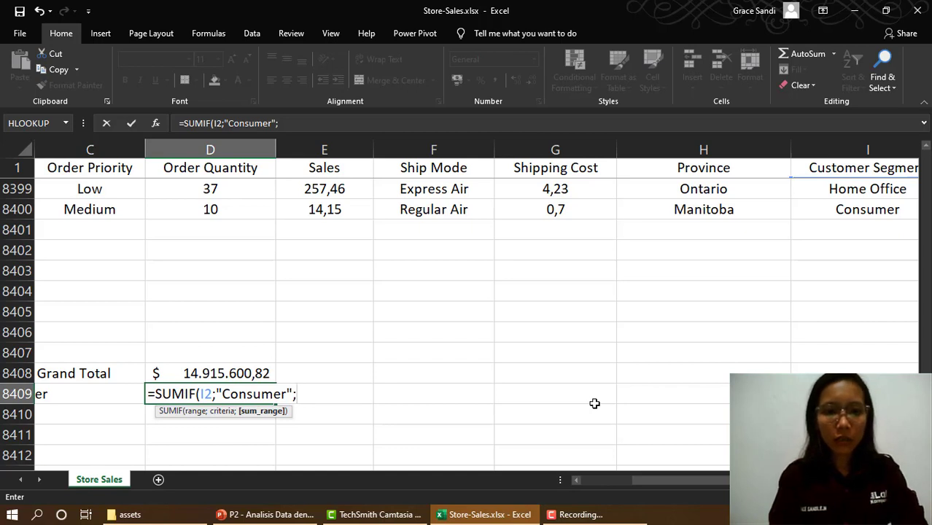
pyautogui.write('E')
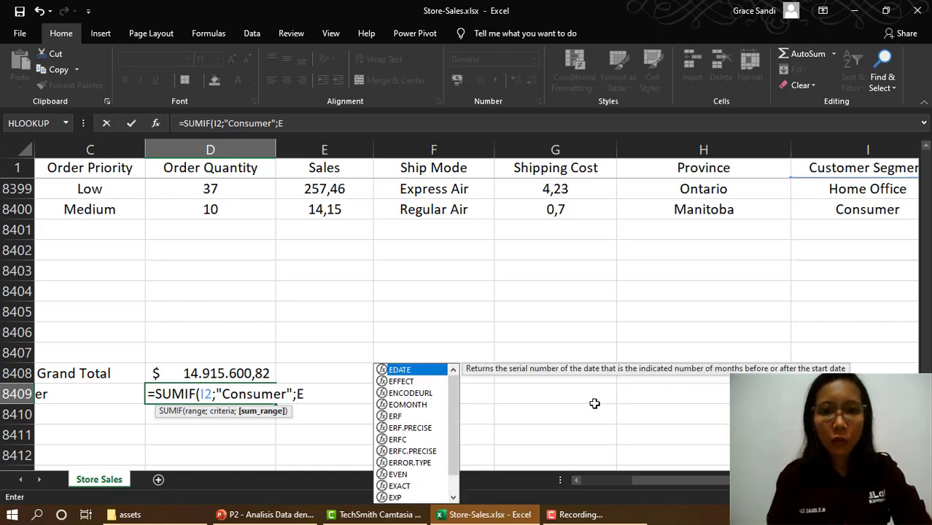
pyautogui.write('2:')
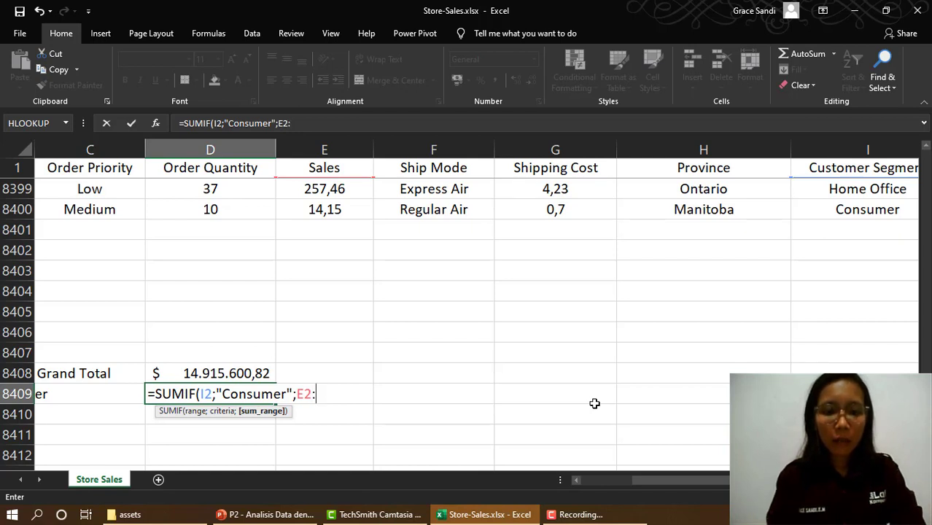
pyautogui.write('E8400')
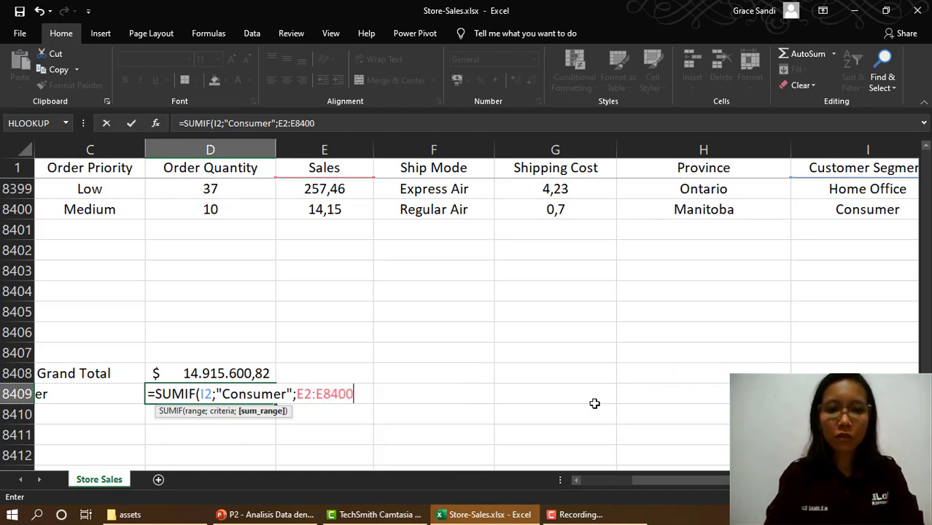
pyautogui.write(')')
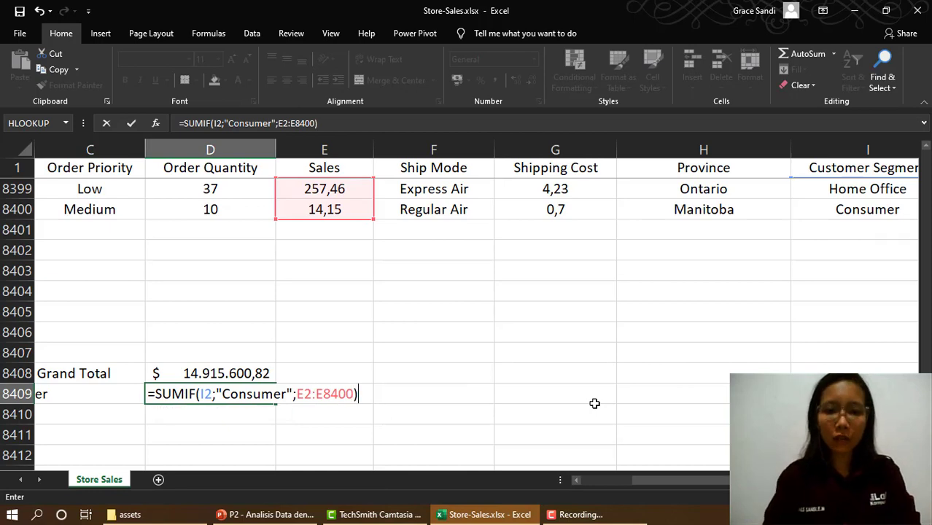
pyautogui.hotkey('ctrl', 'Return')
# Step: Correct the SUMIF formula in D8409 so that its criteria range covers I2:I8400, and confirm it
pyautogui.press('Home')
pyautogui.press('Right')
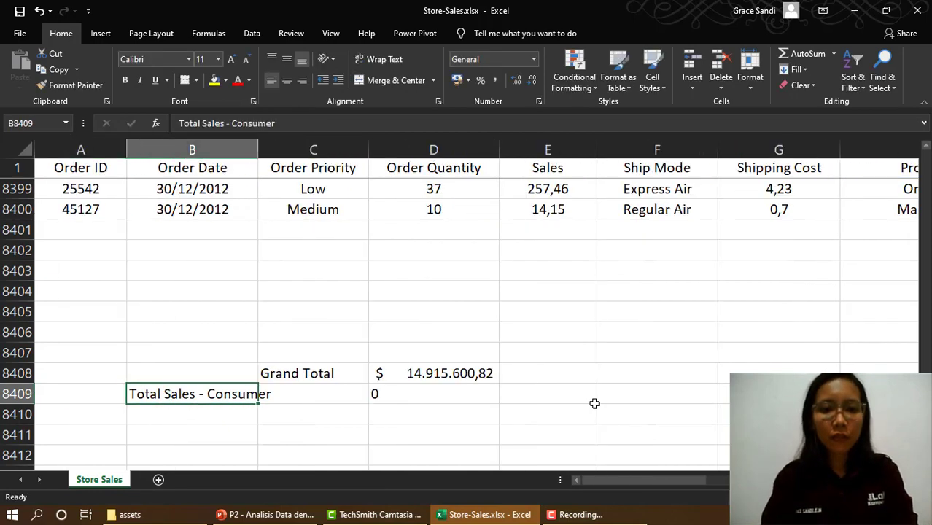
pyautogui.press('Right')
pyautogui.press('Right')
pyautogui.doubleClick(464, 391)
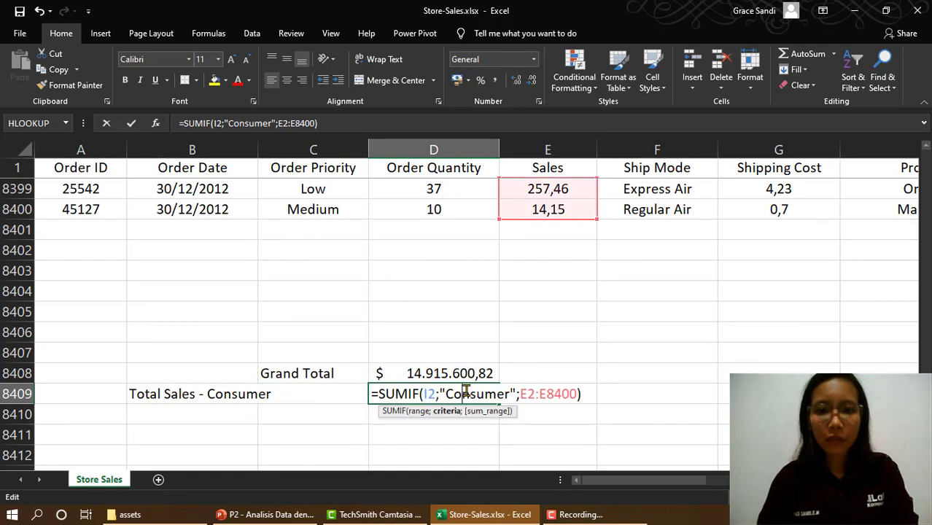
pyautogui.click(434, 393)
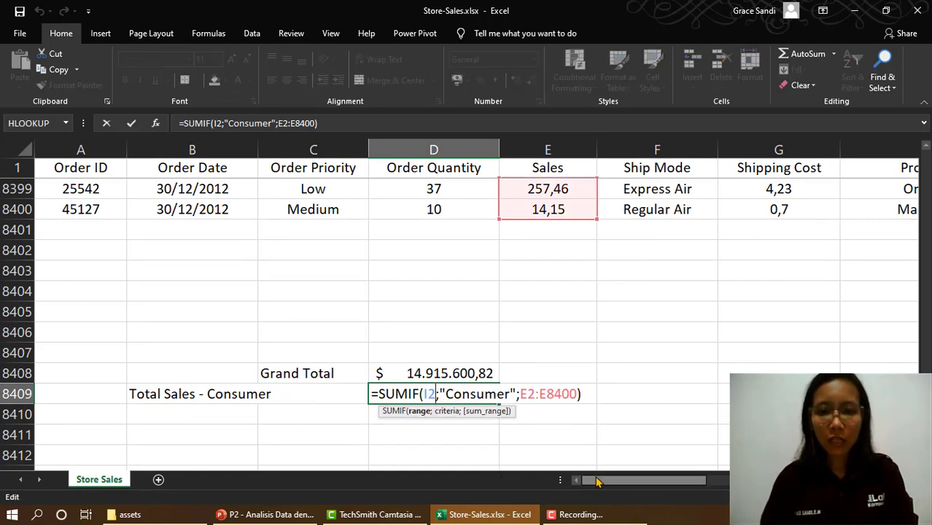
pyautogui.moveTo(601, 481); pyautogui.dragTo(599, 479)
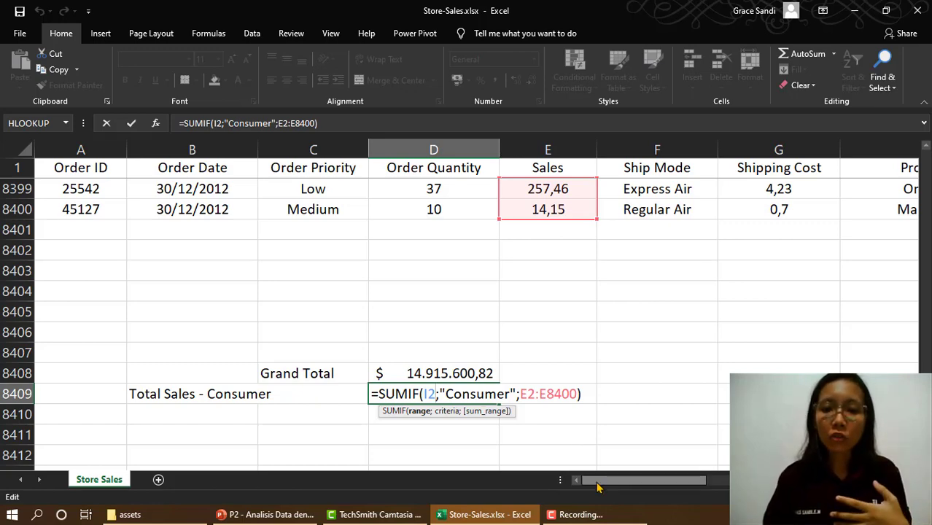
pyautogui.moveTo(596, 487); pyautogui.dragTo(648, 487)
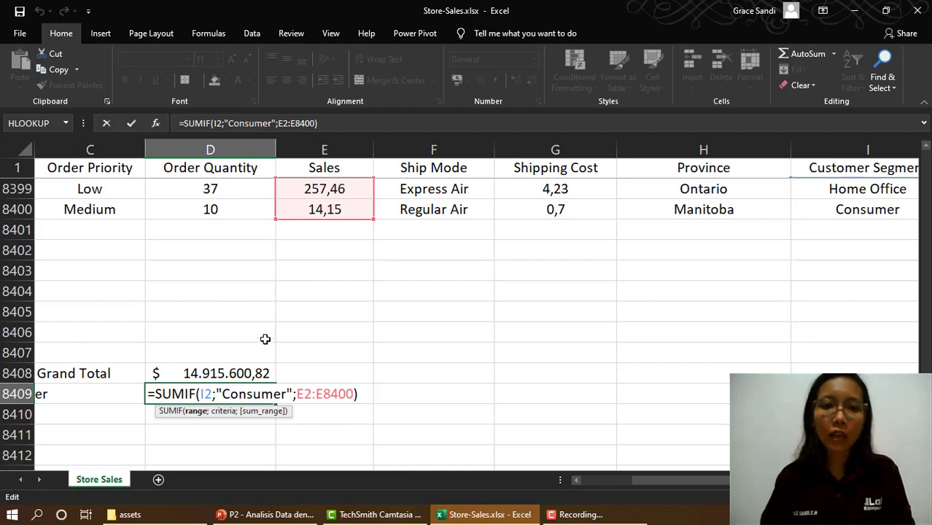
pyautogui.write(':')
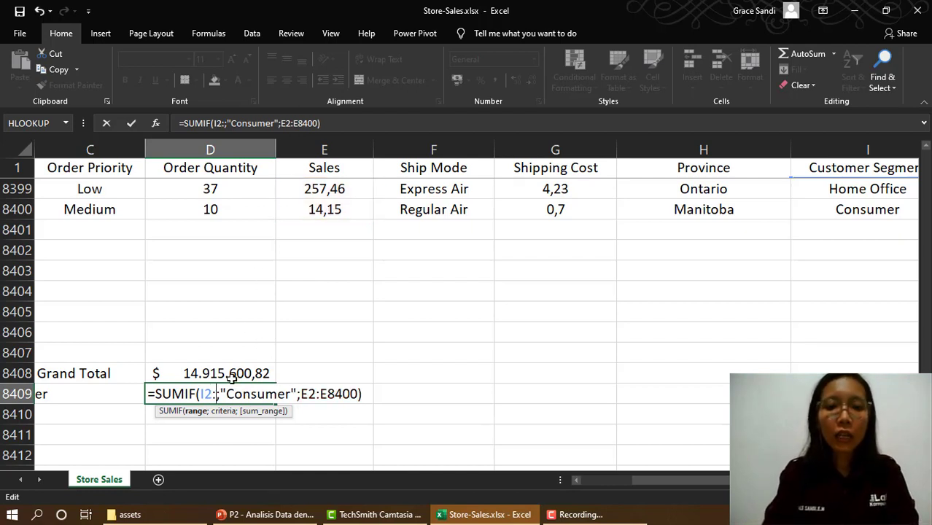
pyautogui.write('I')
pyautogui.write('8400')
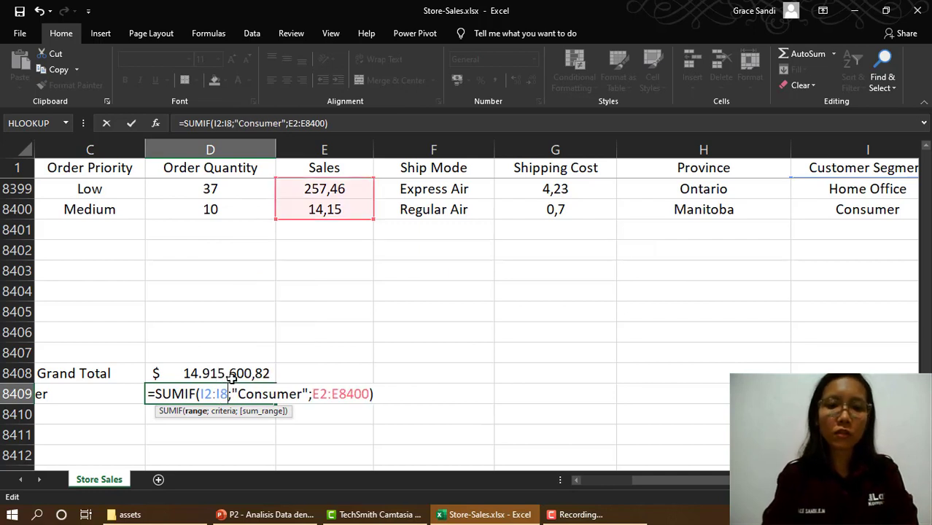
pyautogui.press('Return')
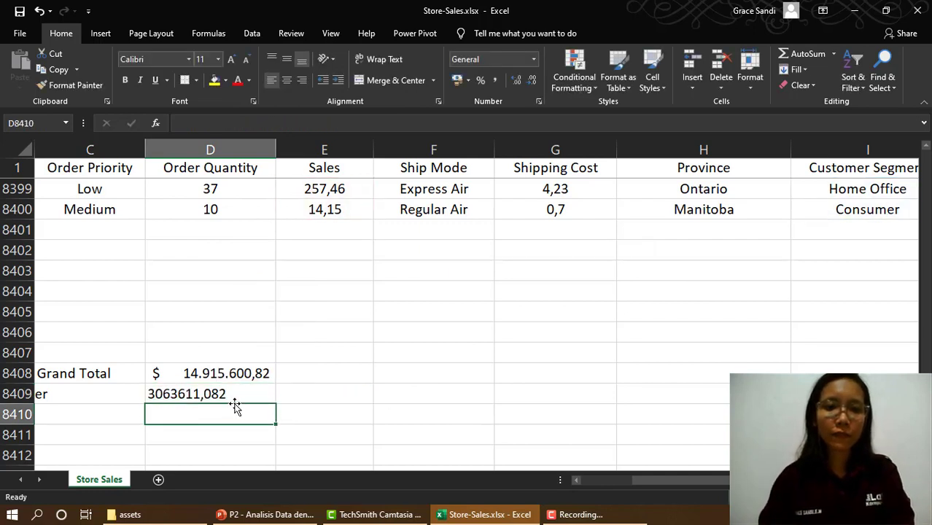
# Step: Format the Consumer sales total in D8409 as Accounting with the $ symbol
pyautogui.click(231, 388)
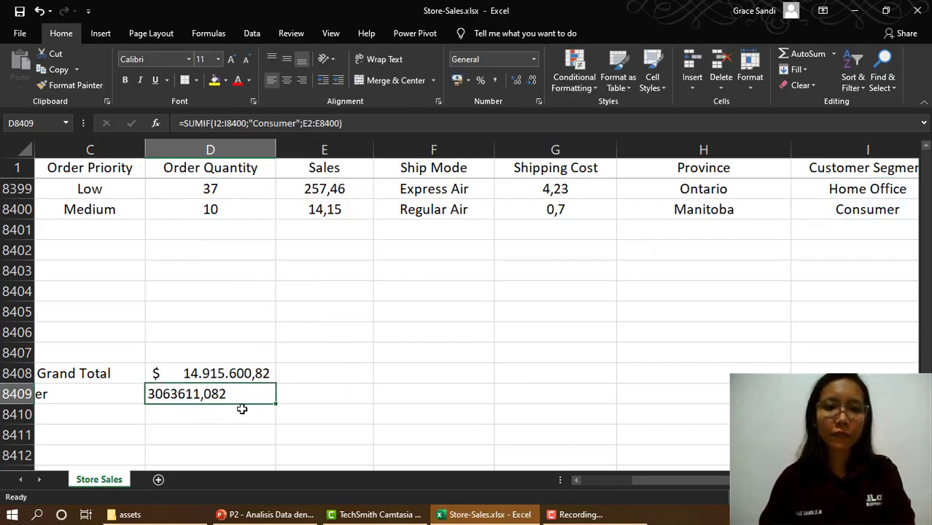
pyautogui.click(467, 80)
pyautogui.click(501, 114)
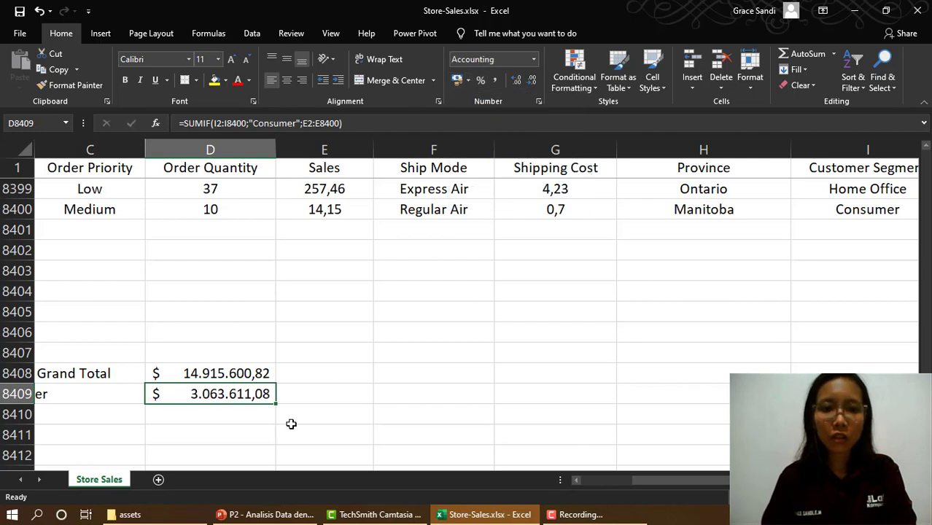
pyautogui.click(244, 413)
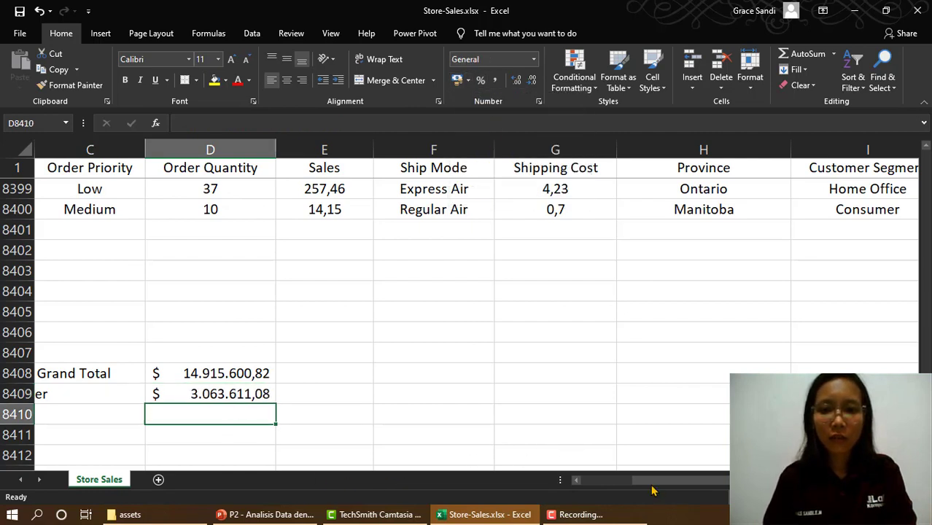
pyautogui.moveTo(651, 481); pyautogui.dragTo(589, 487)
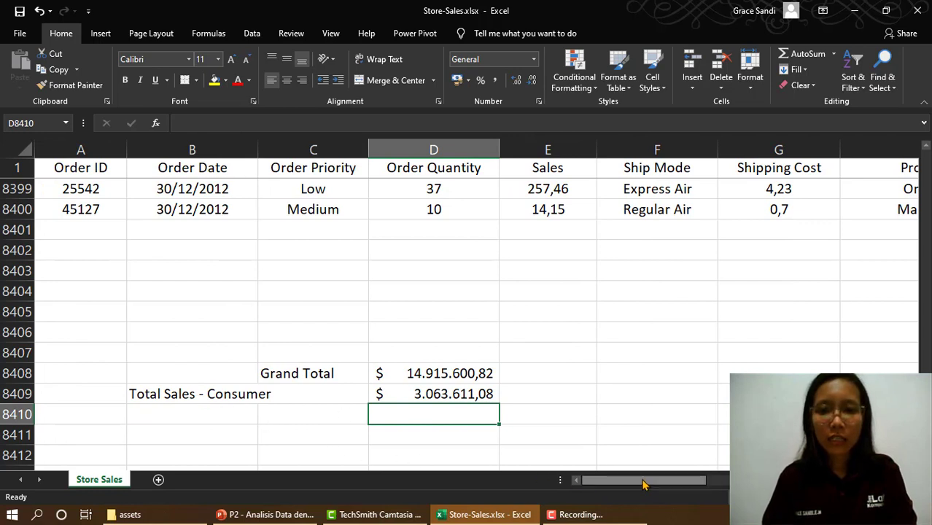
pyautogui.moveTo(648, 483); pyautogui.dragTo(605, 489)
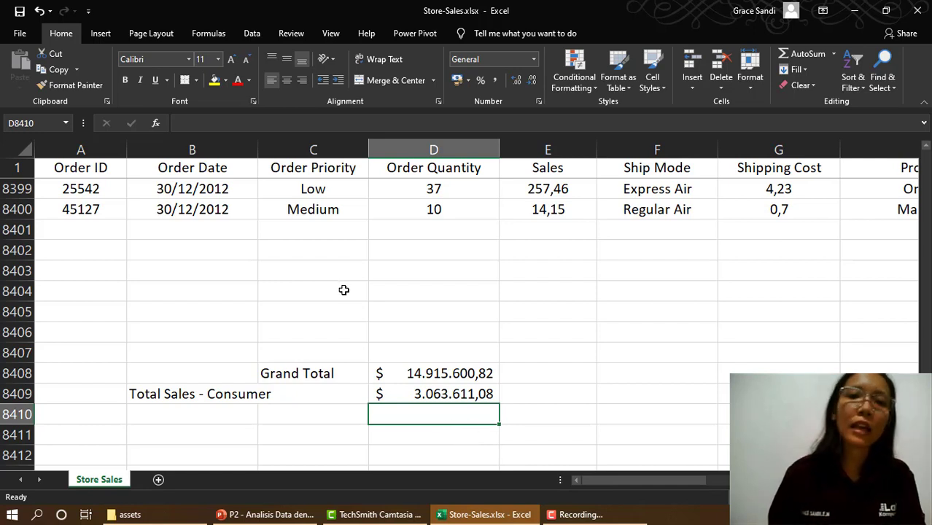
# Step: Preview the recommended chart for the whole Customer Segment column to examine its categories, without inserting it
pyautogui.click(102, 213)
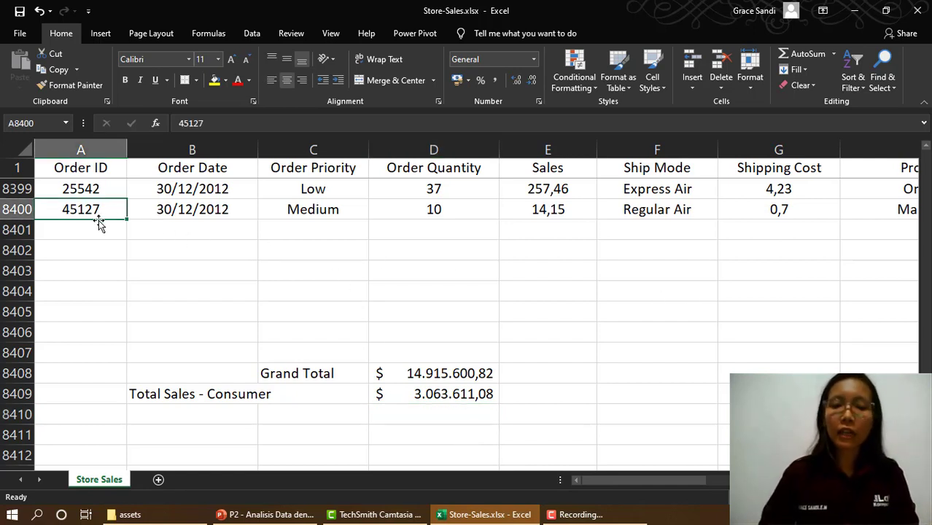
pyautogui.hotkey('ctrl', 'Up')
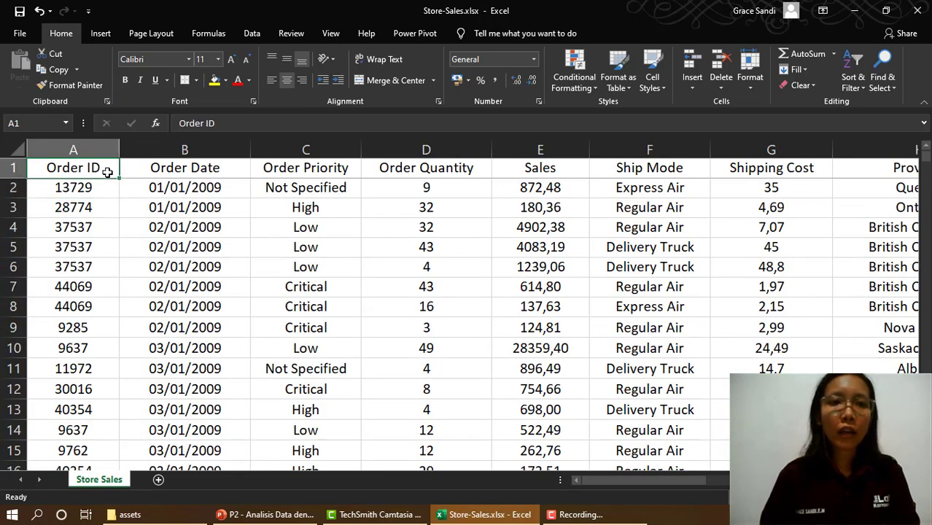
pyautogui.click(107, 38)
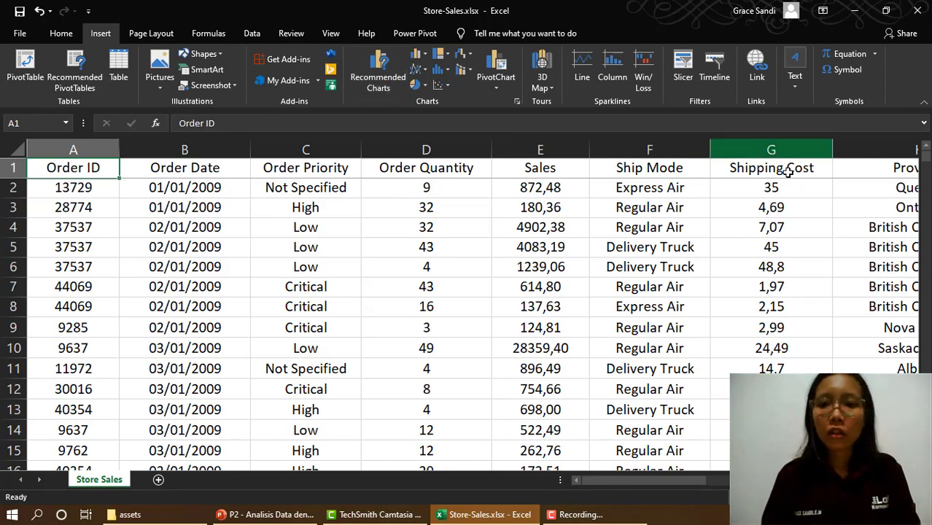
pyautogui.moveTo(658, 483); pyautogui.dragTo(705, 487)
pyautogui.click(709, 173)
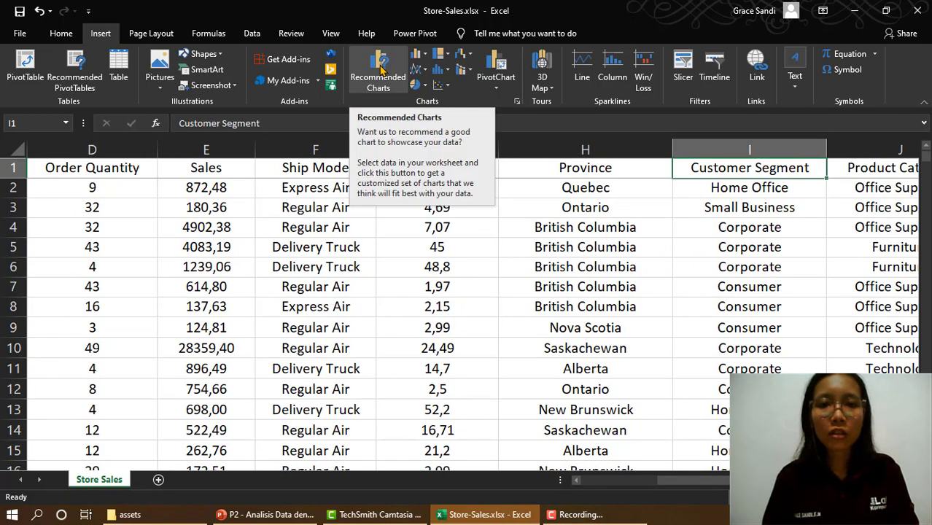
pyautogui.click(379, 69)
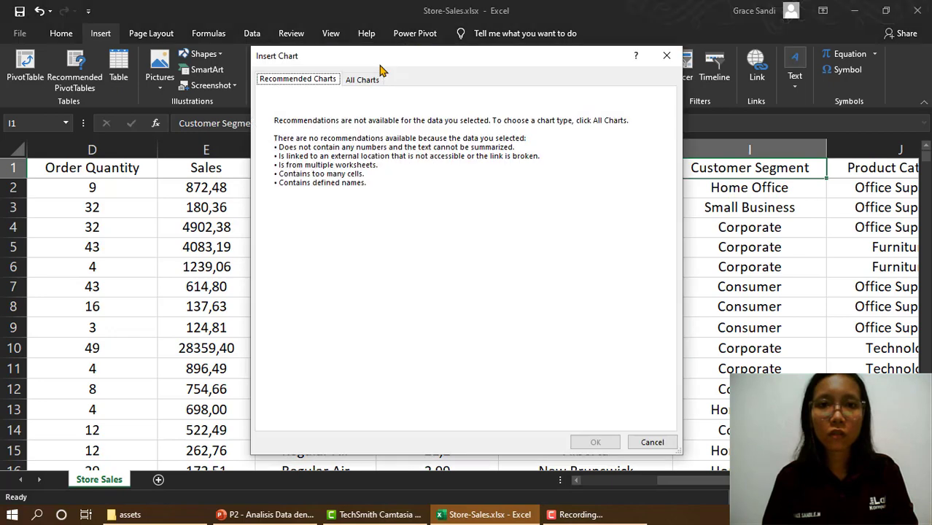
pyautogui.click(653, 442)
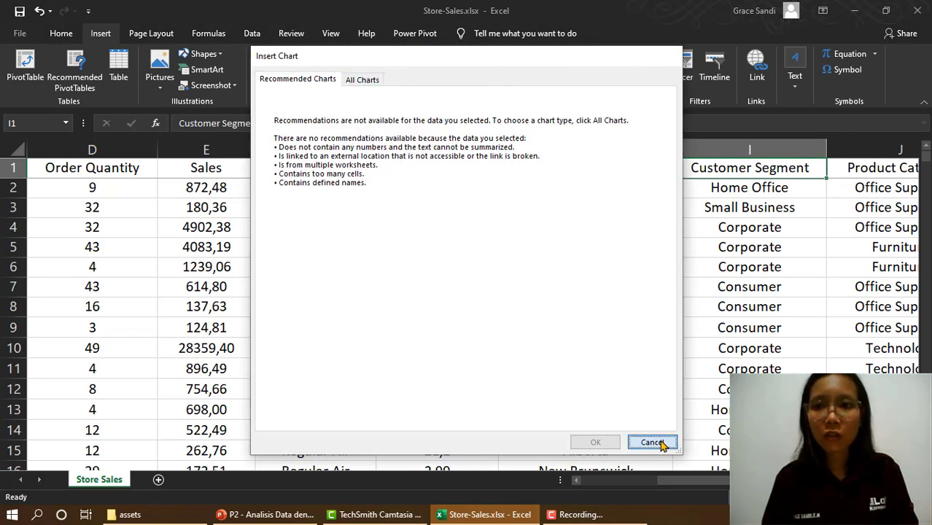
pyautogui.click(792, 188)
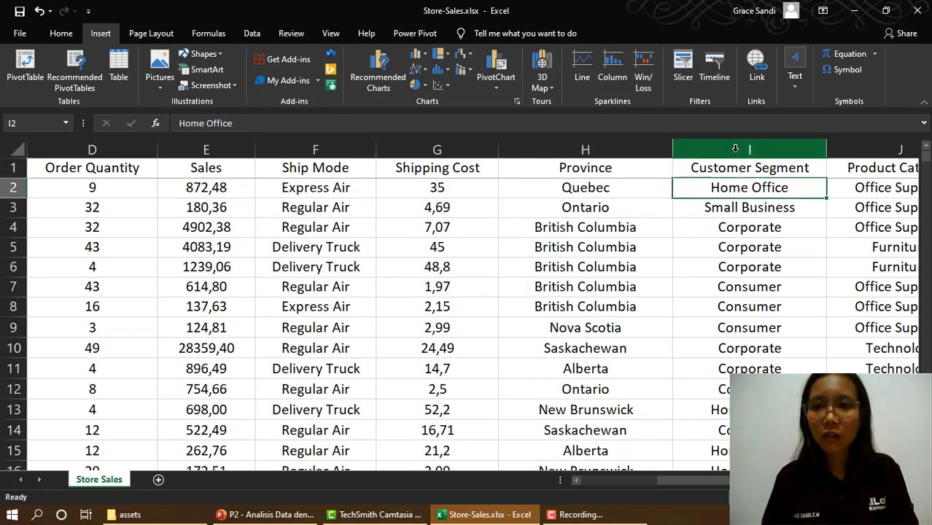
pyautogui.click(751, 149)
pyautogui.click(384, 64)
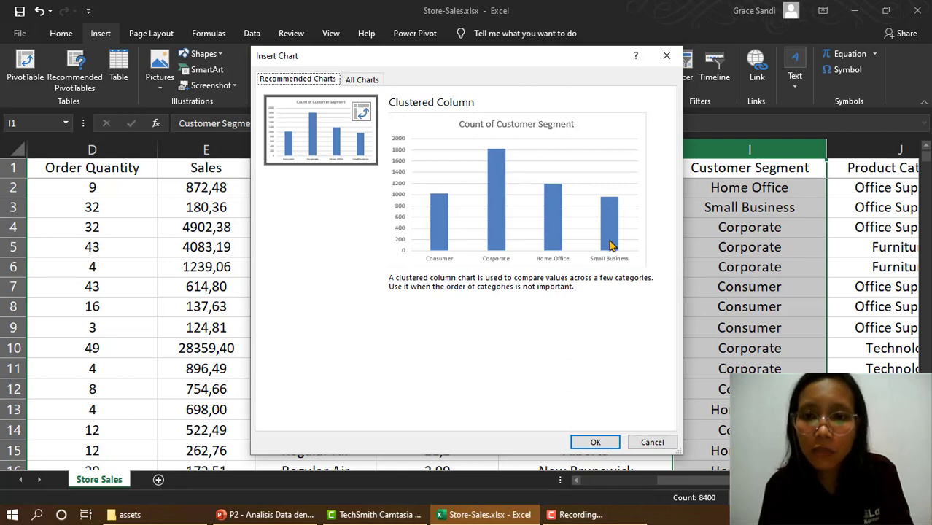
pyautogui.click(651, 441)
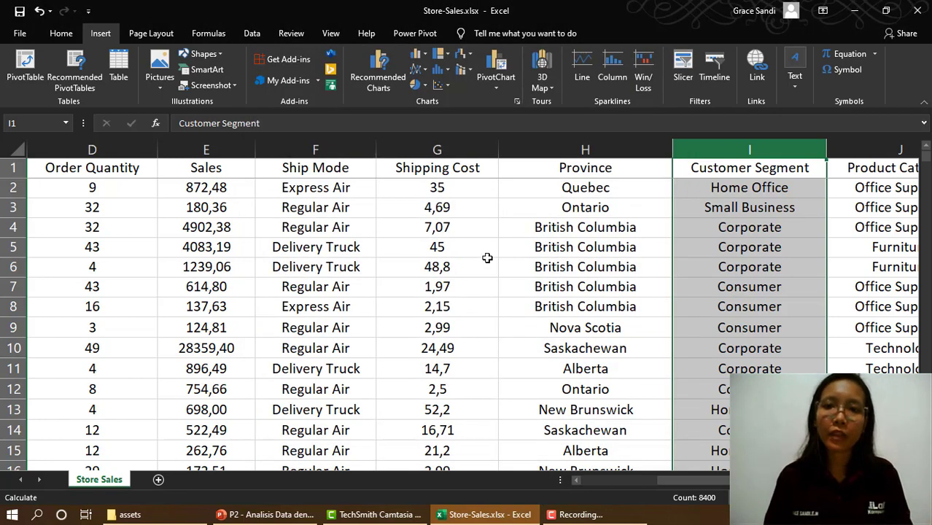
# Step: Enter the label "Total Sales - Home Office" in cell B8410, below the Total Sales - Consumer label
pyautogui.click(684, 167)
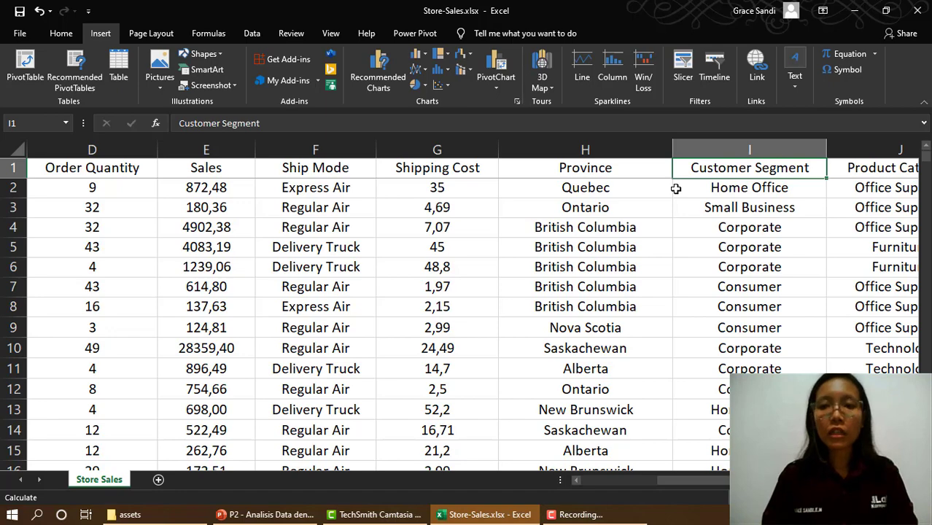
pyautogui.hotkey('ctrl', 'Down')
pyautogui.scroll(1, 676, 189)
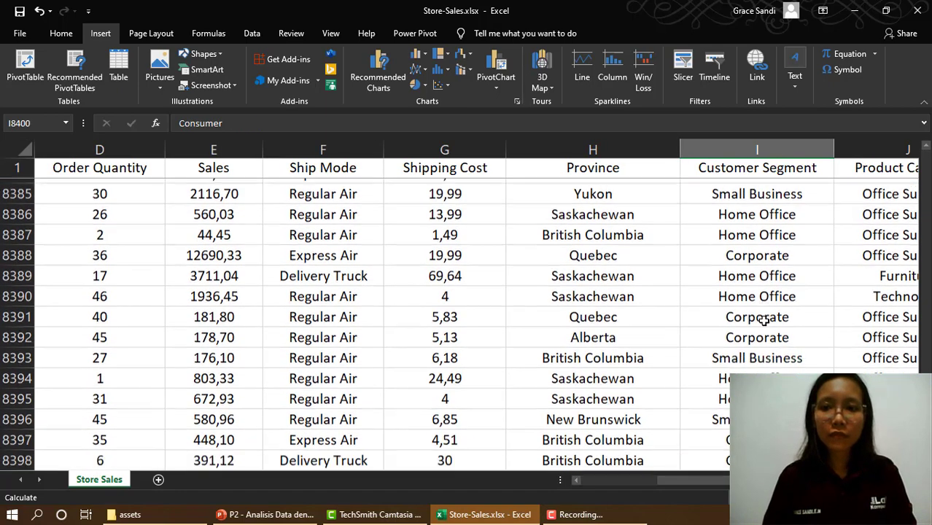
pyautogui.scroll(-7, 729, 292)
pyautogui.click(142, 288)
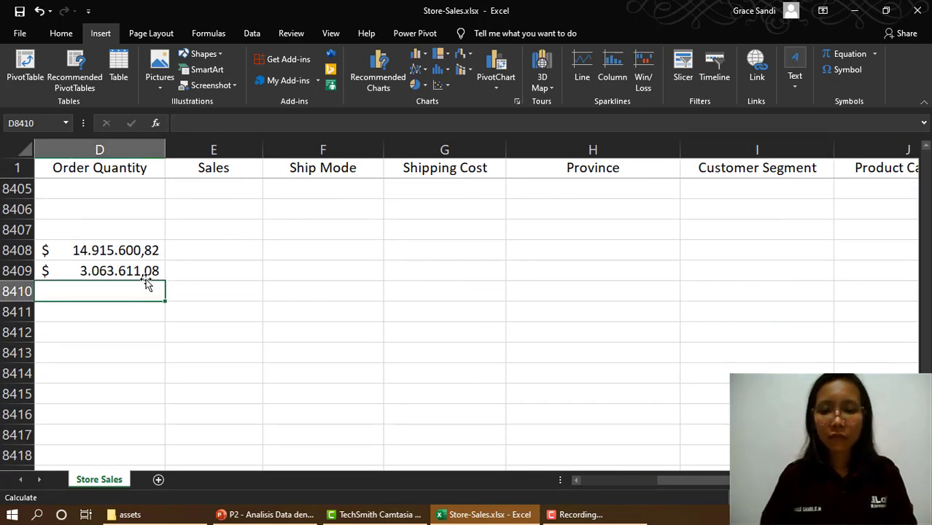
pyautogui.press('Left')
pyautogui.press('Left')
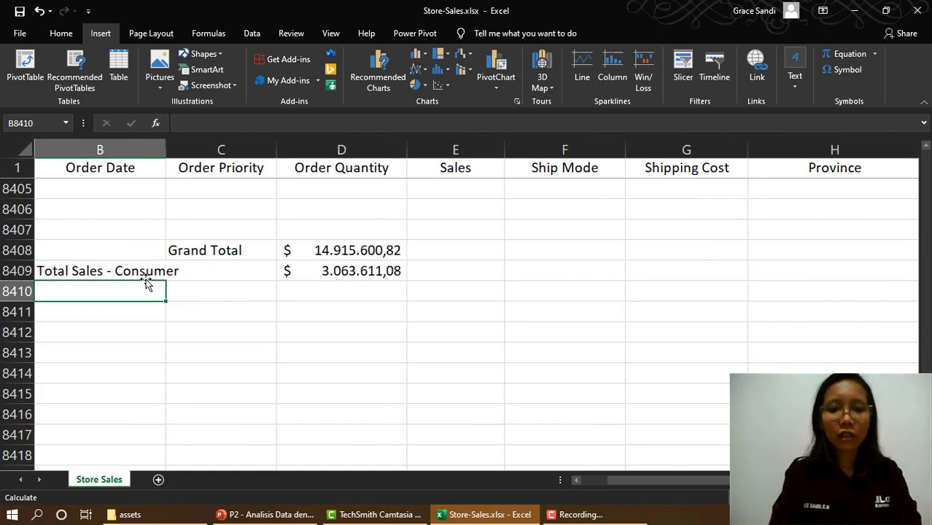
pyautogui.write('Tita')
pyautogui.press('BackSpace')
pyautogui.press('BackSpace')
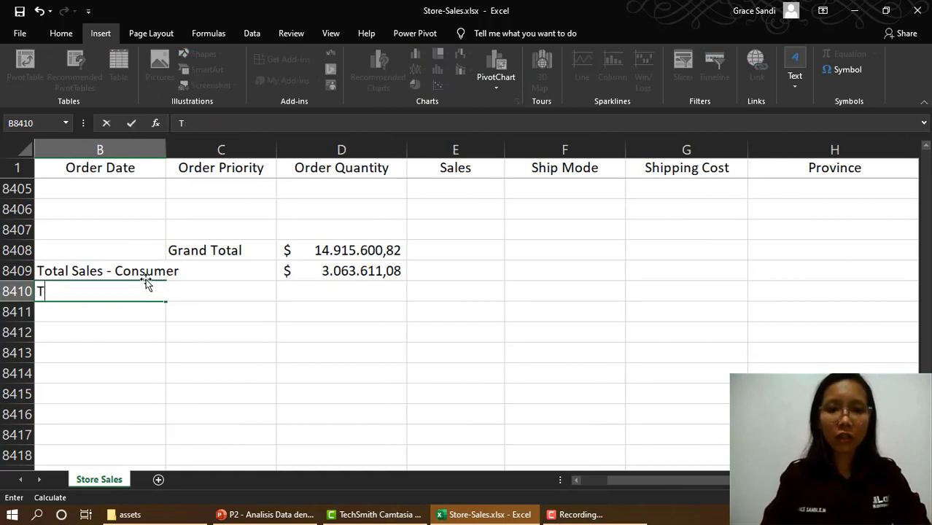
pyautogui.write('otal ')
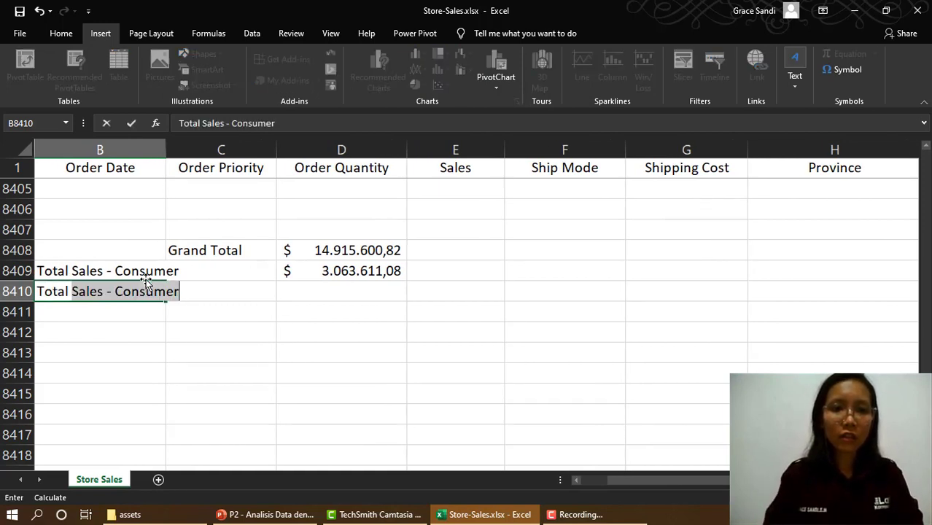
pyautogui.write('Sales ')
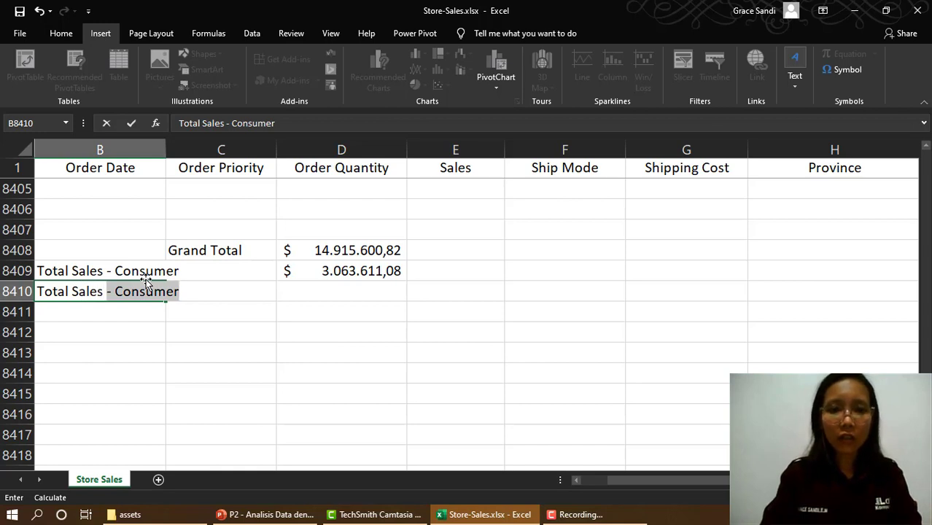
pyautogui.write('- Home')
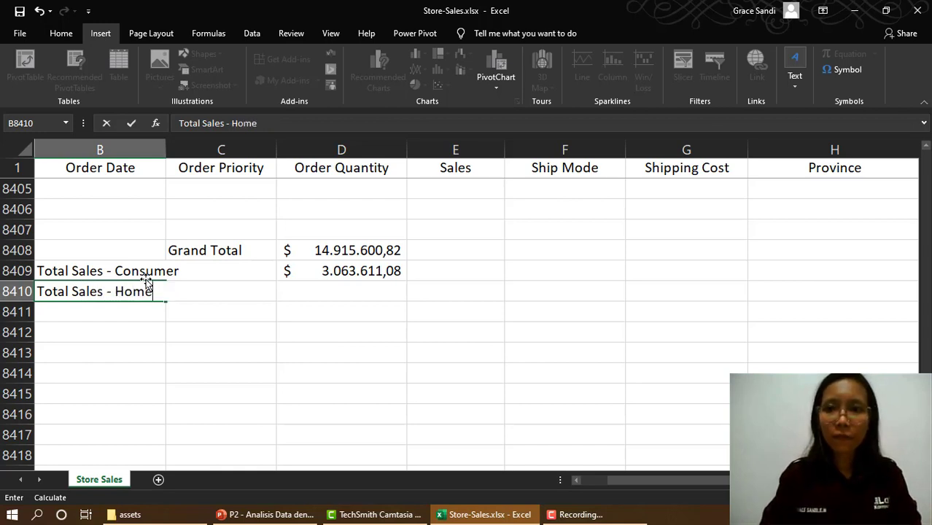
pyautogui.write(' Office')
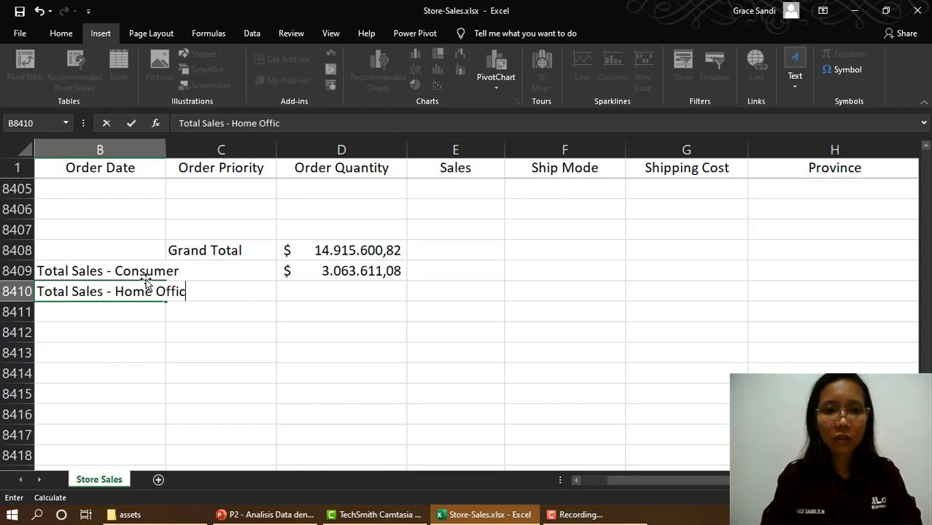
# Step: Start a SUMIF formula in D8410, beside the Home Office label, with I2:I8400 as its criteria range
pyautogui.click(299, 290)
pyautogui.scroll(3, 657, 418)
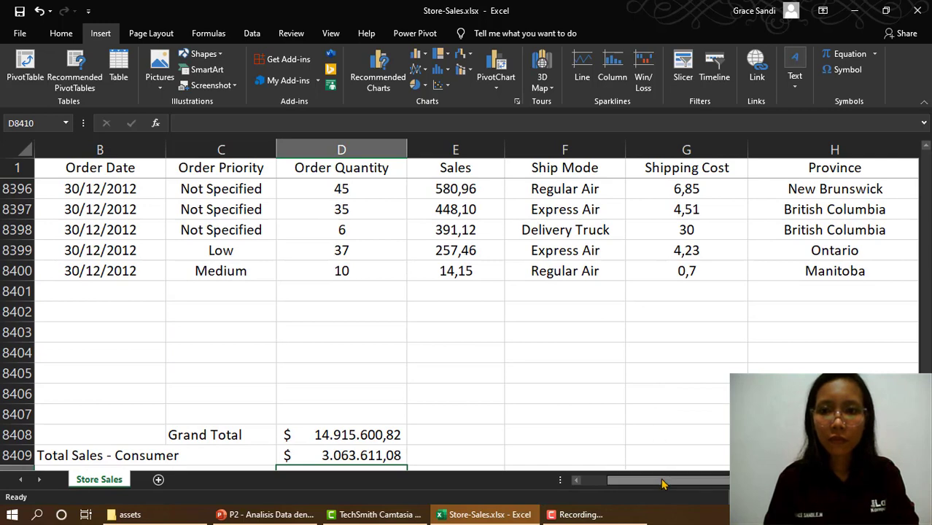
pyautogui.moveTo(662, 482); pyautogui.dragTo(693, 482)
pyautogui.scroll(-2, 424, 410)
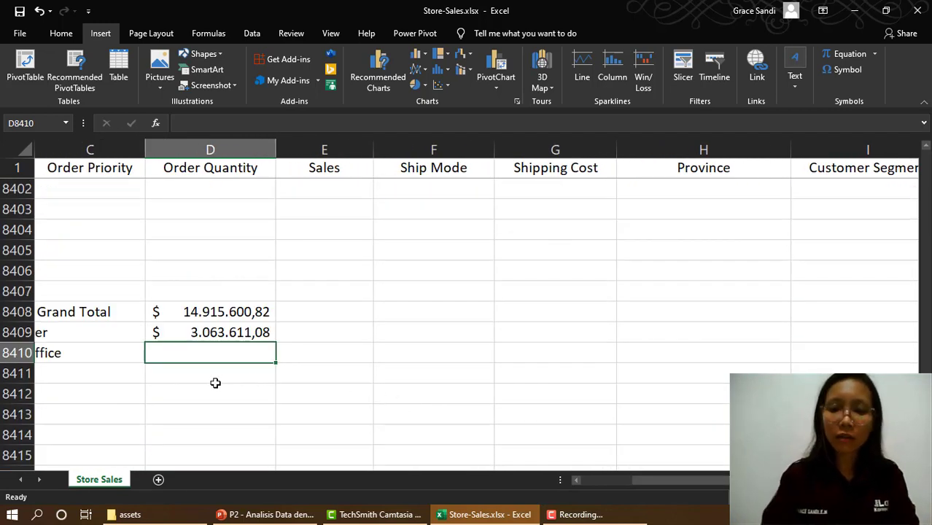
pyautogui.write('=SUM')
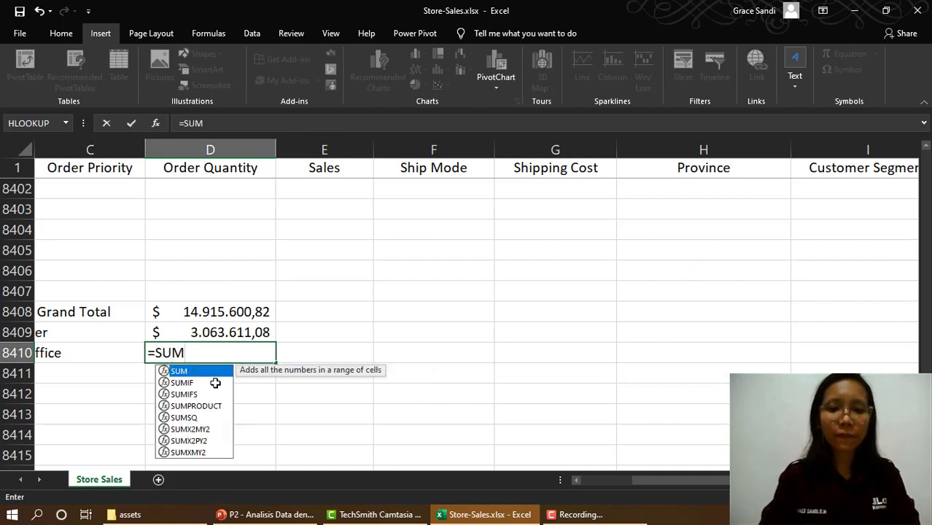
pyautogui.write('IF(')
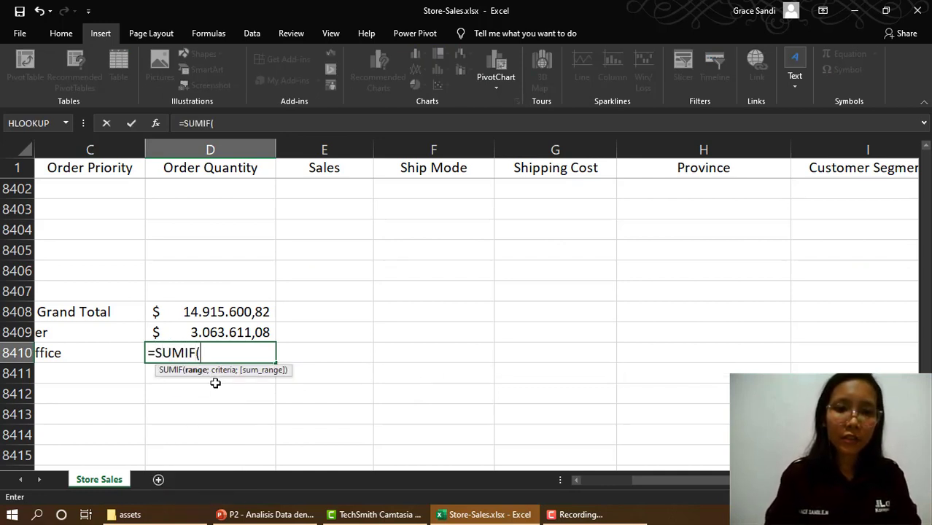
pyautogui.write('I')
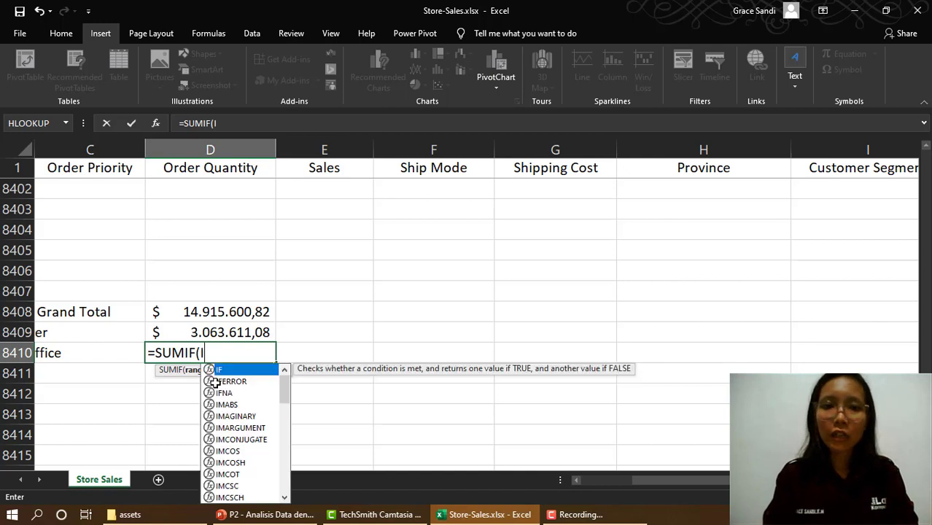
pyautogui.write('2')
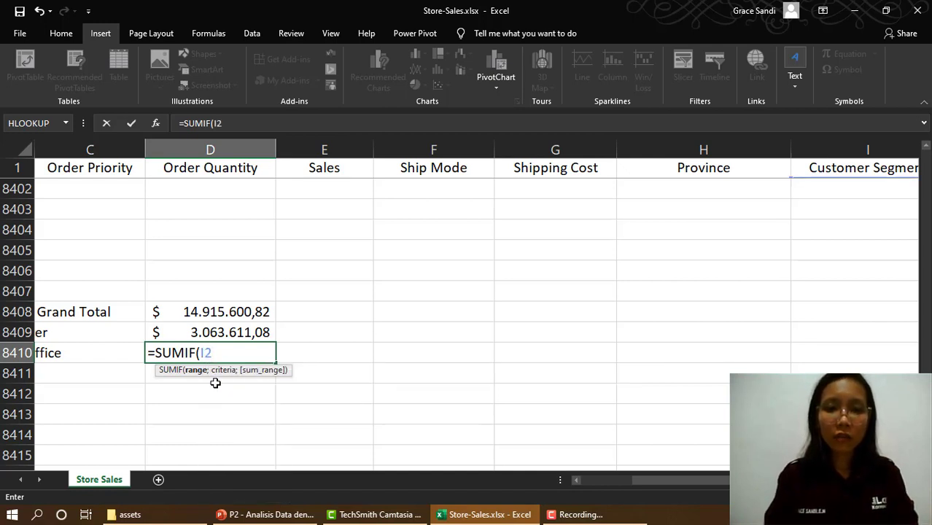
pyautogui.write(':I')
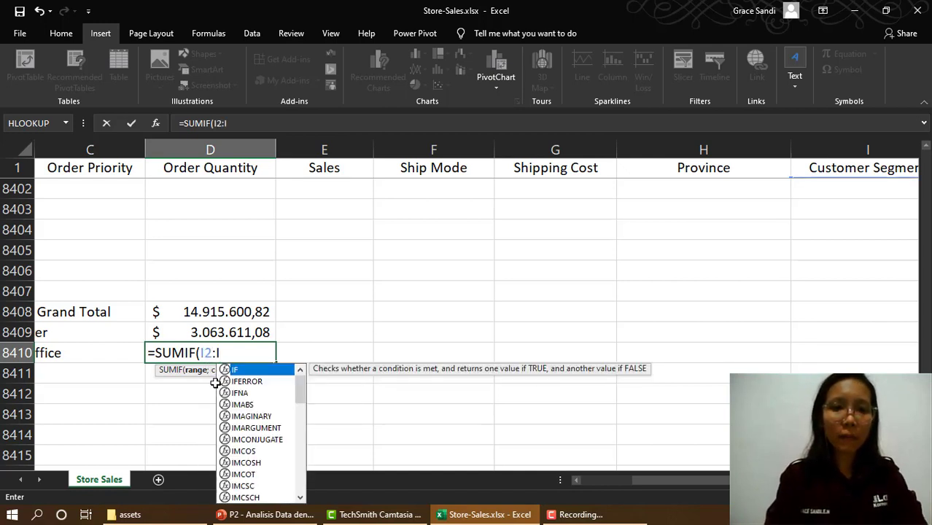
pyautogui.write('8400')
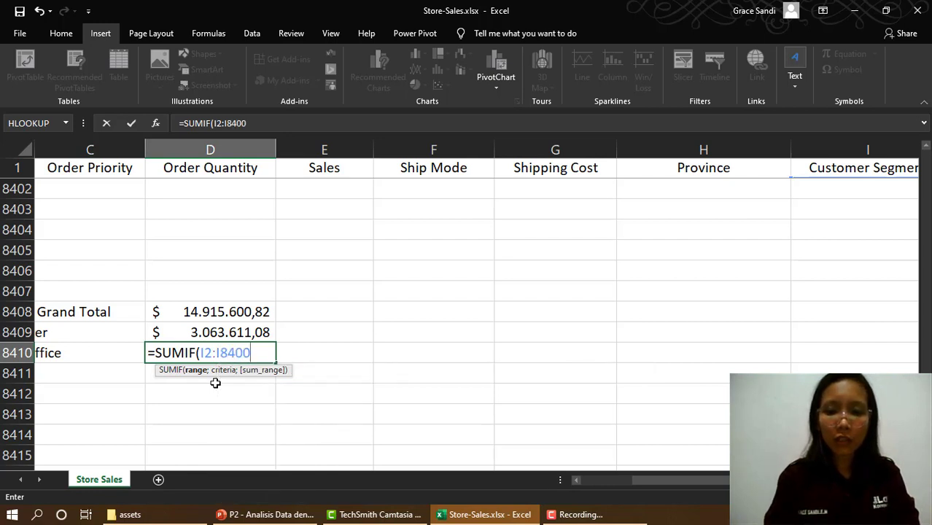
# Step: Complete the SUMIF formula in D8410 with the criterion "Home Office" and the sum range E2:E8400
pyautogui.write(';')
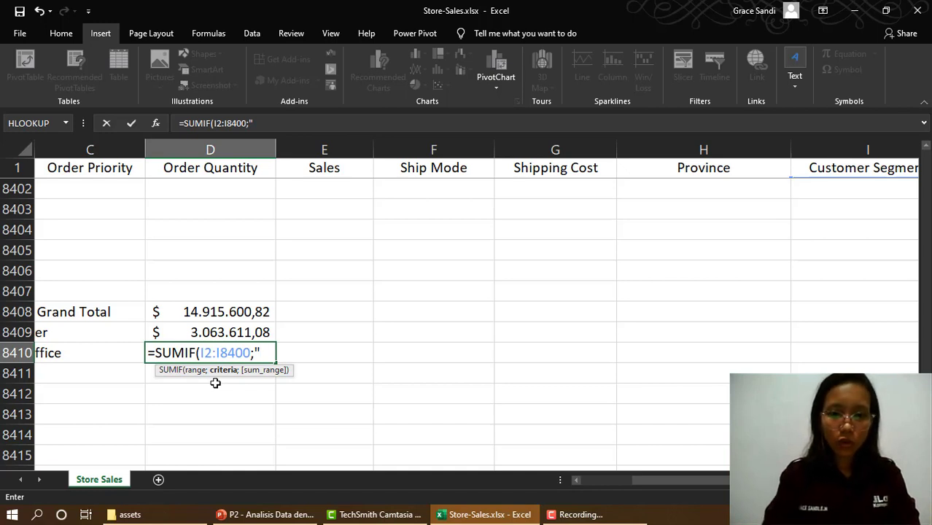
pyautogui.write('"Home Off')
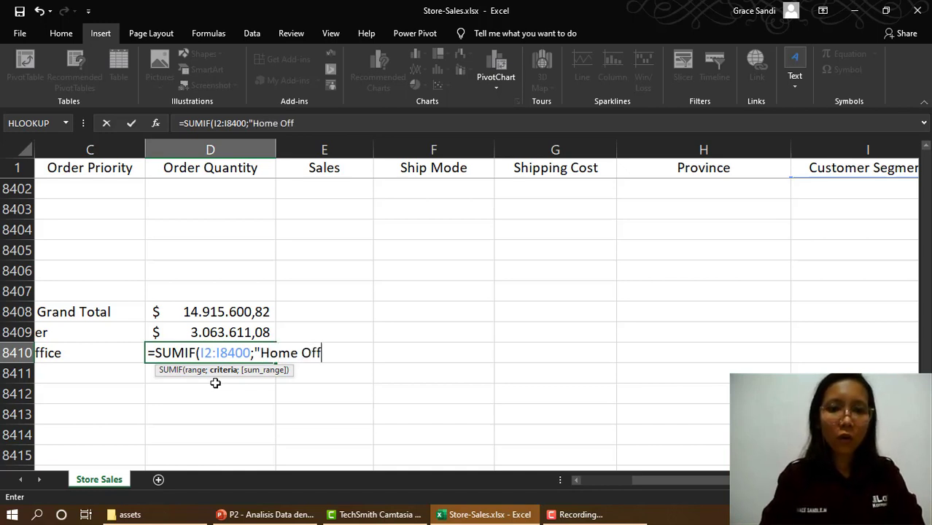
pyautogui.write('ice";')
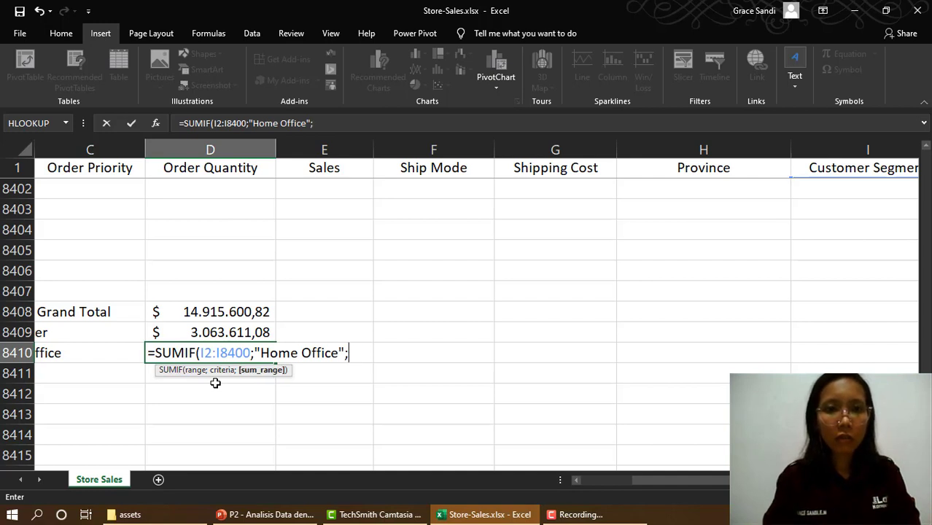
pyautogui.write('e2')
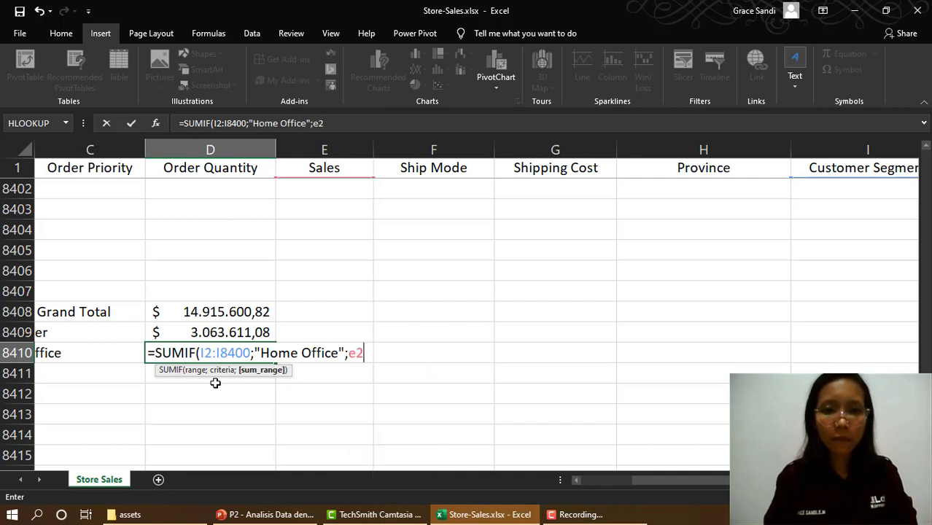
pyautogui.press('BackSpace')
pyautogui.press('BackSpace')
pyautogui.write('E2')
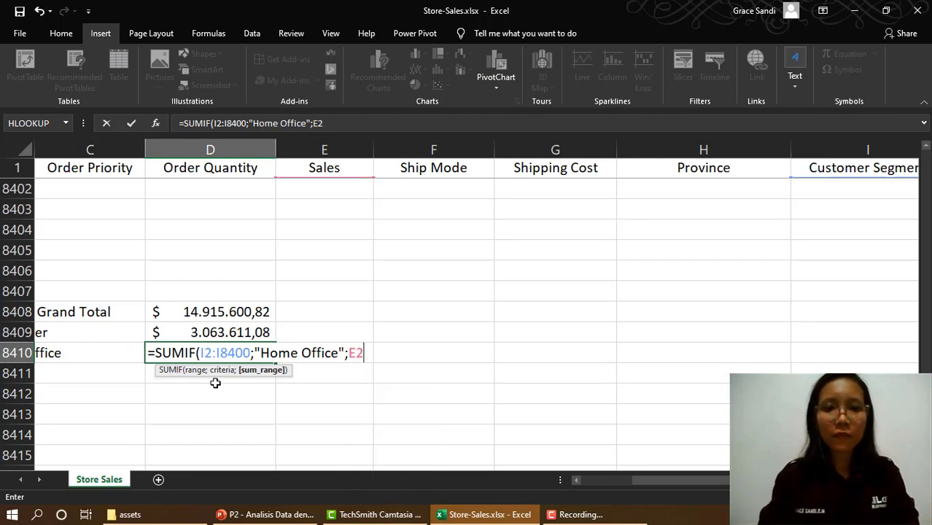
pyautogui.write(':')
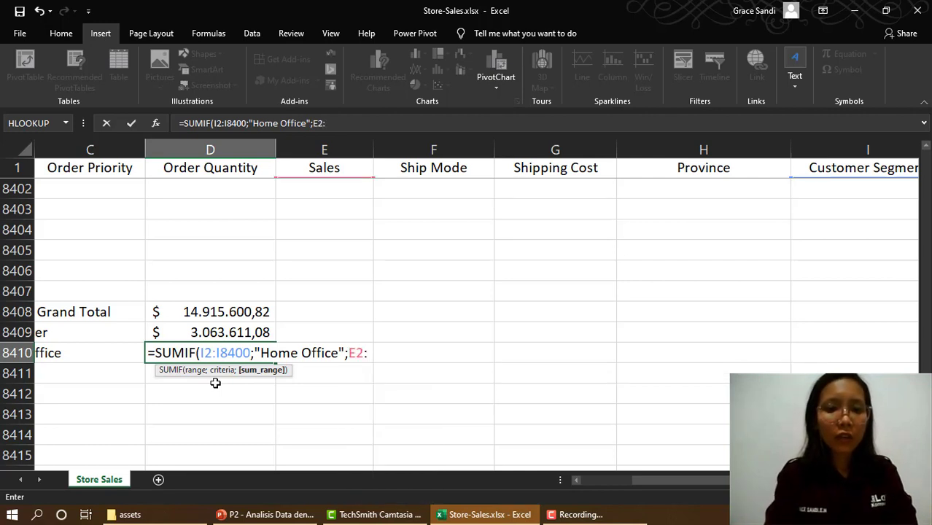
pyautogui.write('E8400')
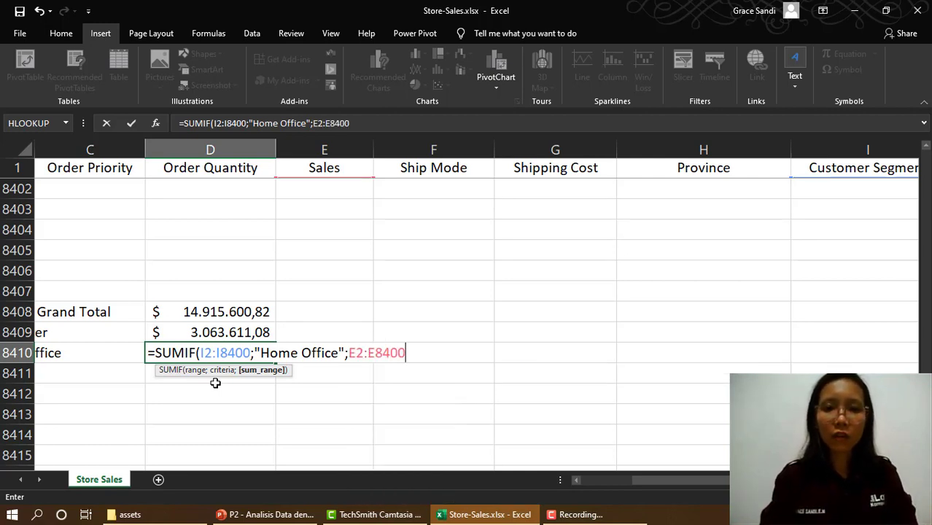
pyautogui.write(')')
pyautogui.press('Return')
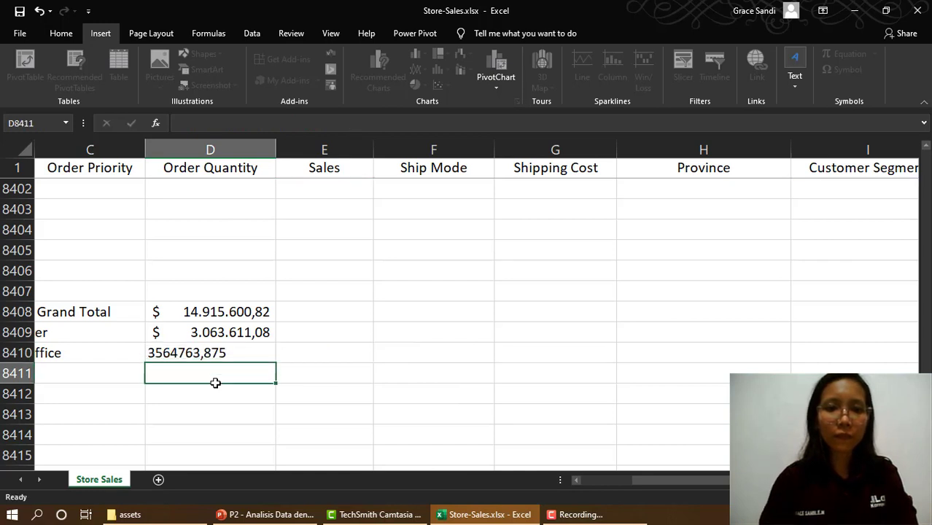
# Step: Format the Home Office sales total in D8410 as Accounting with the $ English (United States) symbol
pyautogui.click(211, 354)
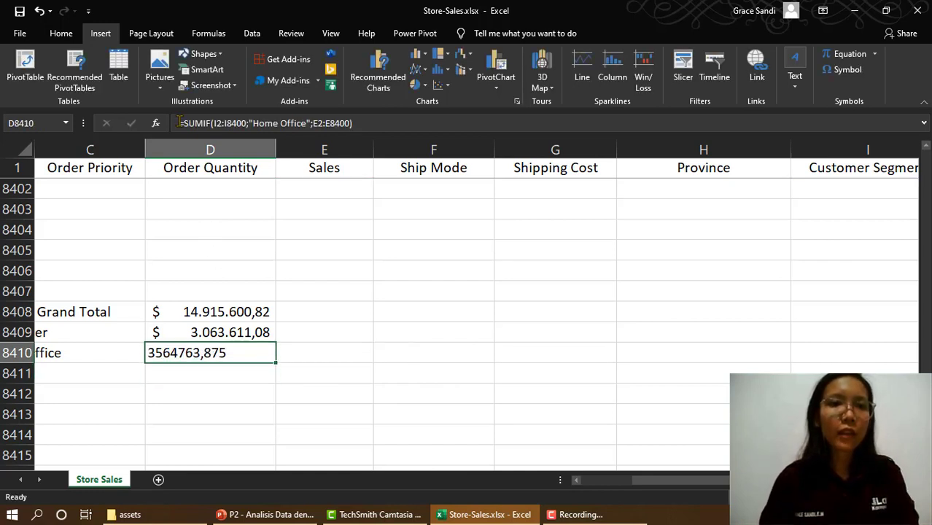
pyautogui.click(59, 34)
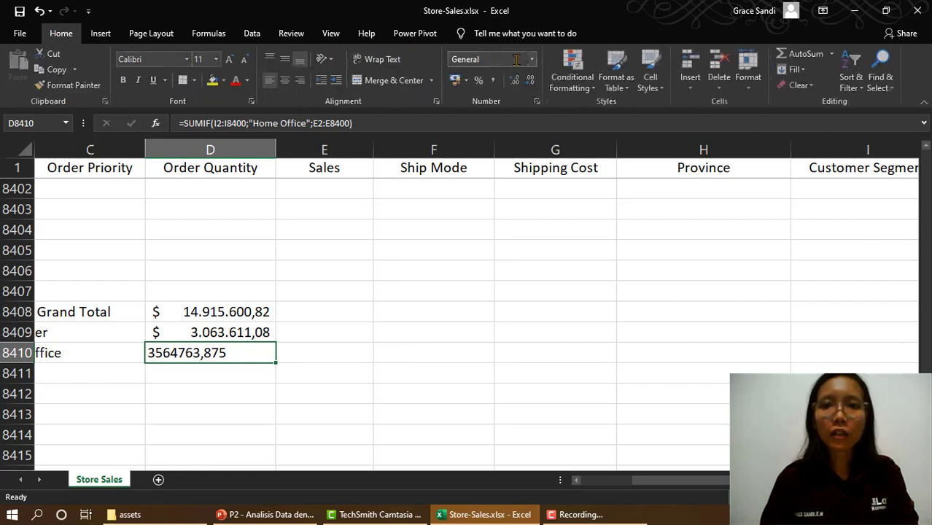
pyautogui.click(468, 81)
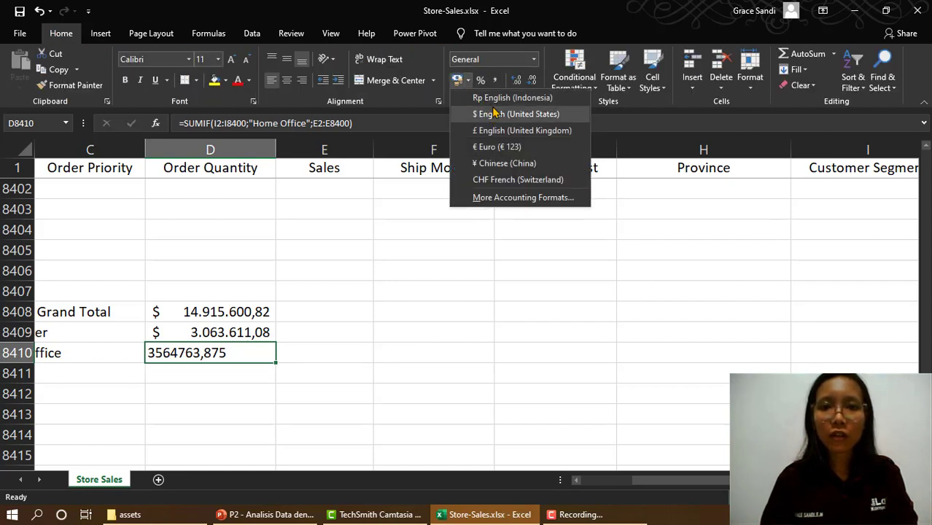
pyautogui.click(514, 111)
# Step: Enter the label "Total Sales - Corporate" in cell B8411, below the Total Sales - Home Office label
pyautogui.click(240, 373)
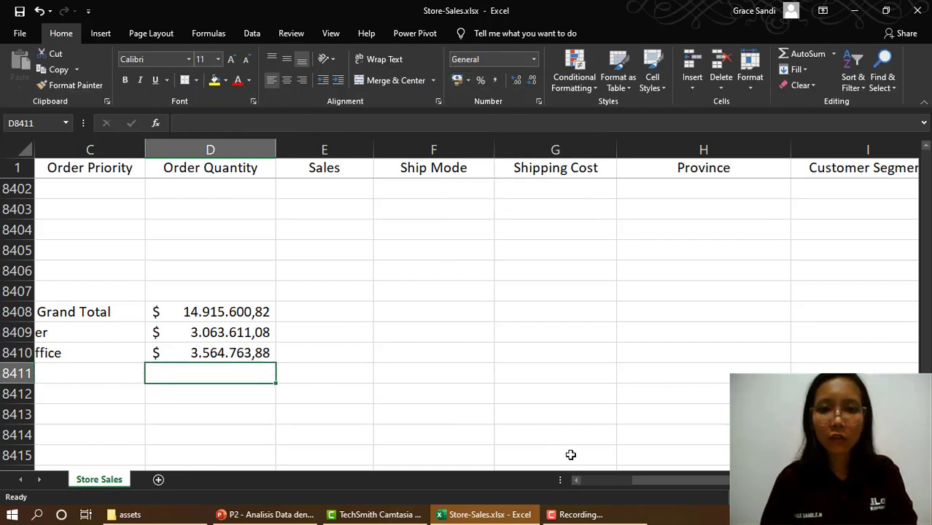
pyautogui.moveTo(645, 481); pyautogui.dragTo(586, 495)
pyautogui.click(231, 374)
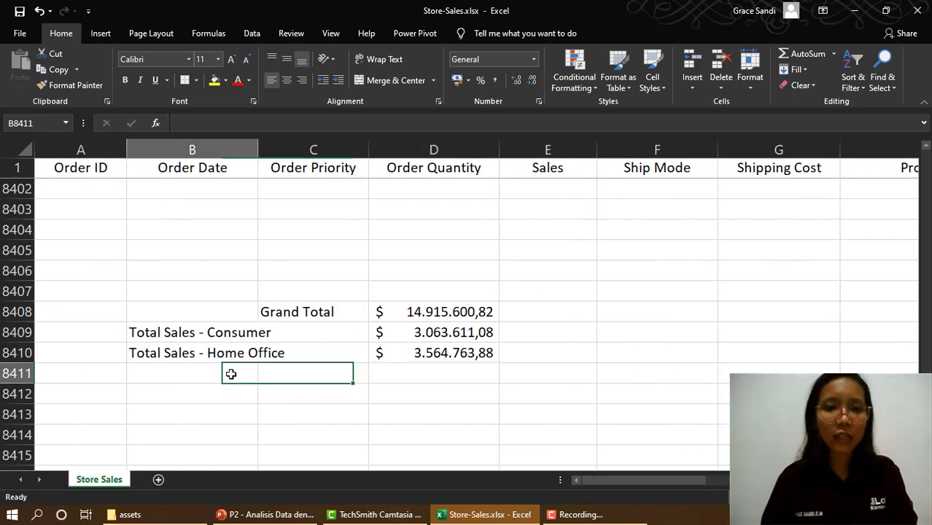
pyautogui.write('Total')
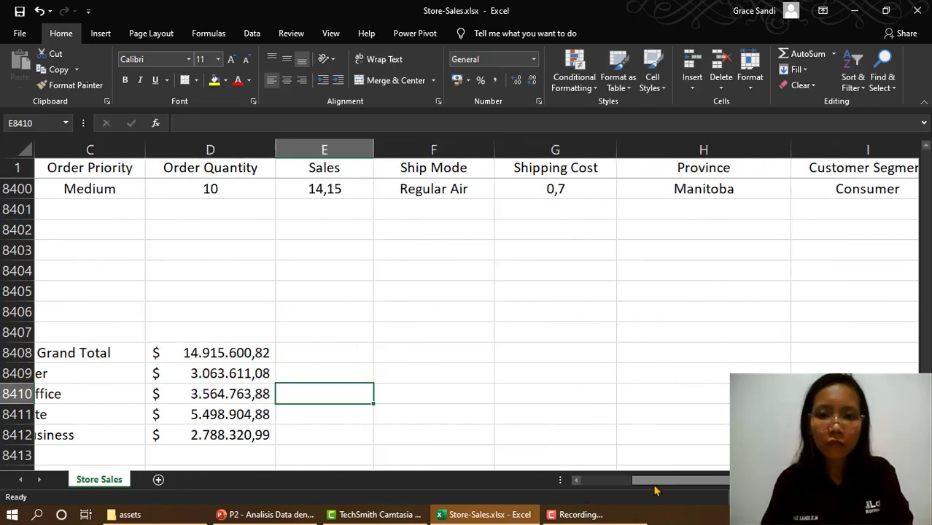
# Step: Add up the four segment totals D8409:D8412 with SUM in D8414 to check them against the Grand Total
pyautogui.moveTo(656, 481); pyautogui.dragTo(590, 481)
pyautogui.scroll(-1, 519, 359)
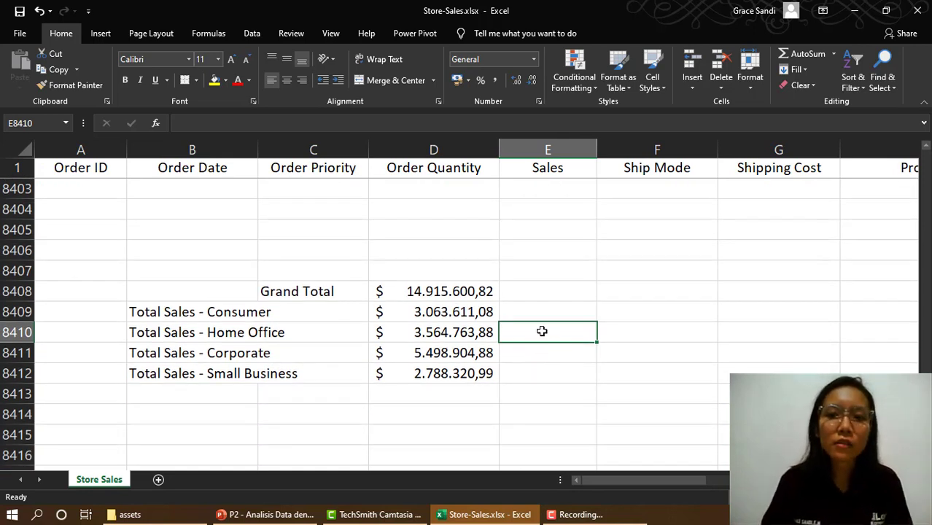
pyautogui.moveTo(610, 478)
pyautogui.mouseDown()
pyautogui.moveTo(645, 501)
pyautogui.moveTo(653, 496)
pyautogui.moveTo(612, 485)
pyautogui.mouseUp()
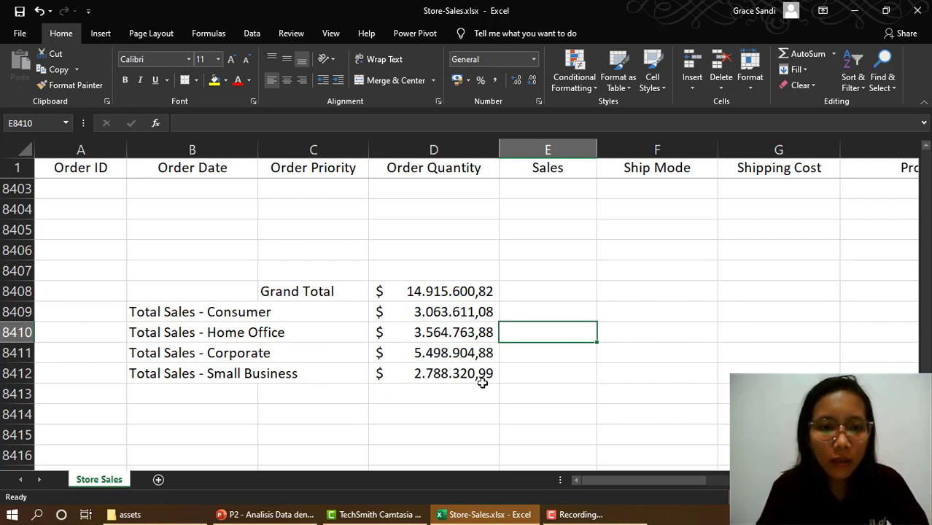
pyautogui.click(427, 409)
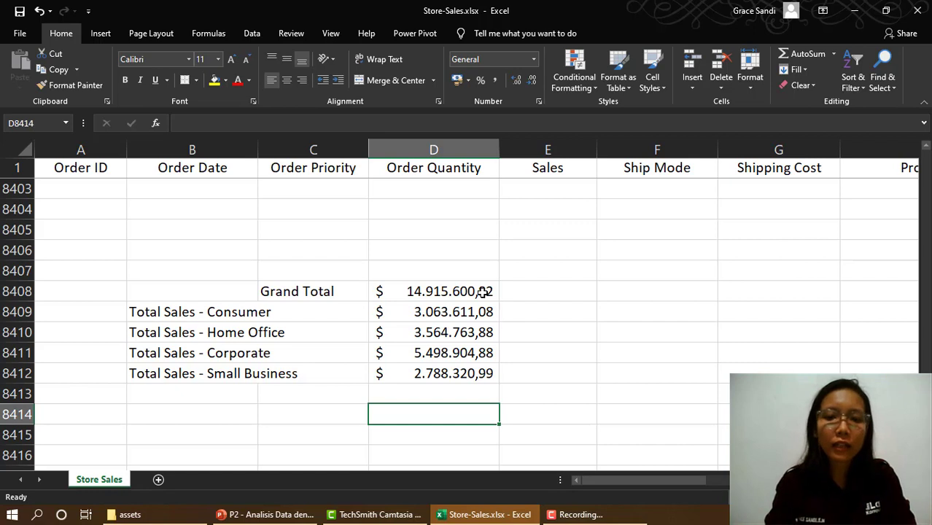
pyautogui.write('=SUM(')
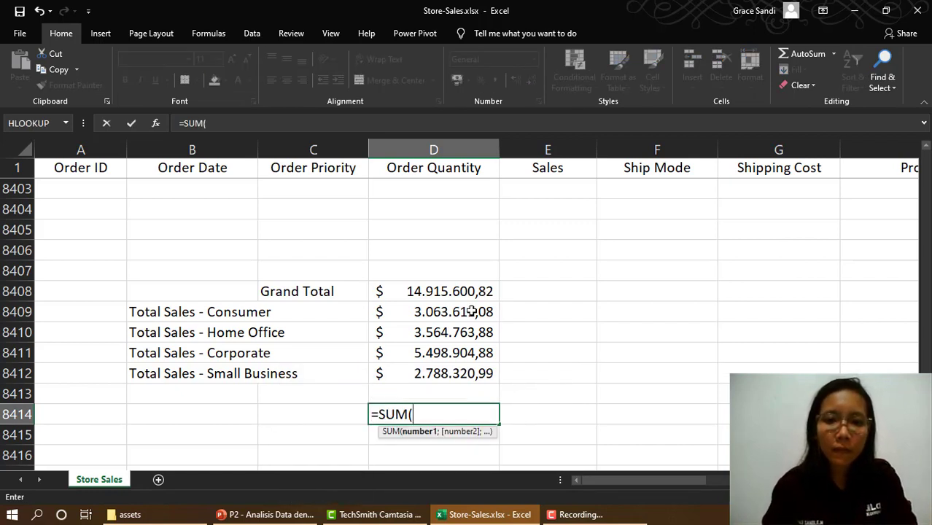
pyautogui.moveTo(472, 309); pyautogui.dragTo(470, 373)
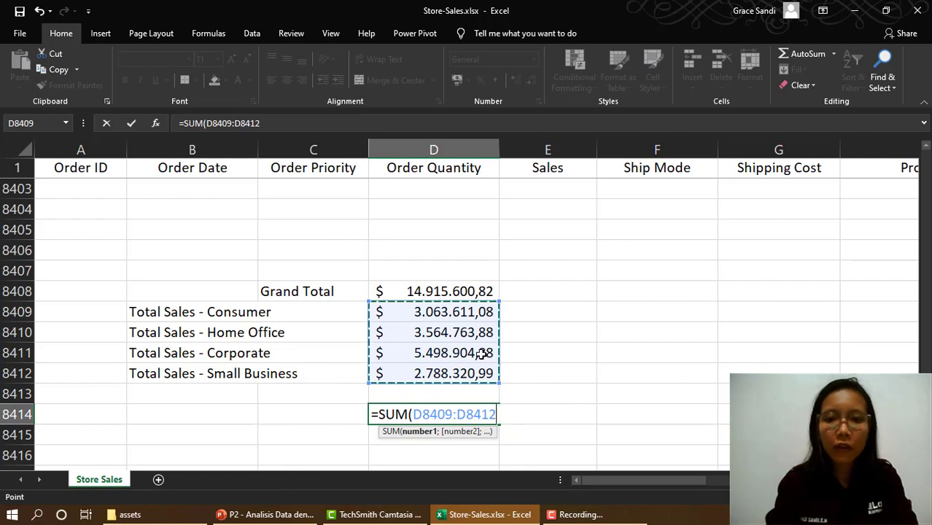
pyautogui.write(')')
pyautogui.press('Return')
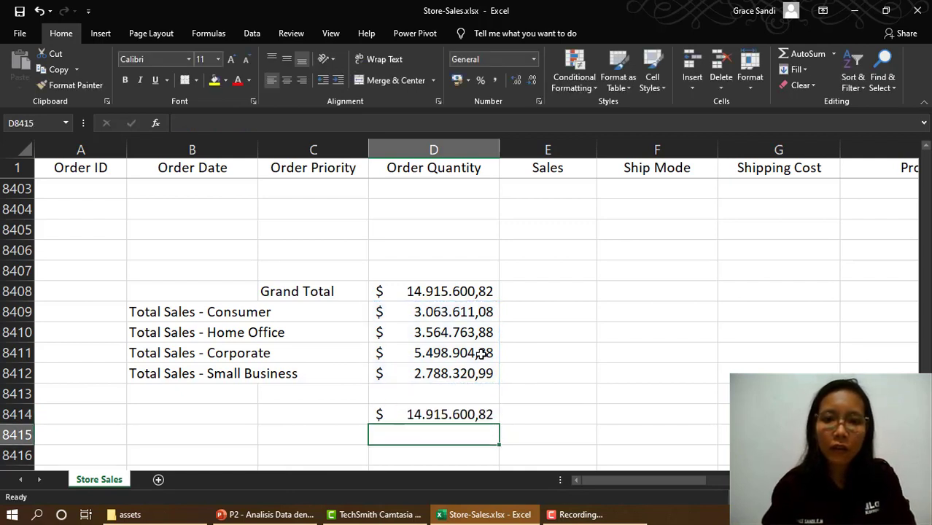
# Step: Clear the check sum from cell D8414
pyautogui.click(442, 419)
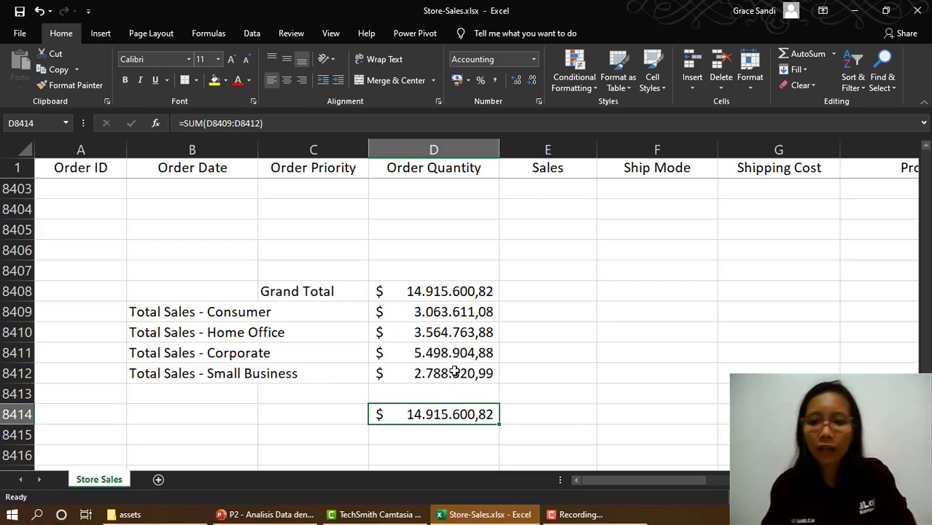
pyautogui.press('BackSpace')
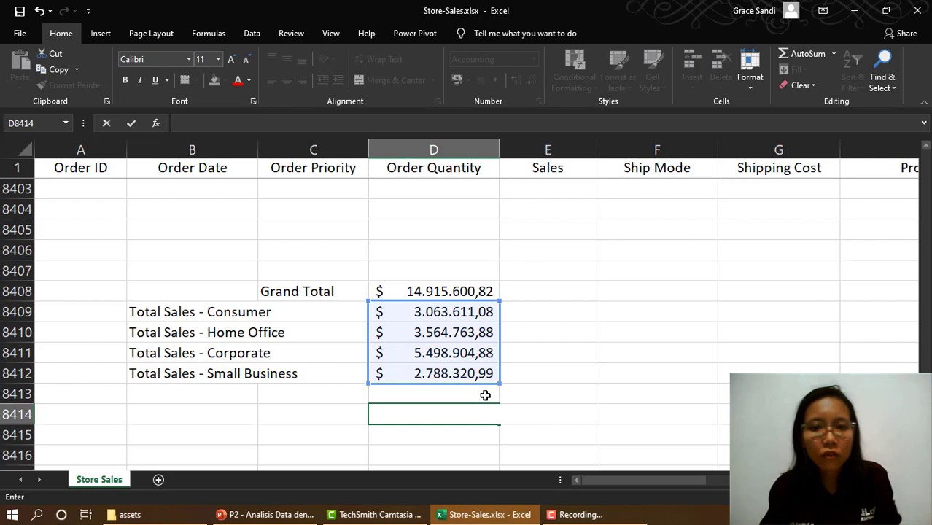
pyautogui.click(516, 368)
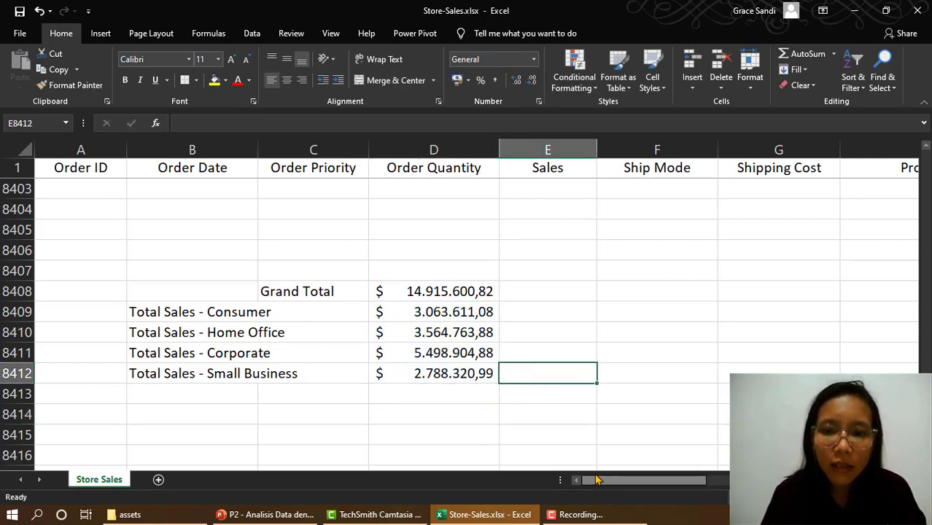
# Step: Enter the label "Fungsi MAX" in cell C8414, below the segment sales totals
pyautogui.moveTo(604, 487)
pyautogui.mouseDown()
pyautogui.moveTo(651, 485)
pyautogui.moveTo(620, 486)
pyautogui.mouseUp()
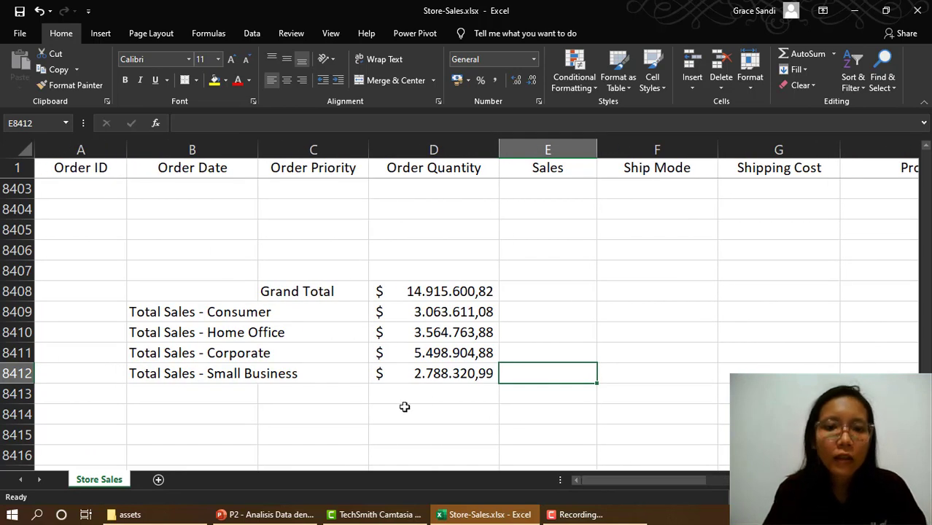
pyautogui.click(311, 411)
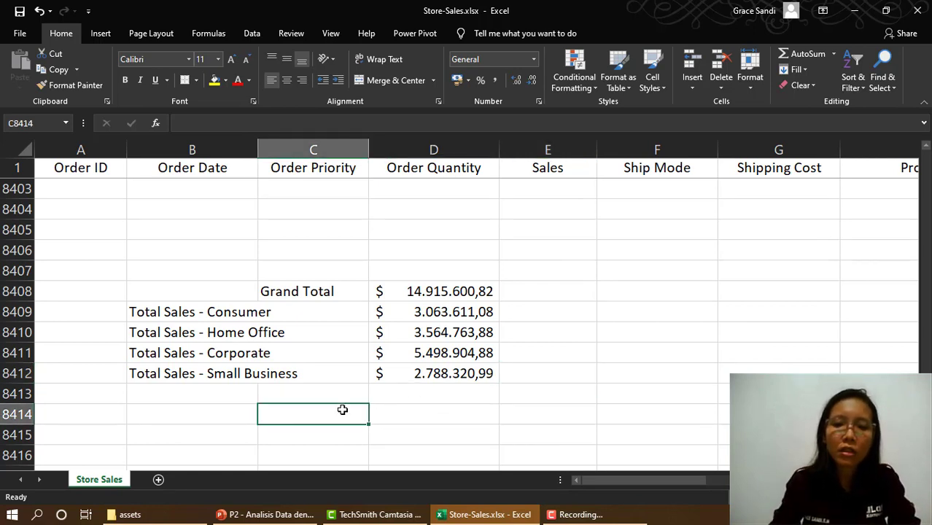
pyautogui.write('Funsgi')
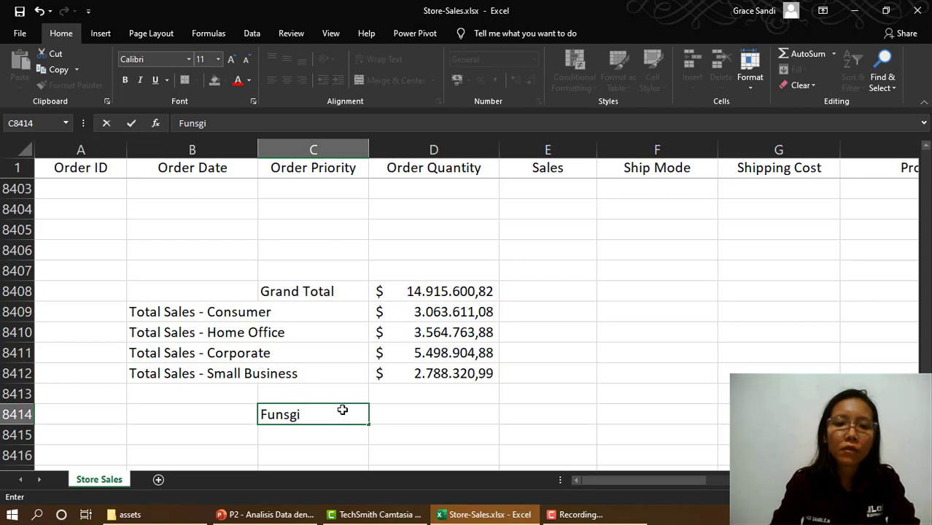
pyautogui.press('BackSpace')
pyautogui.press('BackSpace')
pyautogui.press('BackSpace')
pyautogui.write('gsi MAX')
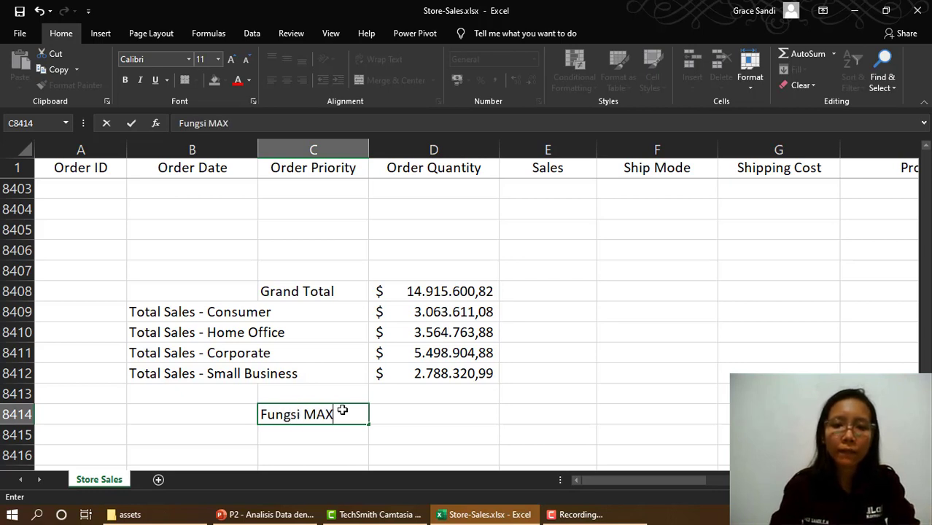
pyautogui.press('Tab')
# Step: Find the highest segment sales total in D8414 with a MAX formula over D8409:D8412
pyautogui.write('=')
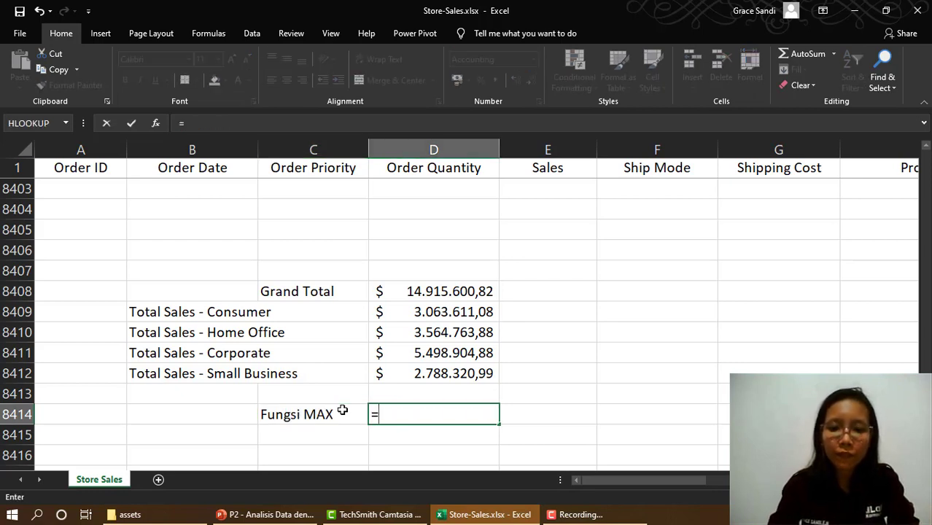
pyautogui.write('MAX(')
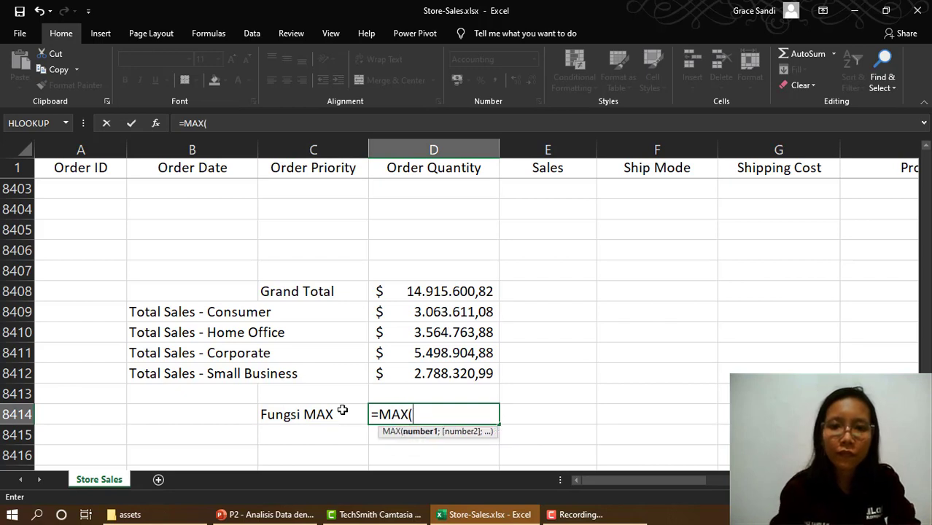
pyautogui.moveTo(409, 307); pyautogui.dragTo(404, 377)
pyautogui.write(')')
pyautogui.press('Return')
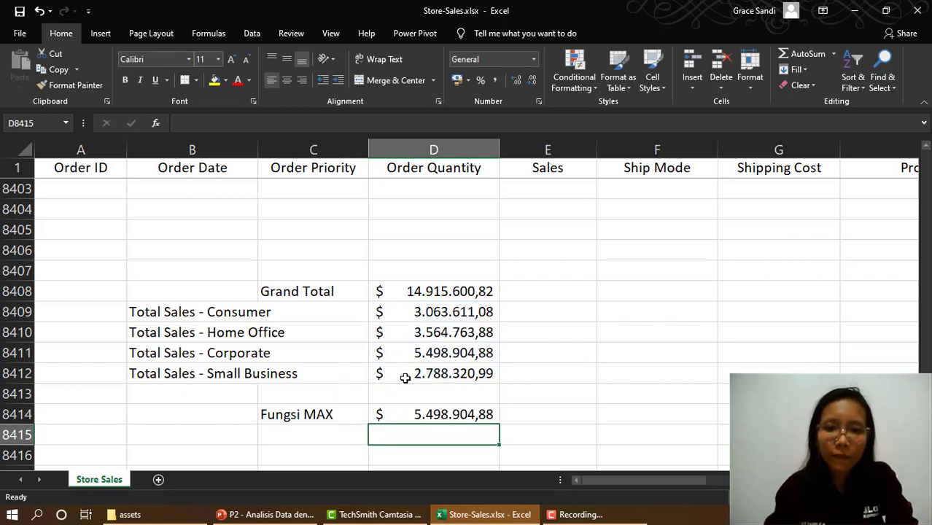
pyautogui.click(433, 415)
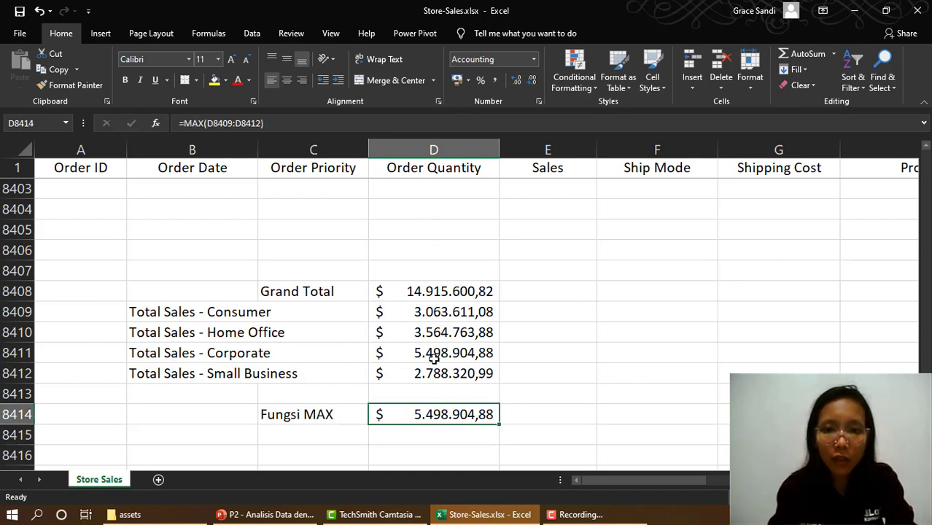
# Step: Enter the label "Fungsi MIN" in cell C8415, below the Fungsi MAX label
pyautogui.click(330, 435)
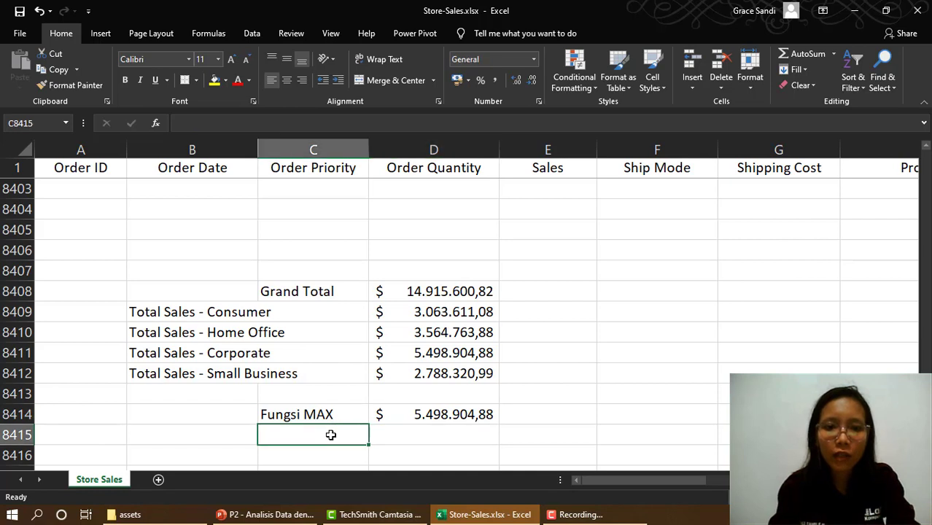
pyautogui.write('Funs')
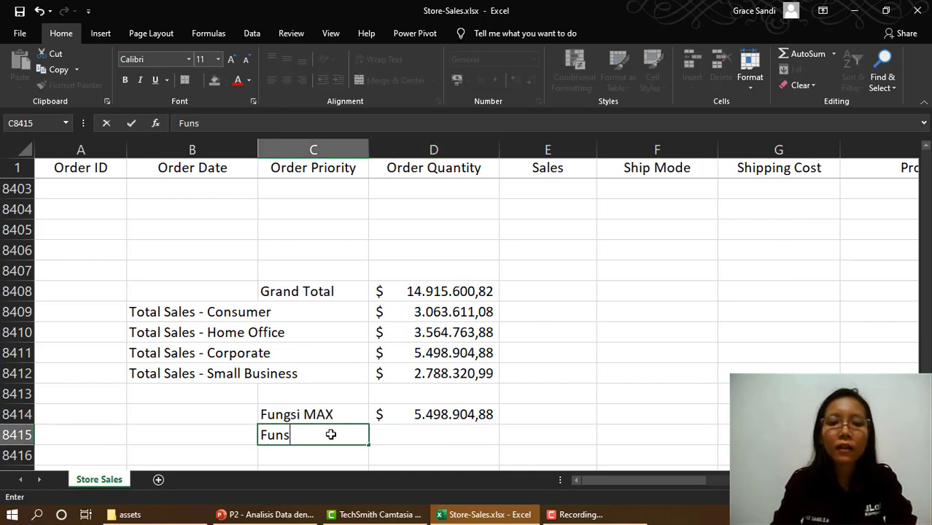
pyautogui.press('BackSpace')
pyautogui.write('gsi MIN')
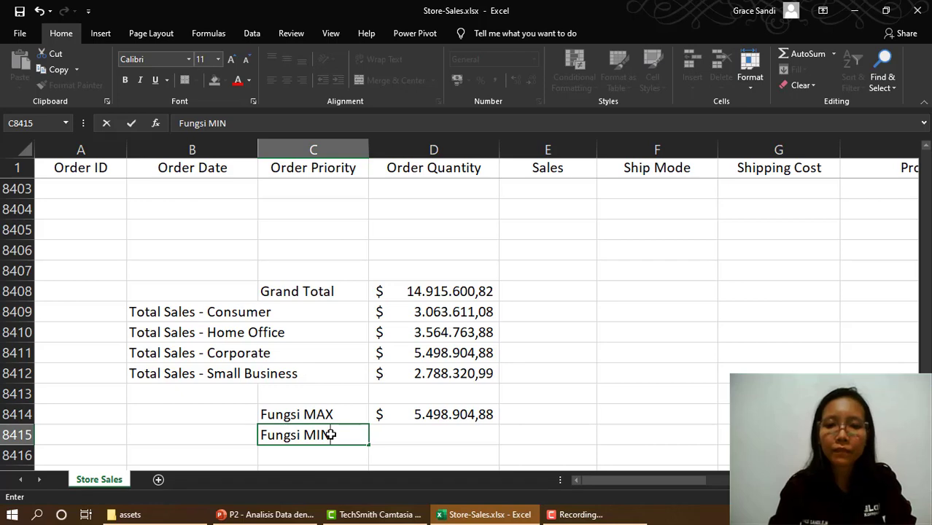
pyautogui.press('Return')
# Step: Find the lowest segment sales total in D8415 with a MIN formula over D8409:D8412
pyautogui.press('Right')
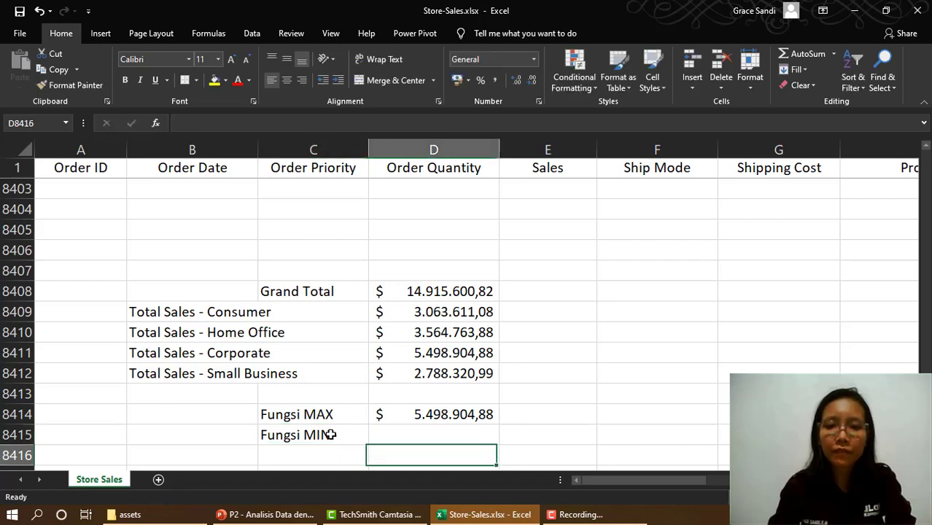
pyautogui.press('Up')
pyautogui.write('=MIN')
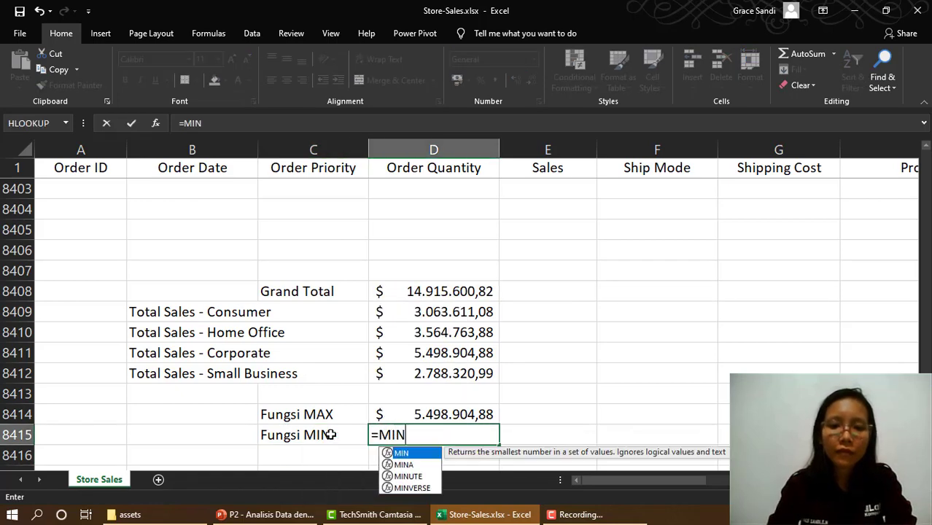
pyautogui.write('(')
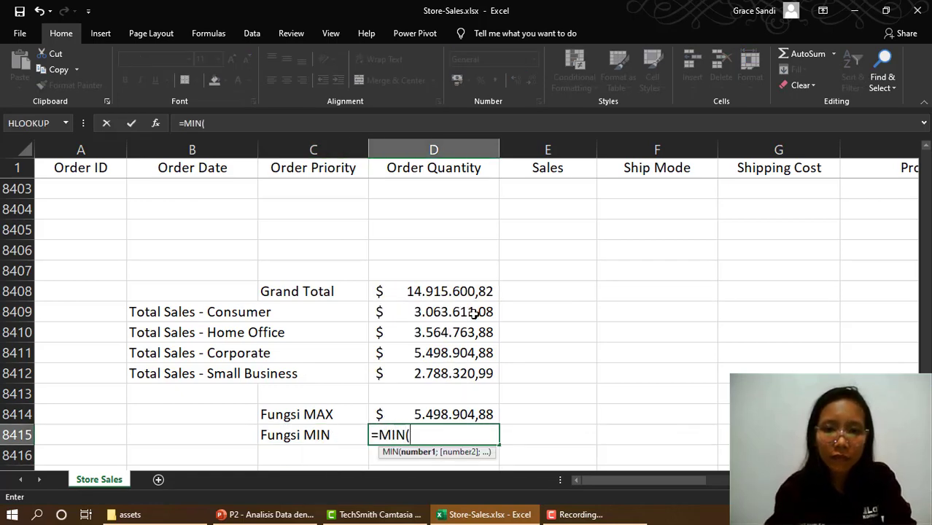
pyautogui.moveTo(466, 311); pyautogui.dragTo(464, 373)
pyautogui.press('Return')
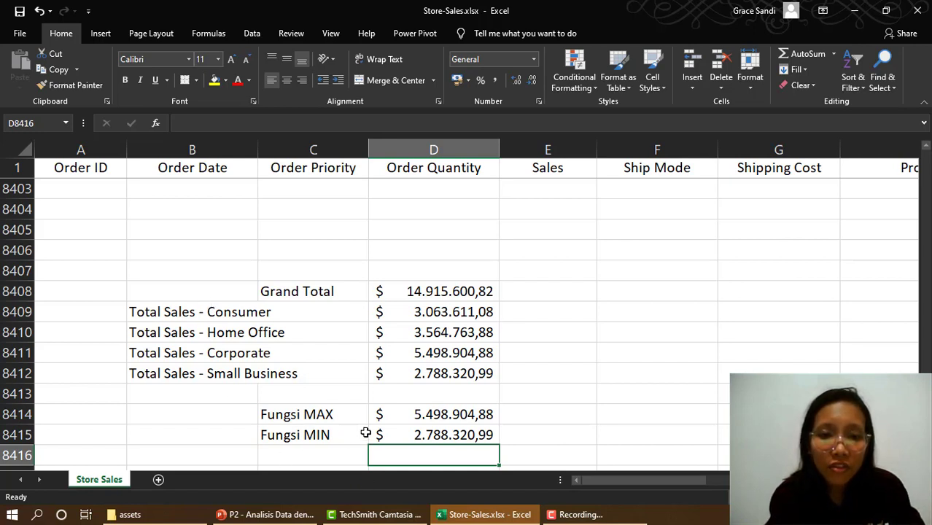
# Step: Examine the SUMIF formulas behind the Consumer, Small Business and Corporate sales totals in column D
pyautogui.click(386, 312)
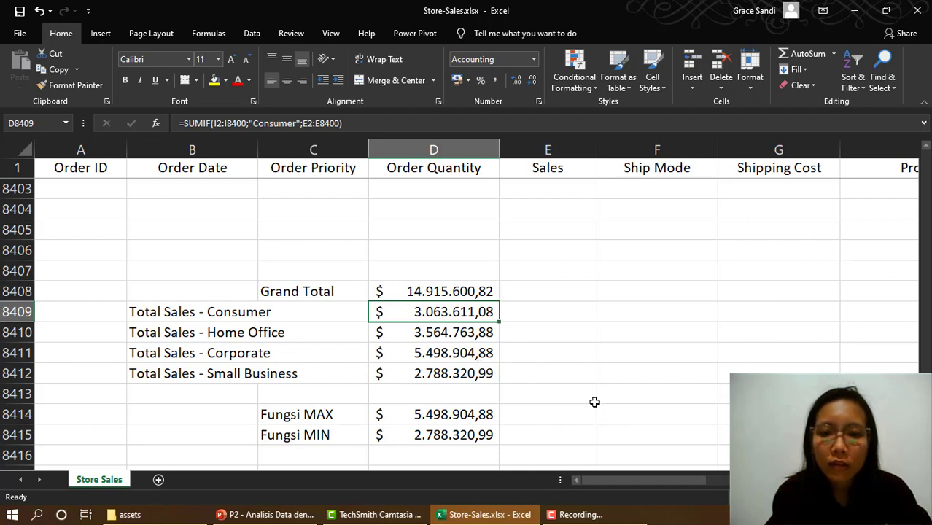
pyautogui.scroll(-1, 592, 399)
pyautogui.scroll(1, 592, 399)
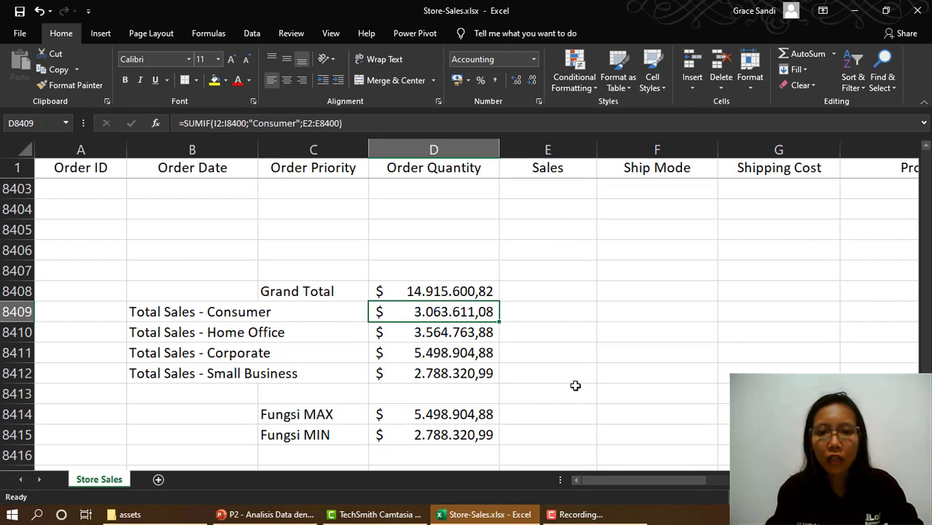
pyautogui.click(574, 325)
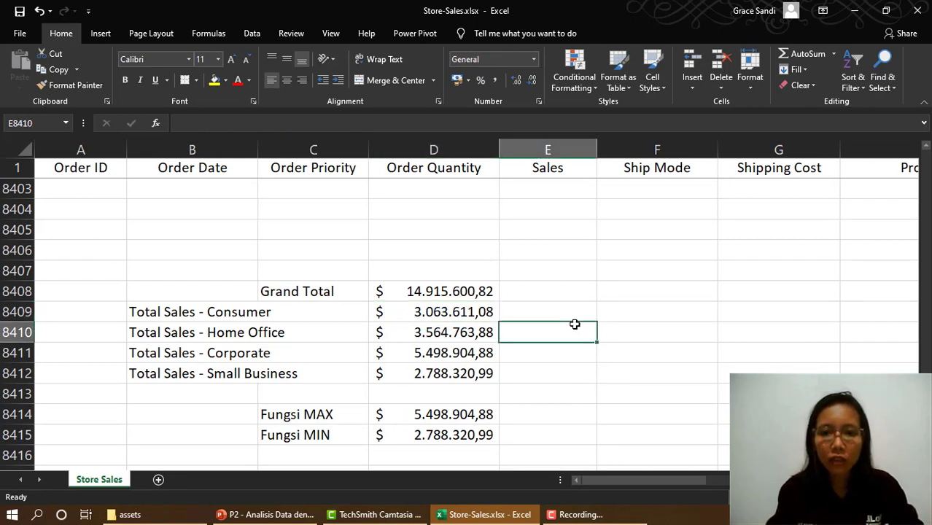
pyautogui.click(605, 318)
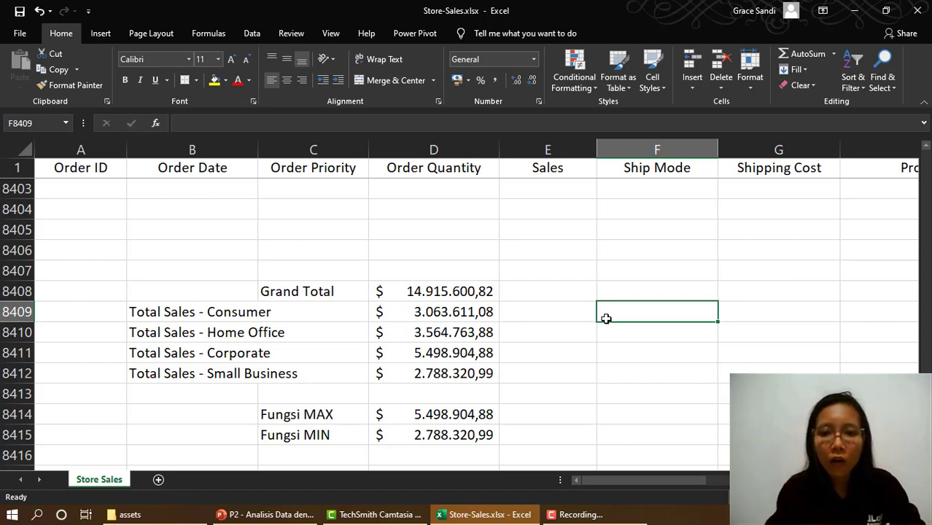
pyautogui.click(147, 360)
pyautogui.click(434, 366)
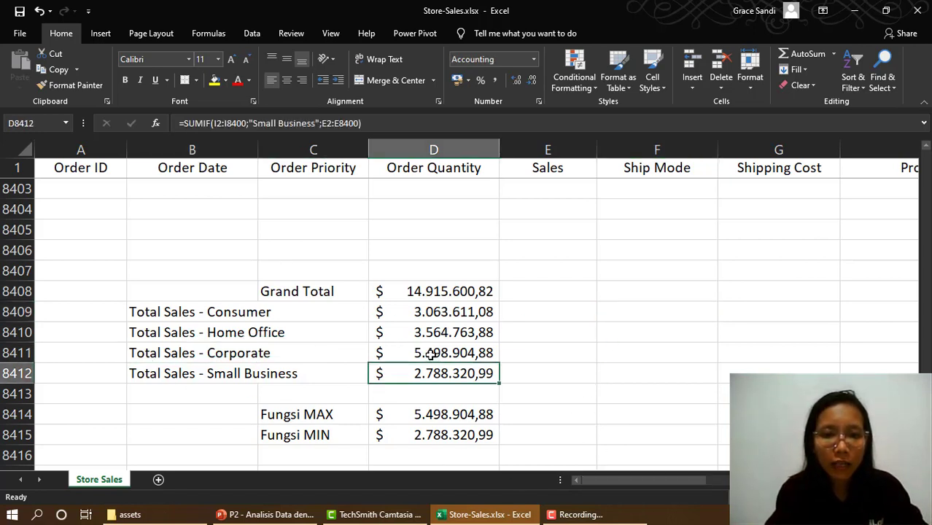
pyautogui.click(431, 353)
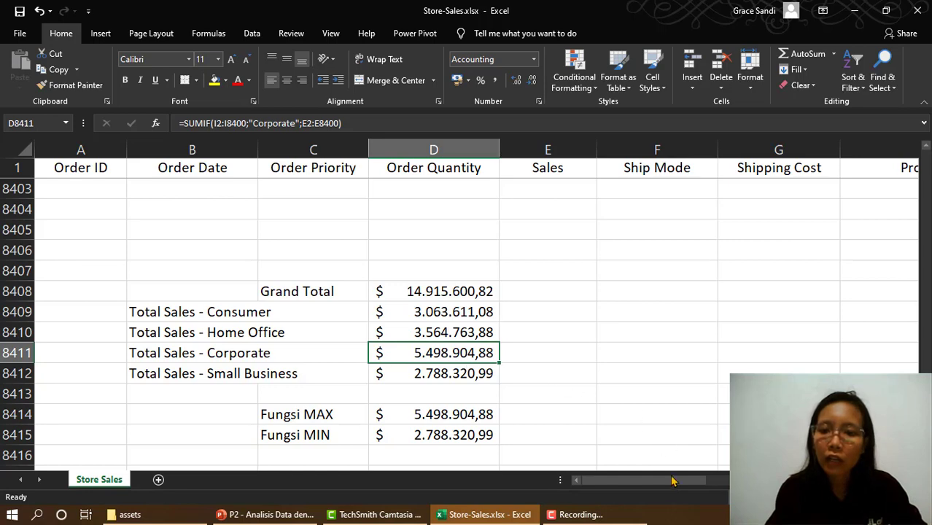
pyautogui.moveTo(669, 485); pyautogui.dragTo(639, 474)
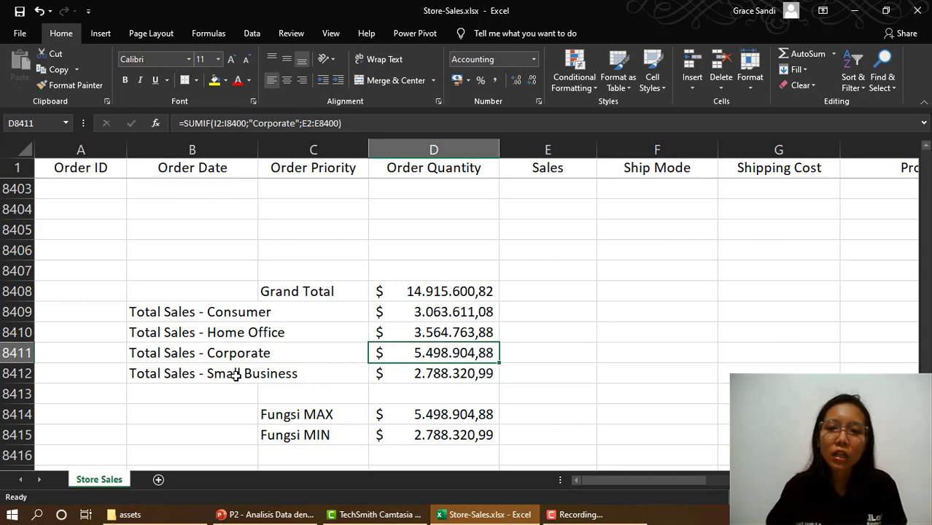
# Step: Review the last order rows of the Store Sales data, including the Province and Customer Segment columns, and return to the summary
pyautogui.scroll(10, 602, 329)
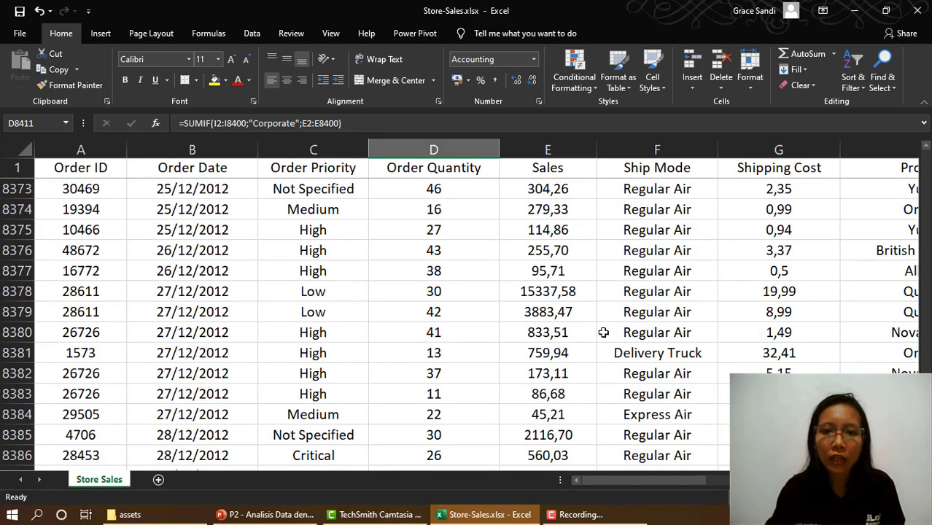
pyautogui.scroll(-4, 603, 332)
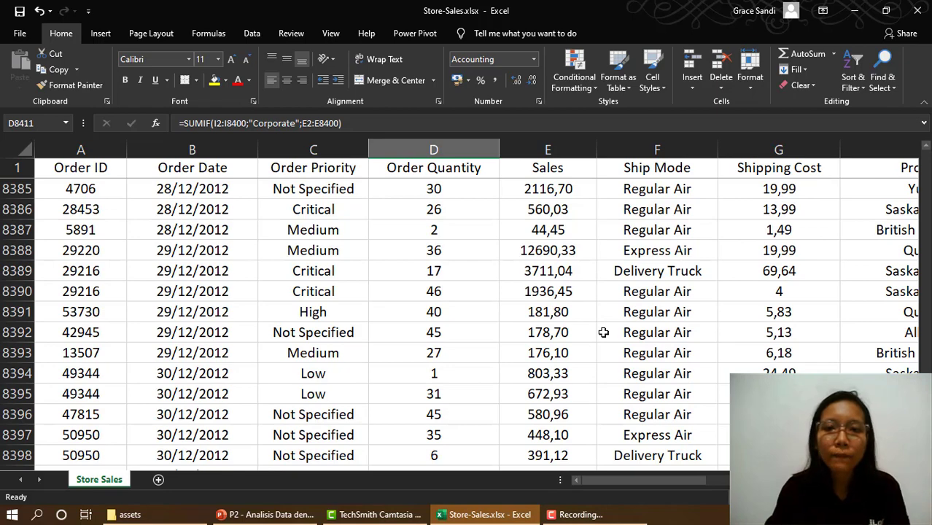
pyautogui.scroll(-3, 602, 331)
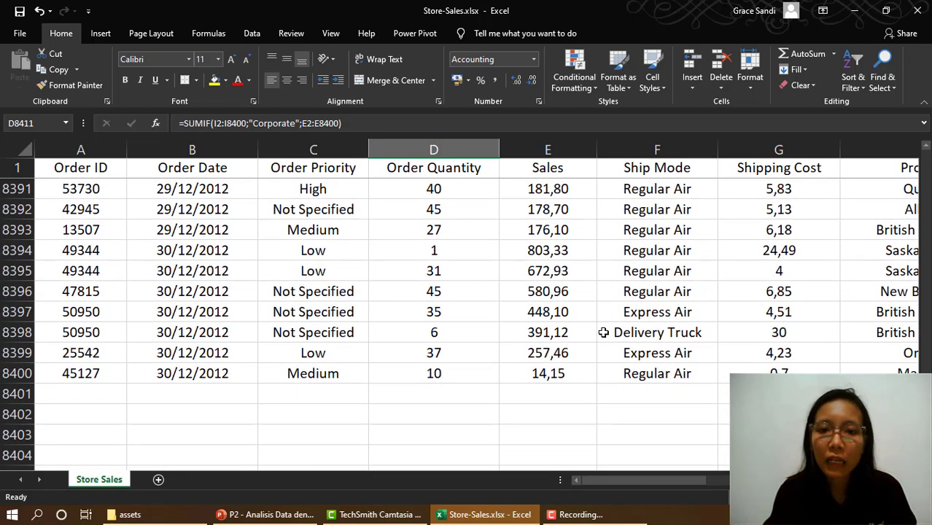
pyautogui.scroll(1, 603, 331)
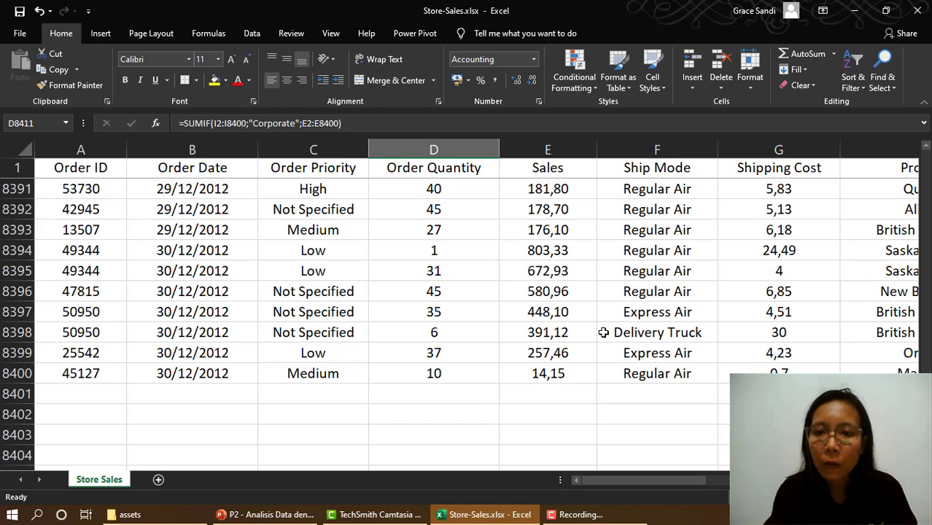
pyautogui.scroll(-1, 602, 331)
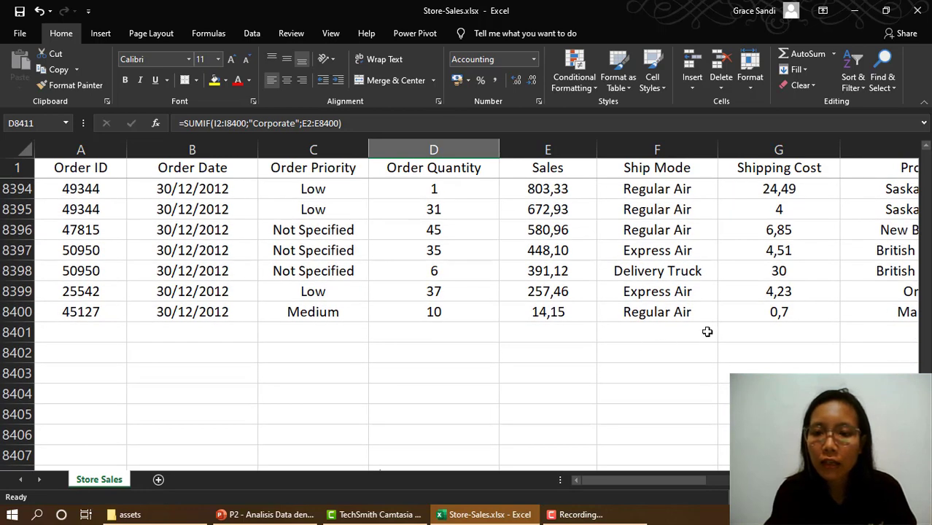
pyautogui.moveTo(678, 479); pyautogui.dragTo(718, 484)
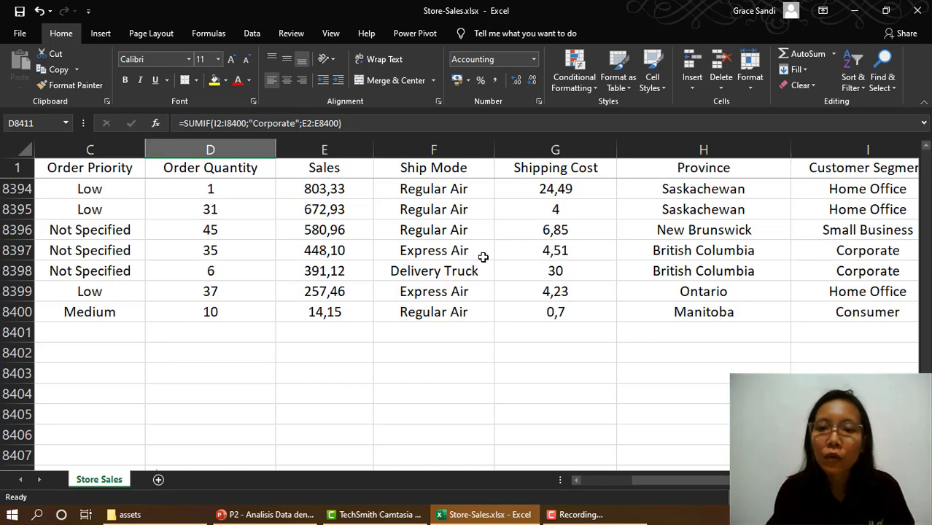
pyautogui.moveTo(701, 484); pyautogui.dragTo(641, 487)
pyautogui.scroll(-3, 597, 435)
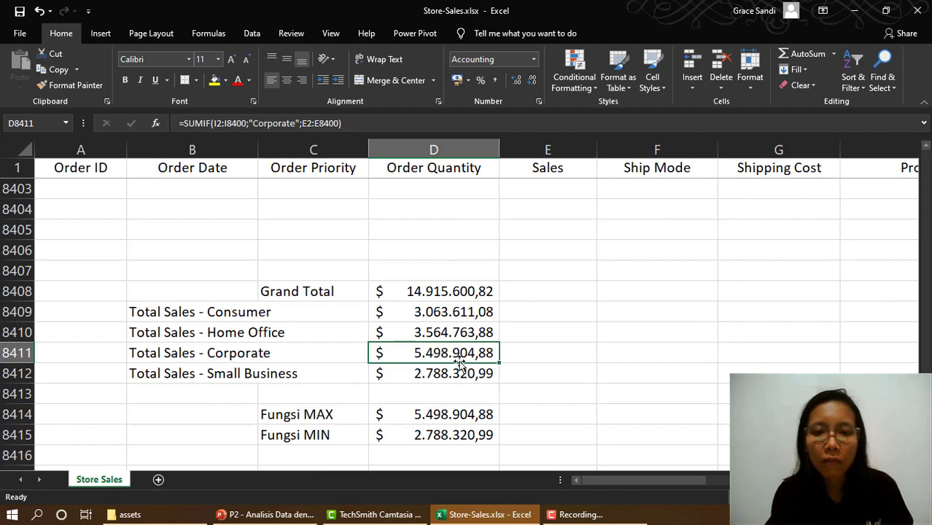
# Step: Compare the Small Business, Corporate and Consumer sales totals in the summary block with their labels
pyautogui.click(248, 376)
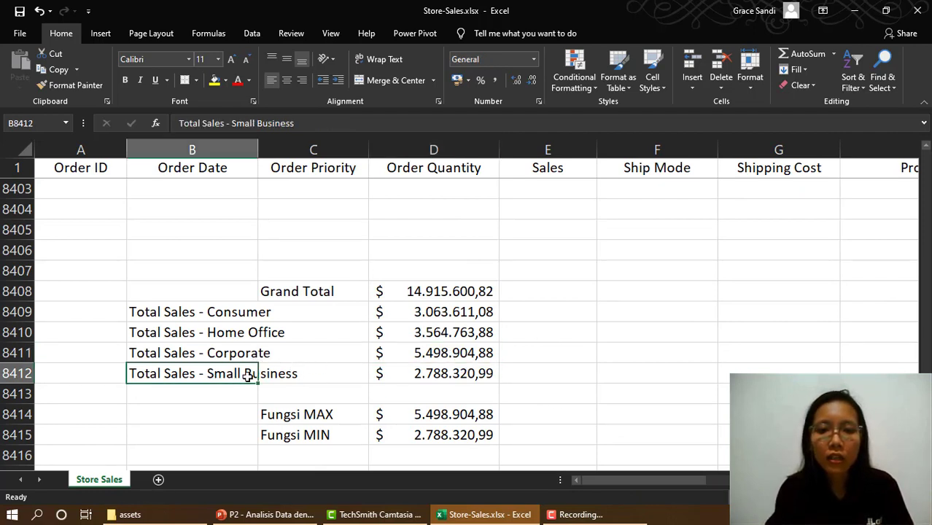
pyautogui.click(444, 388)
pyautogui.click(441, 377)
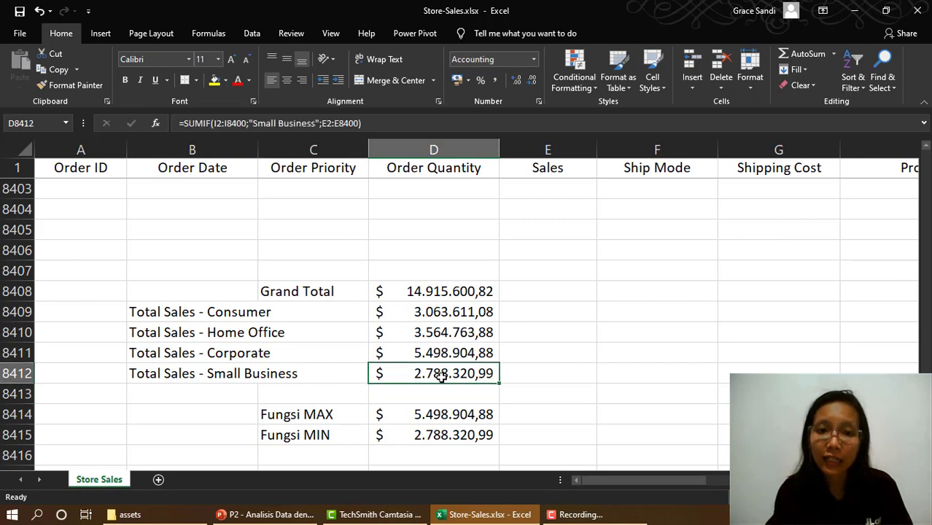
pyautogui.click(251, 355)
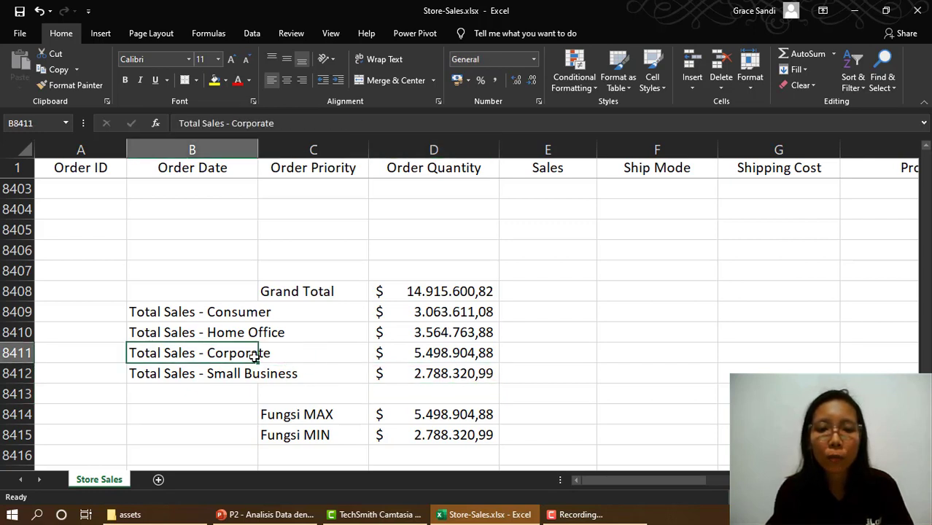
pyautogui.click(448, 353)
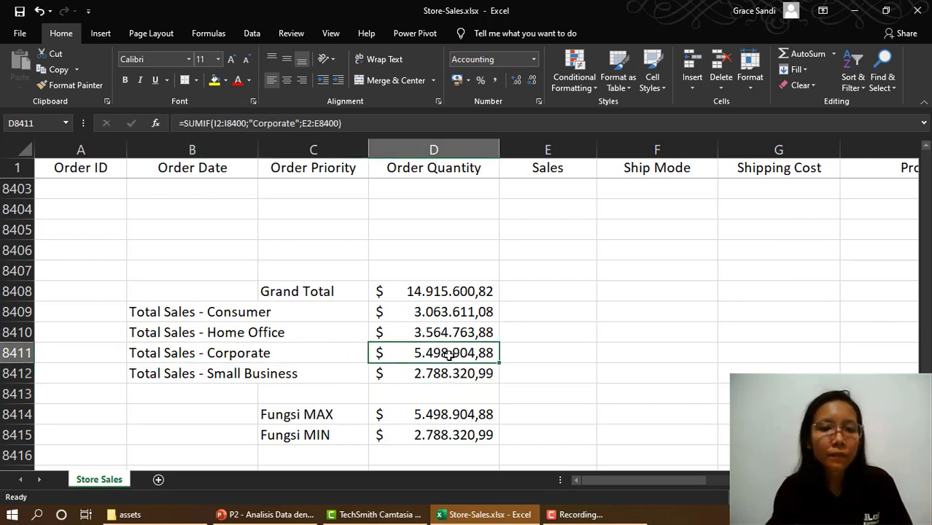
pyautogui.click(488, 312)
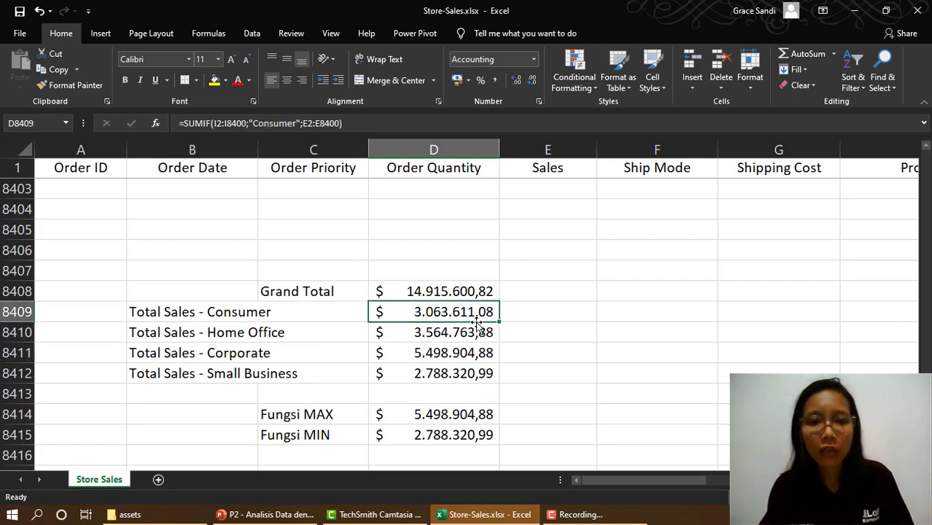
# Step: Examine the SUMIF formulas behind the Consumer and Home Office sales totals in D8409 and D8410
pyautogui.click(455, 329)
pyautogui.click(454, 313)
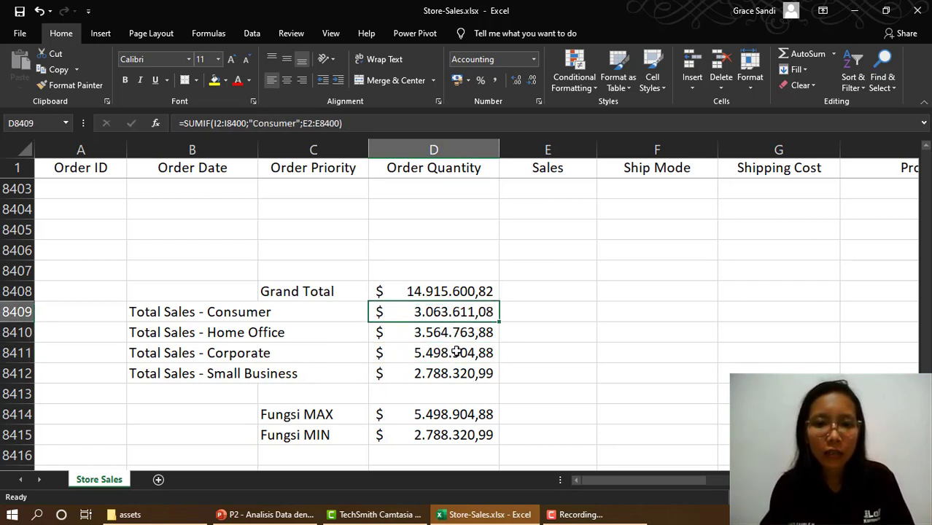
pyautogui.click(448, 330)
pyautogui.click(448, 314)
pyautogui.click(450, 332)
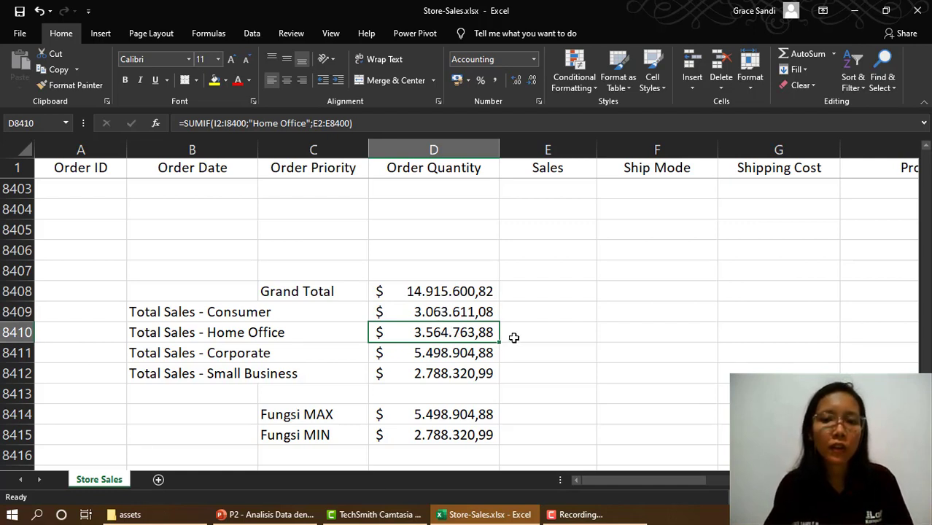
pyautogui.click(513, 338)
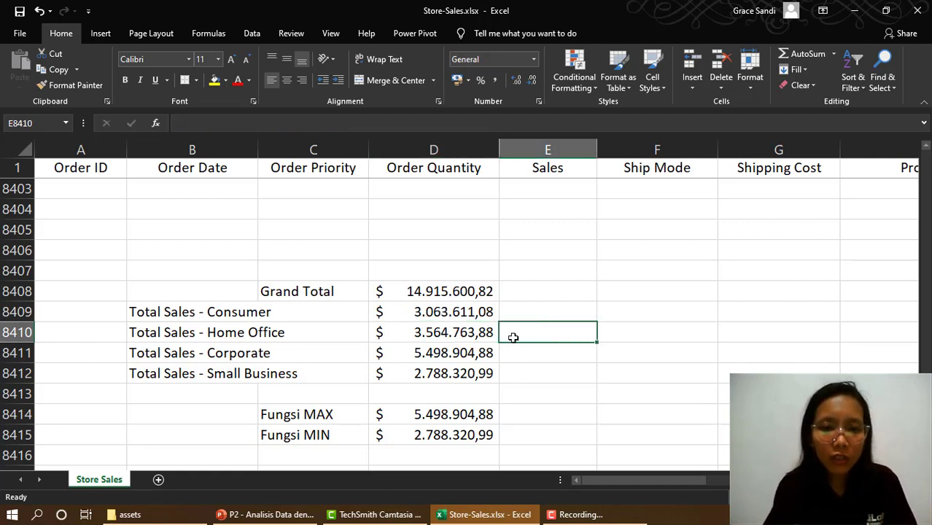
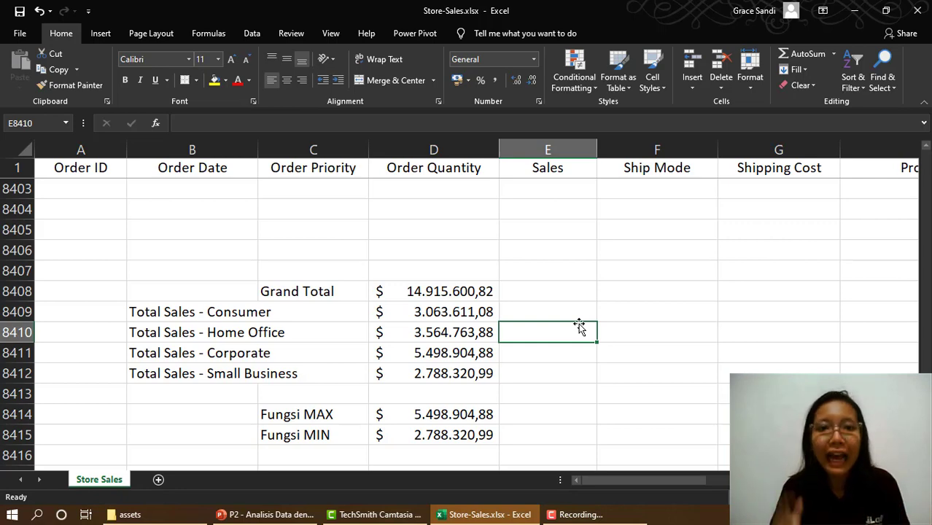
# Step: Review the Order Priority entries in the sales data and return to that column's header in C1
pyautogui.scroll(8, 555, 316)
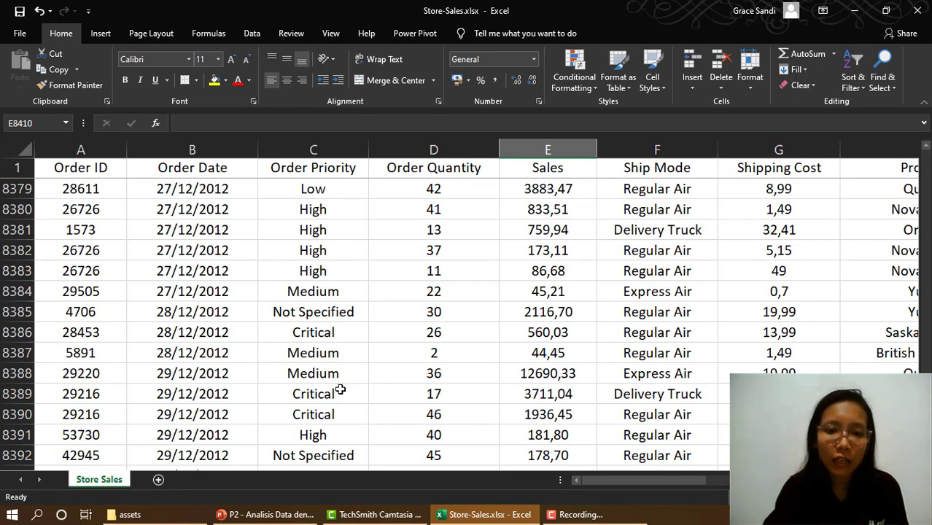
pyautogui.moveTo(925, 438); pyautogui.dragTo(920, 155)
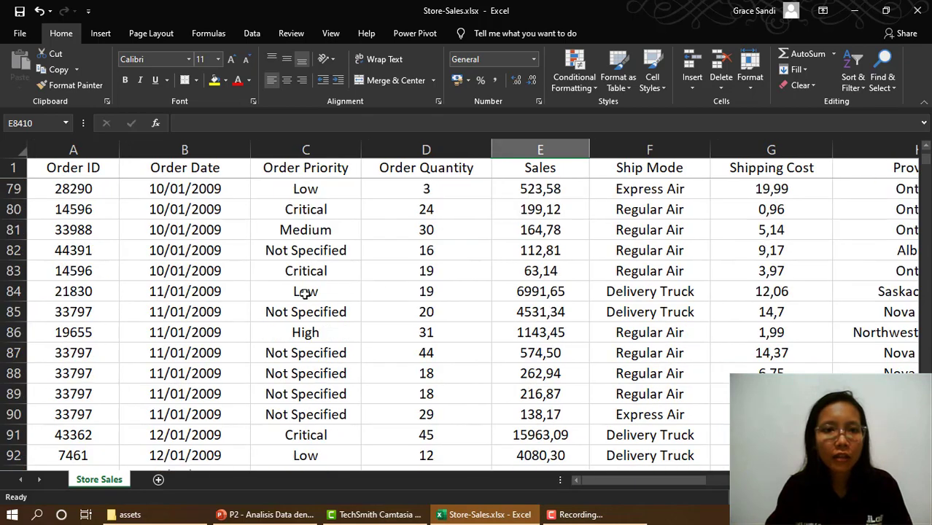
pyautogui.click(300, 210)
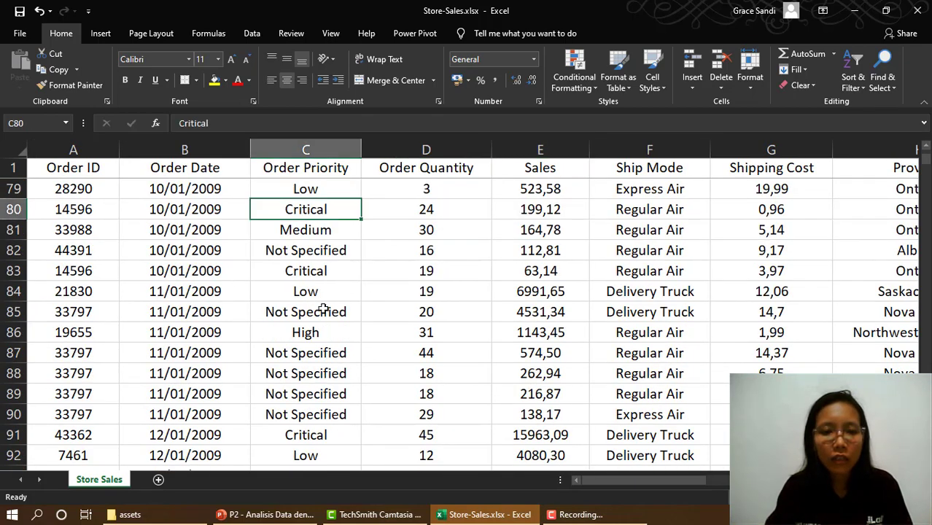
pyautogui.scroll(-7, 324, 310)
pyautogui.scroll(-1, 330, 319)
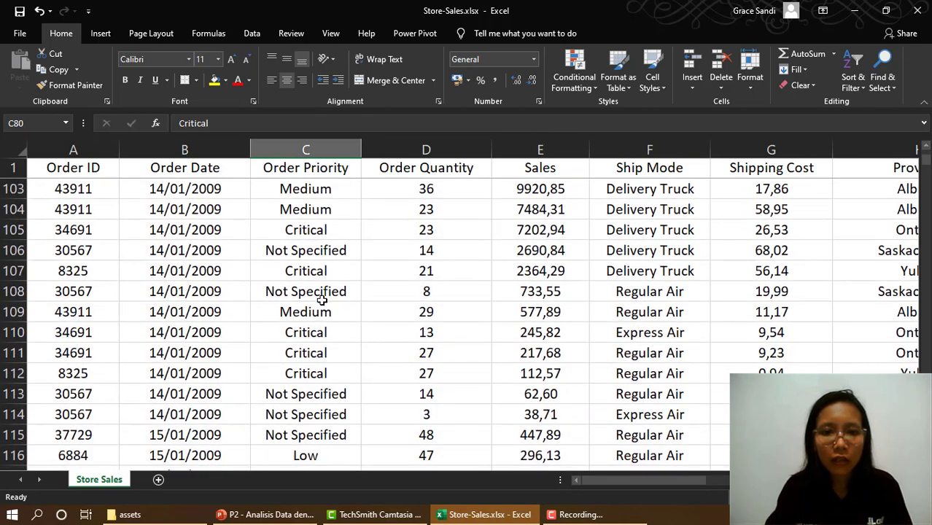
pyautogui.click(328, 291)
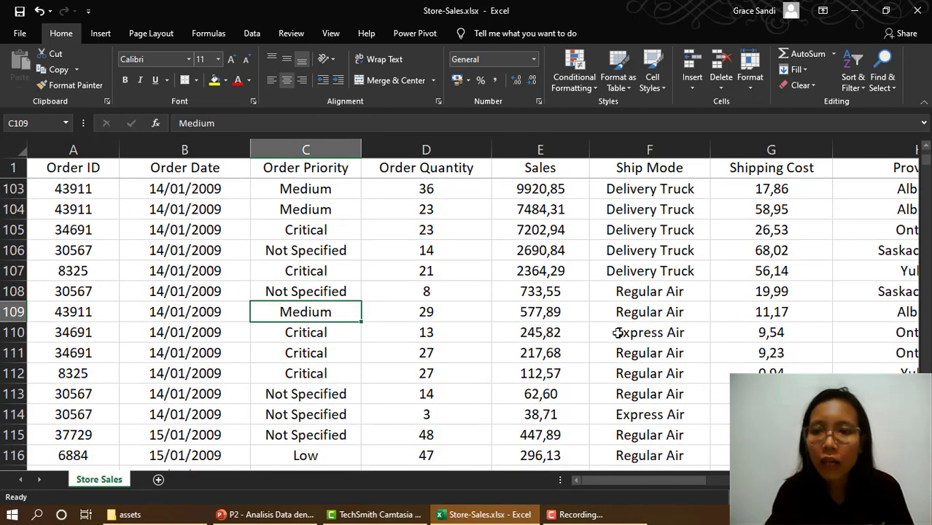
pyautogui.moveTo(925, 152); pyautogui.dragTo(923, 121)
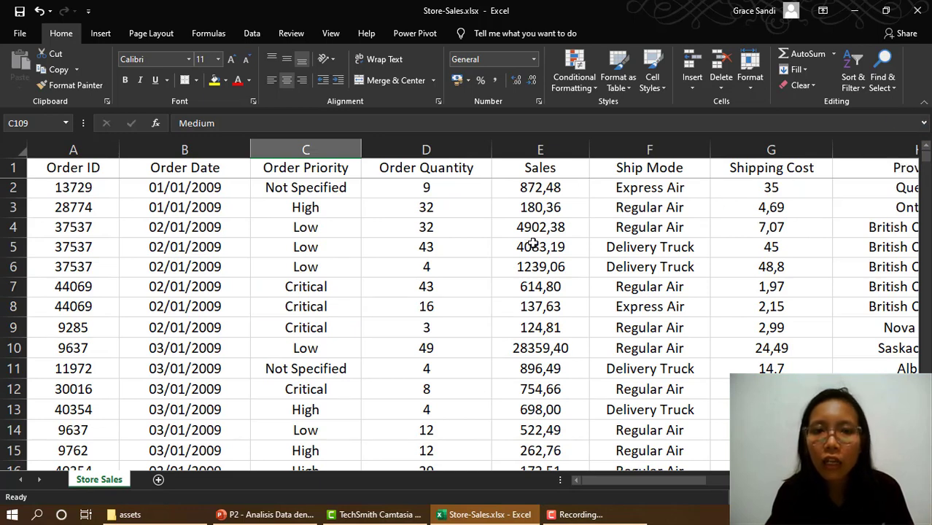
pyautogui.click(300, 172)
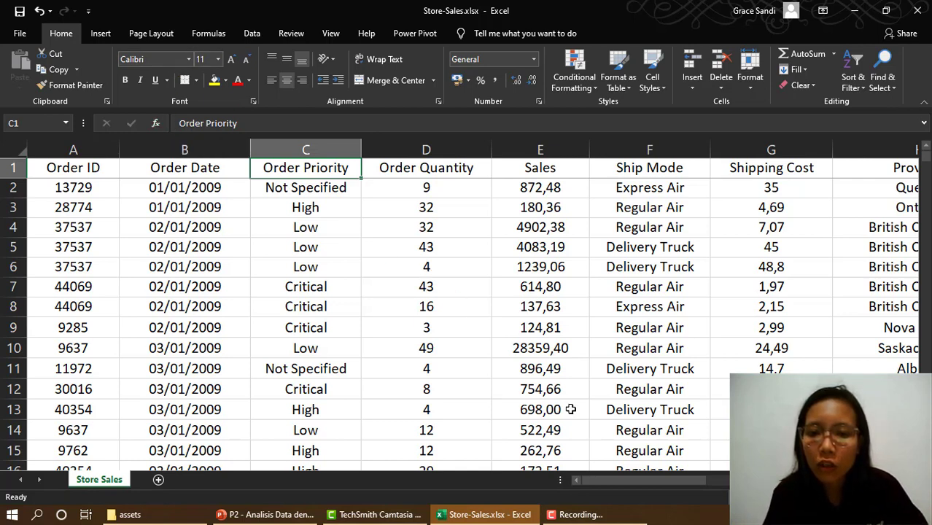
pyautogui.click(615, 487)
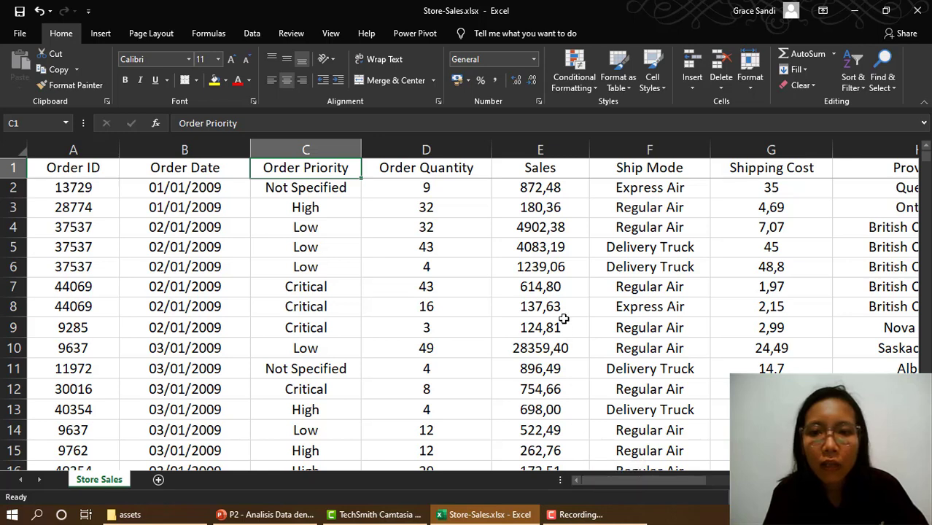
# Step: Insert an empty column between Order Quantity and Sales
pyautogui.click(568, 150)
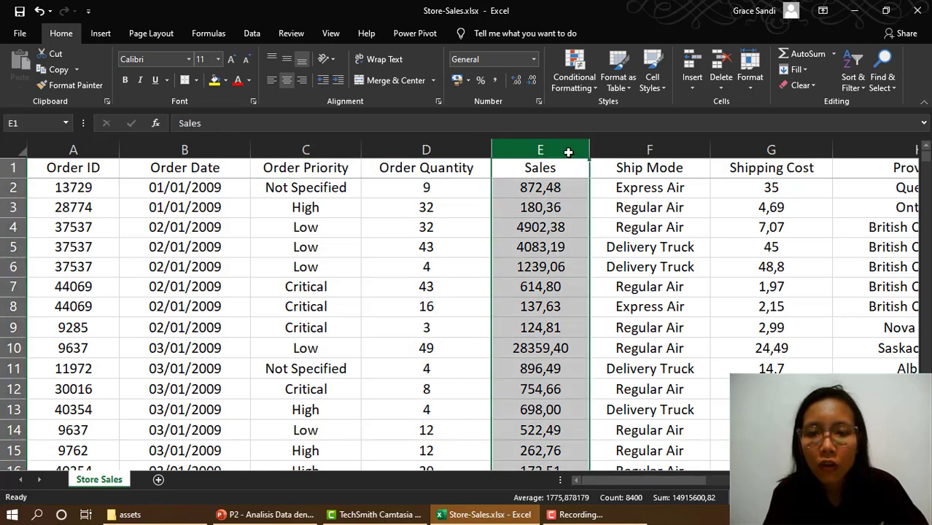
pyautogui.rightClick(568, 150)
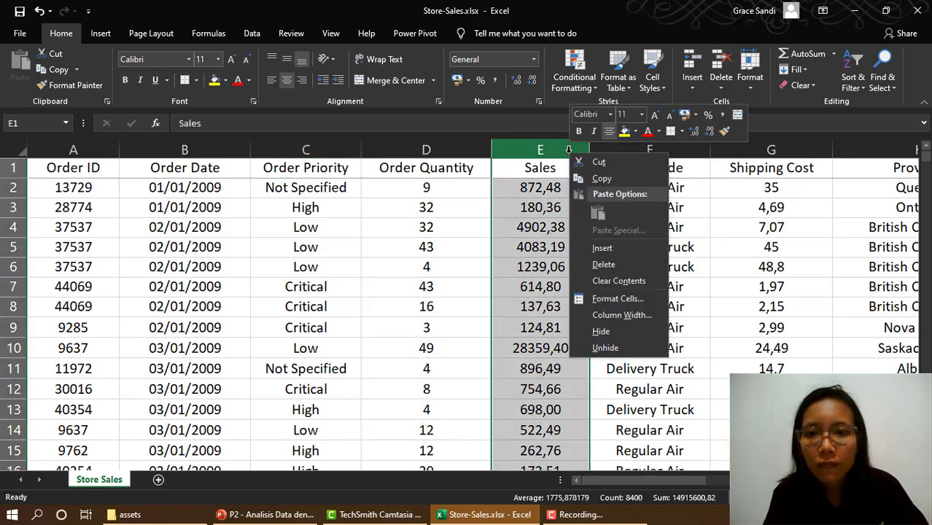
pyautogui.click(602, 249)
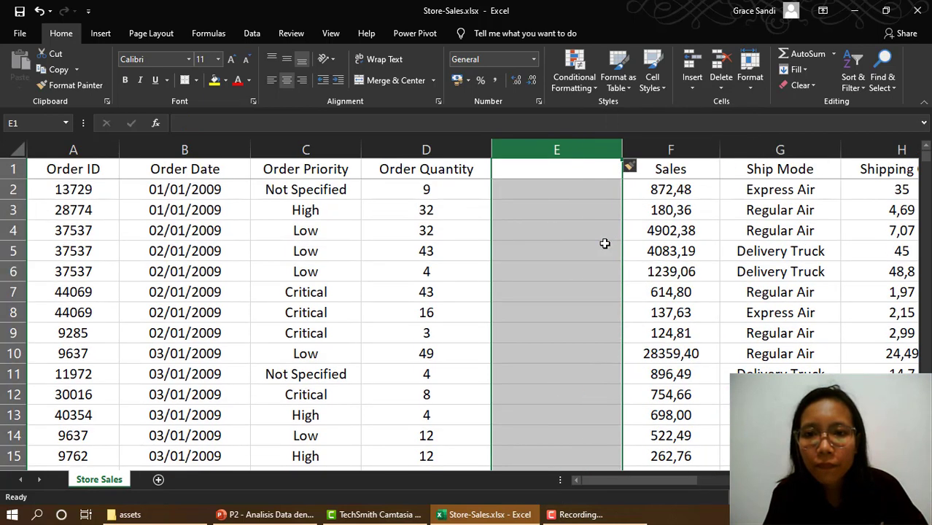
# Step: Enter the header Discount in cell E1 of the new column
pyautogui.click(543, 174)
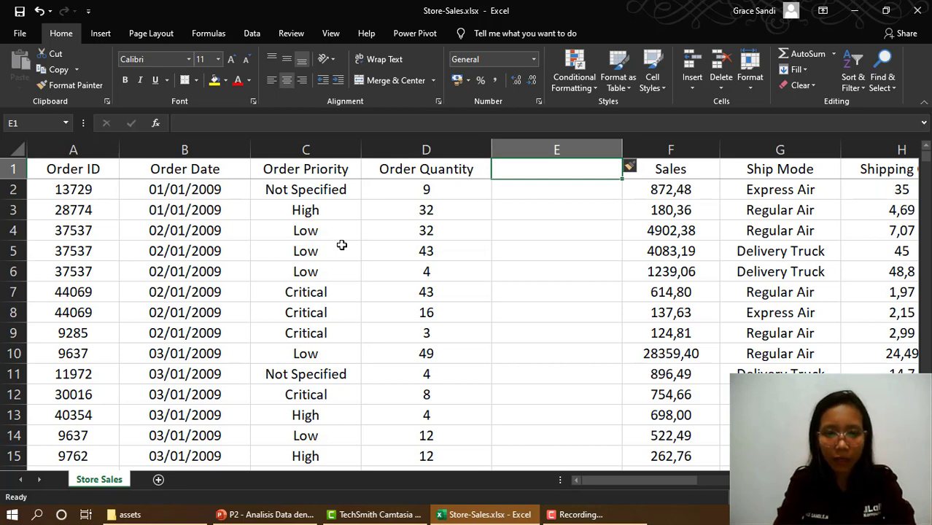
pyautogui.write('Ke')
pyautogui.press('BackSpace')
pyautogui.press('BackSpace')
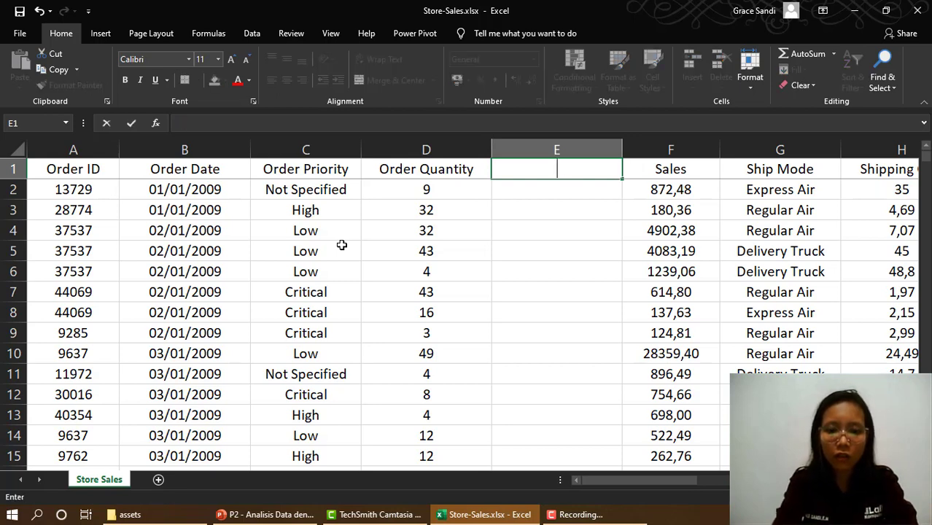
pyautogui.write('Discoun')
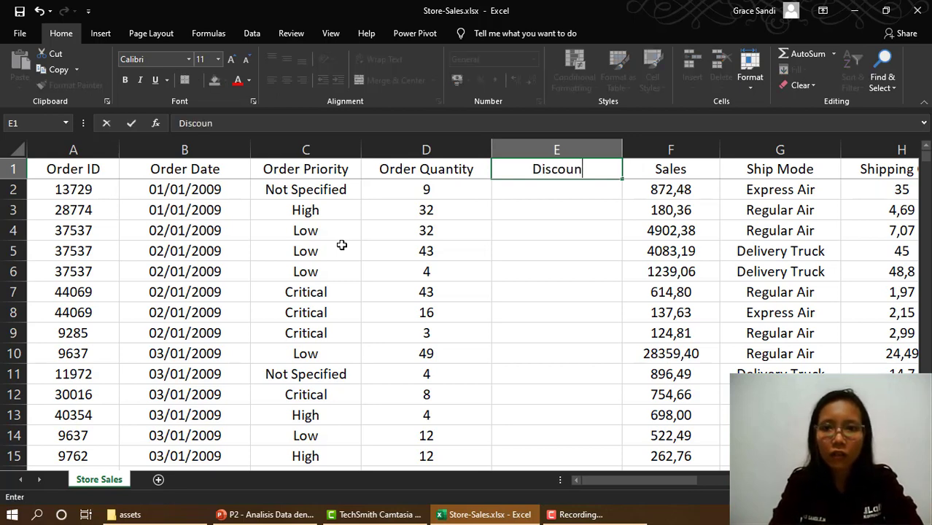
pyautogui.write('t')
pyautogui.press('Return')
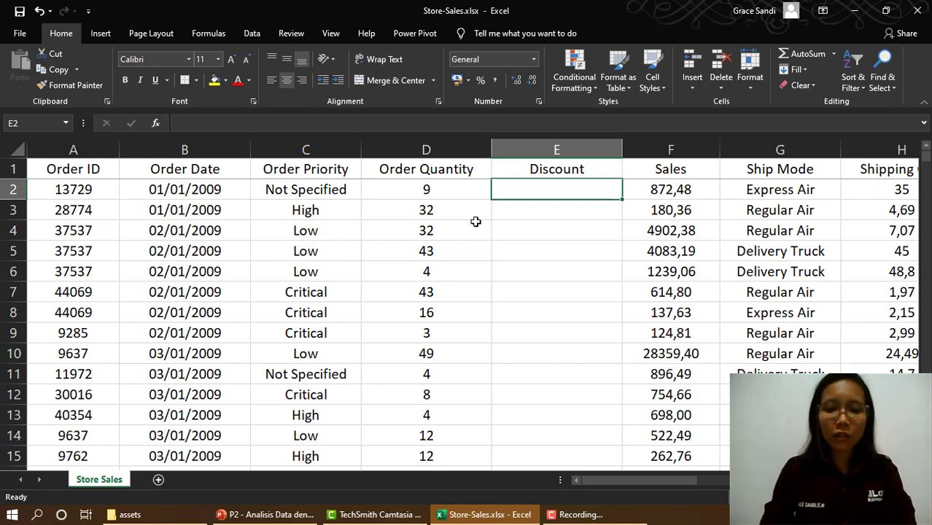
# Step: Start an IF formula in E2 with a nested OR whose first condition is F2>10000
pyautogui.write('=IF')
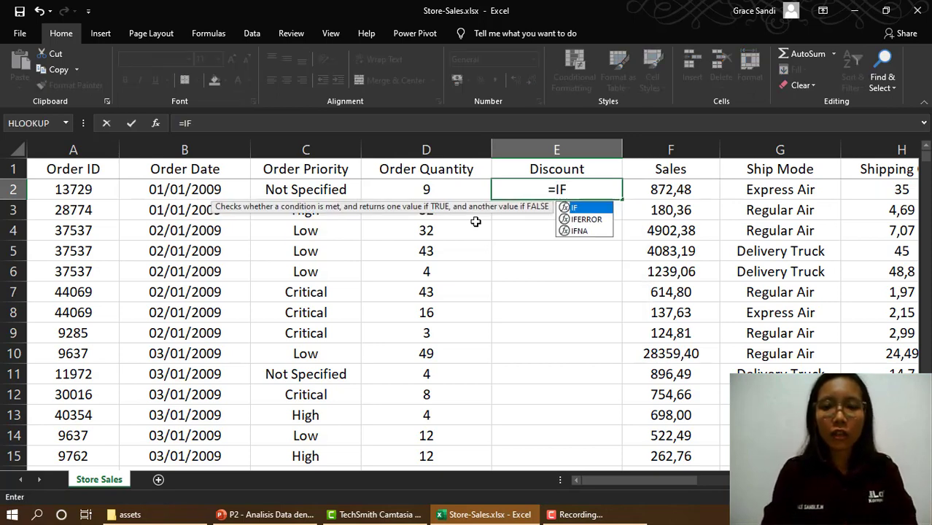
pyautogui.write('(')
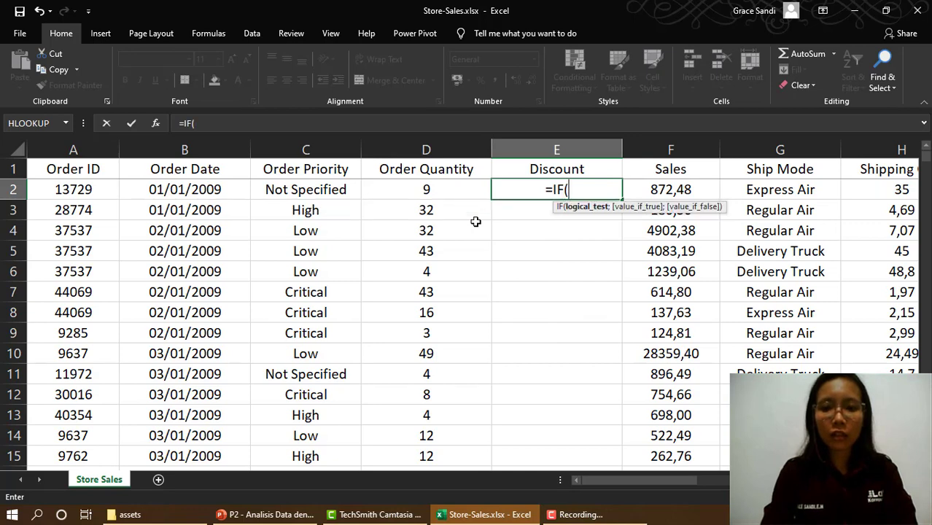
pyautogui.write('O')
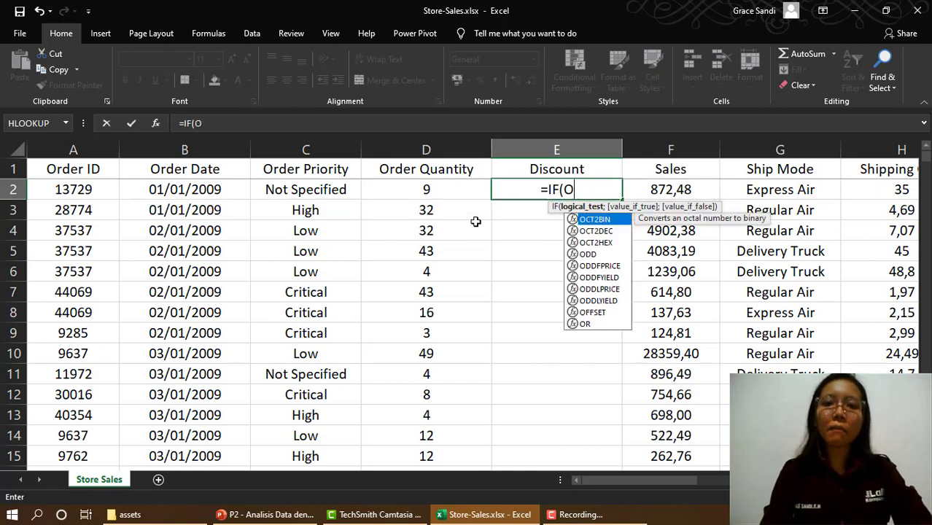
pyautogui.write('R')
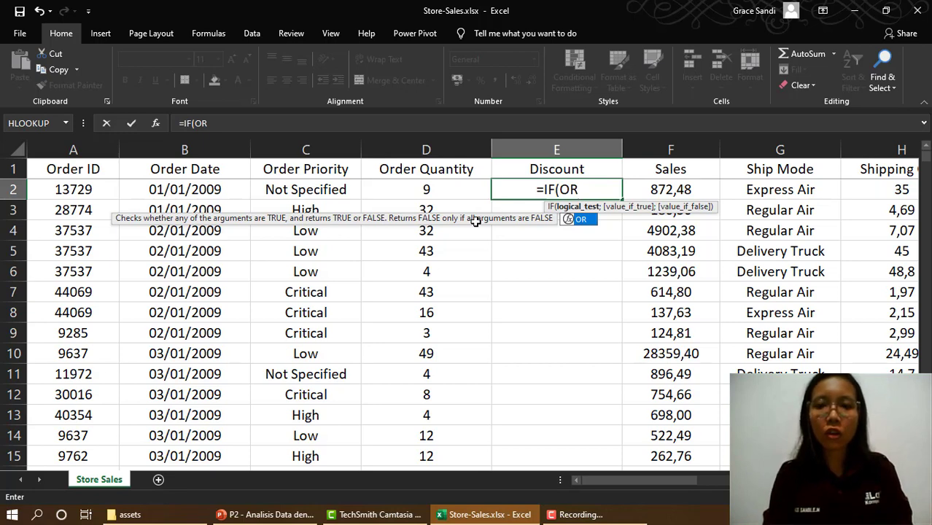
pyautogui.write('(')
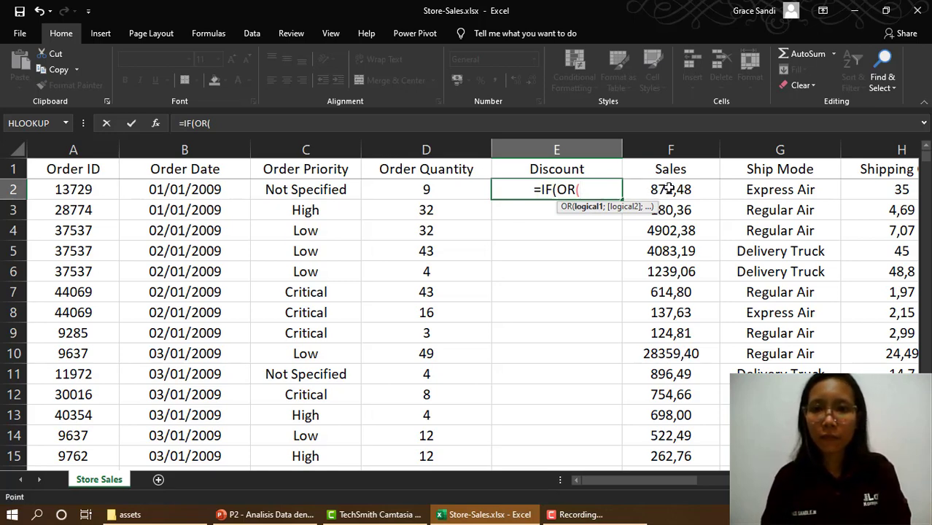
pyautogui.click(668, 188)
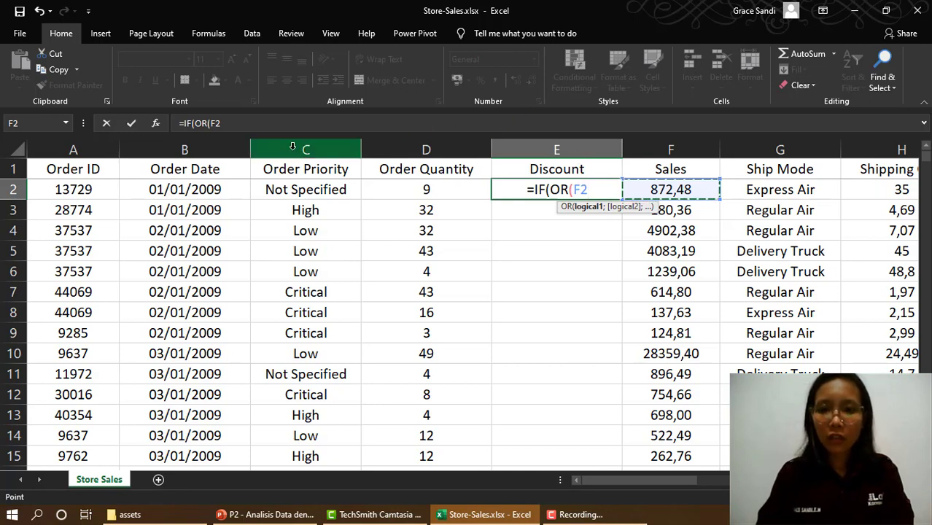
pyautogui.write('>')
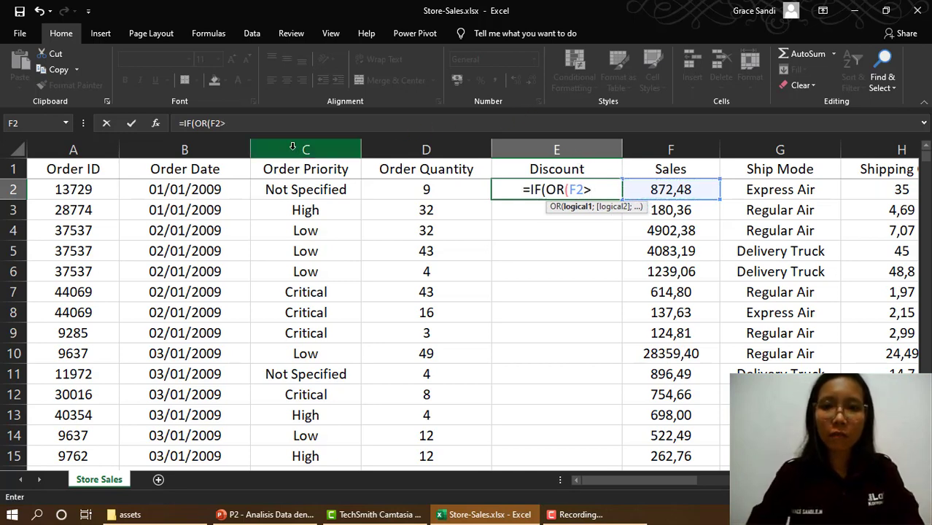
pyautogui.write('10000')
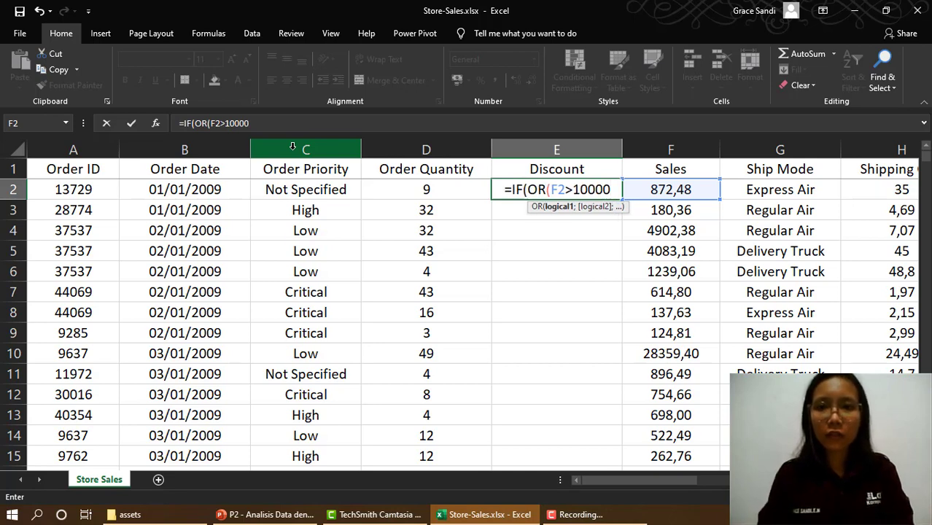
pyautogui.write(';')
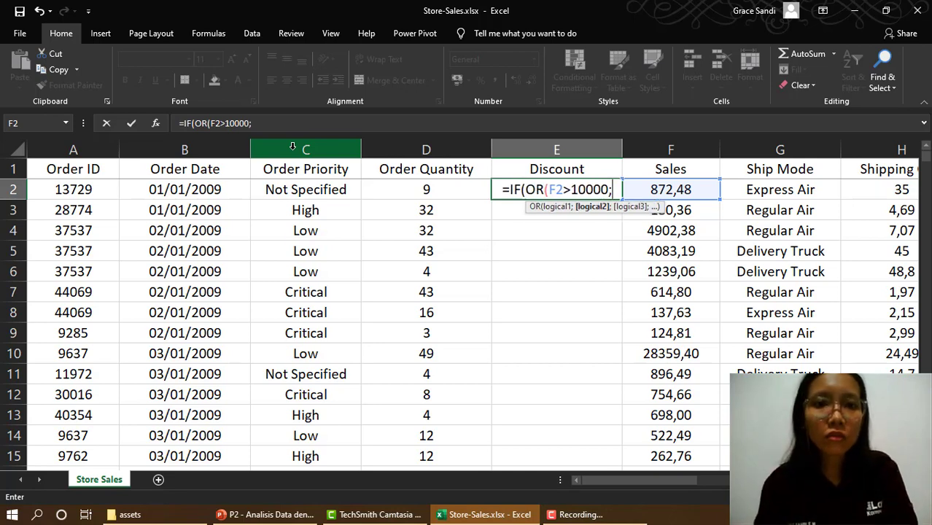
# Step: Add C2="Critical" as the second OR condition and close the OR test in the E2 formula
pyautogui.click(335, 189)
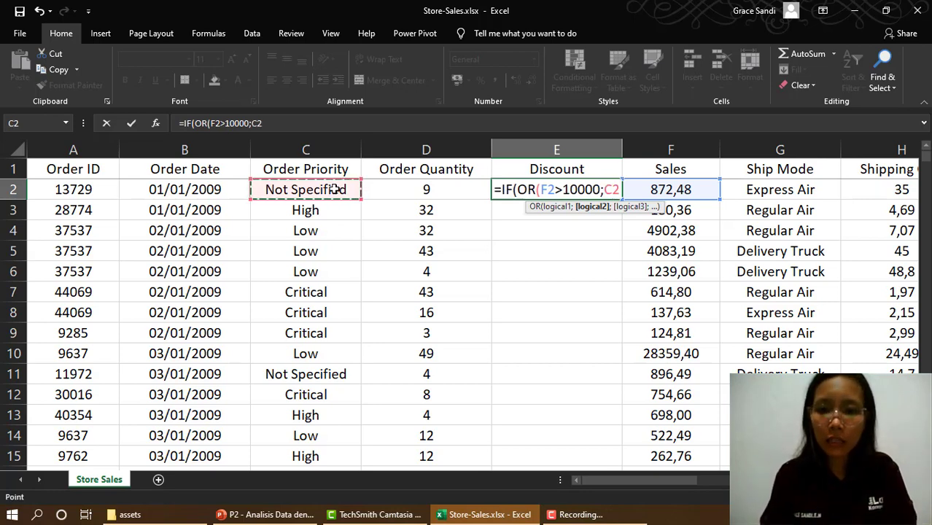
pyautogui.write('="Criti')
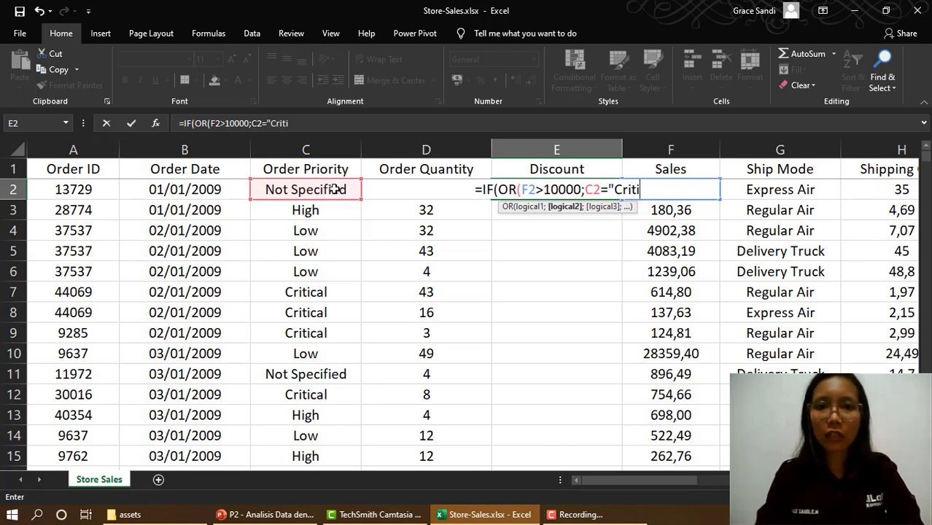
pyautogui.write('cal')
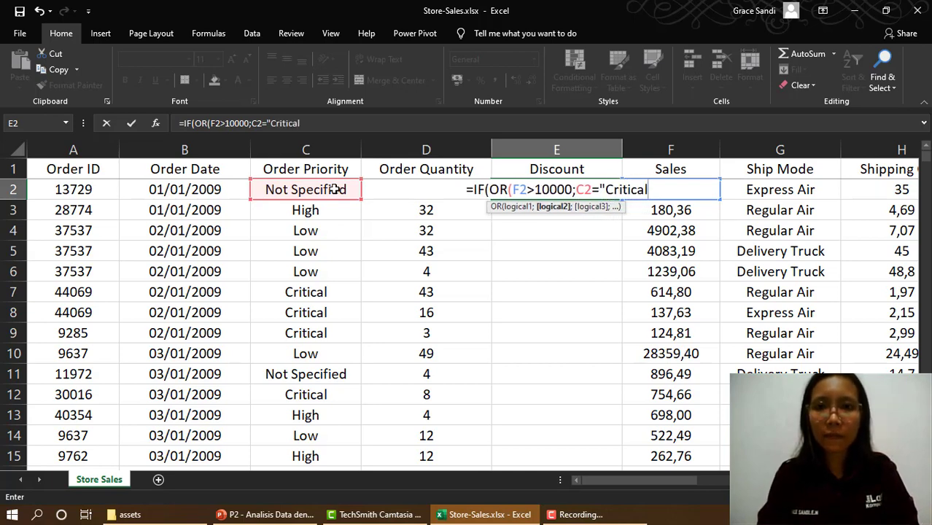
pyautogui.write('");')
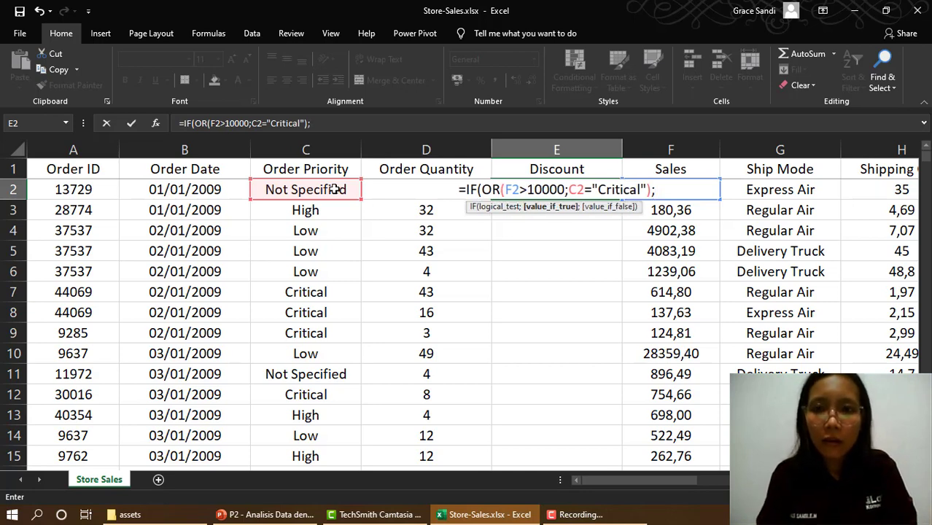
# Step: Set "Berikan diskon" as the value if true in the E2 IF formula
pyautogui.write('"')
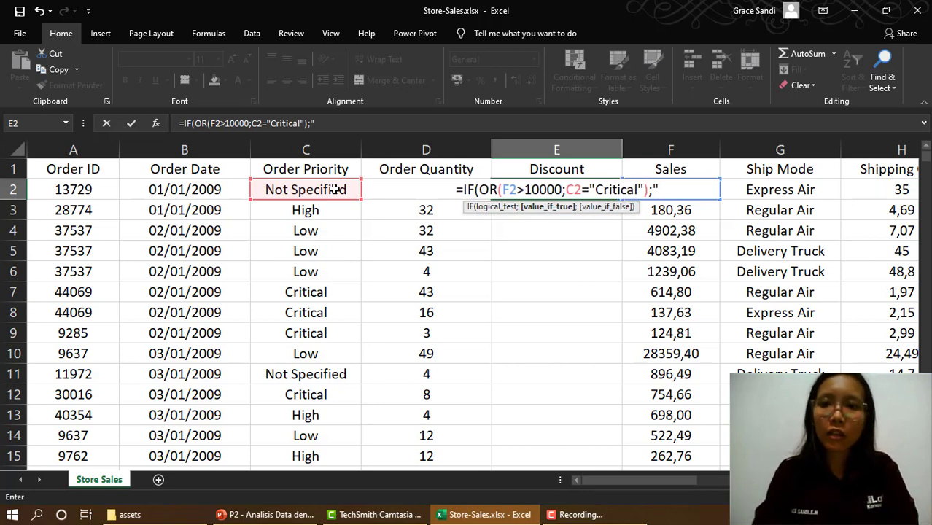
pyautogui.write('Berik')
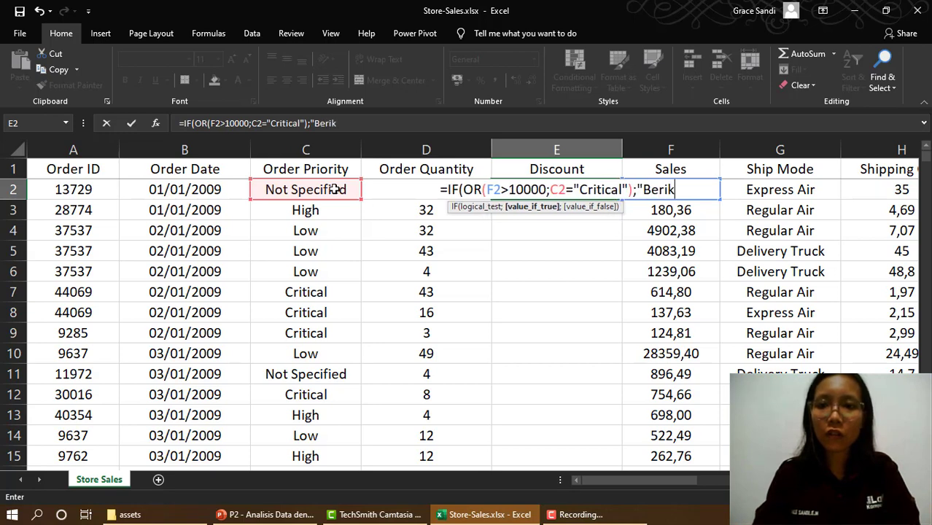
pyautogui.write('an disko')
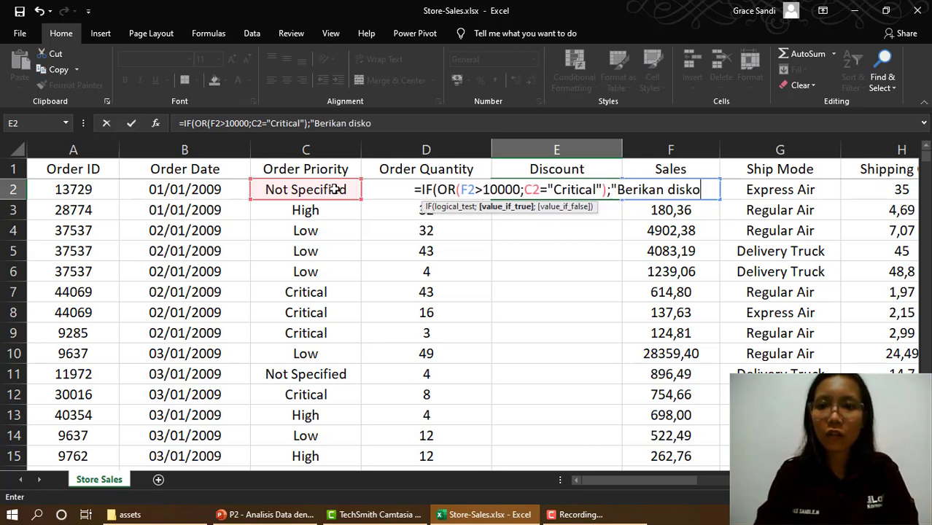
pyautogui.write('n";"')
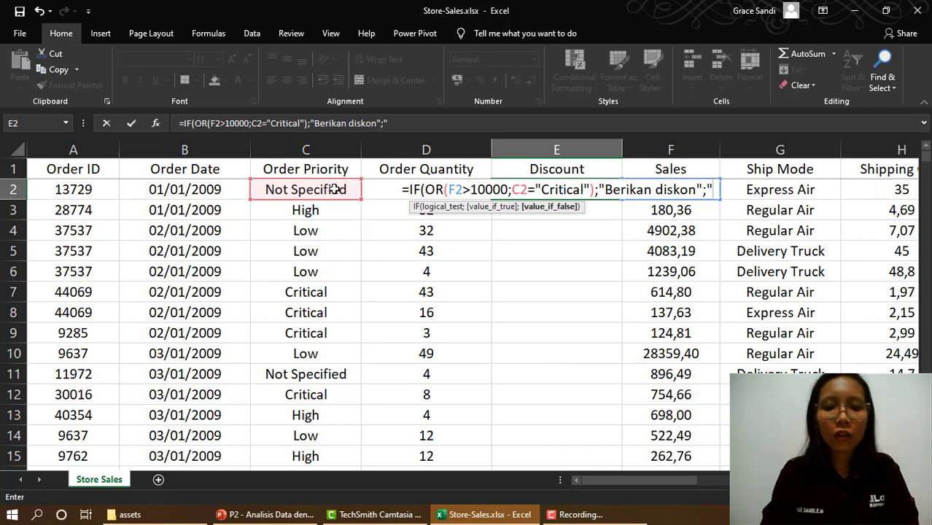
# Step: Complete the E2 formula with "Tawarkan produk baru" as the value if false, and fit column E's width to its contents
pyautogui.write('Tawark')
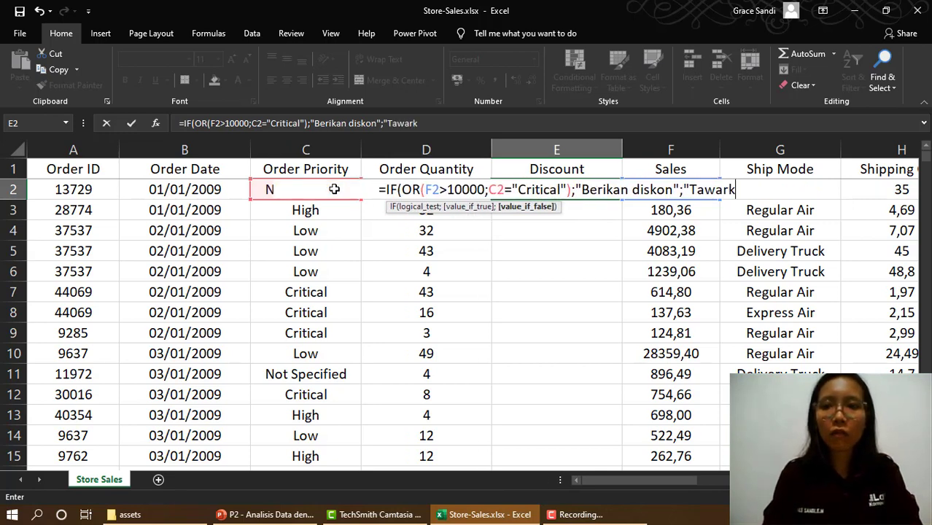
pyautogui.write('an produk baru')
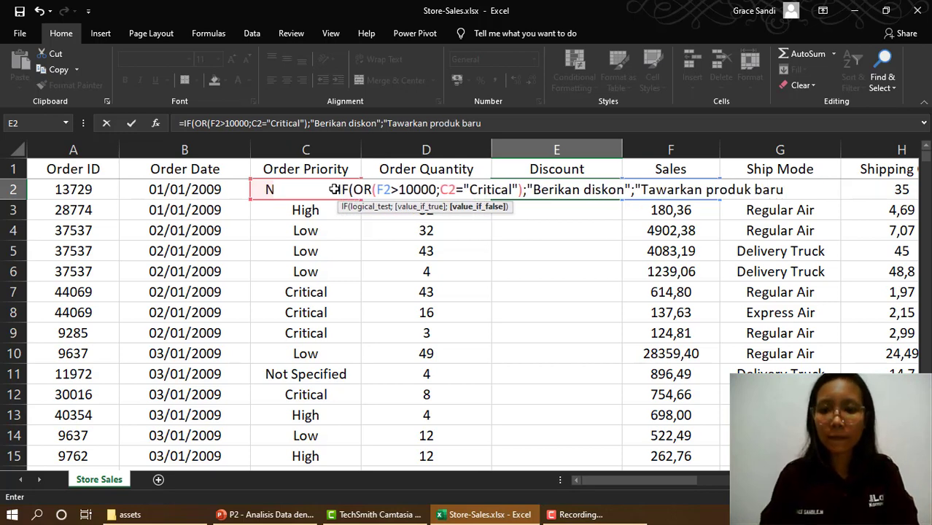
pyautogui.write('")')
pyautogui.hotkey('ctrl', 'Return')
pyautogui.press('Return')
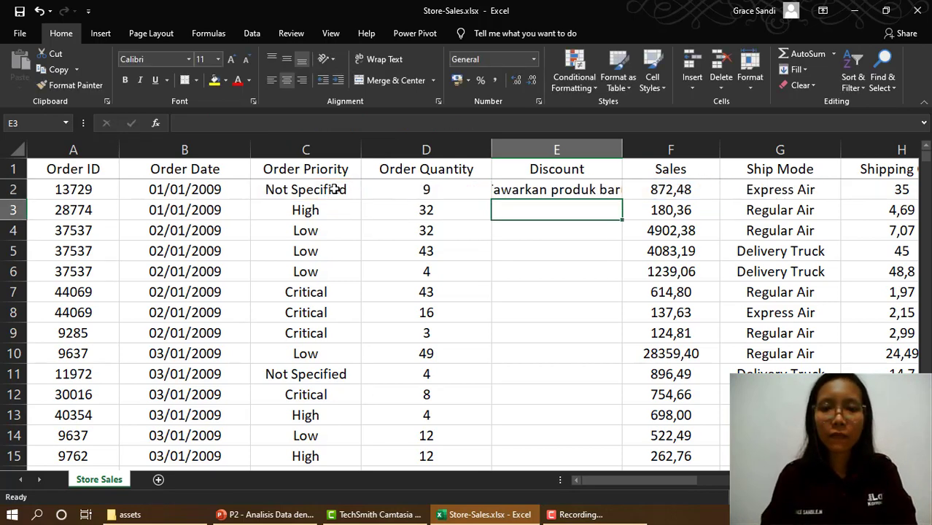
pyautogui.doubleClick(621, 149)
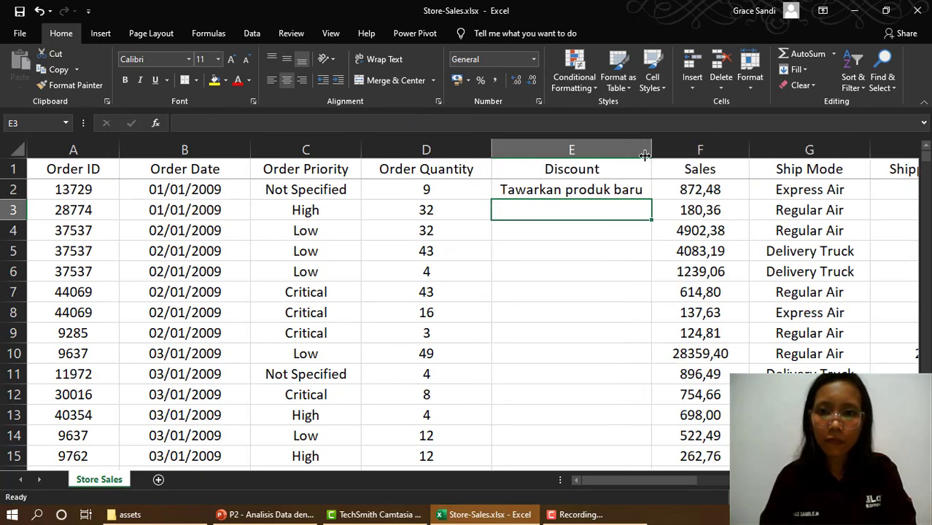
# Step: Check the E2 result against the order priority in C2 and the sales value in F2
pyautogui.click(618, 190)
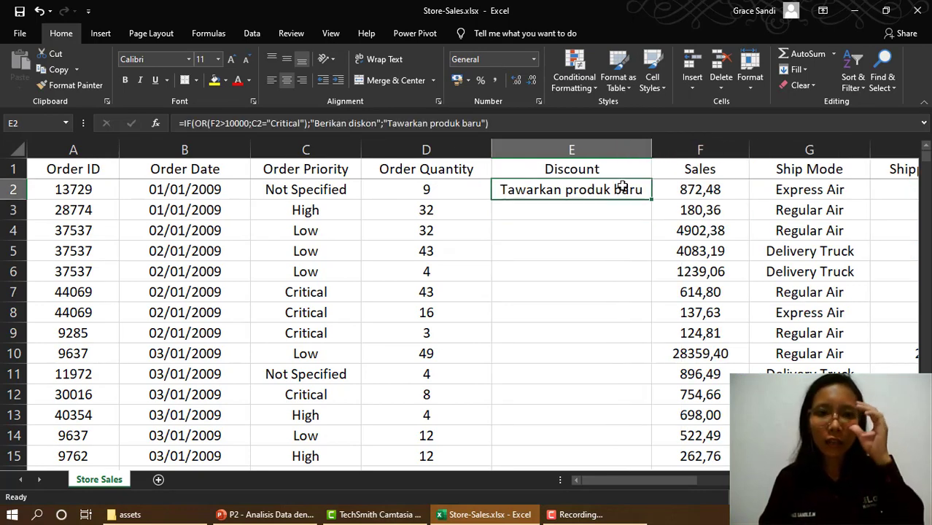
pyautogui.click(328, 191)
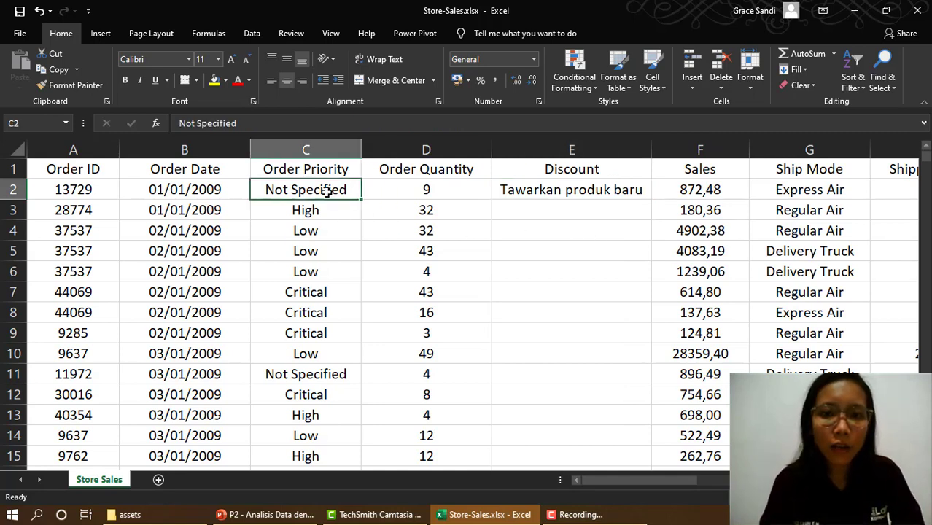
pyautogui.click(717, 187)
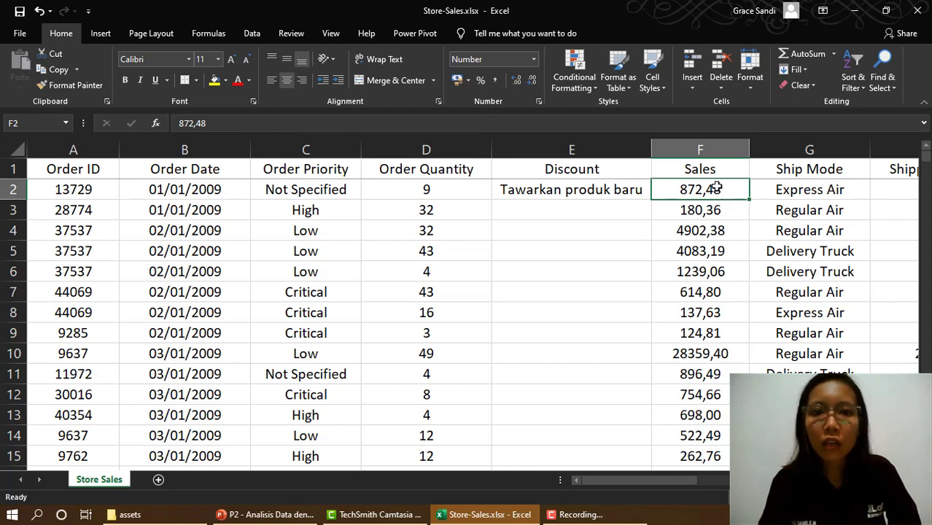
pyautogui.click(635, 193)
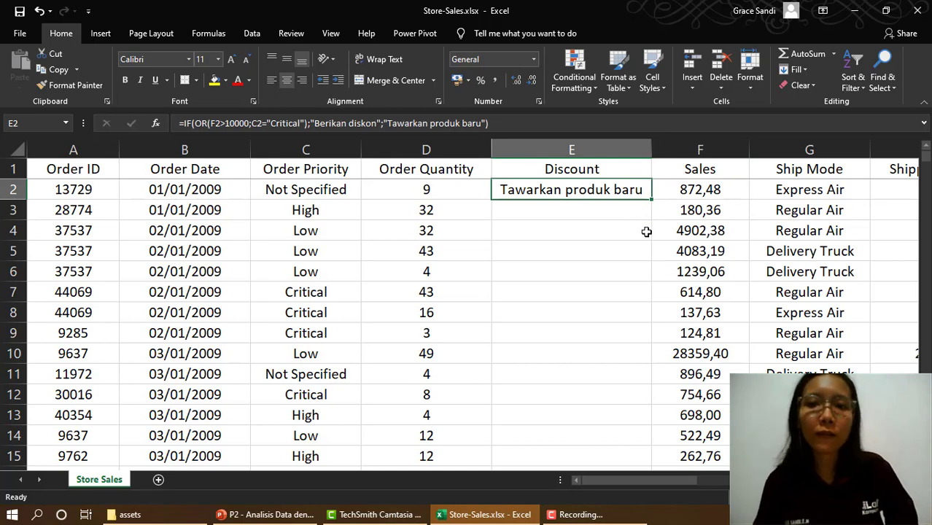
# Step: Review the other data columns from Ship Mode through Ship Date as possible criteria for the formula
pyautogui.moveTo(659, 480); pyautogui.dragTo(871, 472)
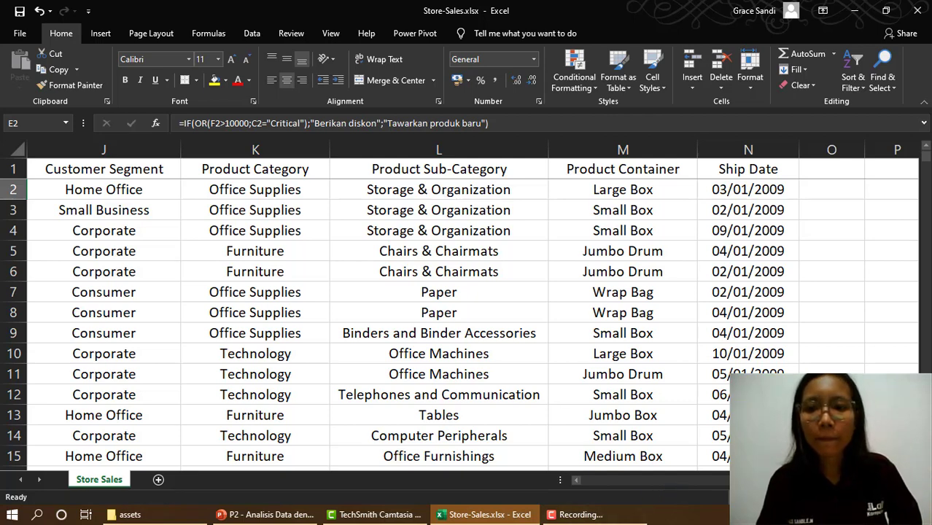
pyautogui.hscroll(-1, 469, 306)
pyautogui.hscroll(-5, 469, 306)
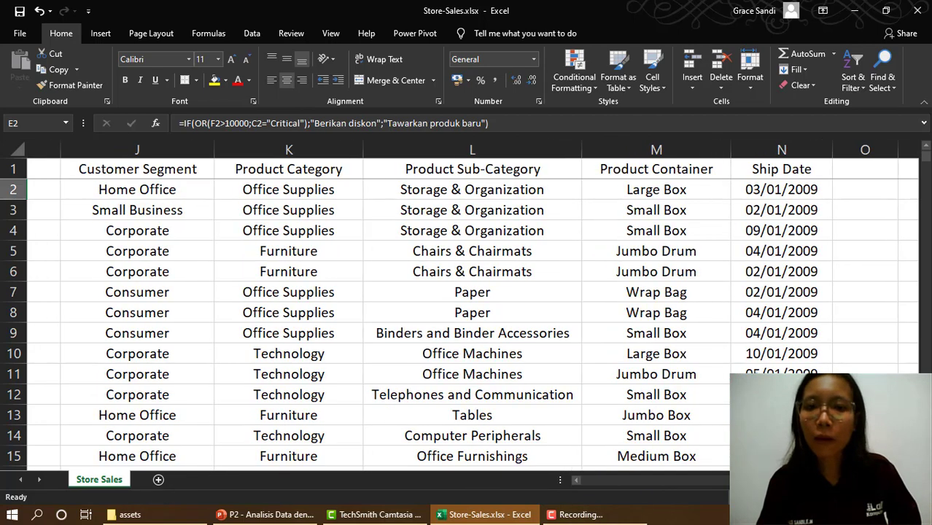
pyautogui.hscroll(2, 696, 401)
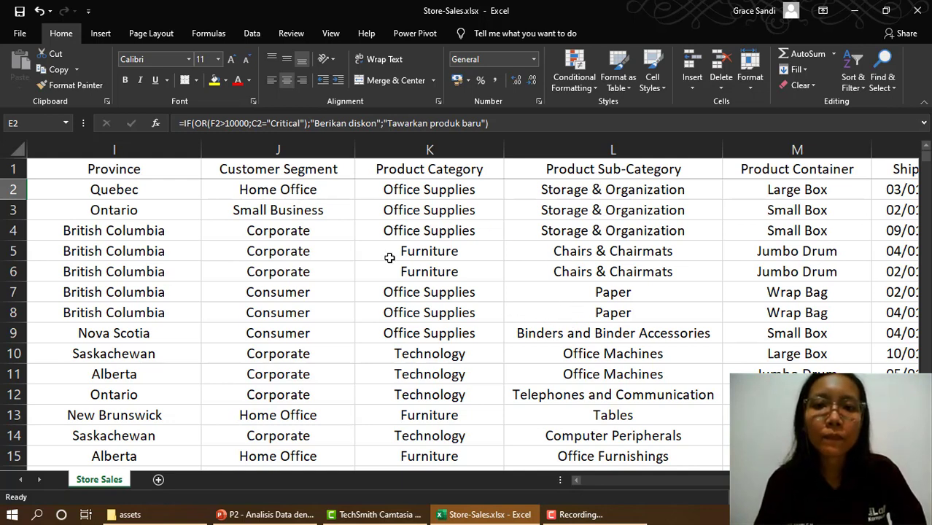
pyautogui.hscroll(-8, 632, 462)
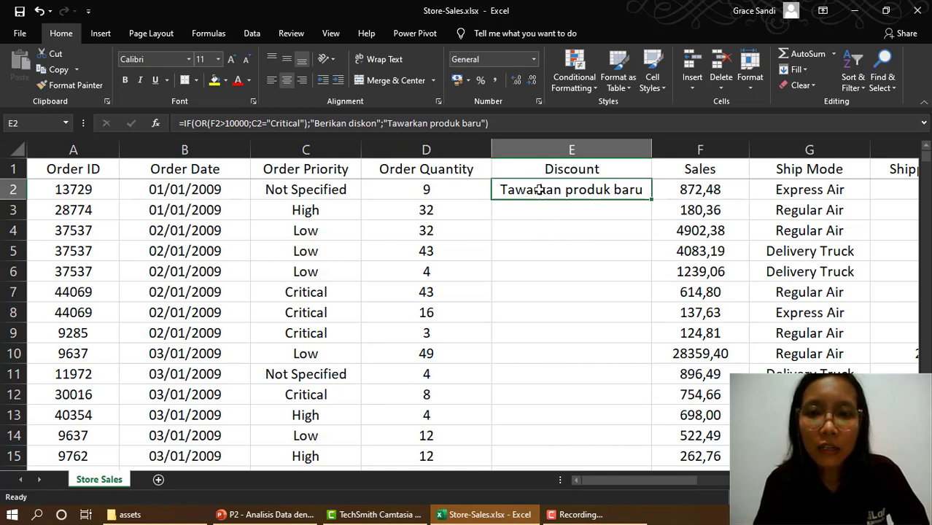
pyautogui.click(568, 204)
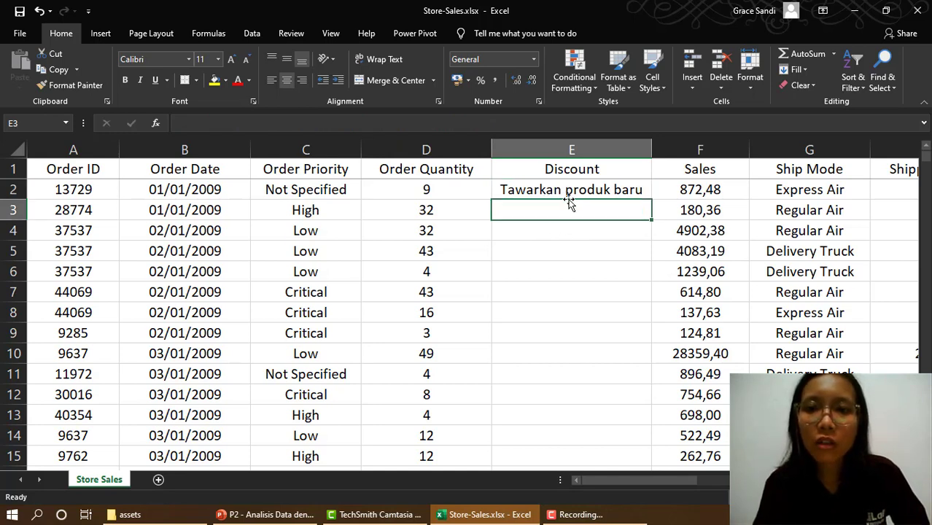
pyautogui.click(564, 189)
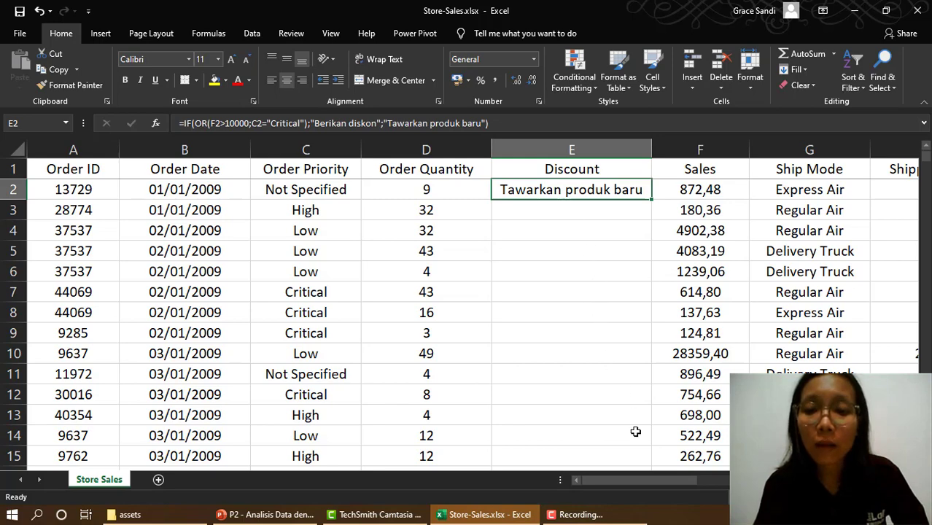
pyautogui.moveTo(670, 489); pyautogui.dragTo(734, 502)
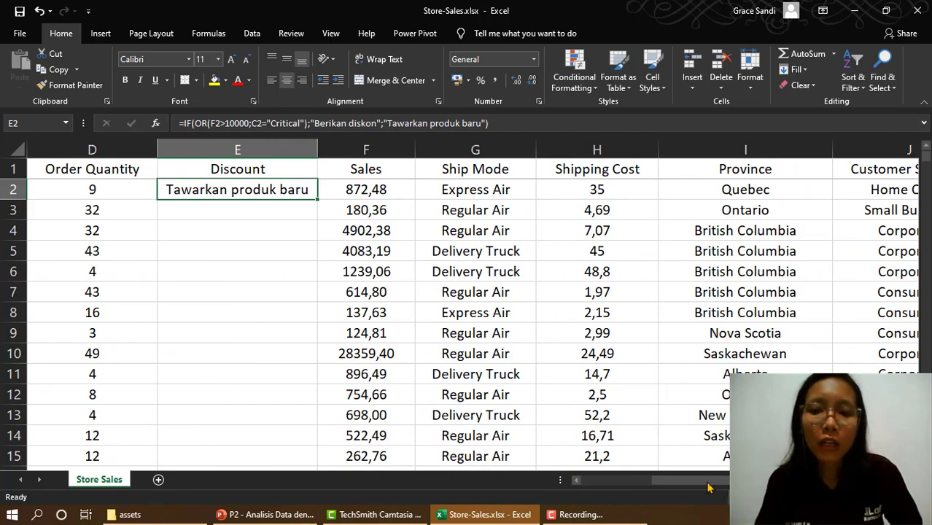
pyautogui.moveTo(706, 486); pyautogui.dragTo(740, 492)
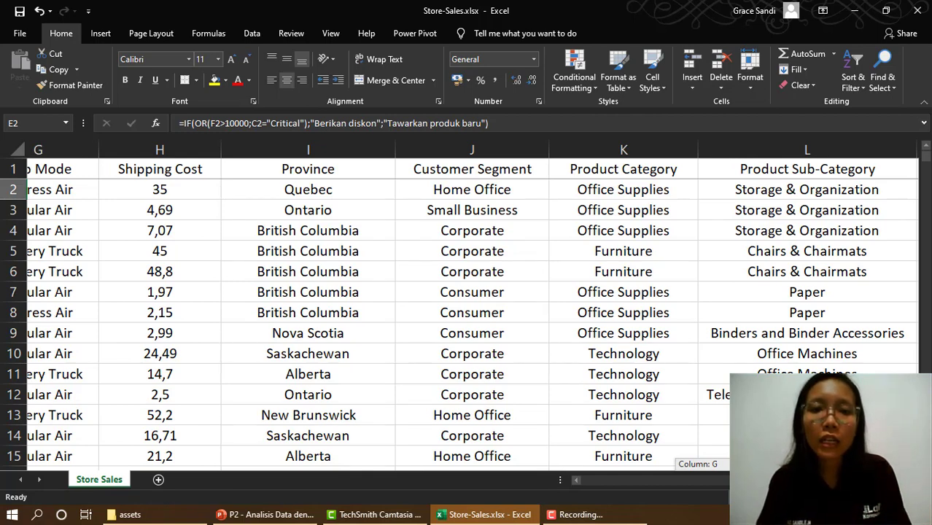
pyautogui.moveTo(740, 491); pyautogui.dragTo(736, 491)
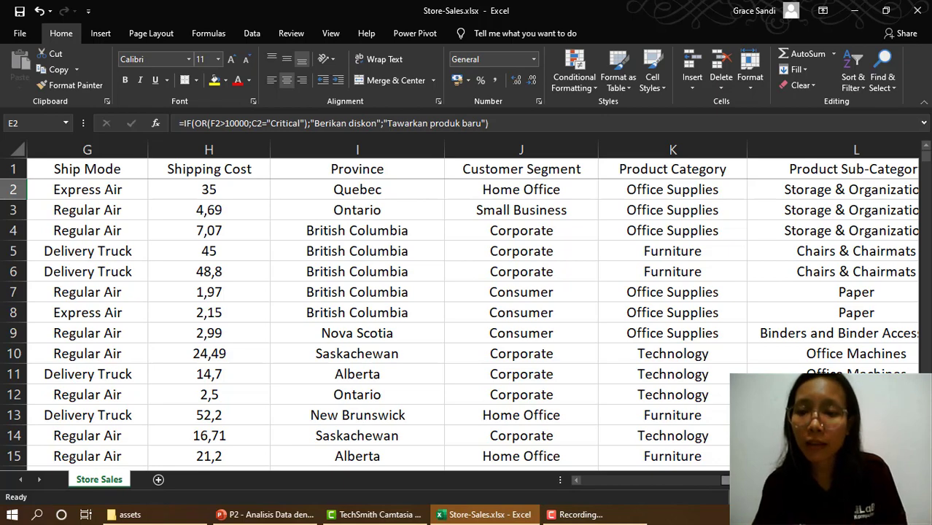
pyautogui.hscroll(-6, 562, 463)
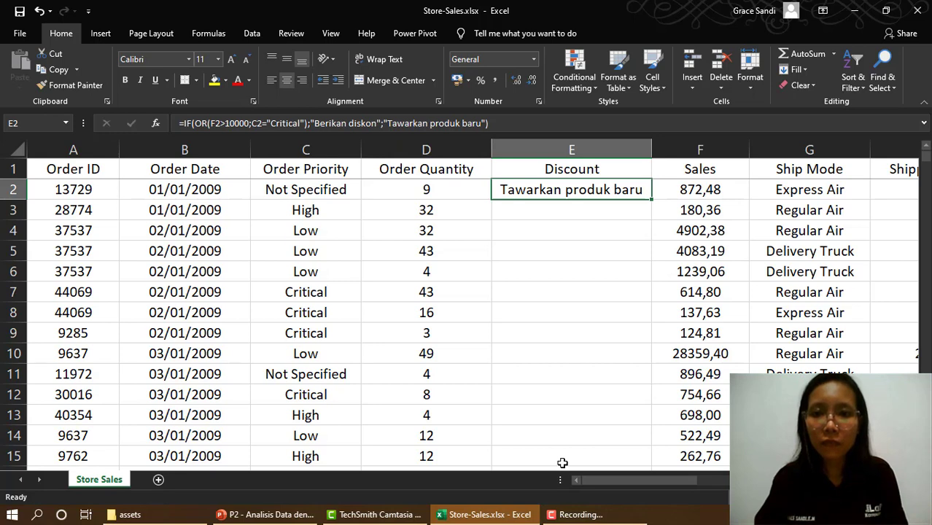
# Step: Fill the E2 formula down the entire Discount column
pyautogui.press('Down')
pyautogui.press('Up')
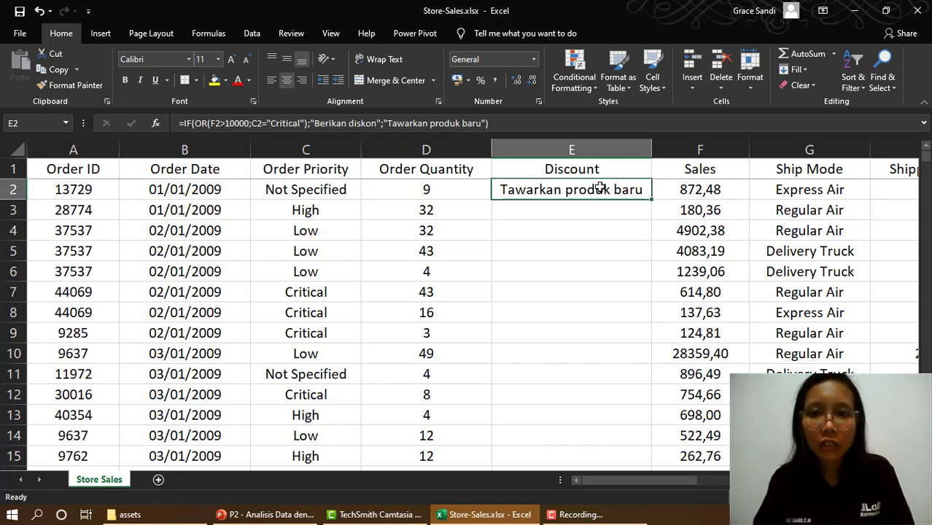
pyautogui.doubleClick(651, 201)
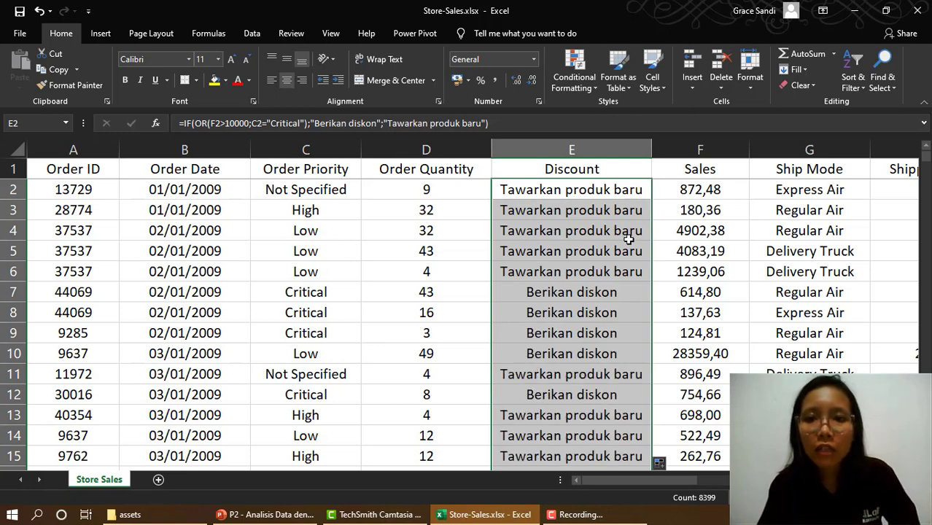
# Step: Compare the filled Discount result in E7 with the order priority in C7, and check the priority in C12
pyautogui.click(597, 299)
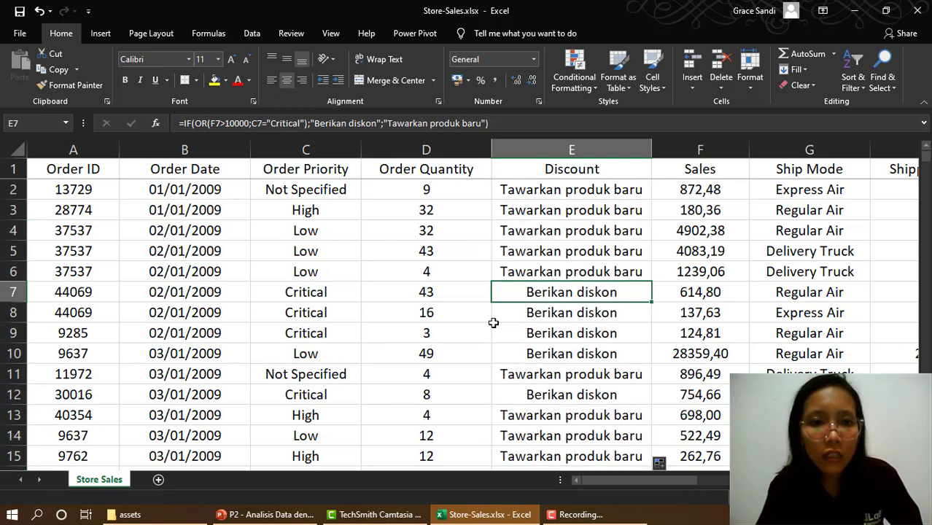
pyautogui.click(326, 294)
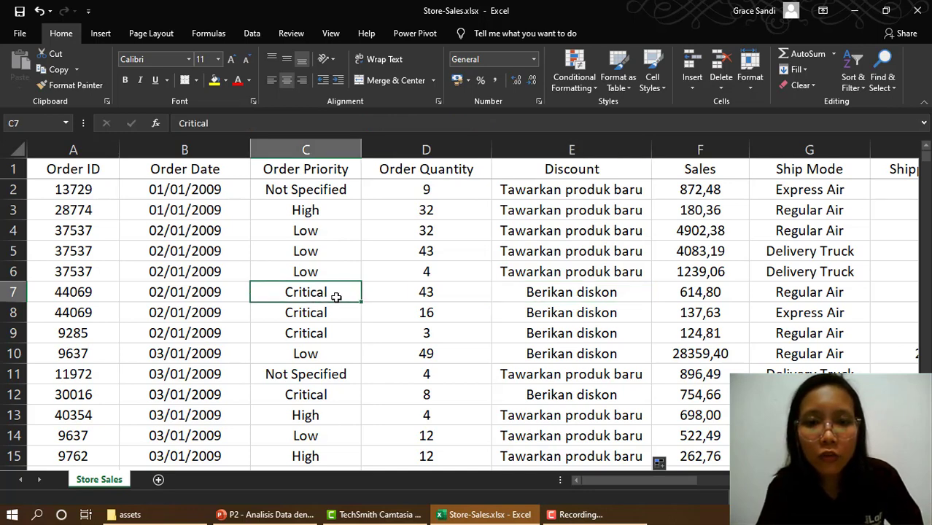
pyautogui.click(571, 290)
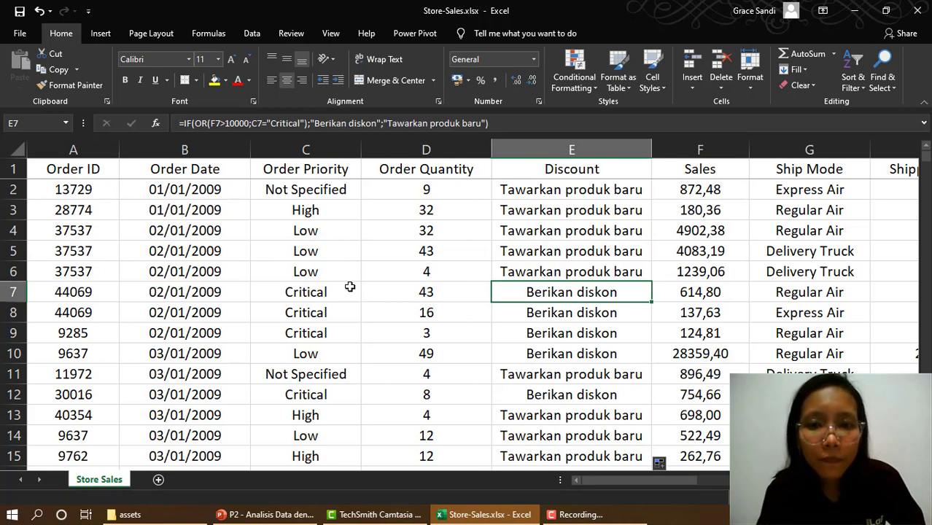
pyautogui.click(305, 396)
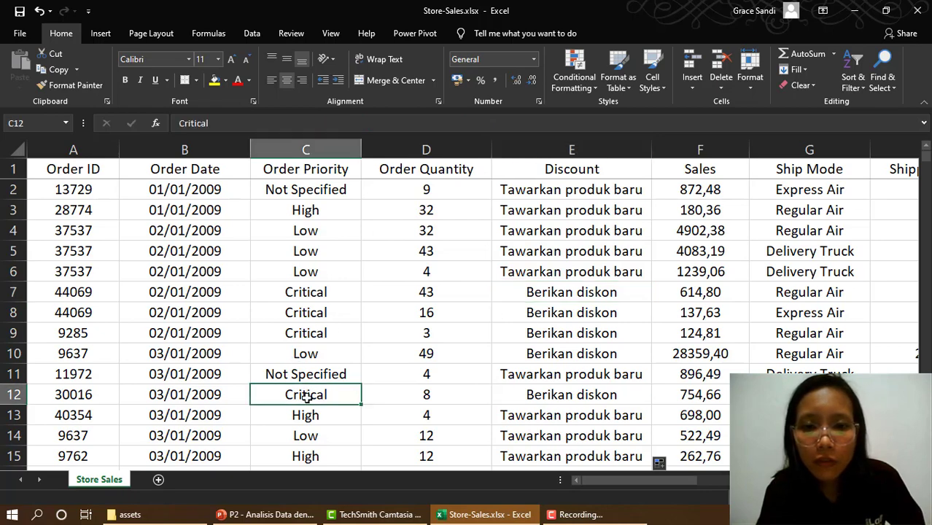
# Step: Look through the rows below for non-Critical orders with sales over 10000 and inspect the Discount formula in E51
pyautogui.scroll(-2, 427, 385)
pyautogui.scroll(-1, 429, 382)
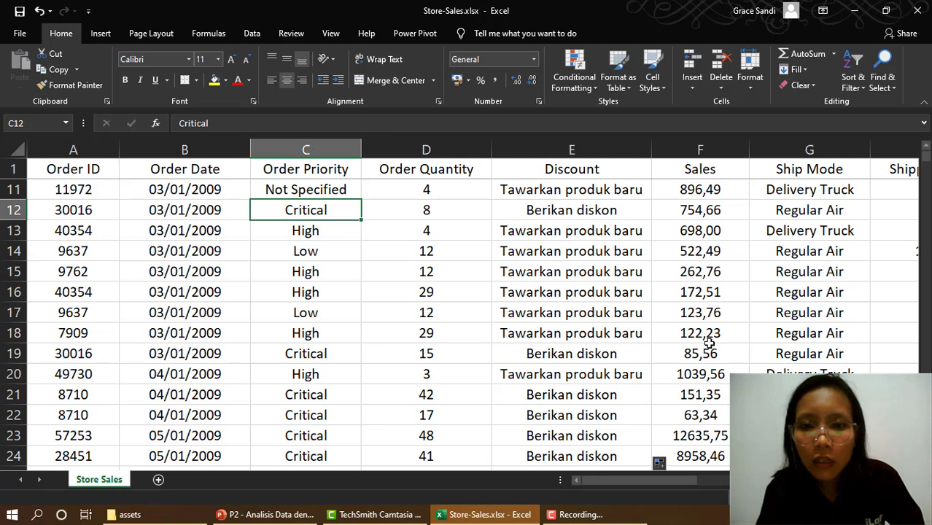
pyautogui.scroll(-3, 707, 344)
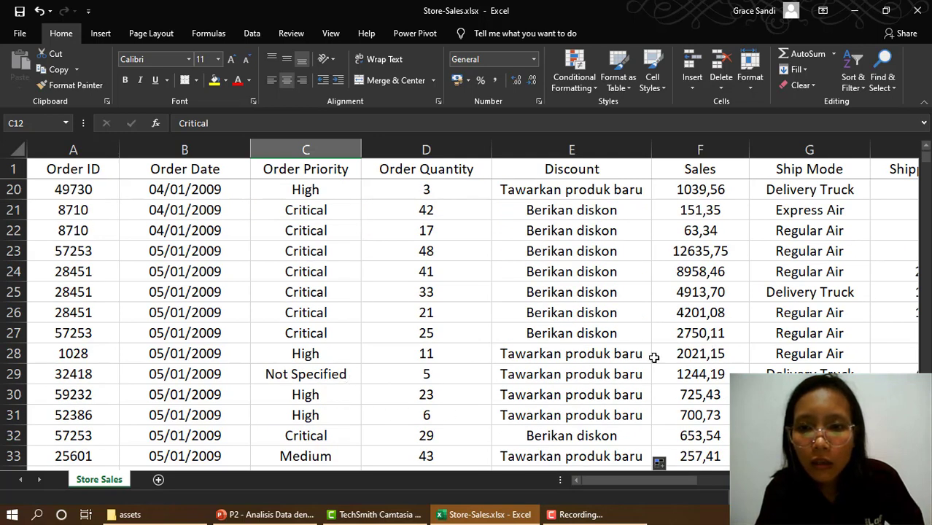
pyautogui.click(706, 335)
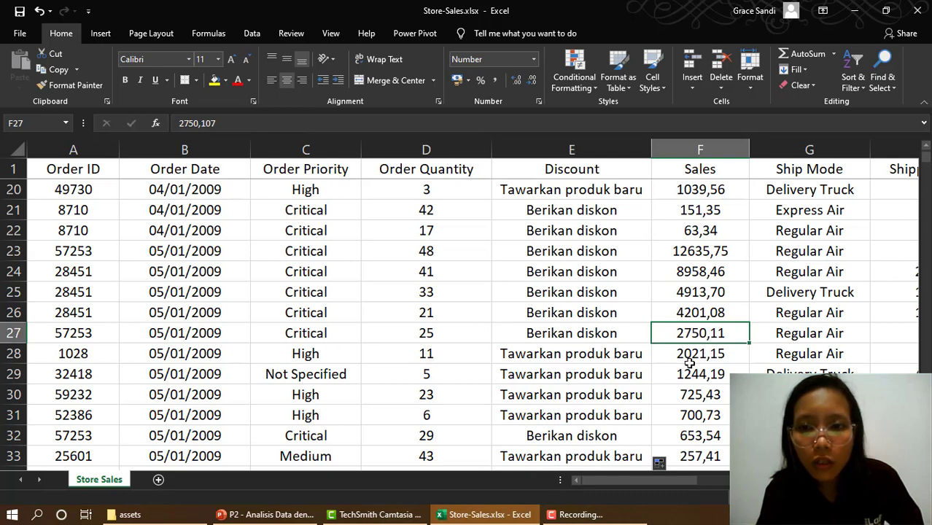
pyautogui.scroll(-1, 707, 330)
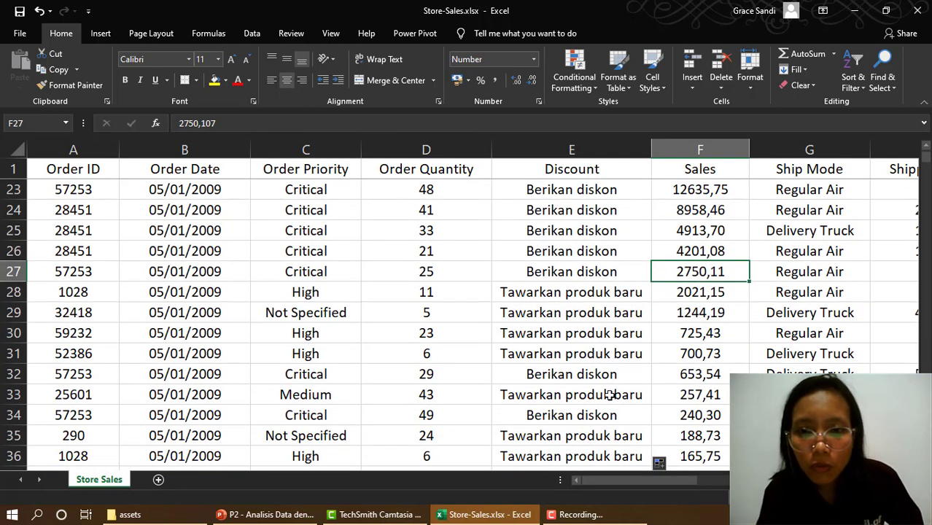
pyautogui.scroll(-2, 575, 422)
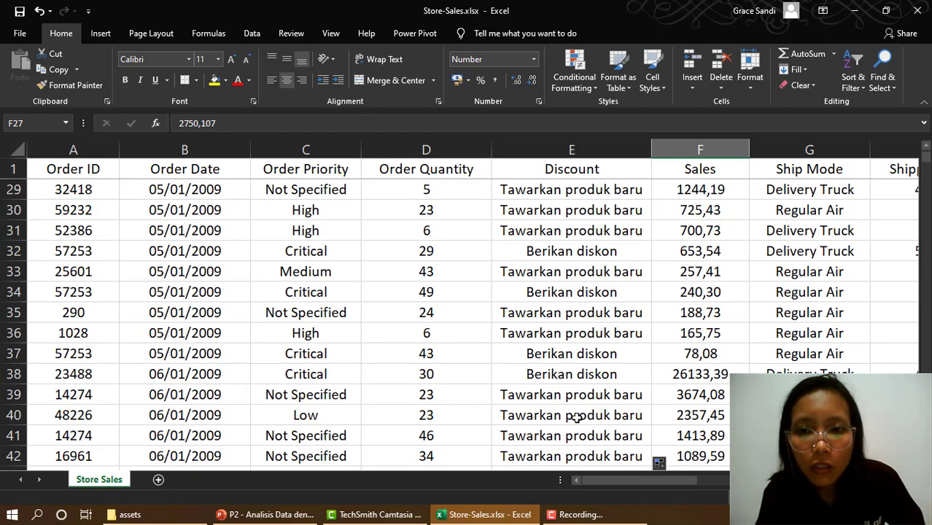
pyautogui.scroll(-2, 576, 419)
pyautogui.scroll(-4, 575, 417)
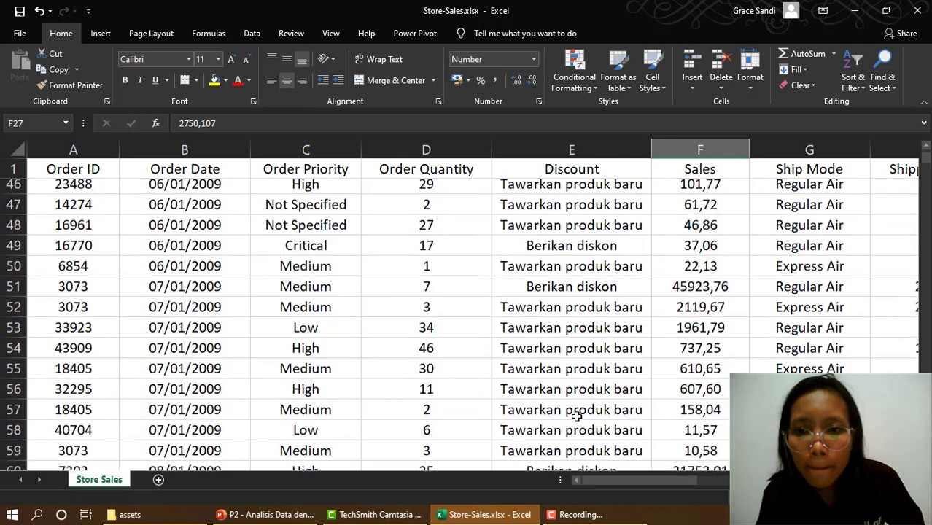
pyautogui.click(629, 275)
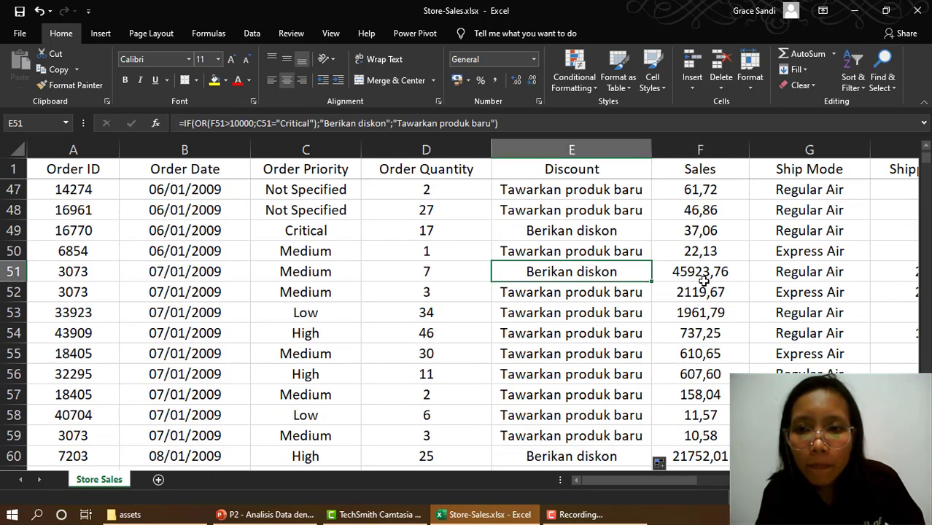
# Step: Check the sales value in F51 and the order priority in C51 against the Discount result in E51
pyautogui.click(698, 271)
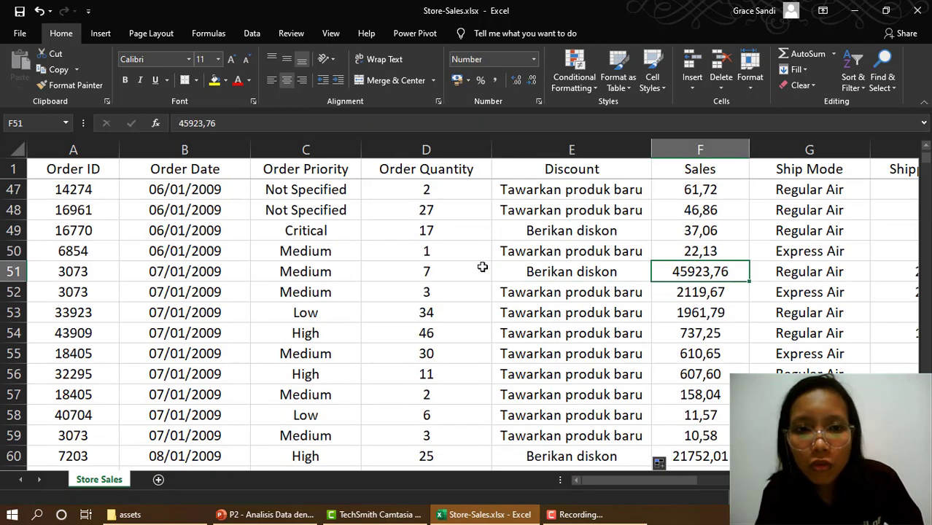
pyautogui.click(337, 273)
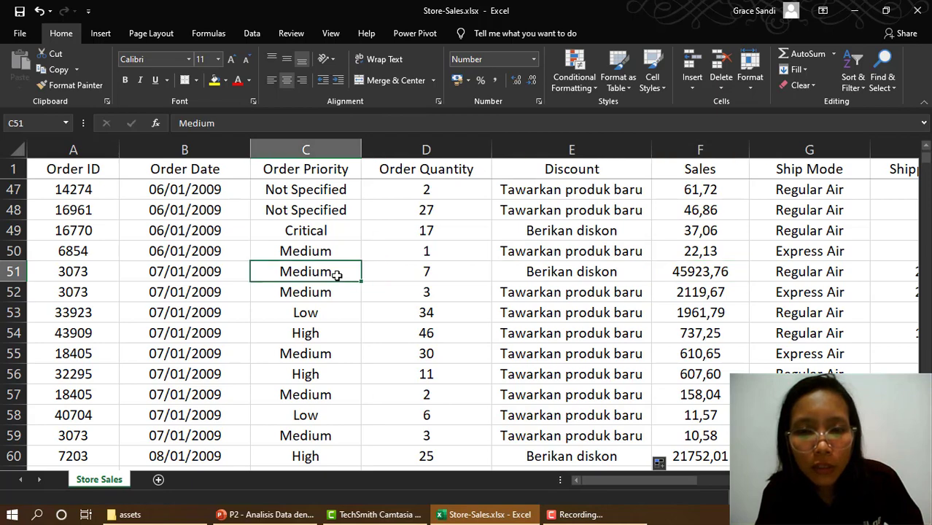
pyautogui.click(641, 273)
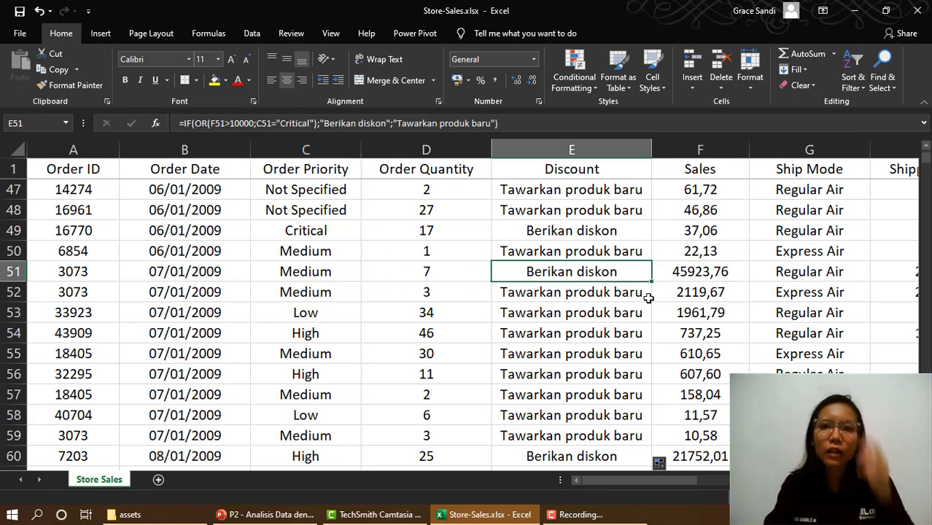
# Step: Return to the first data rows and inspect the Discount formula in E2
pyautogui.scroll(15, 625, 327)
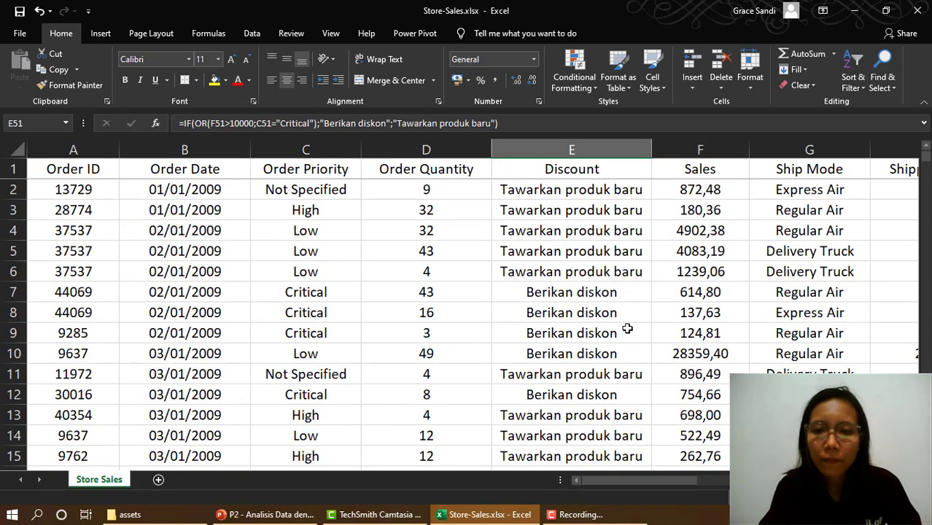
pyautogui.click(534, 190)
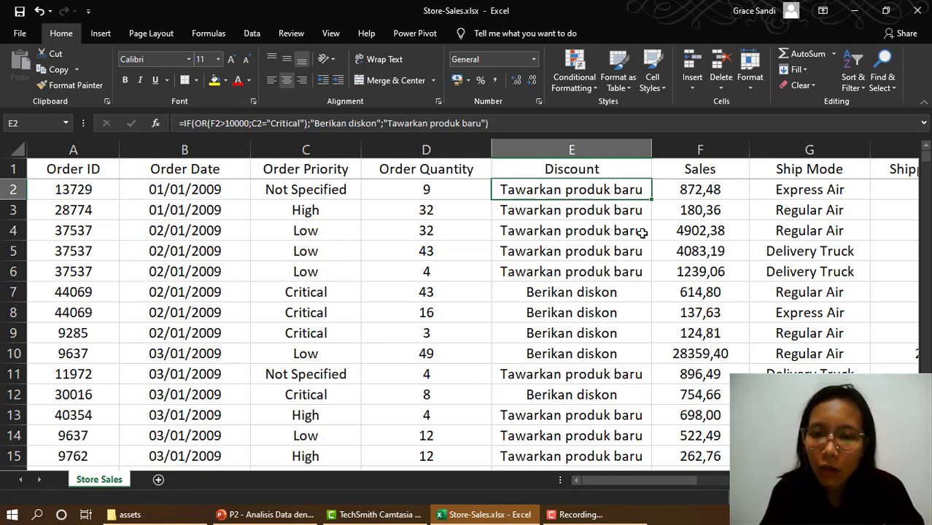
pyautogui.click(616, 149)
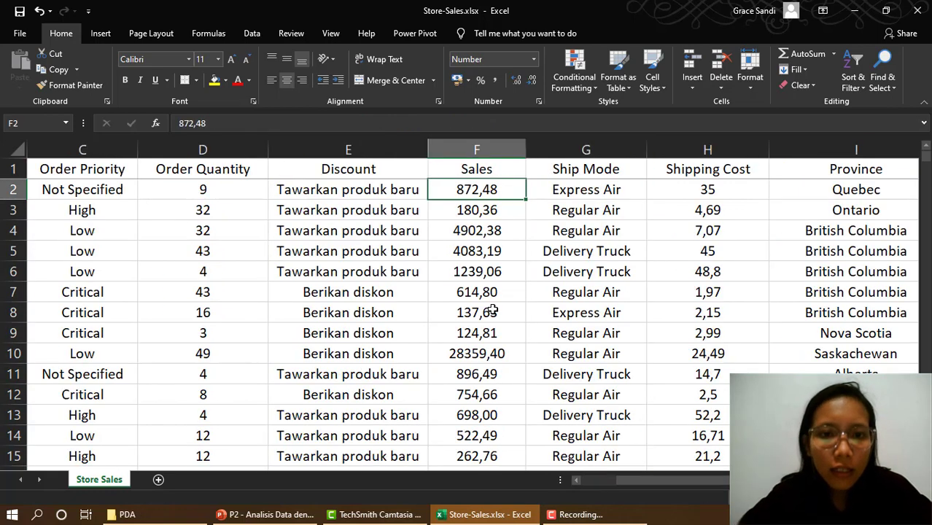
# Step: Compare the Discount formulas in E7 and E10, and check the sales value in F7 against its result
pyautogui.click(382, 296)
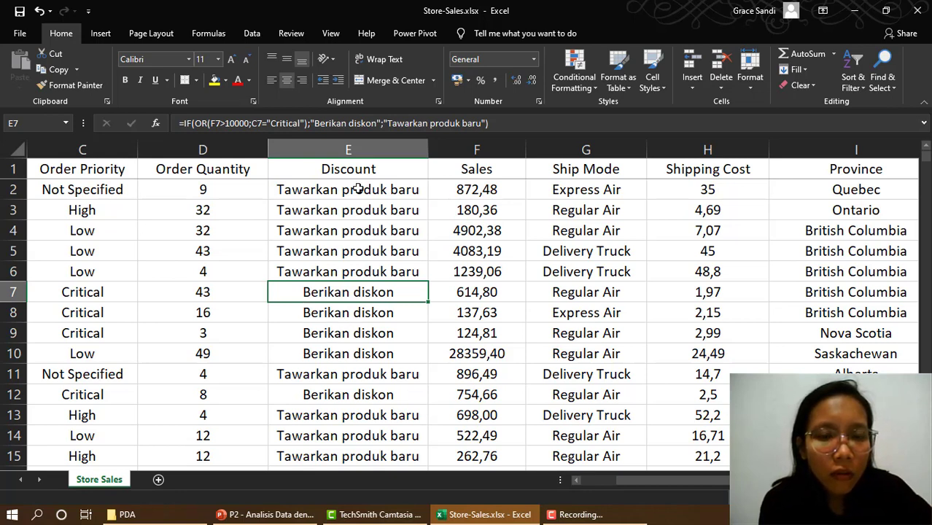
pyautogui.click(325, 354)
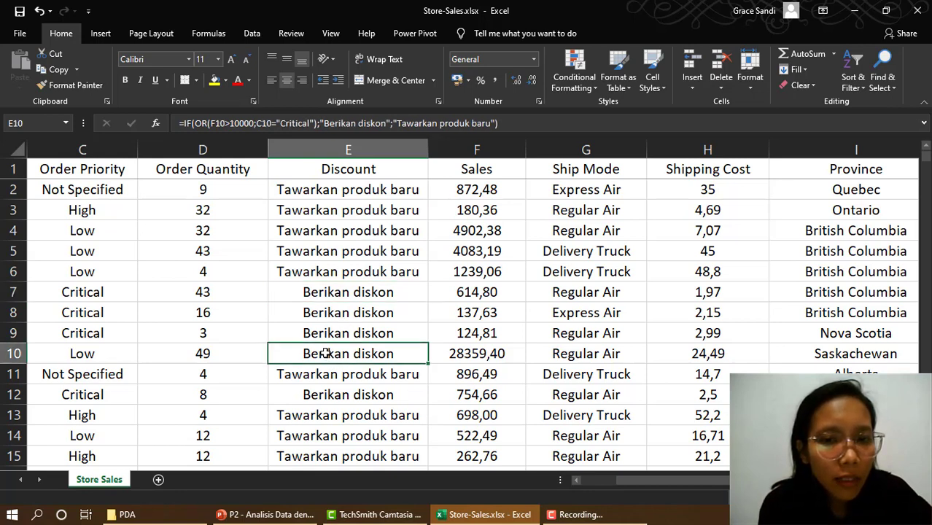
pyautogui.click(408, 313)
pyautogui.click(409, 300)
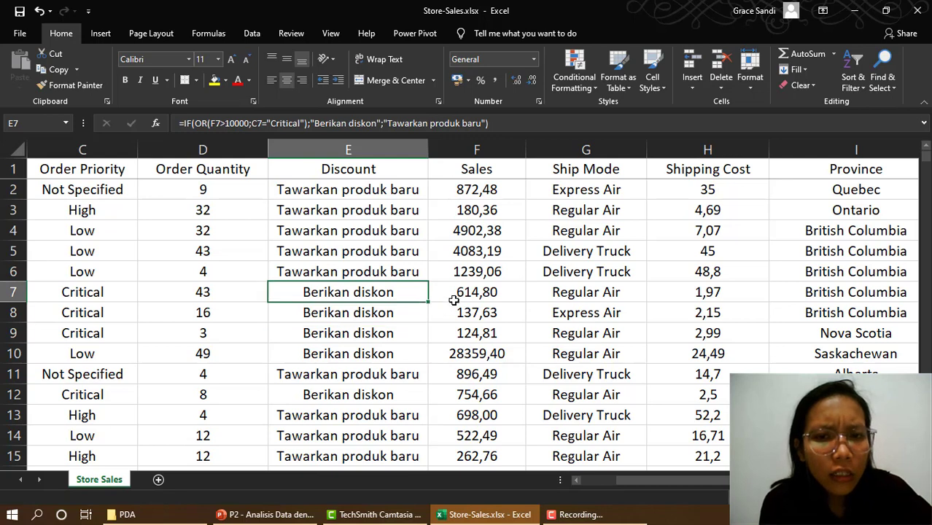
pyautogui.click(453, 298)
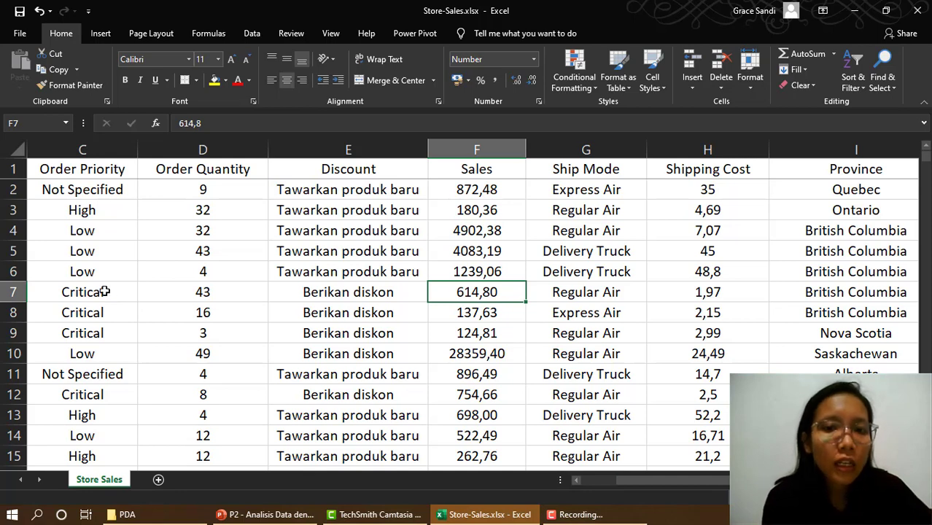
pyautogui.click(339, 297)
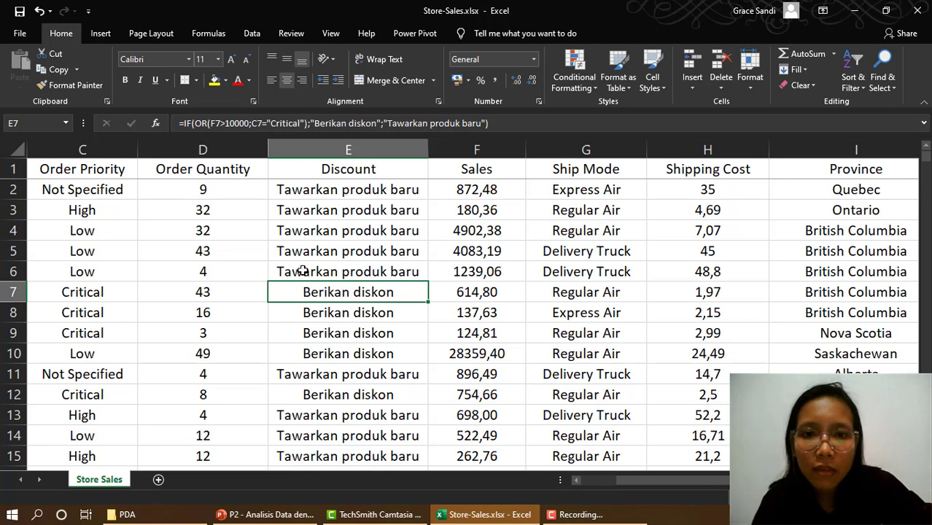
# Step: Insert a blank column between Discount and Sales and make it narrower
pyautogui.click(506, 149)
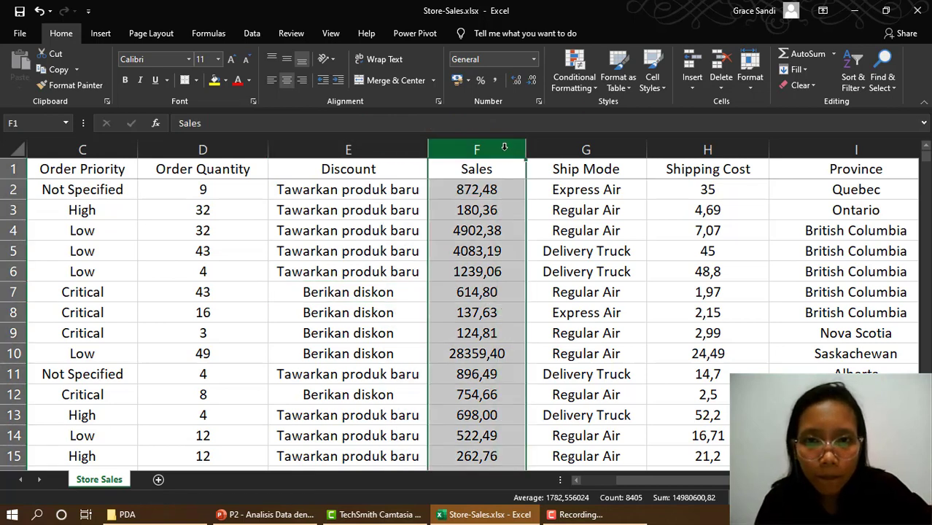
pyautogui.rightClick(504, 149)
pyautogui.click(548, 249)
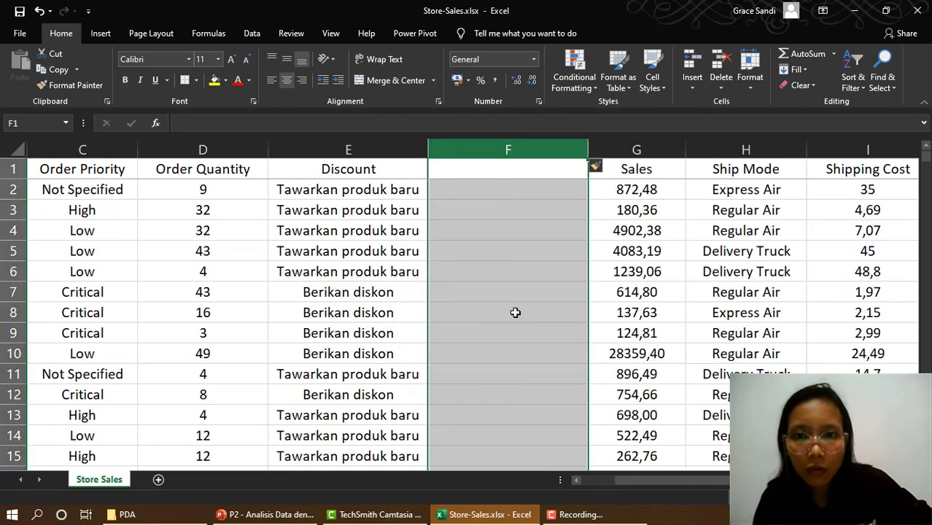
pyautogui.click(527, 191)
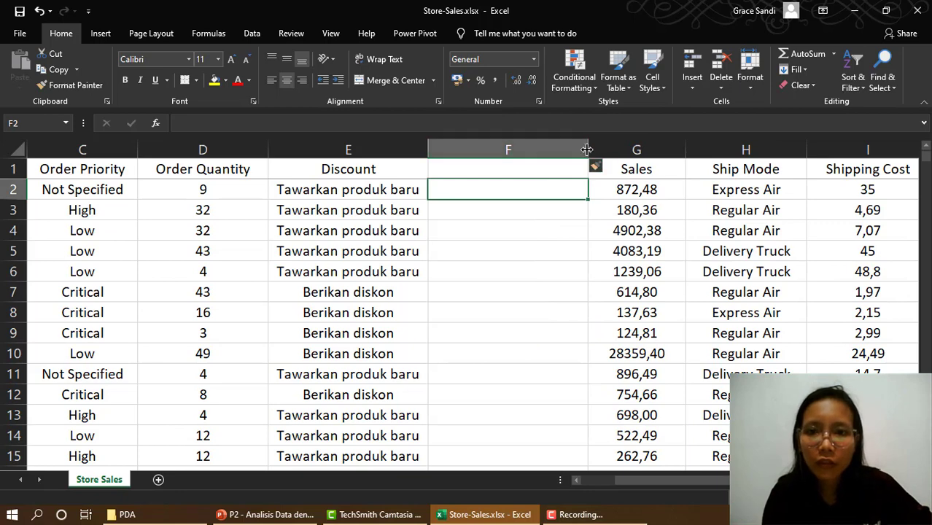
pyautogui.moveTo(584, 144); pyautogui.dragTo(524, 164)
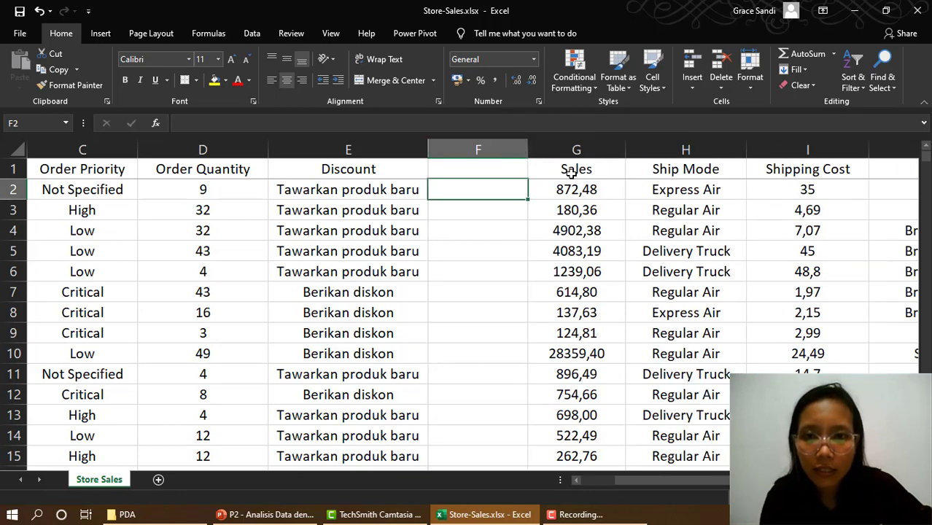
# Step: Enter the header Total Discount in F1
pyautogui.click(463, 176)
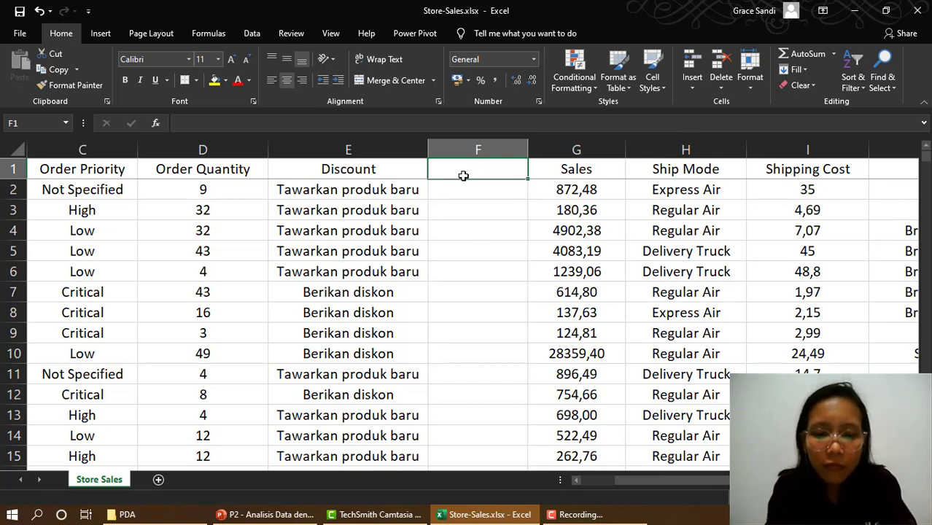
pyautogui.write('T')
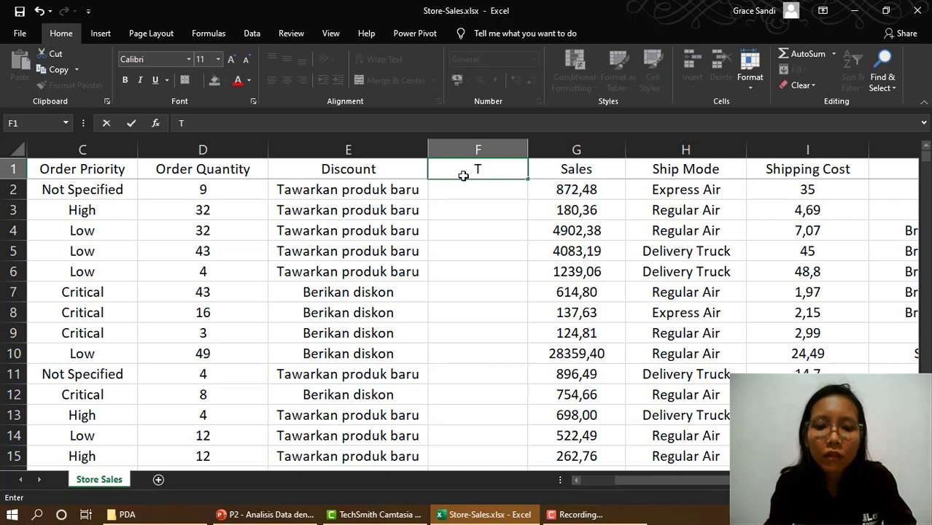
pyautogui.write('otal ')
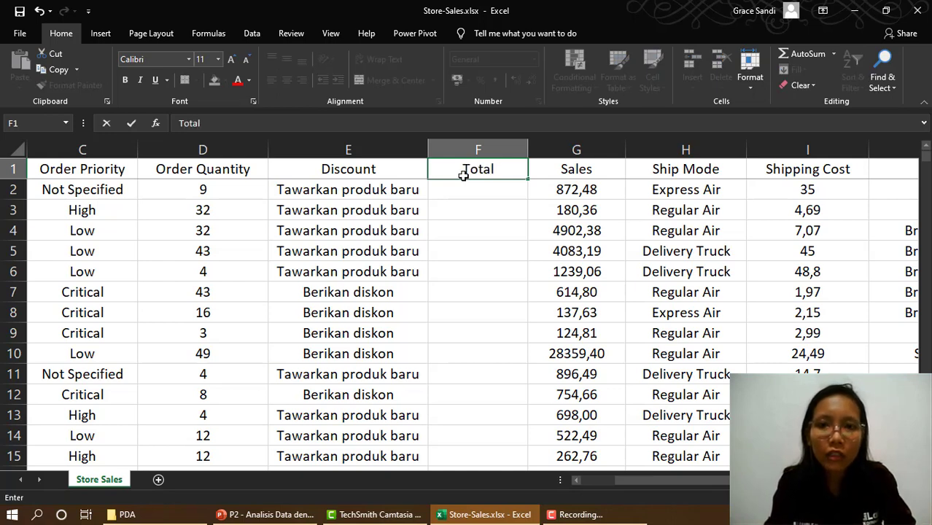
pyautogui.write('Discou')
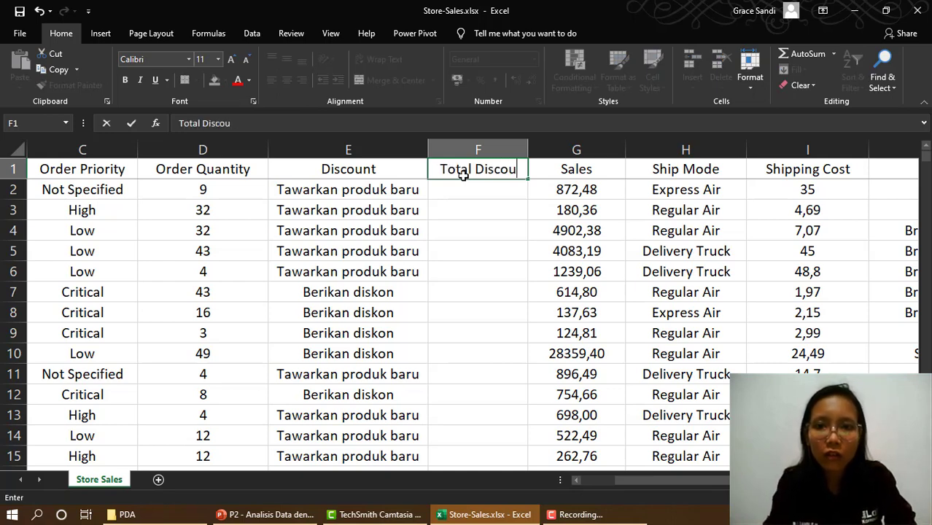
pyautogui.write('nt')
pyautogui.press('Return')
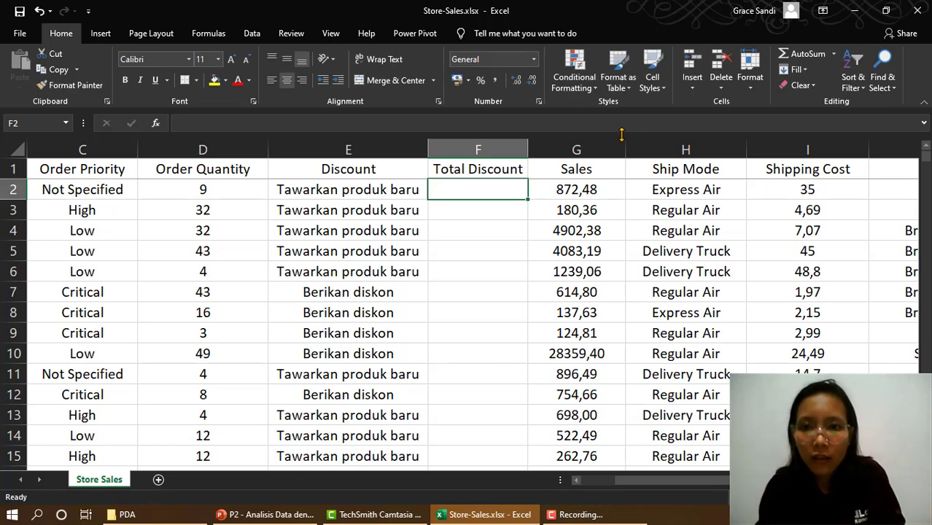
# Step: Insert three blank columns between Sales and Ship Mode
pyautogui.click(636, 150)
pyautogui.rightClick(649, 148)
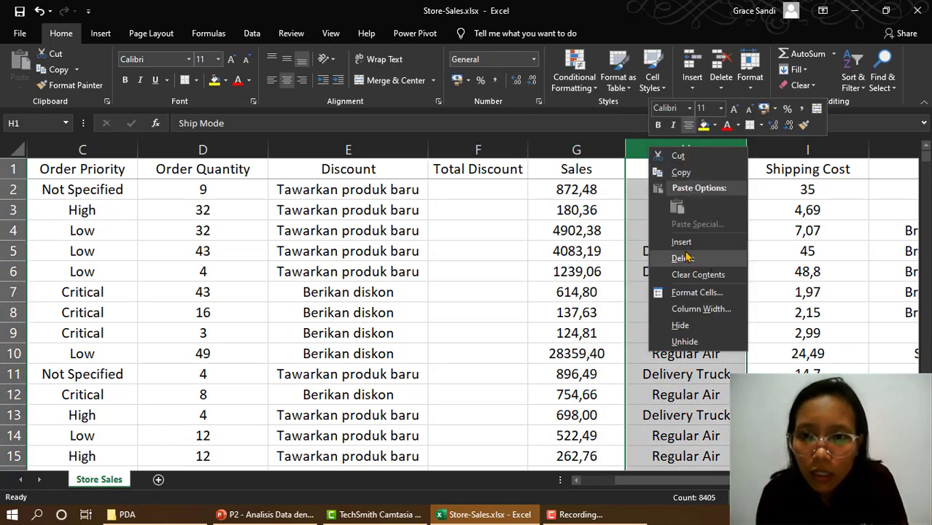
pyautogui.click(681, 241)
pyautogui.rightClick(660, 151)
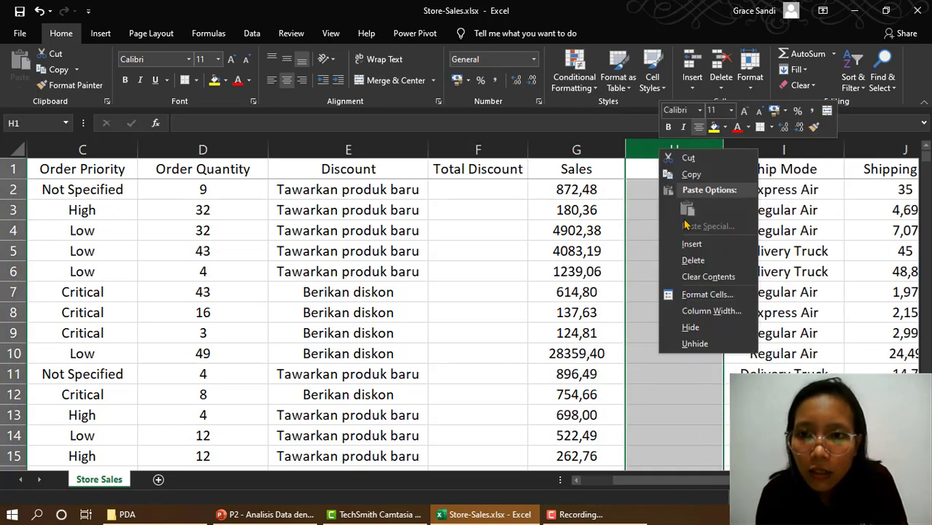
pyautogui.click(689, 242)
pyautogui.rightClick(661, 150)
pyautogui.click(685, 240)
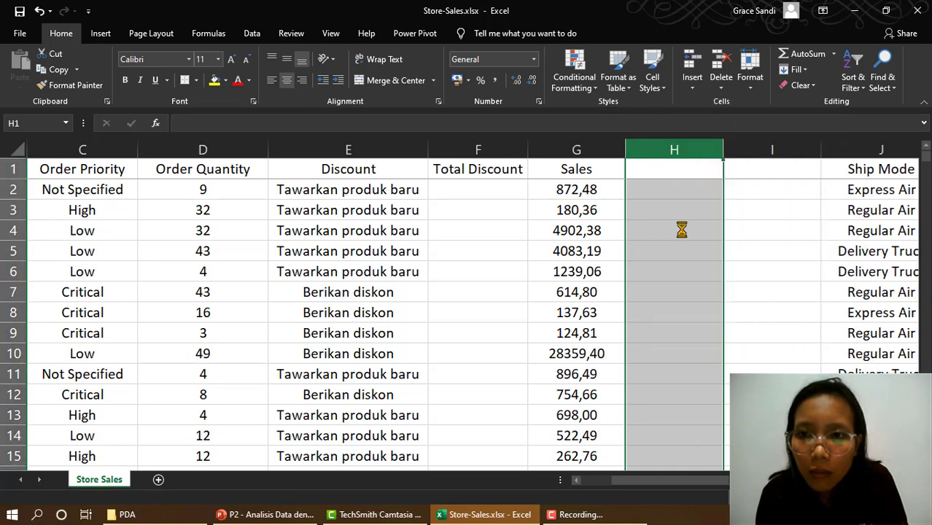
# Step: Look through the Sales values down to about row 27 to judge suitable sales thresholds for the discount rates
pyautogui.click(700, 256)
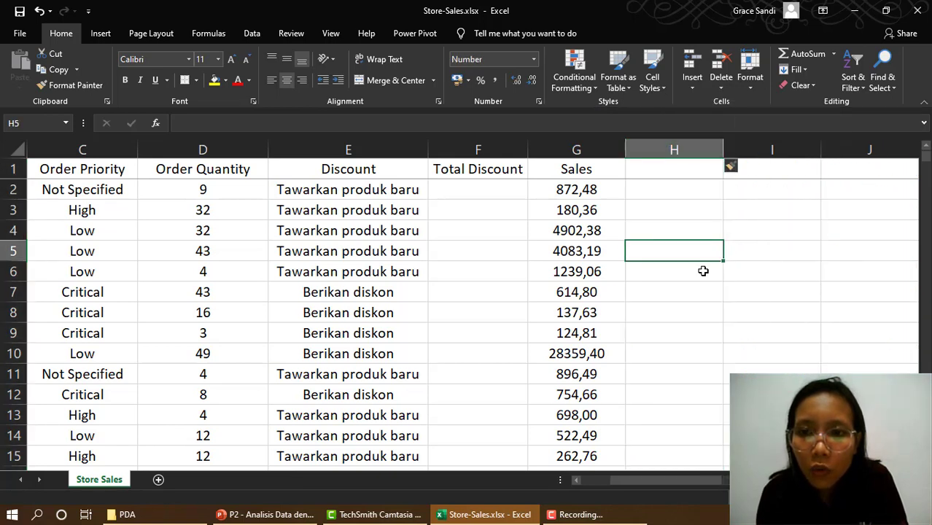
pyautogui.click(703, 272)
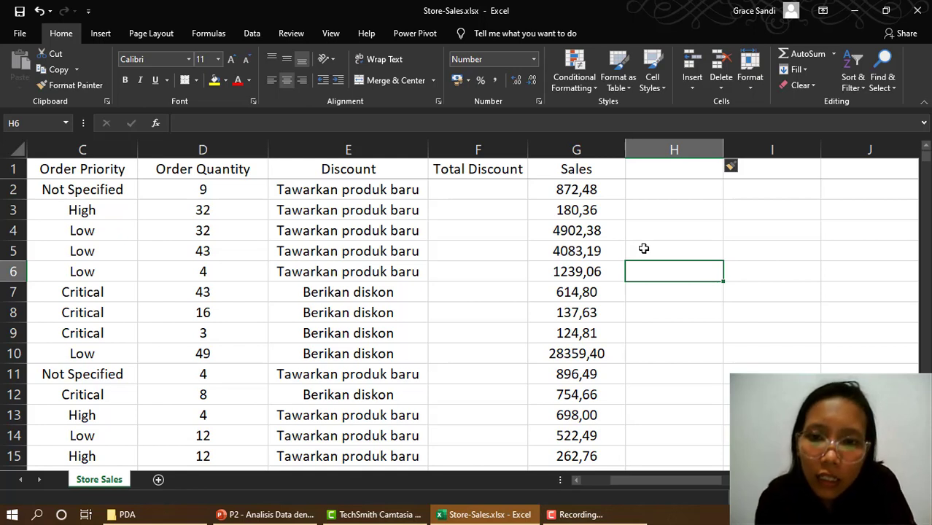
pyautogui.click(591, 312)
pyautogui.click(592, 333)
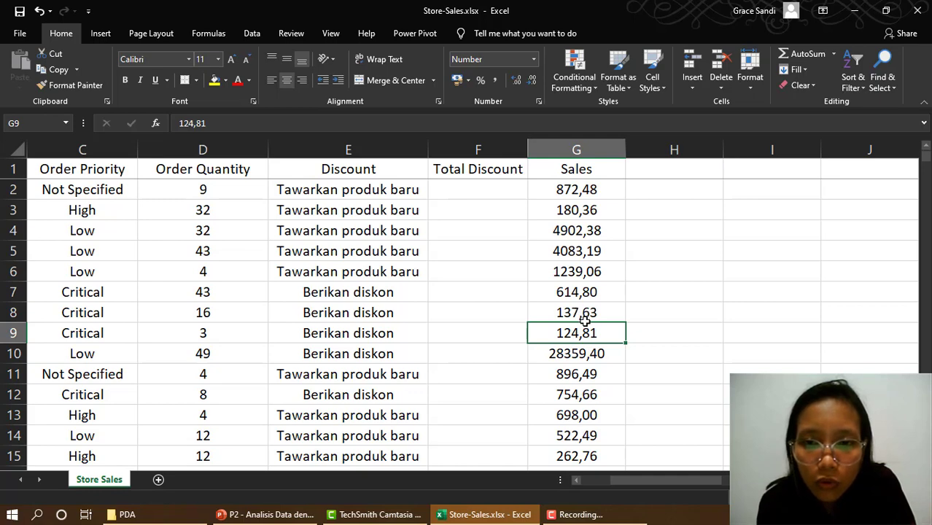
pyautogui.scroll(-4, 585, 320)
pyautogui.click(575, 353)
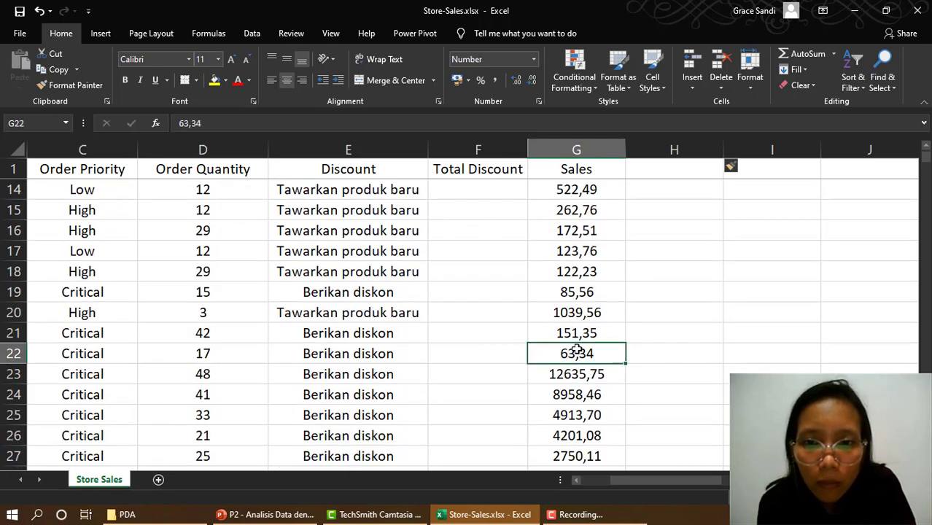
pyautogui.scroll(4, 656, 372)
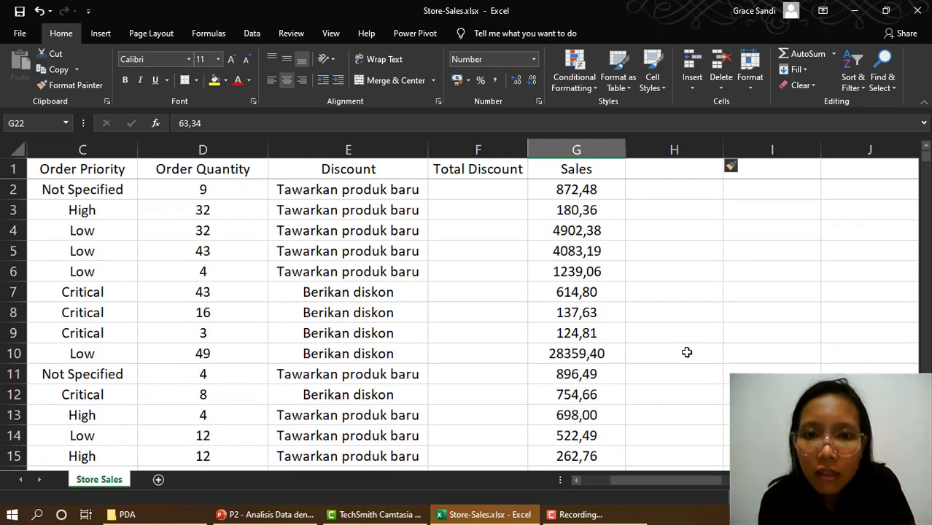
# Step: Enter the threshold 10 in H5 and the discount rate 0,01 in I5 beside it
pyautogui.click(678, 264)
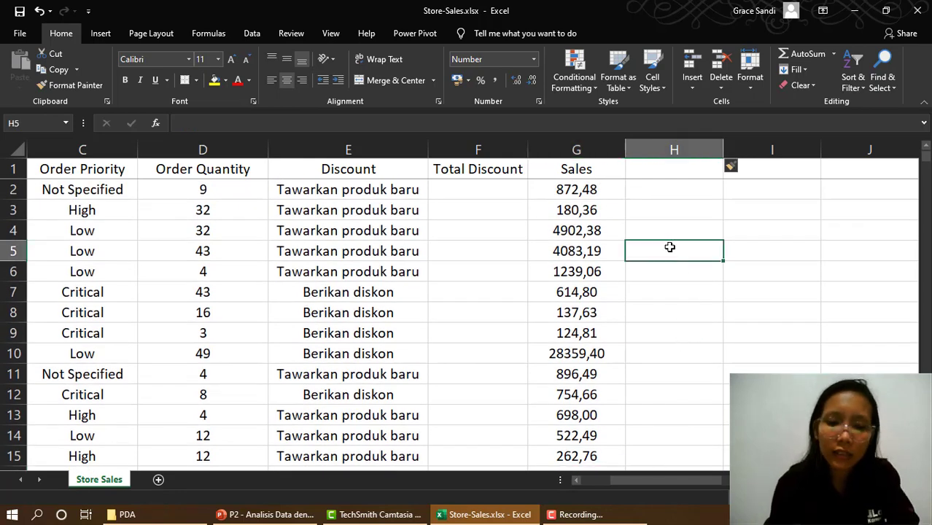
pyautogui.write('10')
pyautogui.press('Tab')
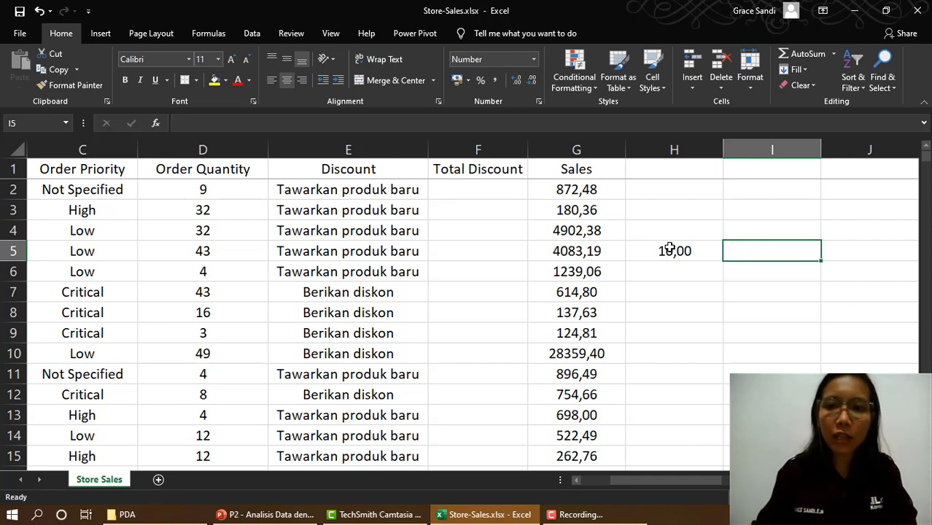
pyautogui.write('0')
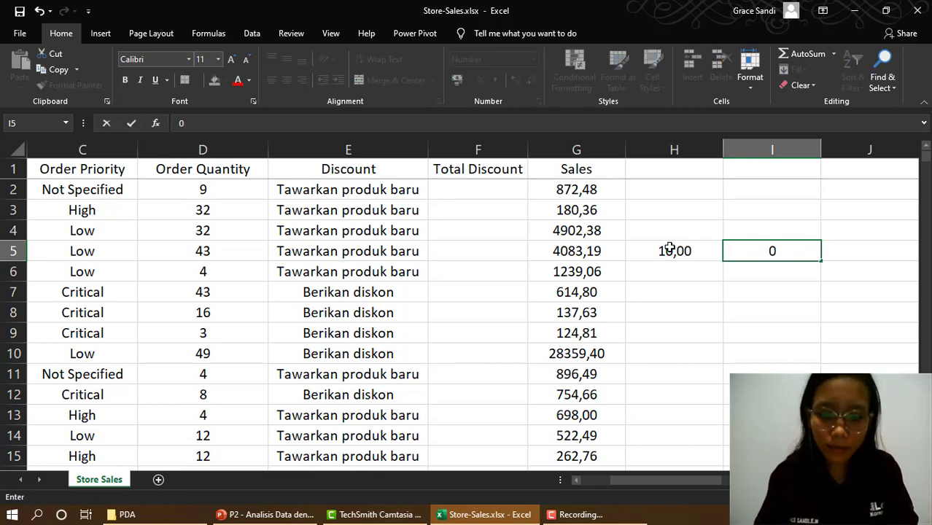
pyautogui.write(',01')
pyautogui.press('Return')
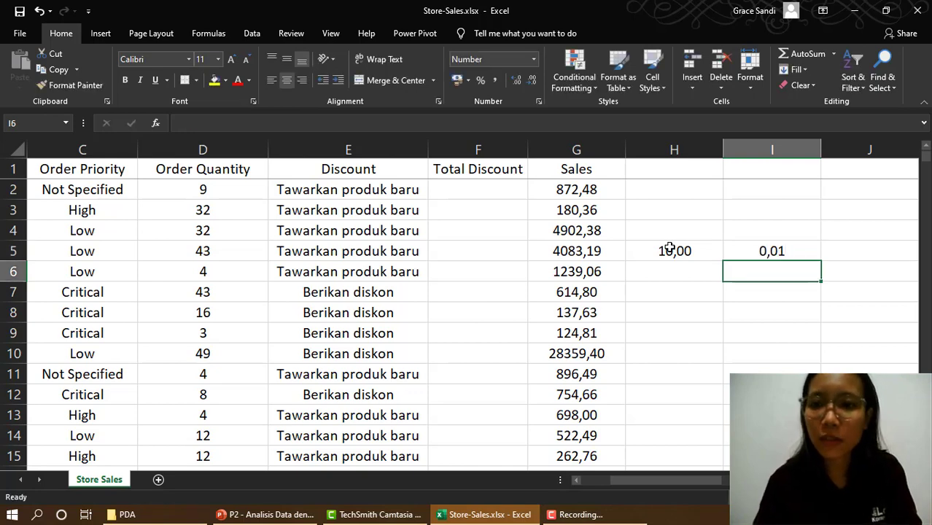
# Step: Enter the sales threshold 12000 in H6 and the discount rate 0,02 in I6
pyautogui.press('Left')
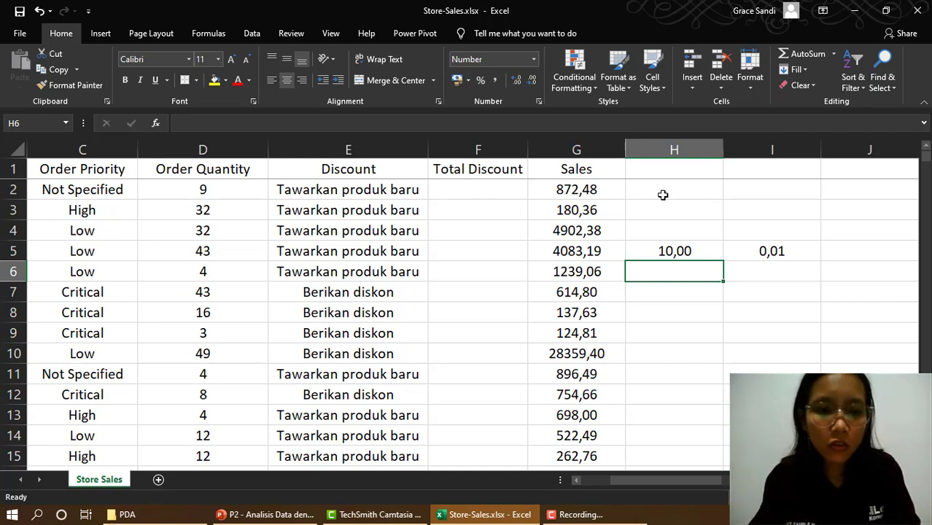
pyautogui.write('12000')
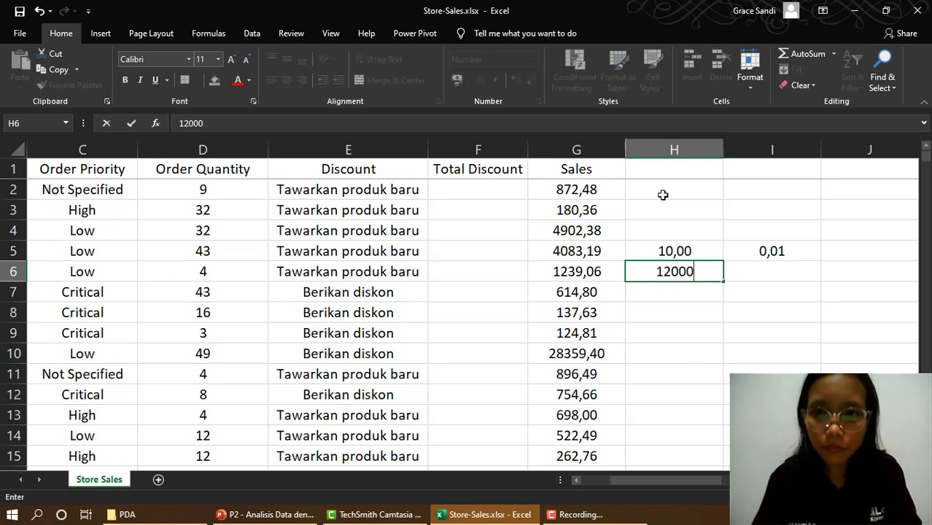
pyautogui.hotkey('ctrl', 'Return')
pyautogui.press('Right')
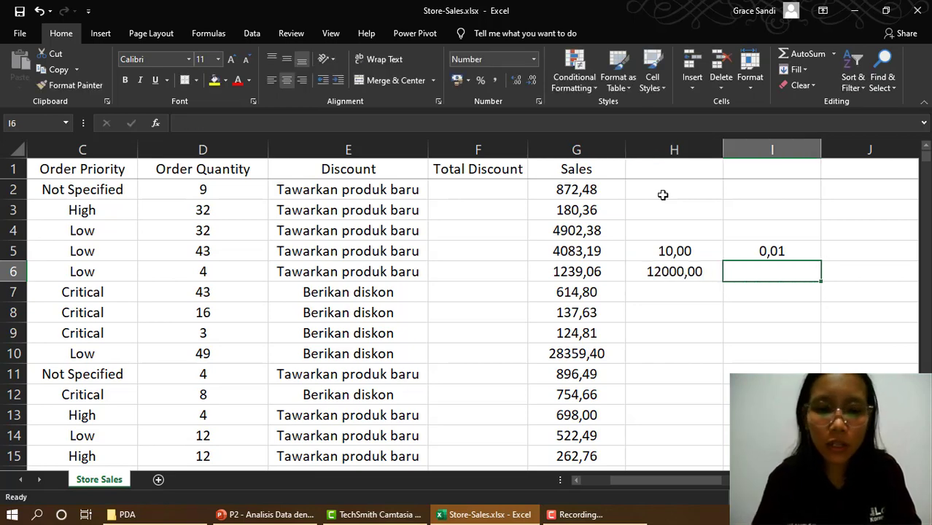
pyautogui.write('0,02')
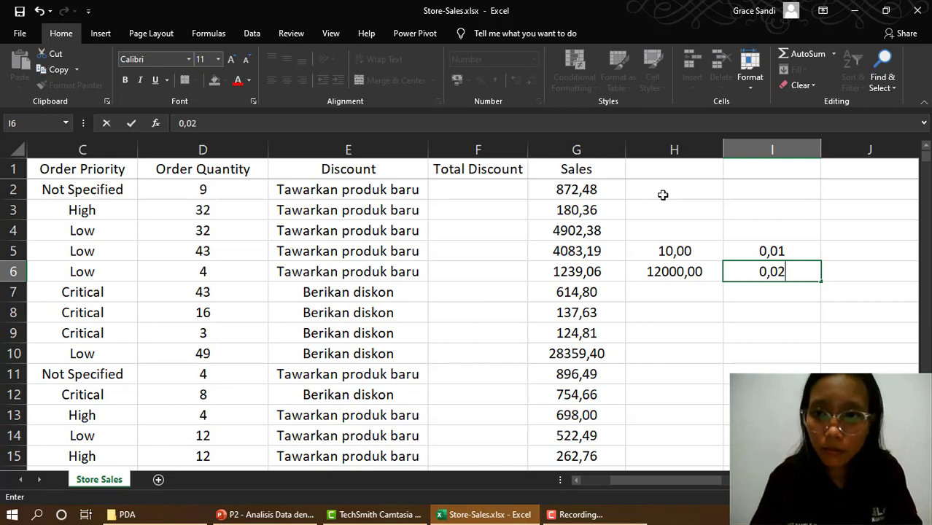
pyautogui.press('Return')
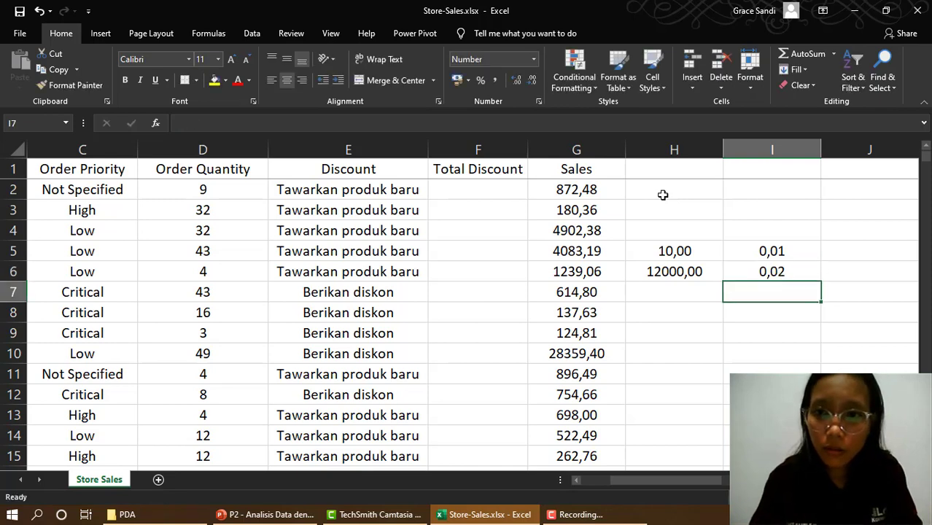
# Step: Enter the sales threshold 14000 in H7 and the discount rate 0,03 in I7
pyautogui.press('Left')
pyautogui.write('14000')
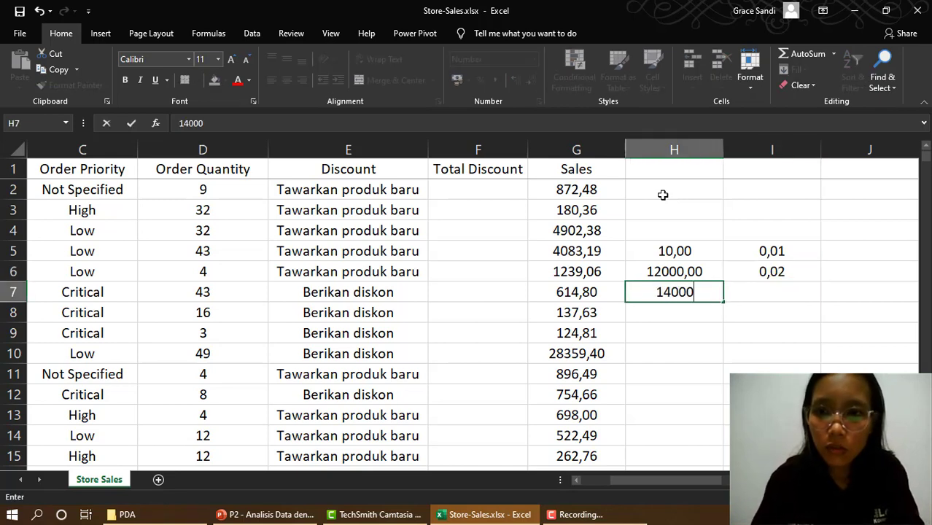
pyautogui.press('Tab')
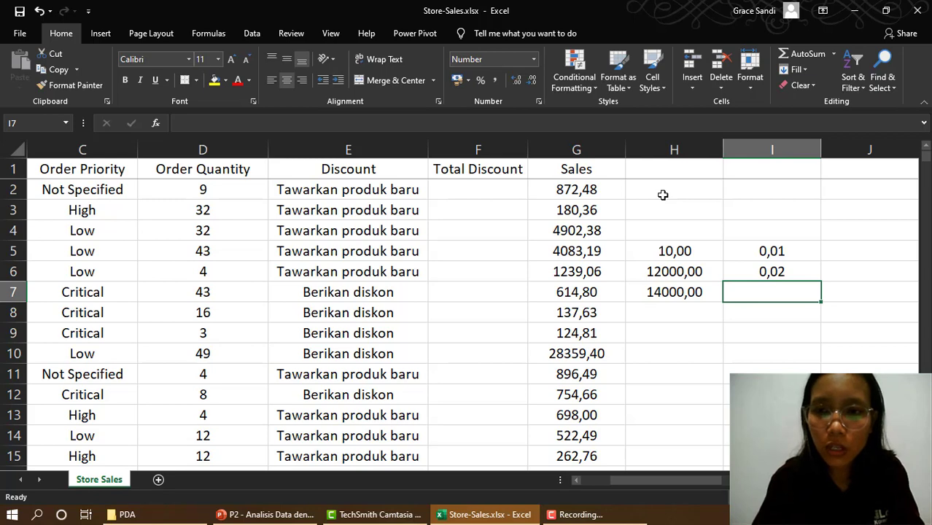
pyautogui.write('0,0')
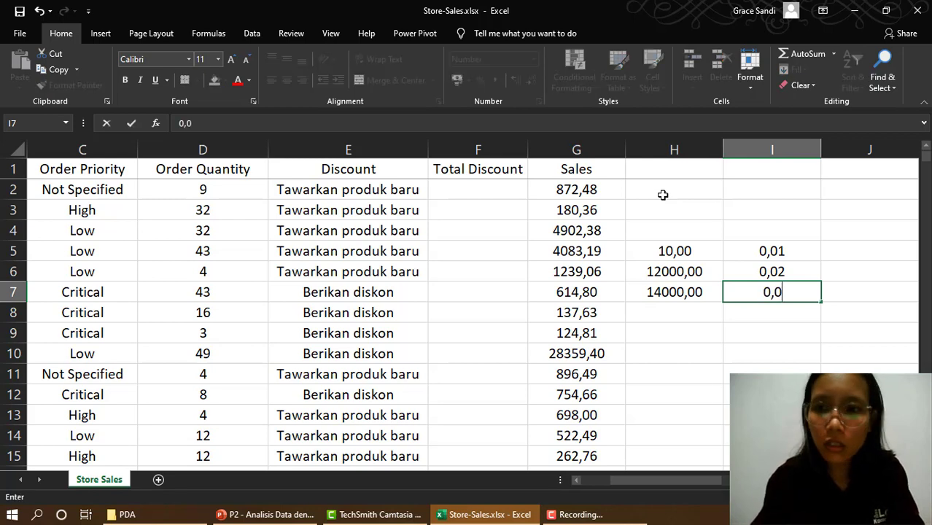
pyautogui.write('3')
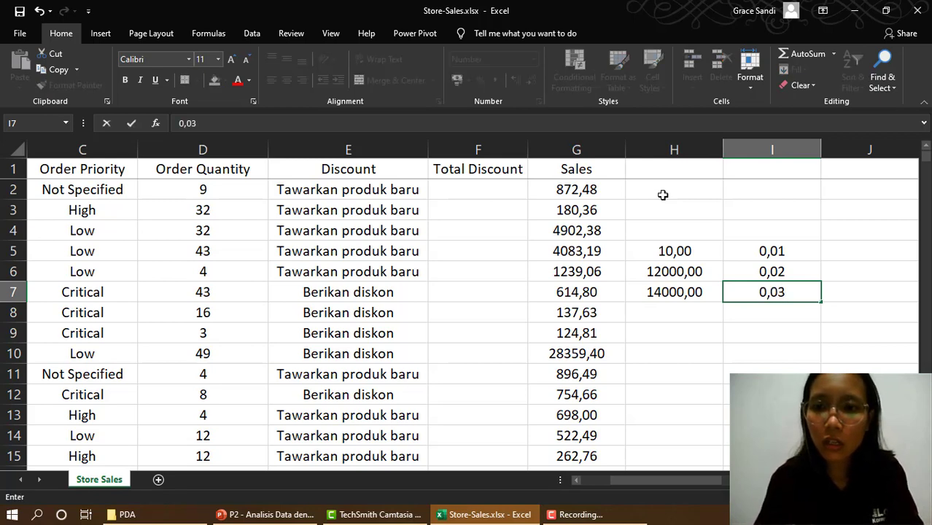
pyautogui.press('Return')
# Step: Enter the sales threshold 15000 in H8 and the discount rate 0,04 in I8
pyautogui.press('Left')
pyautogui.write('1')
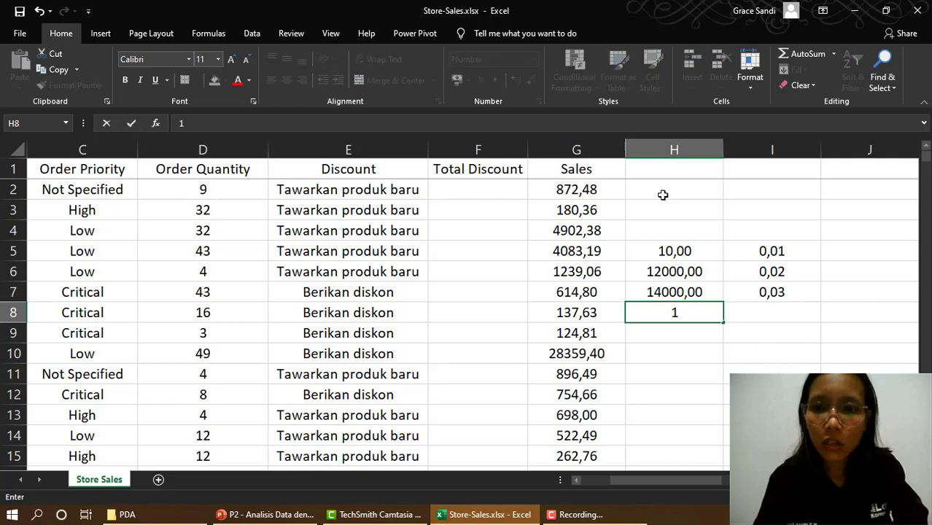
pyautogui.write('5')
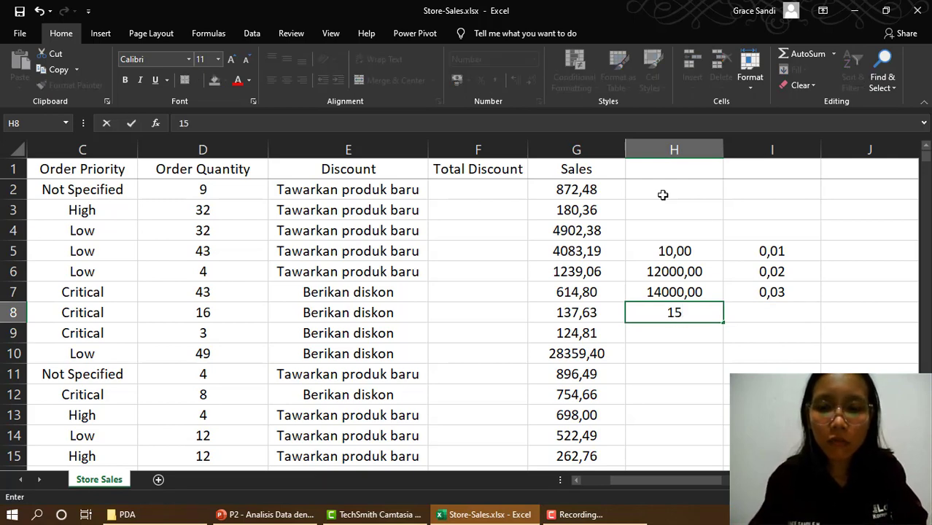
pyautogui.write('000')
pyautogui.press('Right')
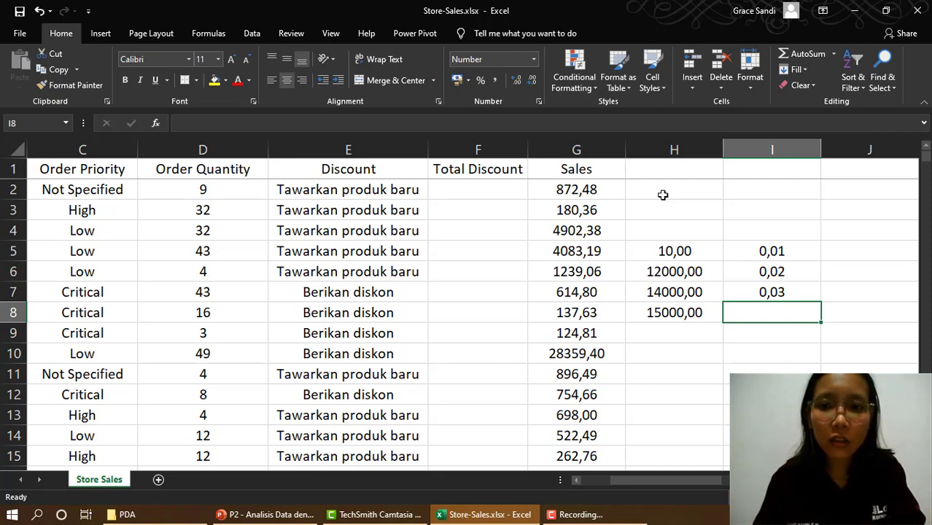
pyautogui.press('Left')
pyautogui.write('2')
pyautogui.press('BackSpace')
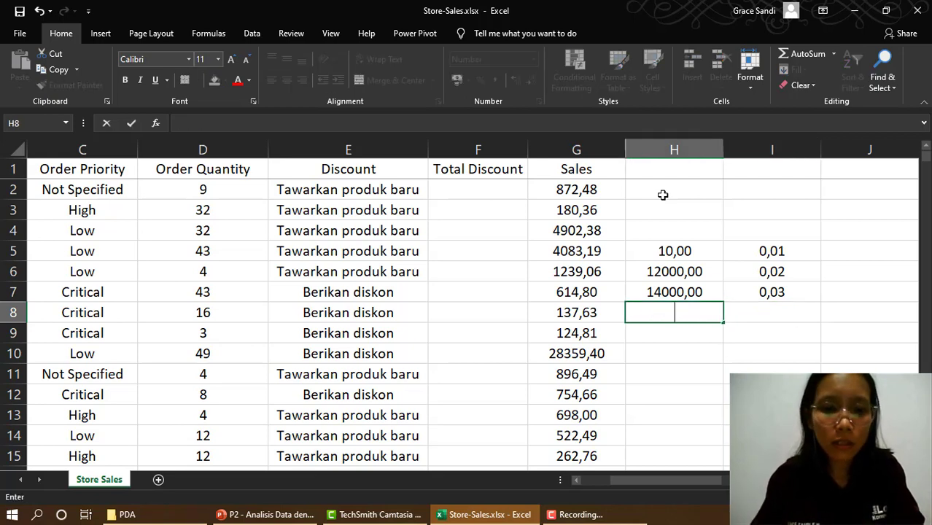
pyautogui.write('15000')
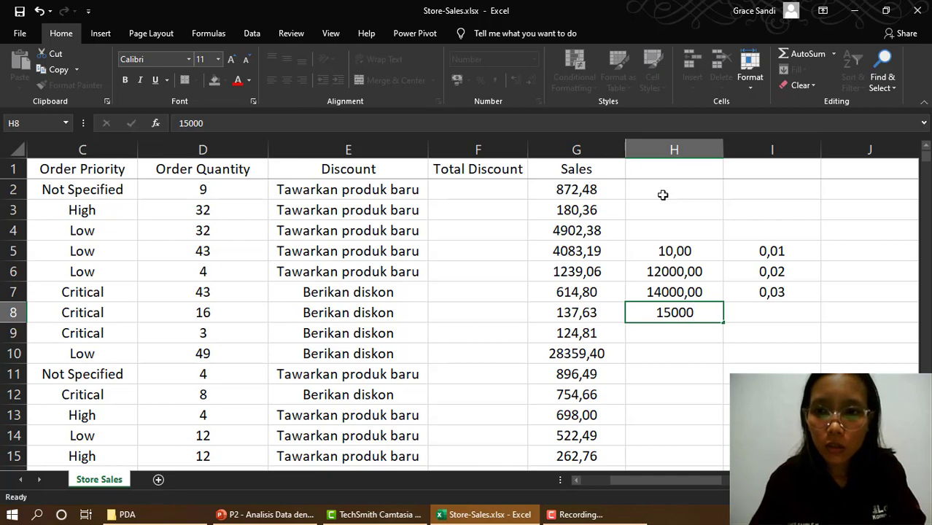
pyautogui.press('Right')
pyautogui.write('0,04')
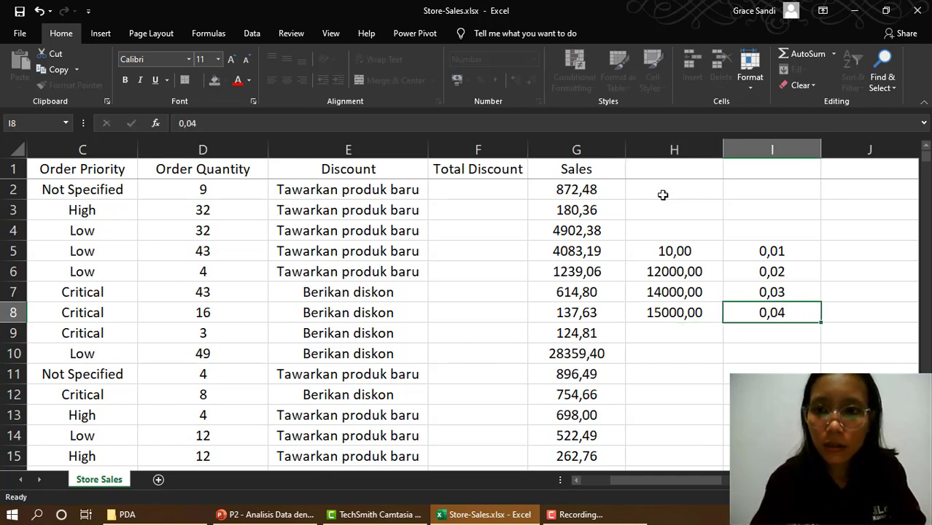
pyautogui.press('Return')
# Step: Enter the sales threshold 20000 in H9 and the discount rate 0,05 in I9
pyautogui.press('Left')
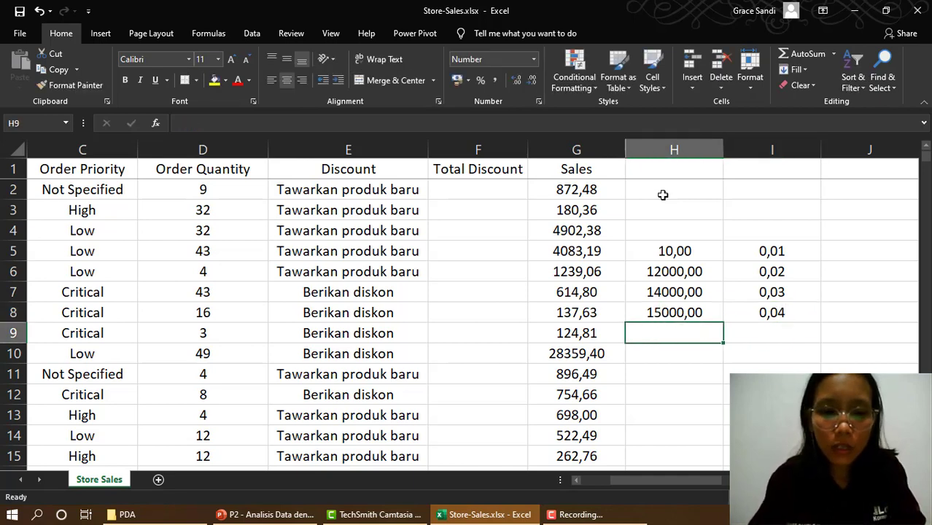
pyautogui.write('20000')
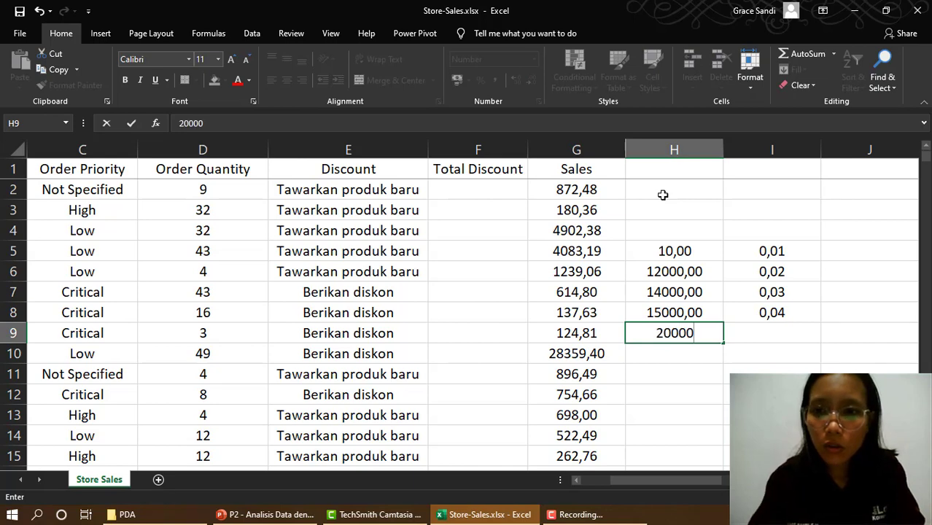
pyautogui.press('Right')
pyautogui.write('0,05')
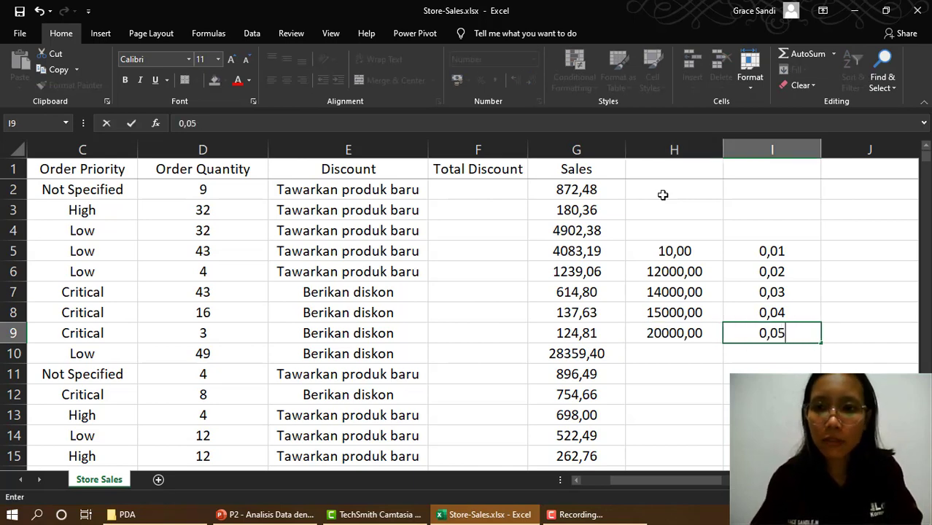
pyautogui.press('Return')
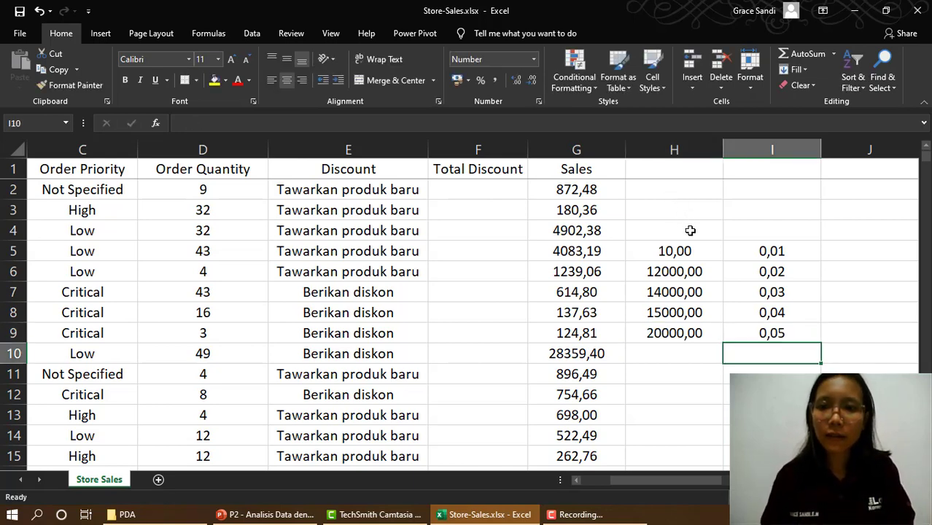
# Step: Format the thresholds in H5:H9 with the $ English (United States) accounting format
pyautogui.click(685, 254)
pyautogui.keyDown('shift'); pyautogui.click(692, 328); pyautogui.keyUp('shift')
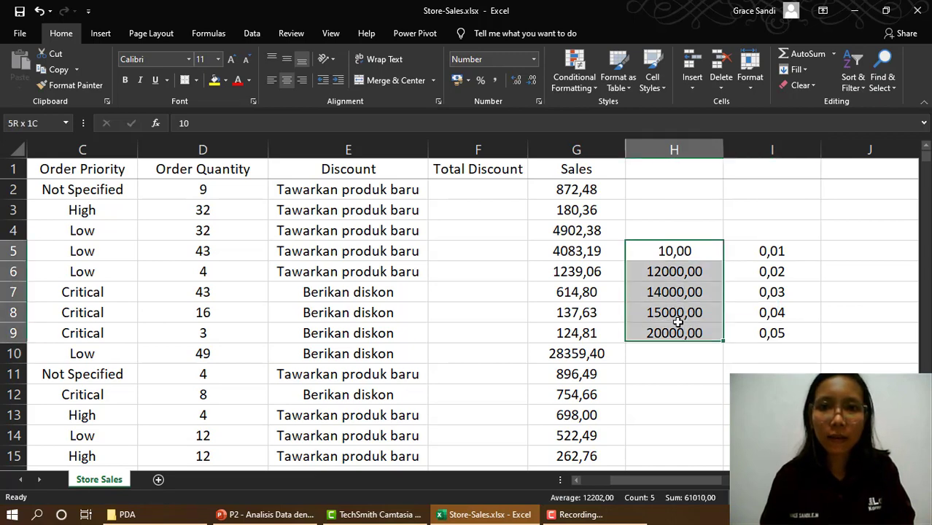
pyautogui.click(468, 81)
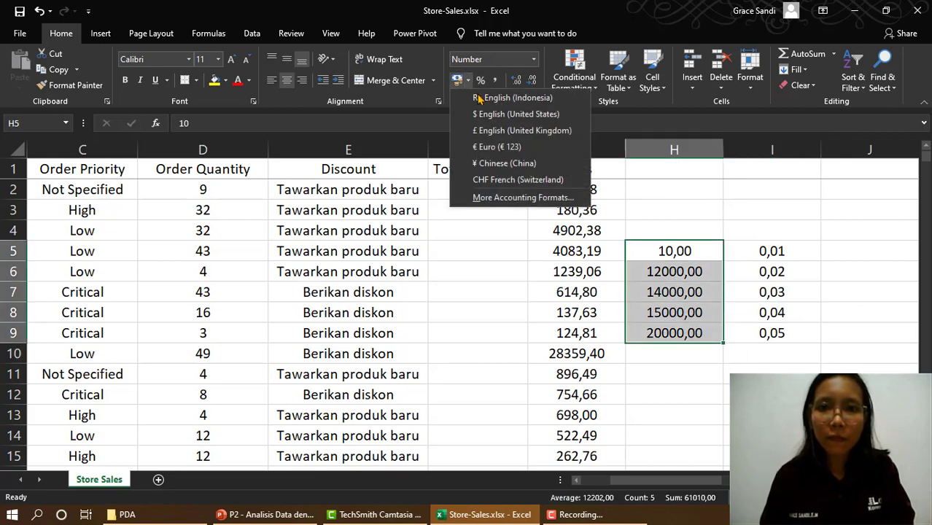
pyautogui.click(487, 111)
pyautogui.click(704, 370)
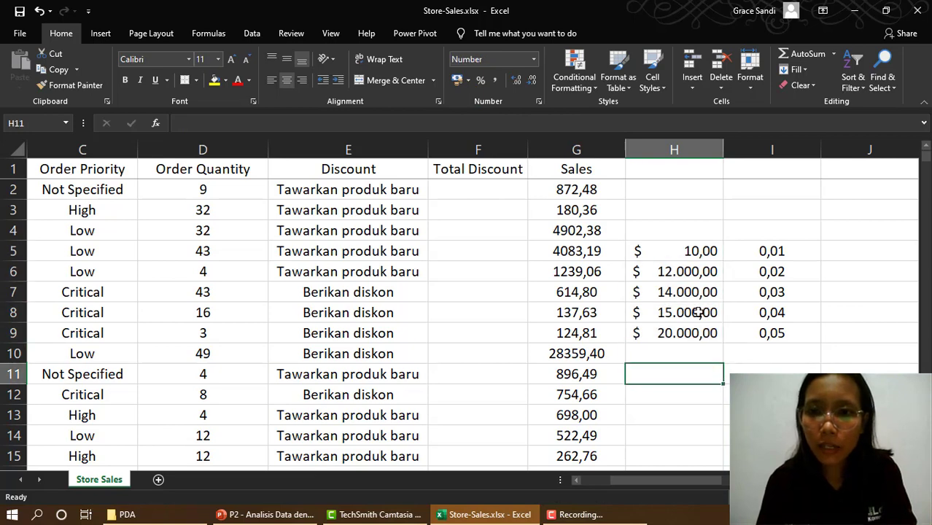
# Step: Merge and center H4:I4 above the threshold table and enter the title VLookUP data
pyautogui.moveTo(680, 231); pyautogui.dragTo(728, 231)
pyautogui.rightClick(727, 232)
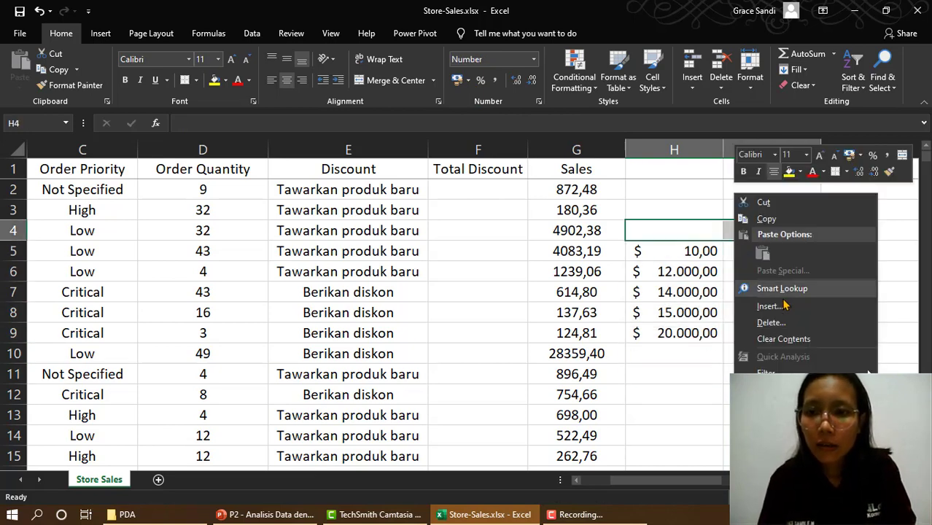
pyautogui.click(395, 81)
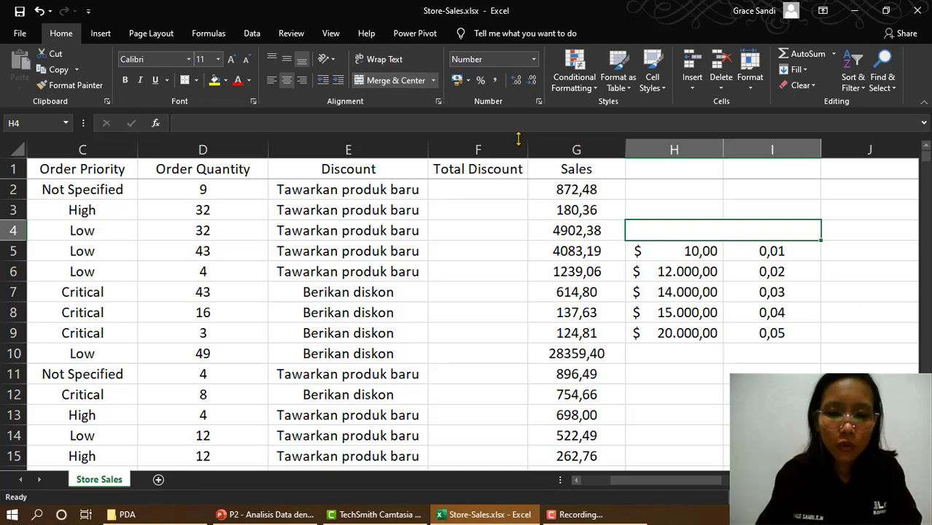
pyautogui.write('V')
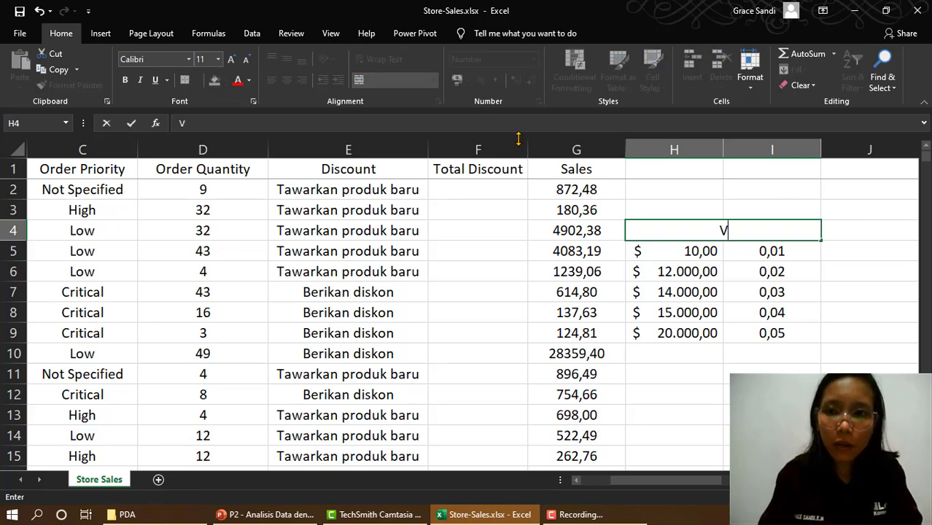
pyautogui.write('Look')
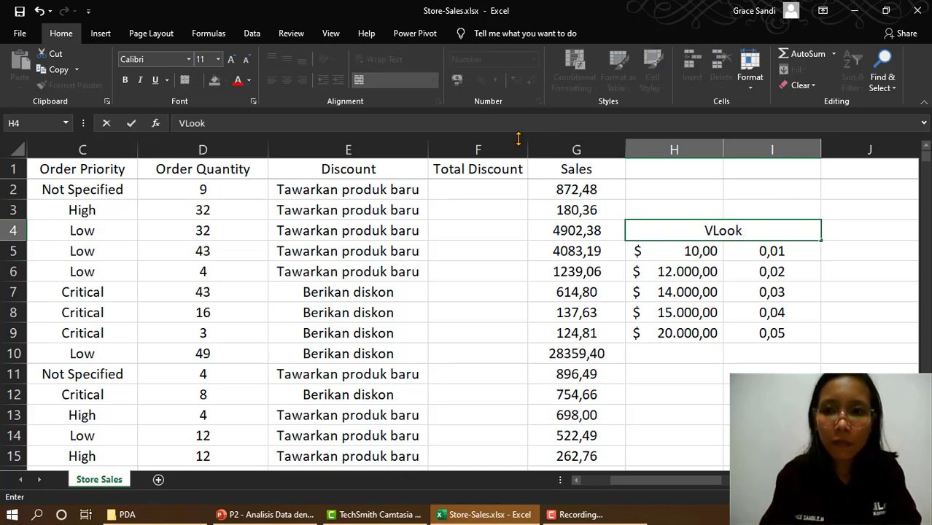
pyautogui.write('UP da')
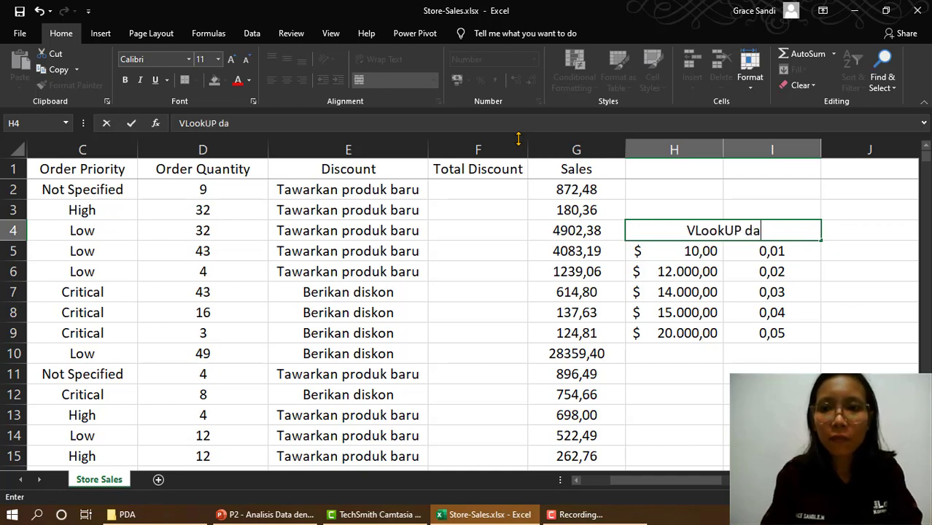
pyautogui.write('ta')
pyautogui.press('Return')
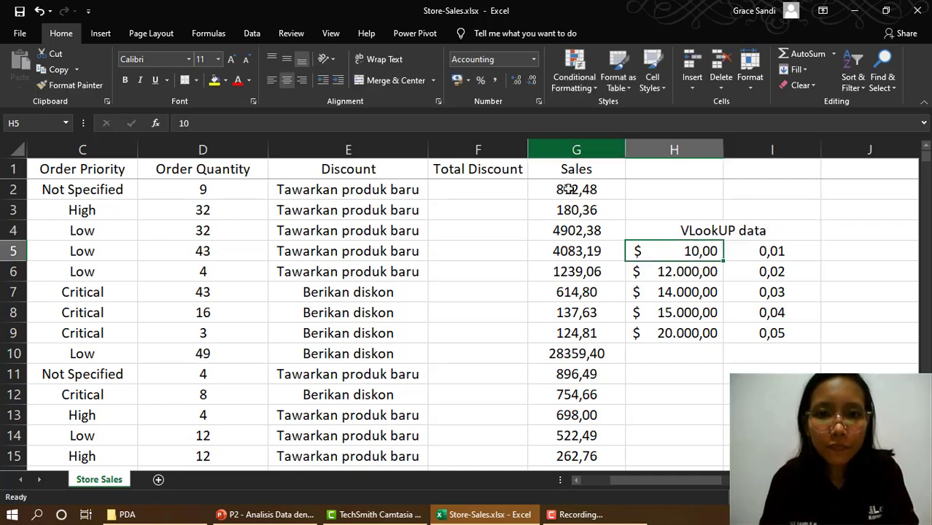
# Step: Start an IF formula in F2 that tests whether E2 equals "Berikan diskon"
pyautogui.click(506, 184)
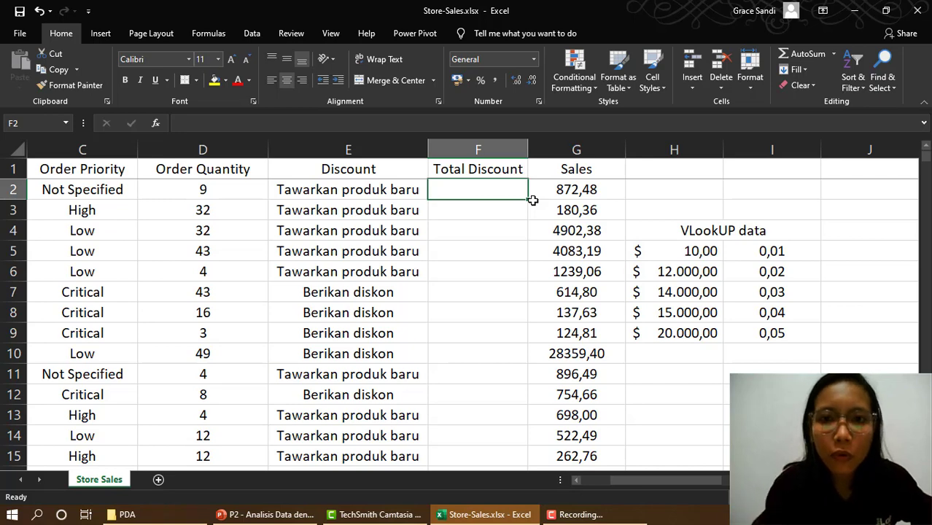
pyautogui.write('=')
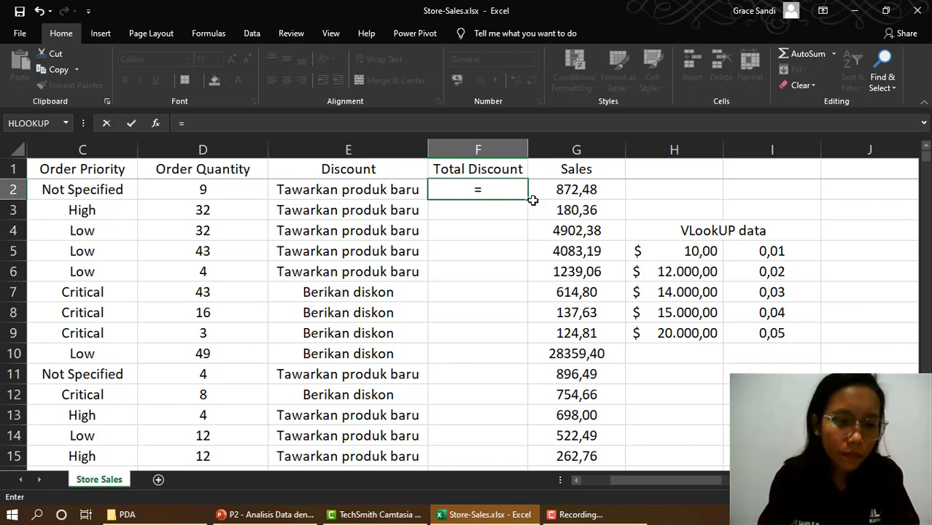
pyautogui.write('IF')
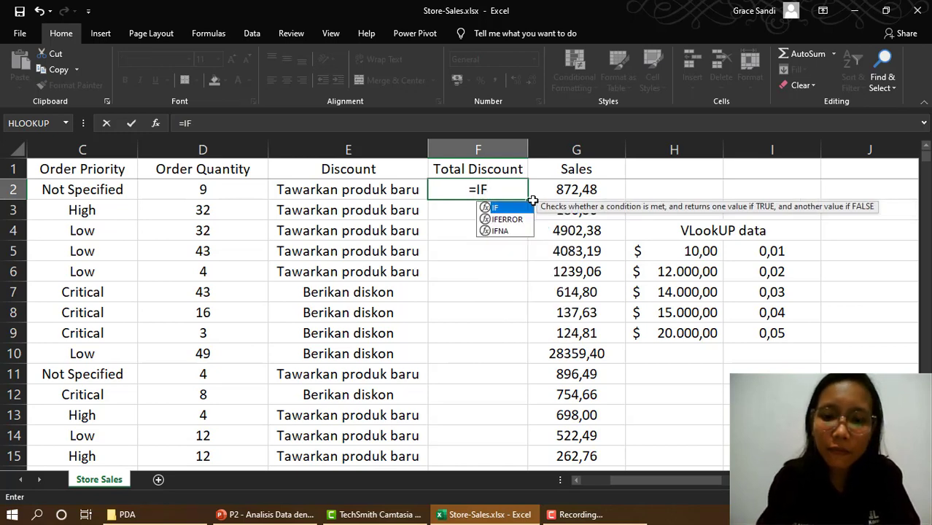
pyautogui.write('(')
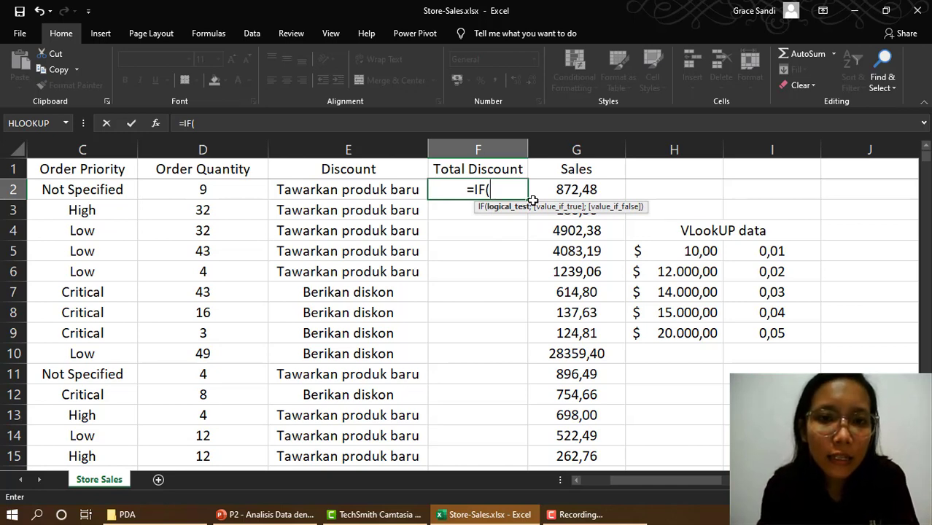
pyautogui.click(414, 190)
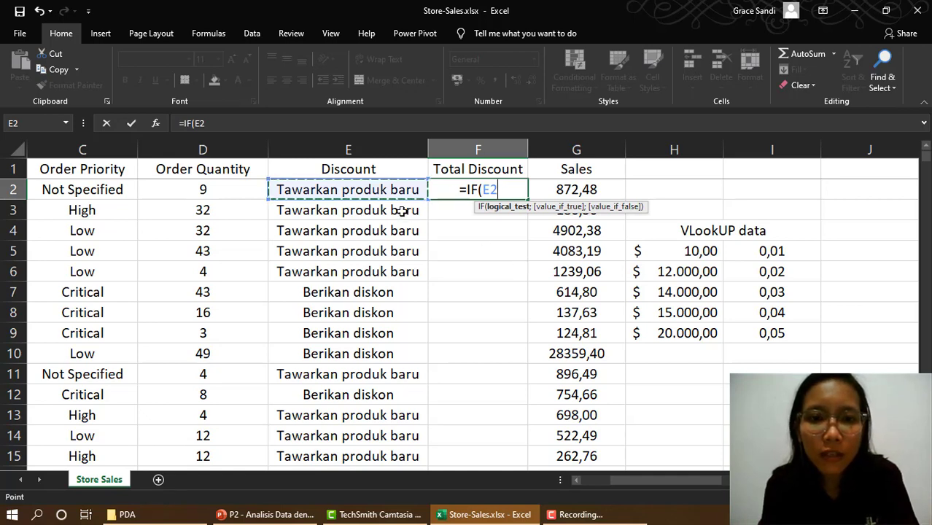
pyautogui.write('="')
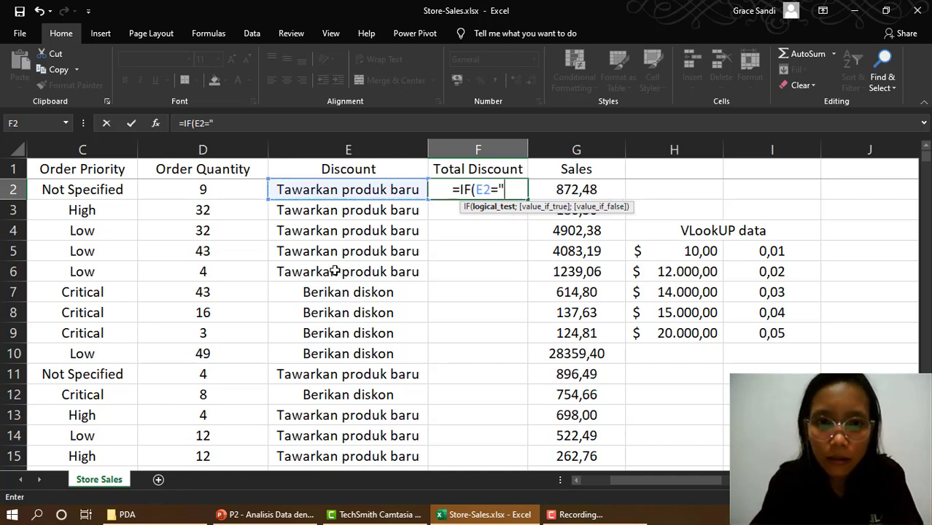
pyautogui.write('Berikan ')
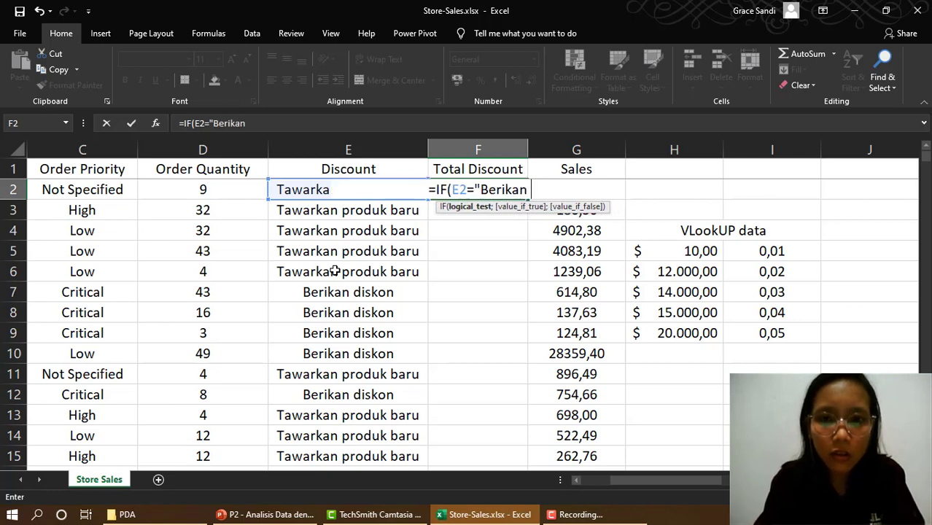
pyautogui.write('dijsk')
pyautogui.press('BackSpace')
pyautogui.press('BackSpace')
pyautogui.press('BackSpace')
pyautogui.write('s')
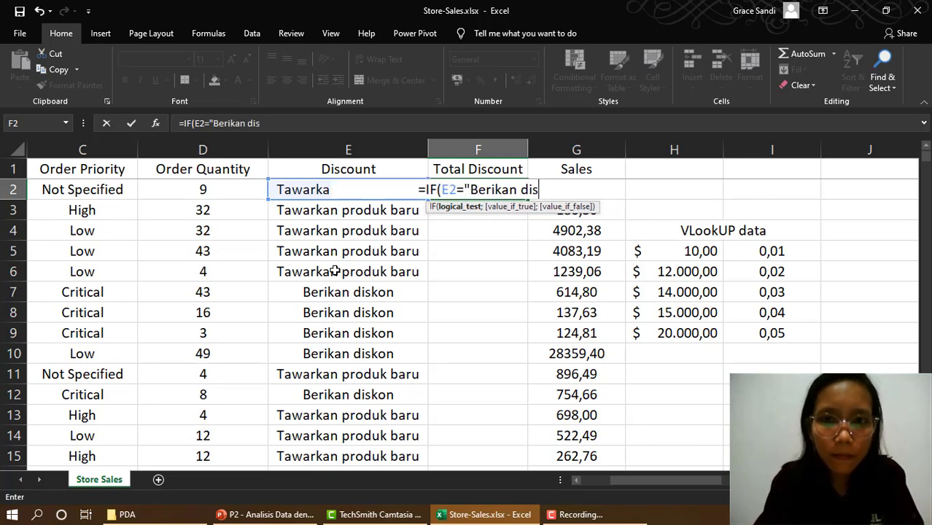
pyautogui.write('kon')
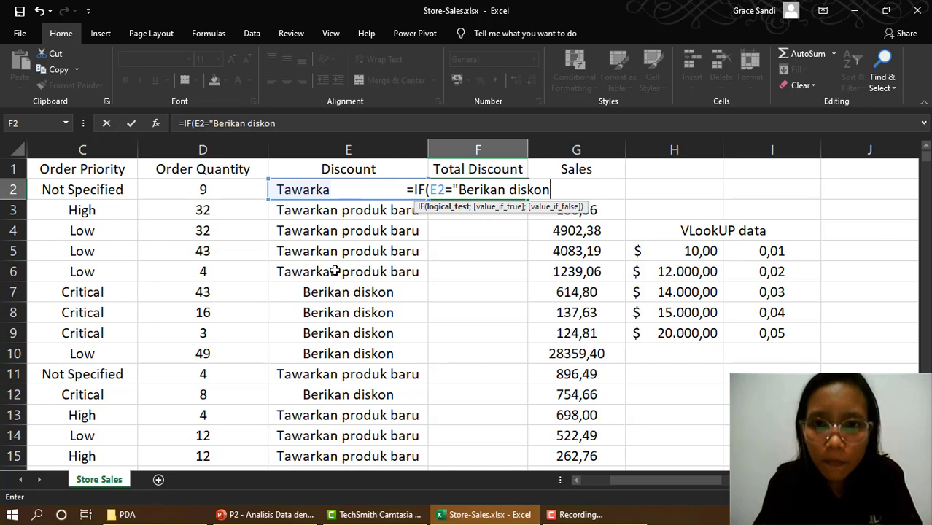
pyautogui.write('";')
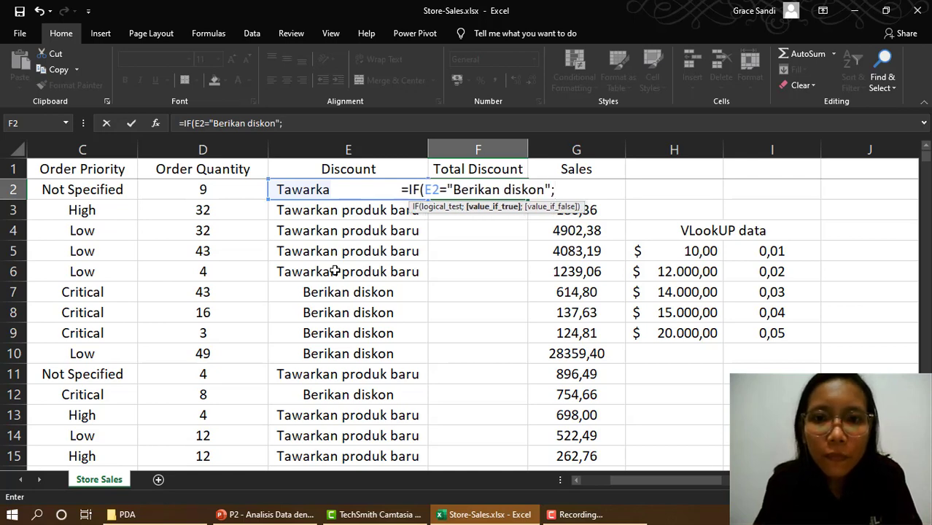
# Step: Add a VLOOKUP as the IF's value-if-true, looking up G2 in the table H5:I9
pyautogui.write('VL')
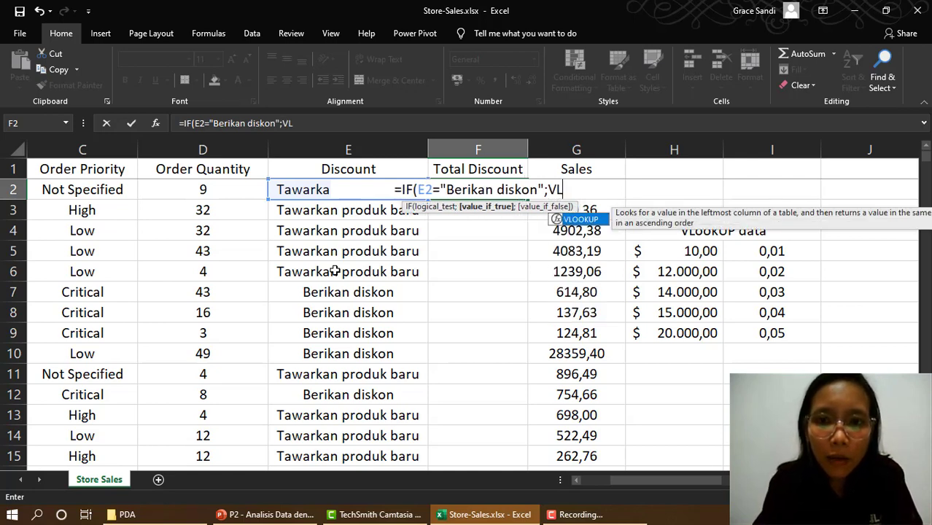
pyautogui.write('OOKU')
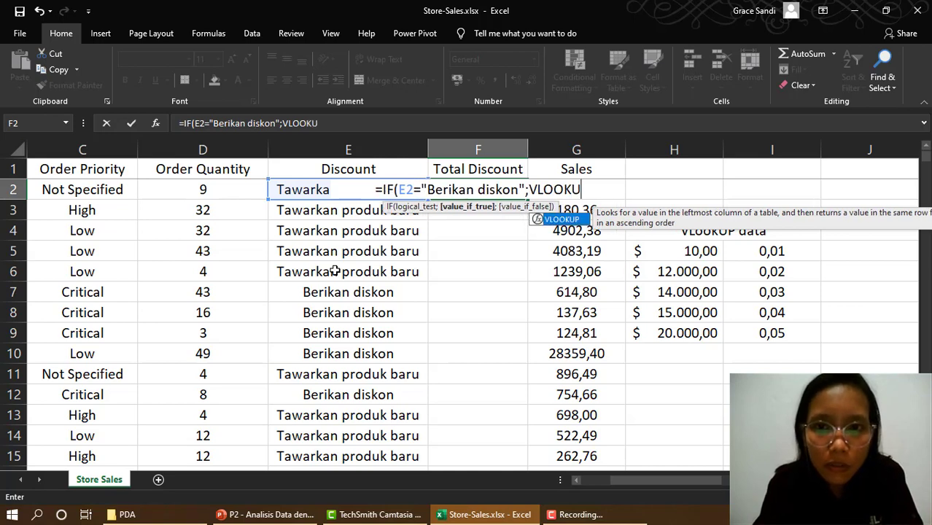
pyautogui.write('P(')
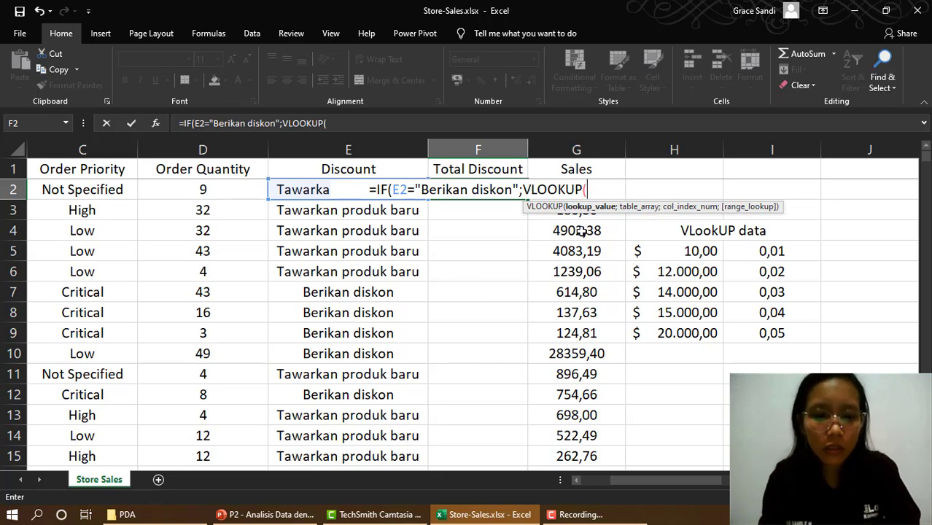
pyautogui.write('G2')
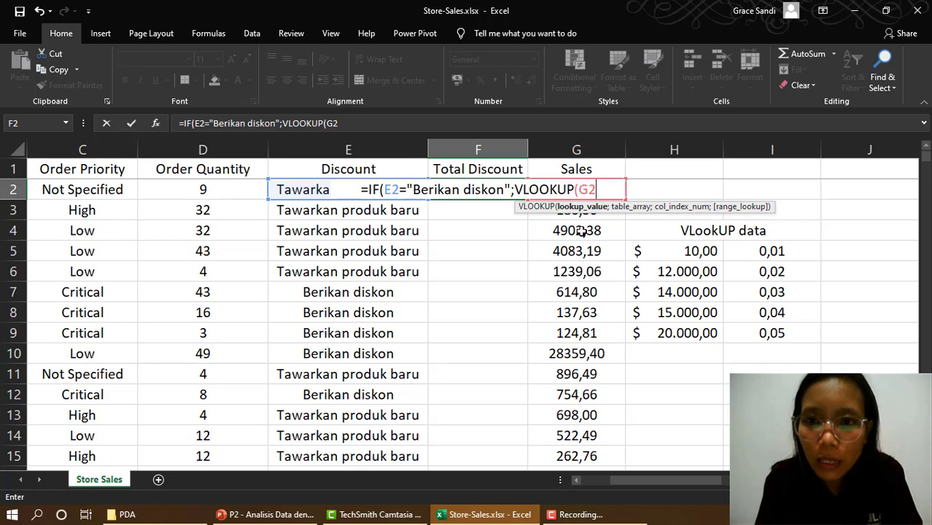
pyautogui.write(';')
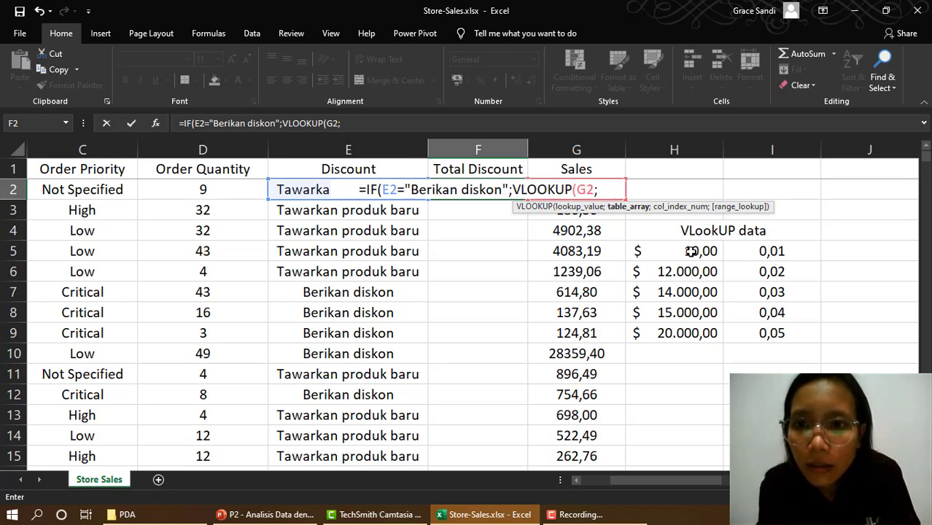
pyautogui.moveTo(689, 252); pyautogui.dragTo(686, 271)
pyautogui.moveTo(767, 311); pyautogui.dragTo(754, 332)
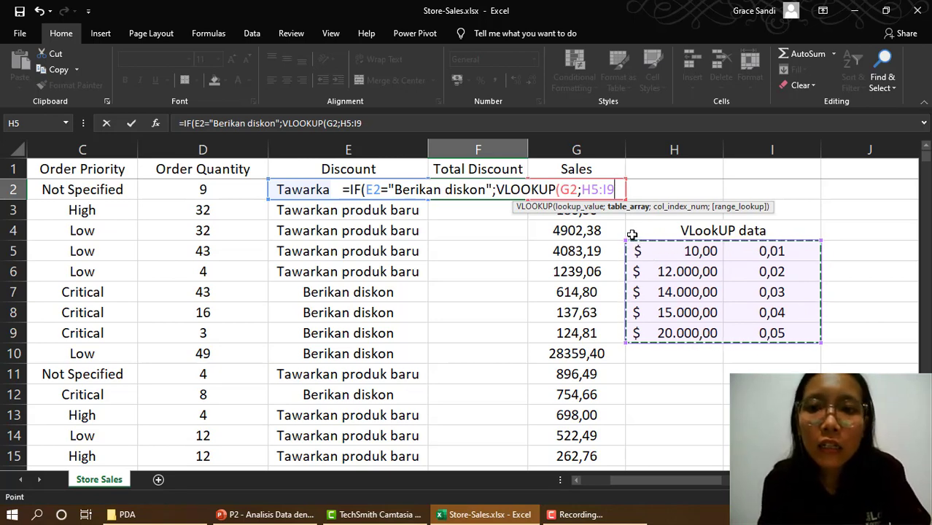
# Step: Make the VLOOKUP table range absolute as $H$5:$I$9
pyautogui.moveTo(581, 190); pyautogui.dragTo(611, 191)
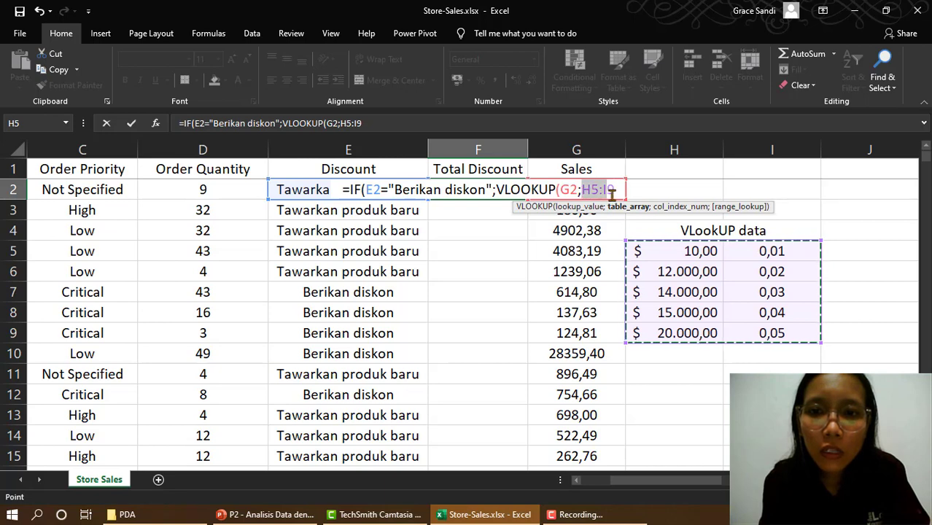
pyautogui.click(611, 191)
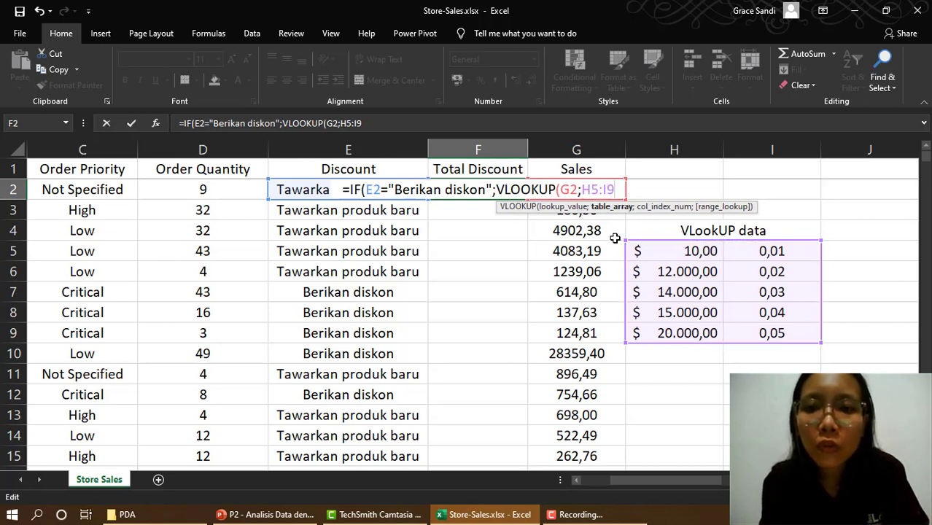
pyautogui.press('F4')
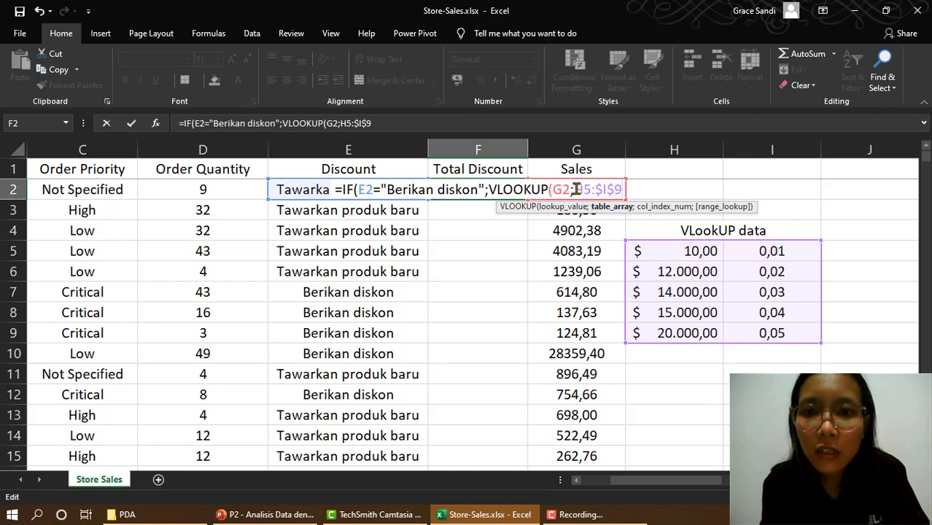
pyautogui.moveTo(573, 190); pyautogui.dragTo(592, 189)
pyautogui.press('F4')
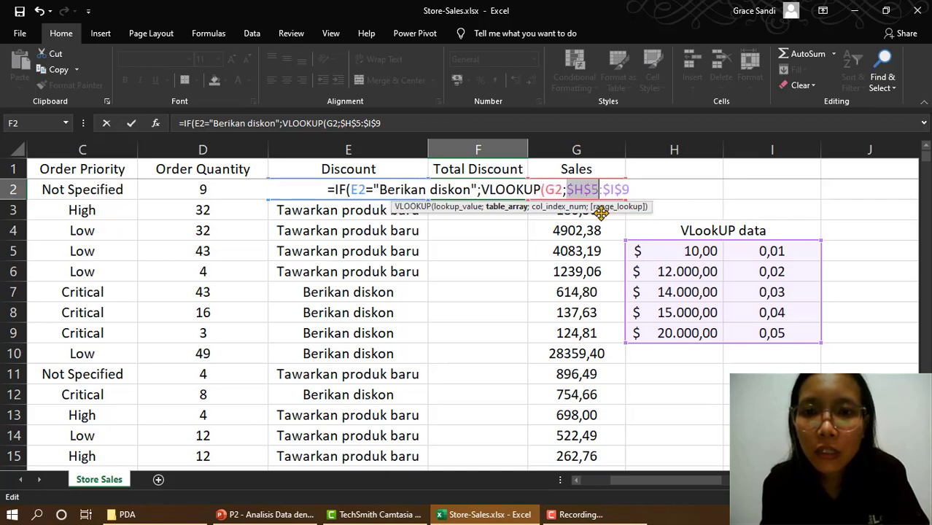
pyautogui.click(626, 189)
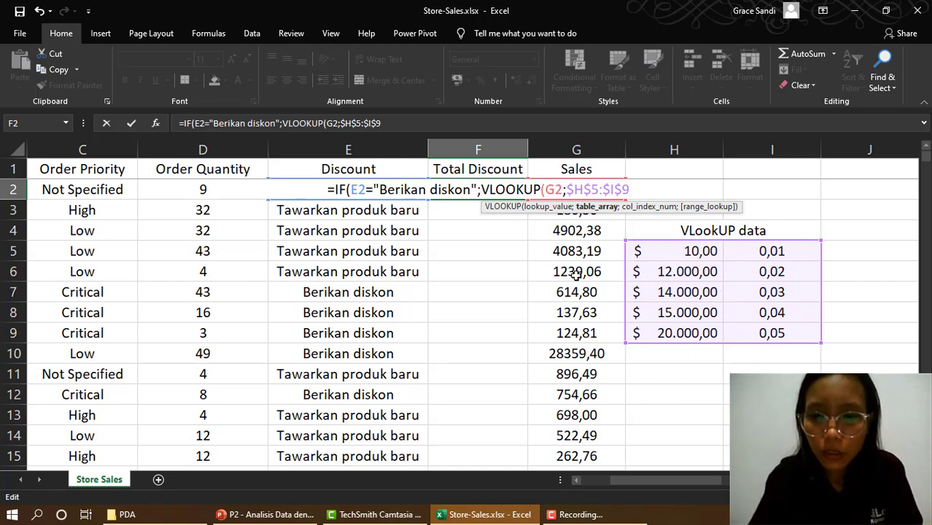
# Step: Complete the VLOOKUP with column index 2 and approximate match TRUE, and close its parenthesis
pyautogui.write(';')
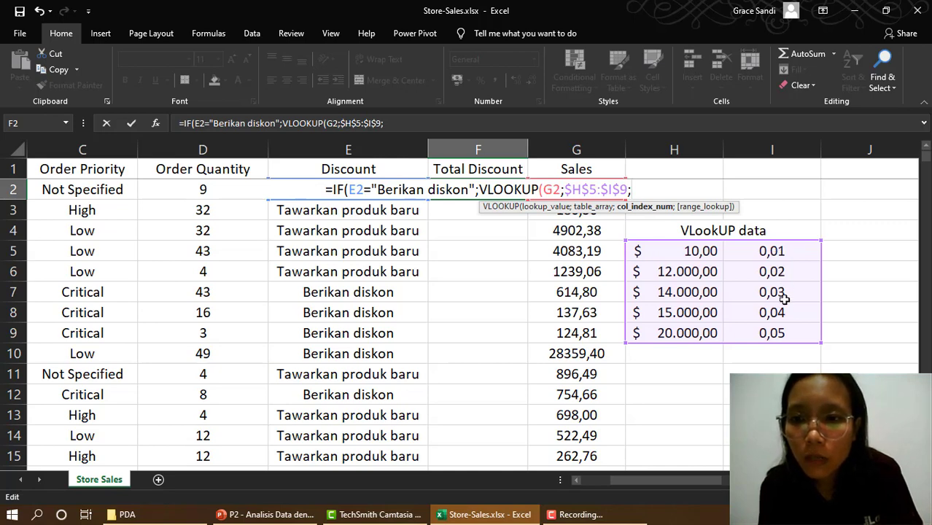
pyautogui.write('2')
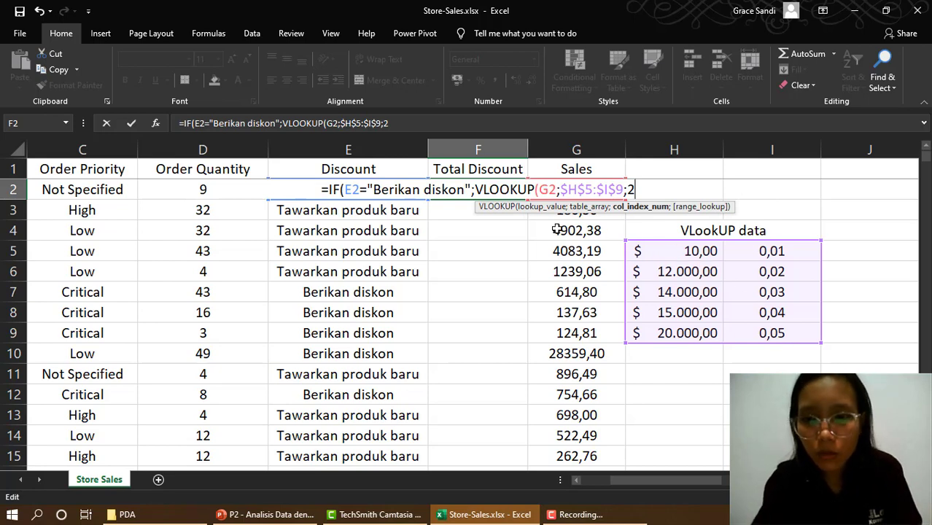
pyautogui.write(';')
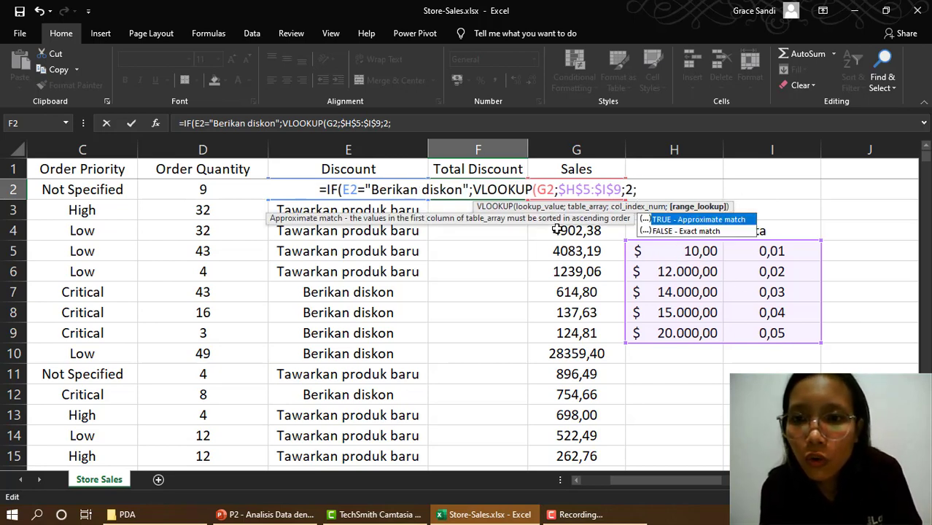
pyautogui.write('TY')
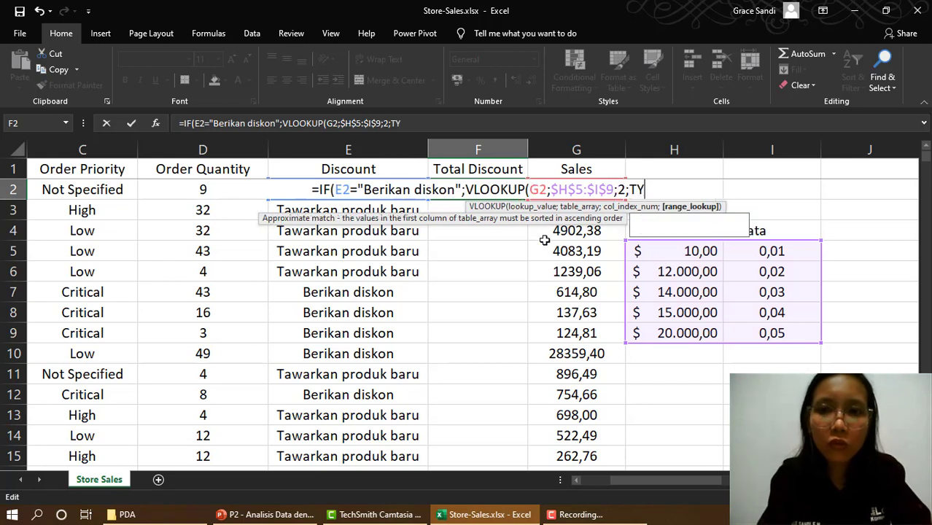
pyautogui.press('BackSpace')
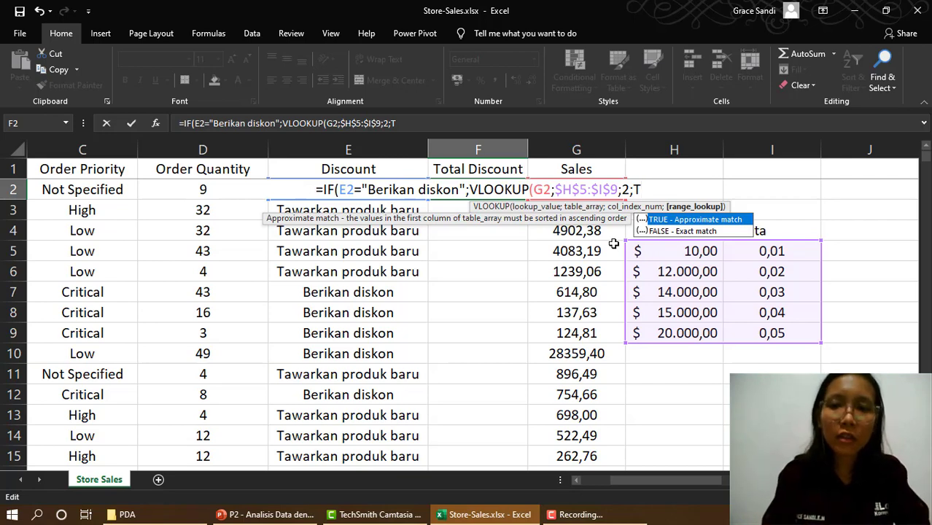
pyautogui.write('RUE')
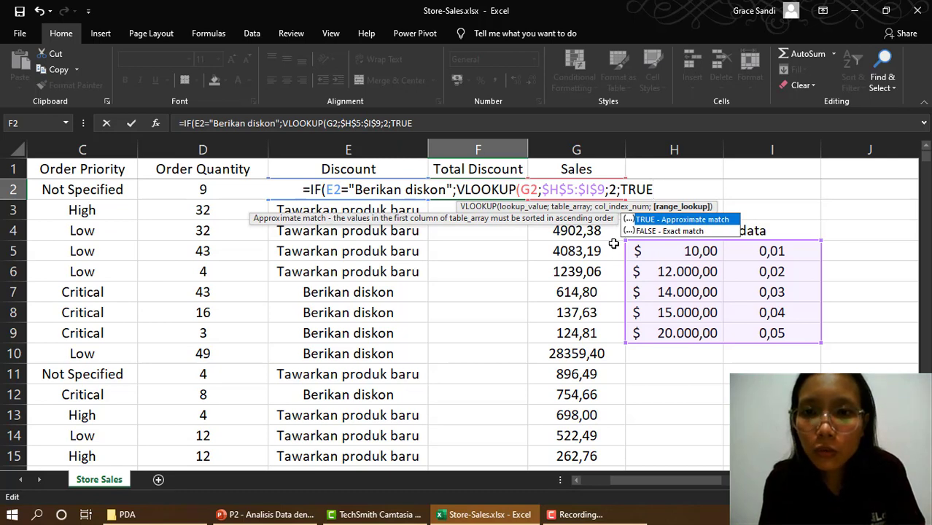
pyautogui.write(')')
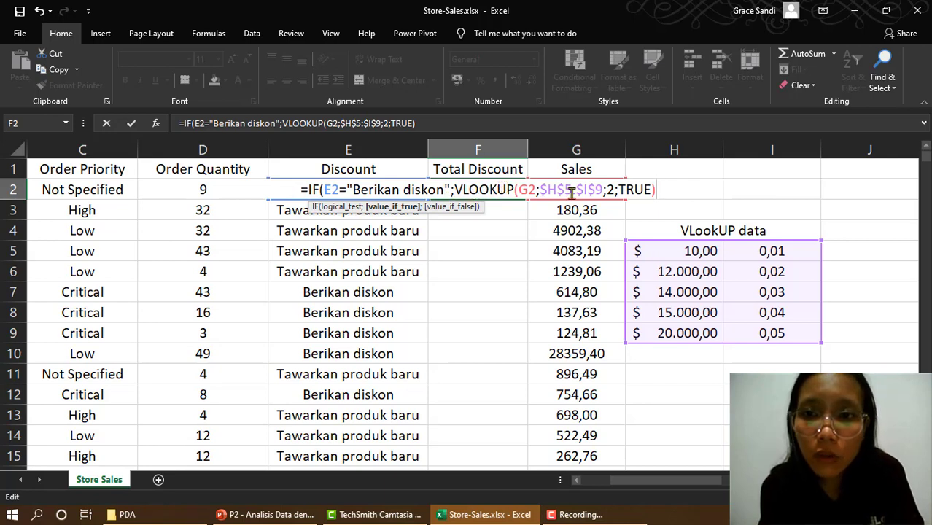
# Step: Nest a second IF as the value-if-false, testing whether E2 equals "Tawarkan produk baru"
pyautogui.write(';')
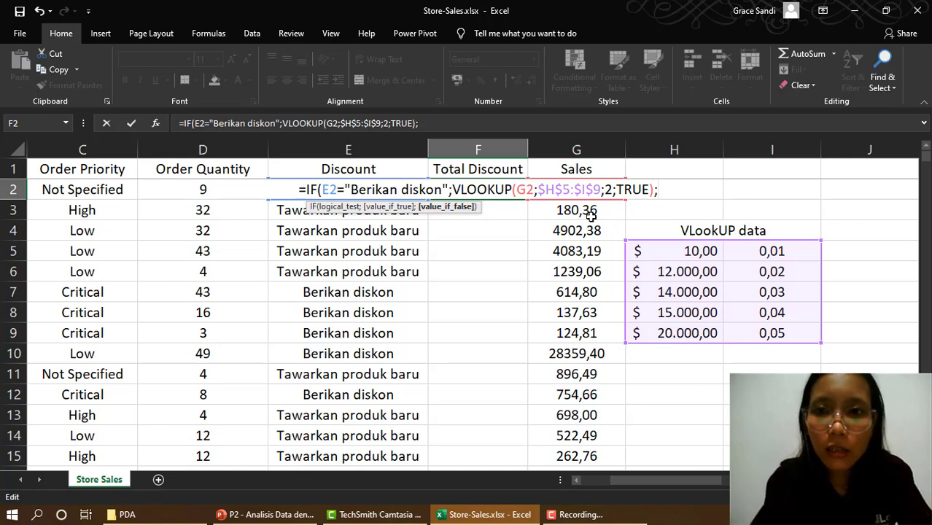
pyautogui.write('IF')
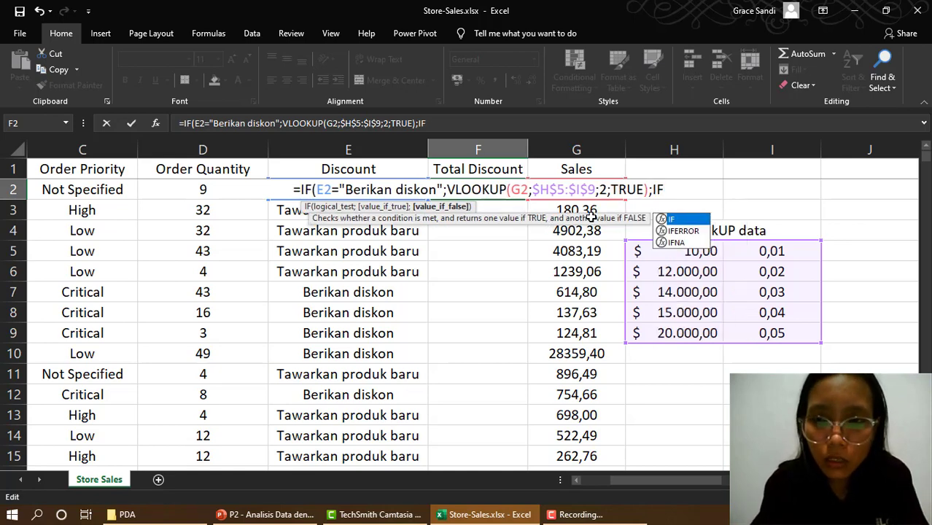
pyautogui.write('(')
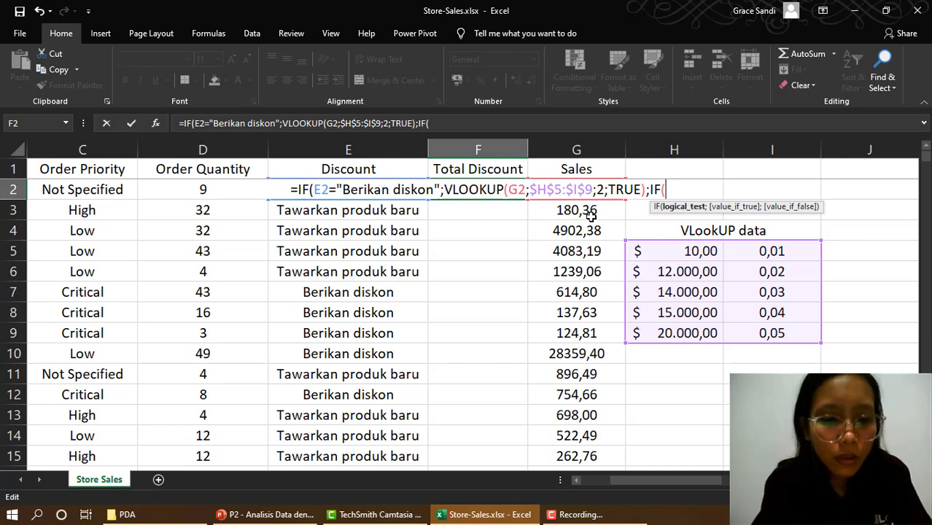
pyautogui.write('E')
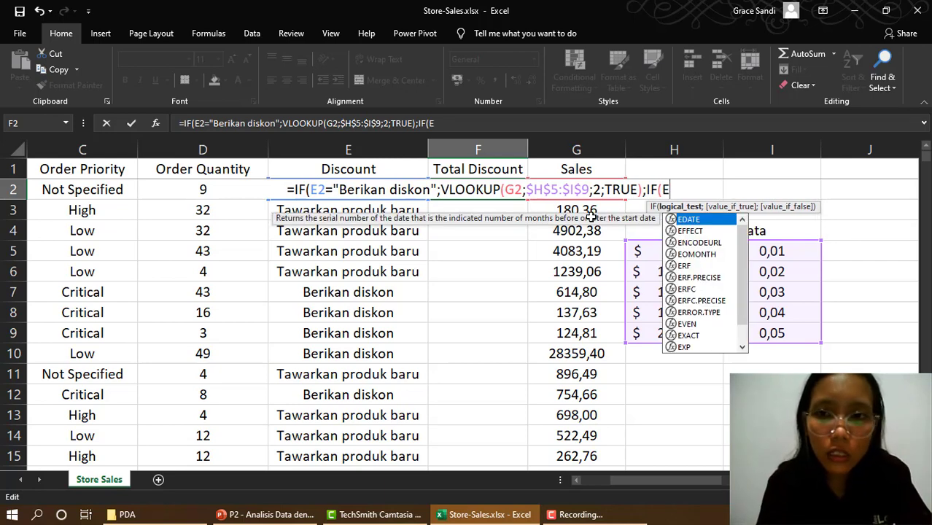
pyautogui.write('2')
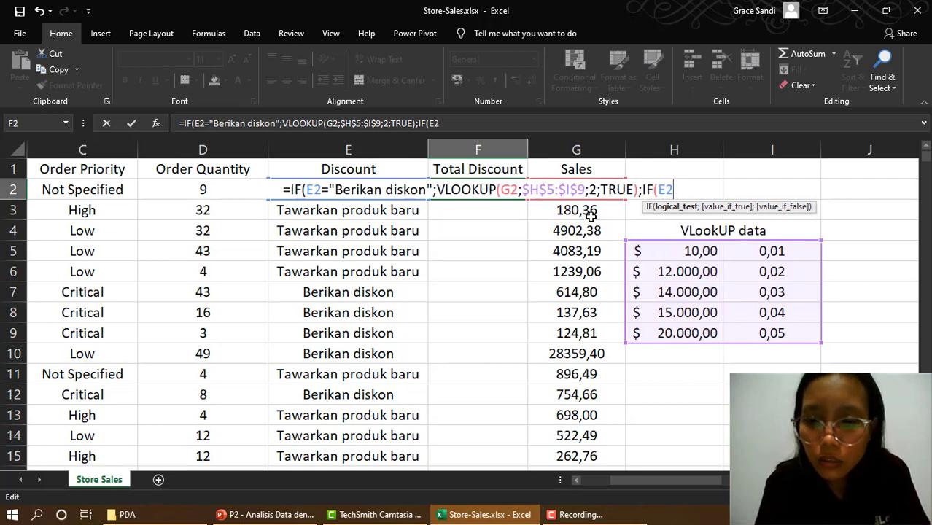
pyautogui.write('="T')
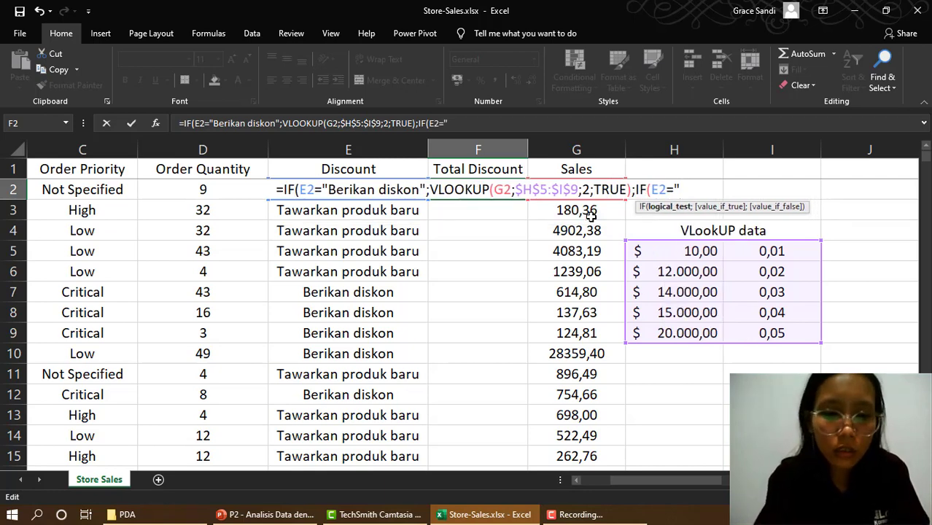
pyautogui.write('awarkan ')
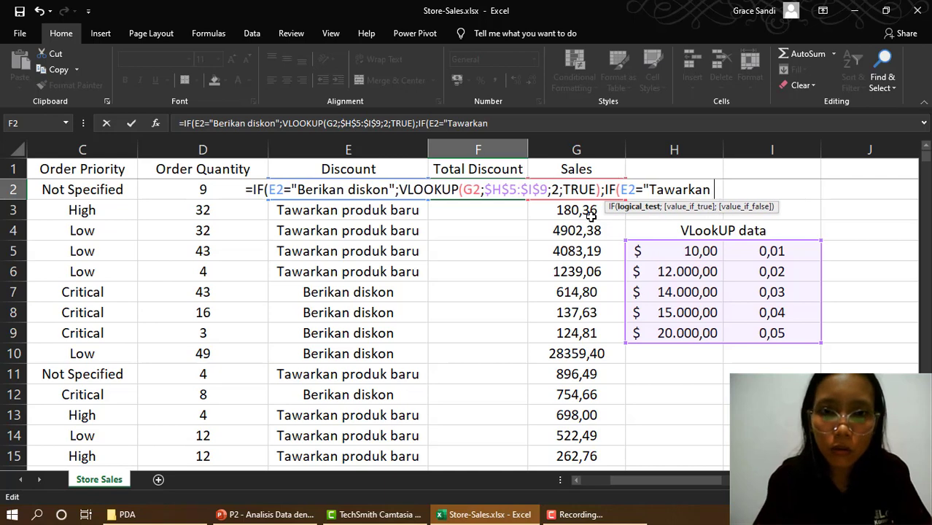
pyautogui.write('produk ')
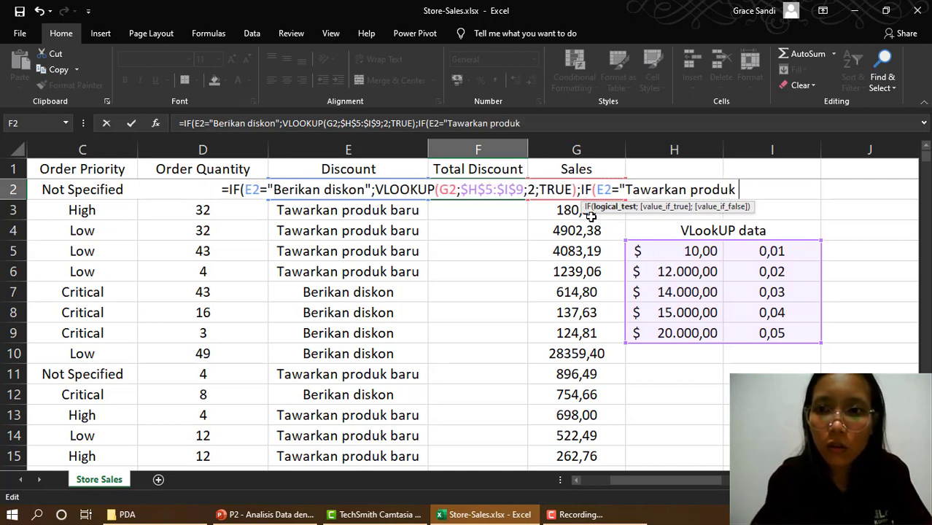
pyautogui.write('baru"')
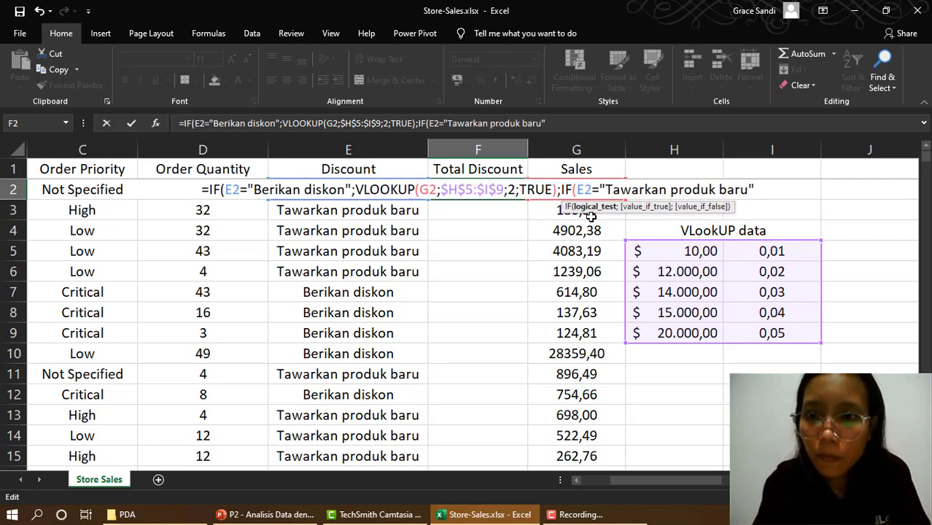
# Step: Give the nested IF the value-if-true "0", close both IF functions and enter the formula in F2
pyautogui.write(';')
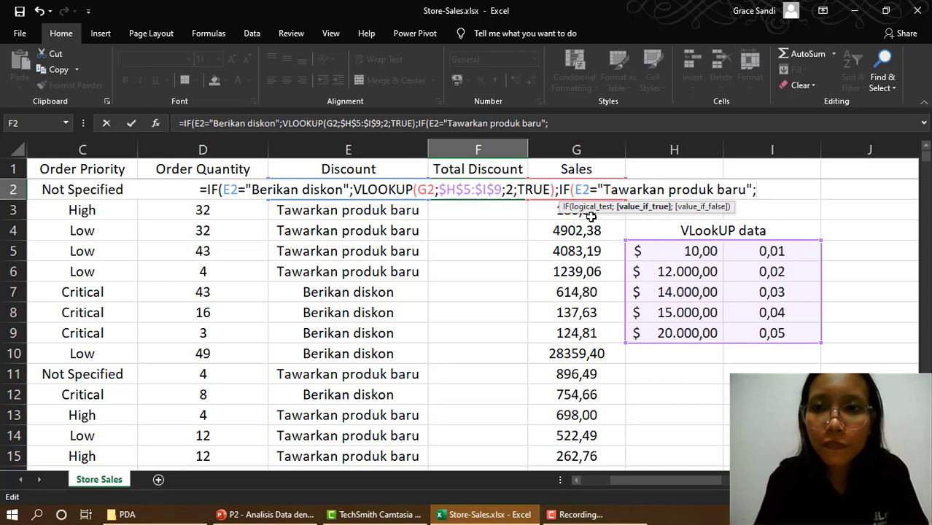
pyautogui.write('"')
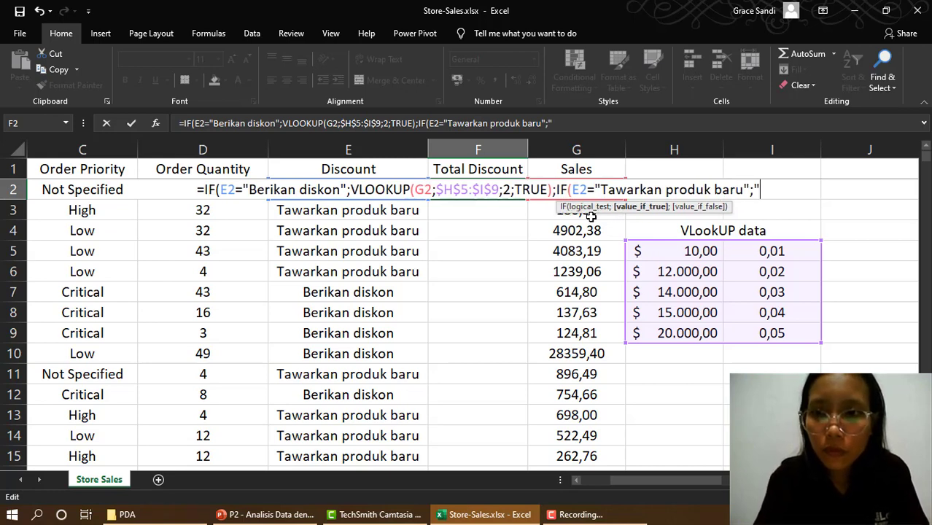
pyautogui.write('0')
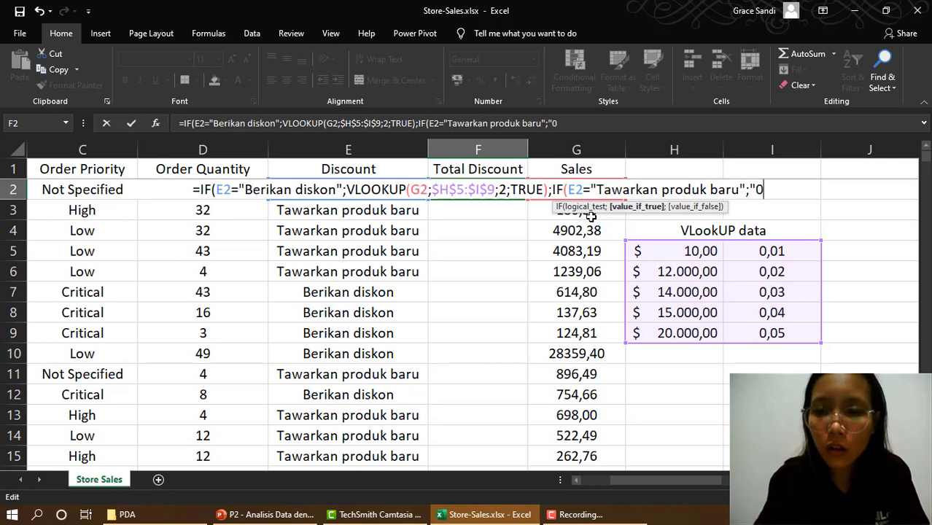
pyautogui.write('"')
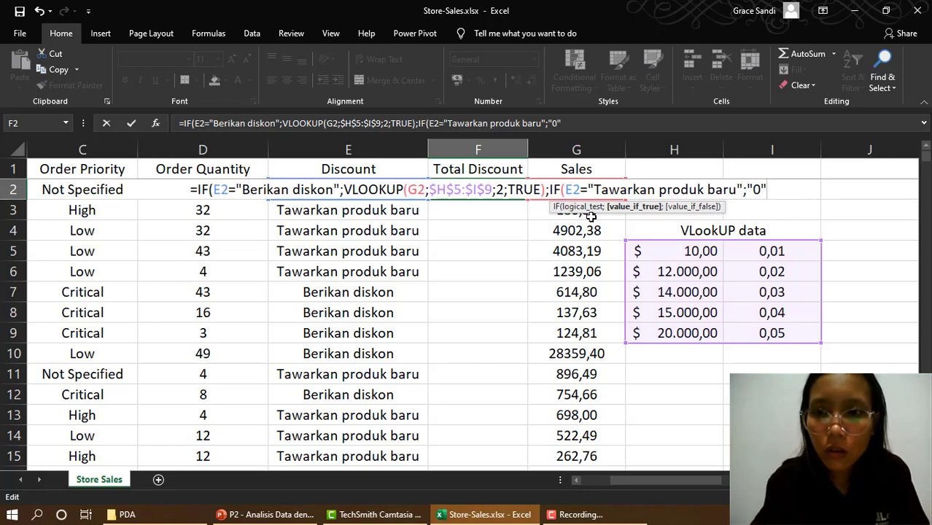
pyautogui.write('))')
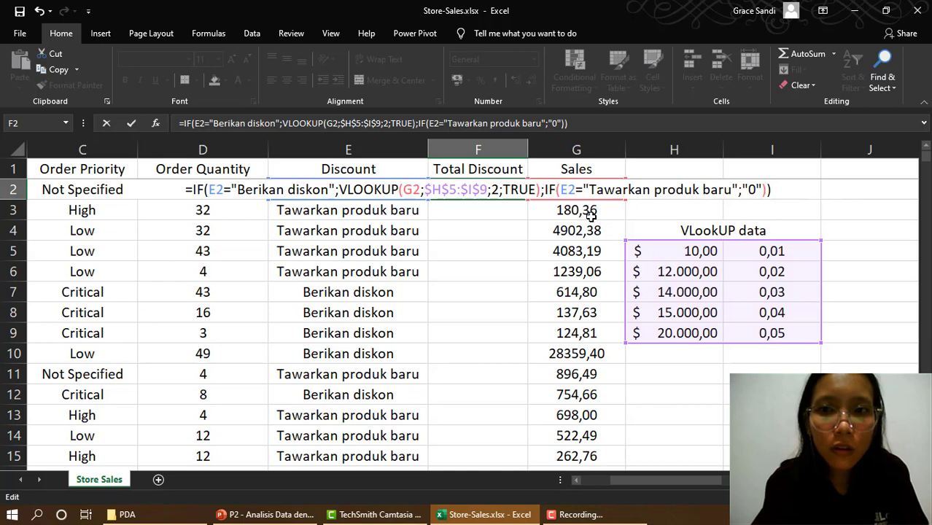
pyautogui.press('Return')
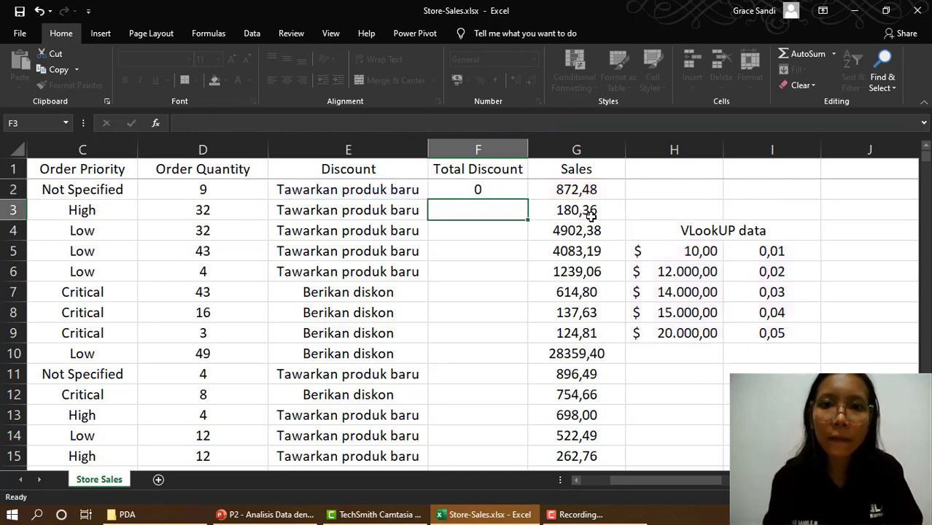
# Step: Fill the F2 formula down the whole Total Discount column
pyautogui.click(503, 195)
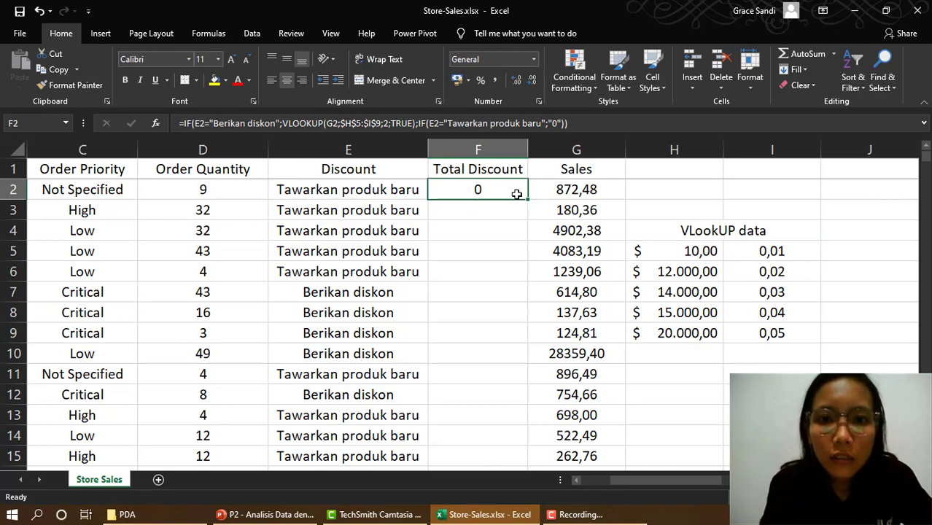
pyautogui.click(298, 195)
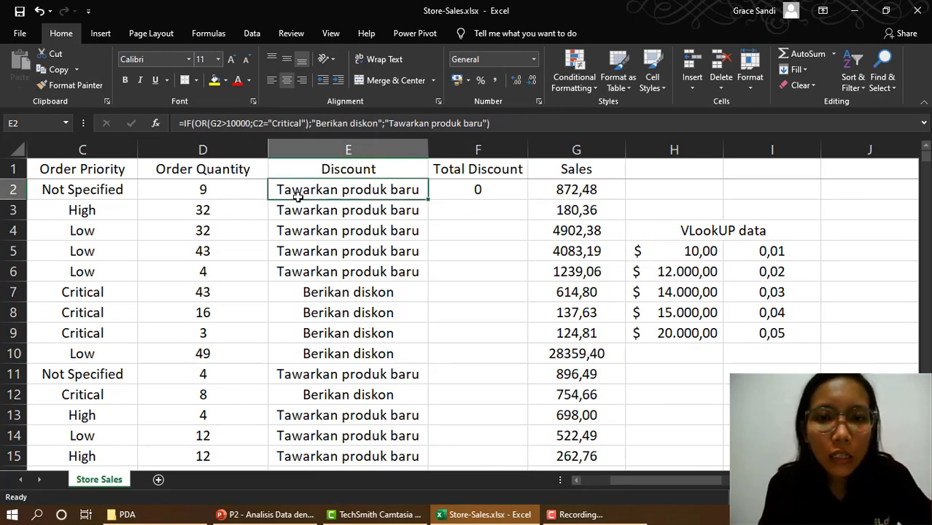
pyautogui.click(590, 191)
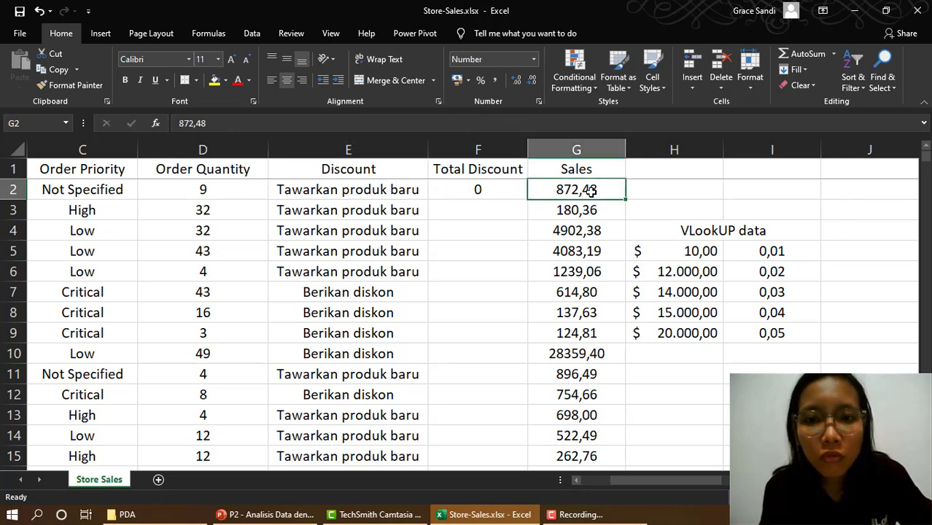
pyautogui.click(519, 193)
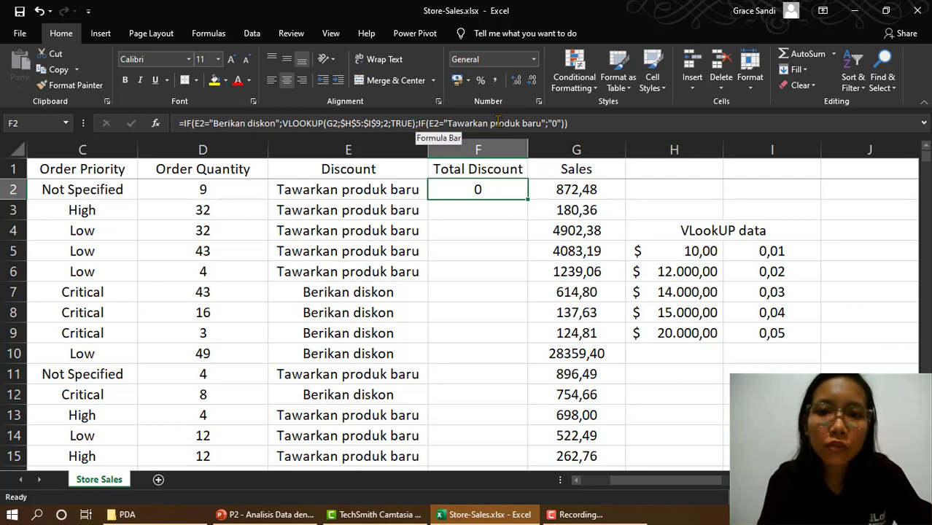
pyautogui.doubleClick(528, 199)
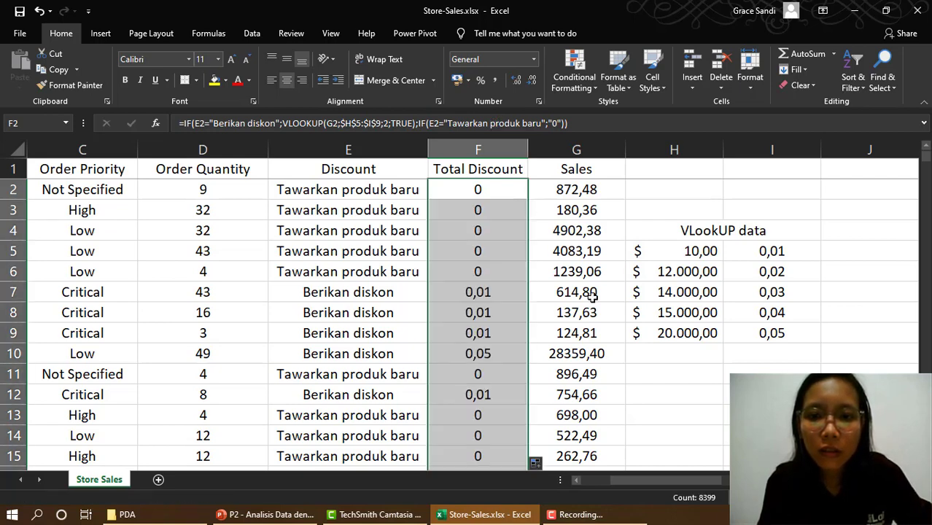
# Step: Review the filled Total Discount values against the Sales amounts and the VLOOKUP table, including row 27
pyautogui.scroll(-7, 503, 379)
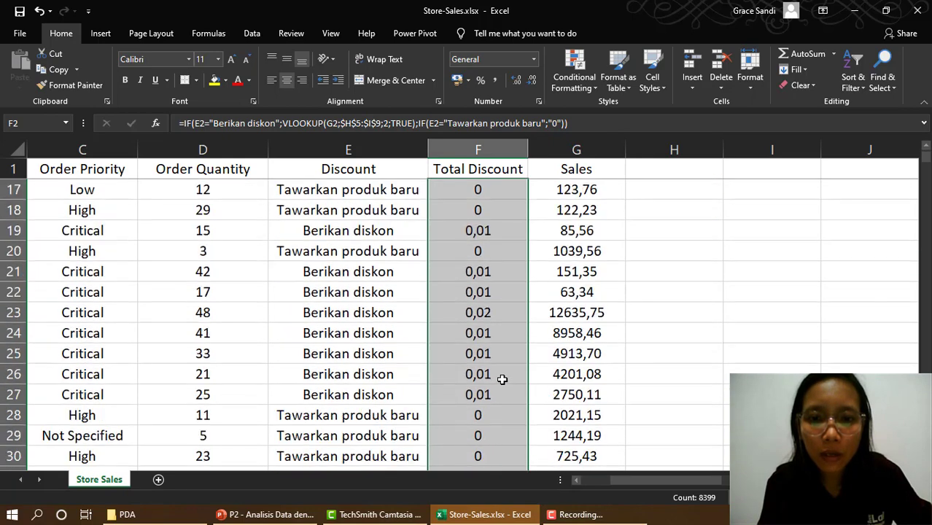
pyautogui.scroll(-1, 501, 378)
pyautogui.click(545, 355)
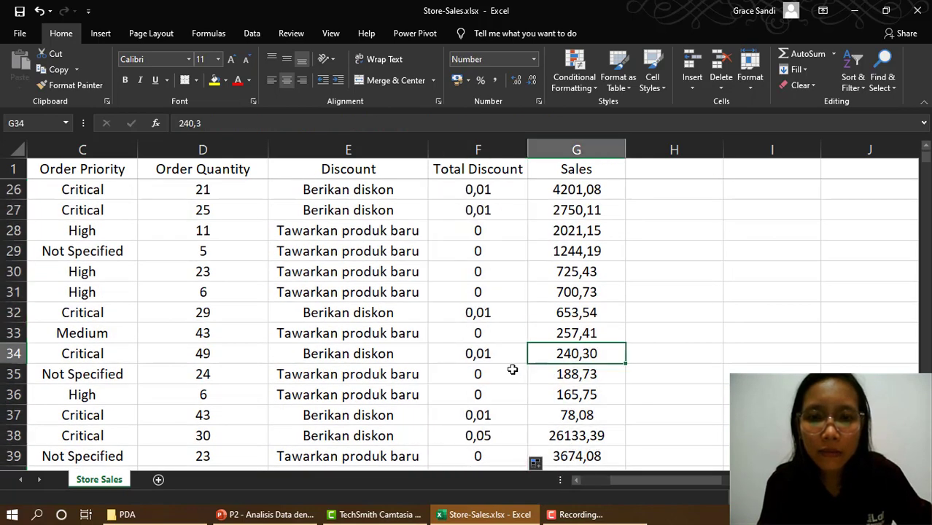
pyautogui.scroll(-4, 510, 368)
pyautogui.scroll(-3, 510, 369)
pyautogui.scroll(8, 510, 368)
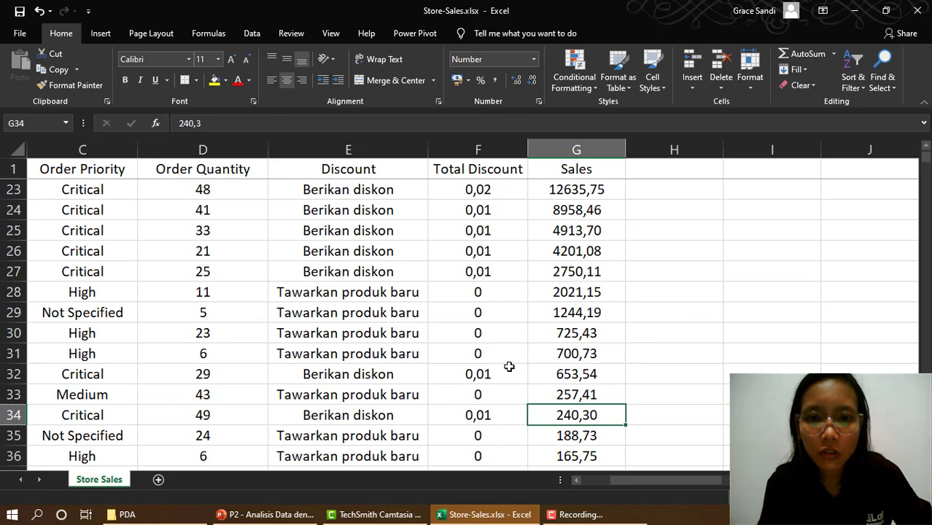
pyautogui.click(471, 267)
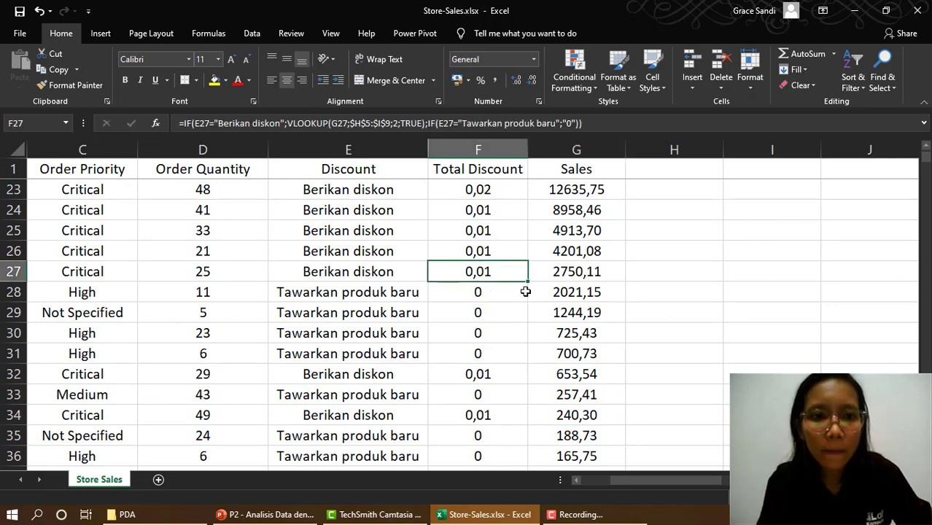
pyautogui.click(563, 273)
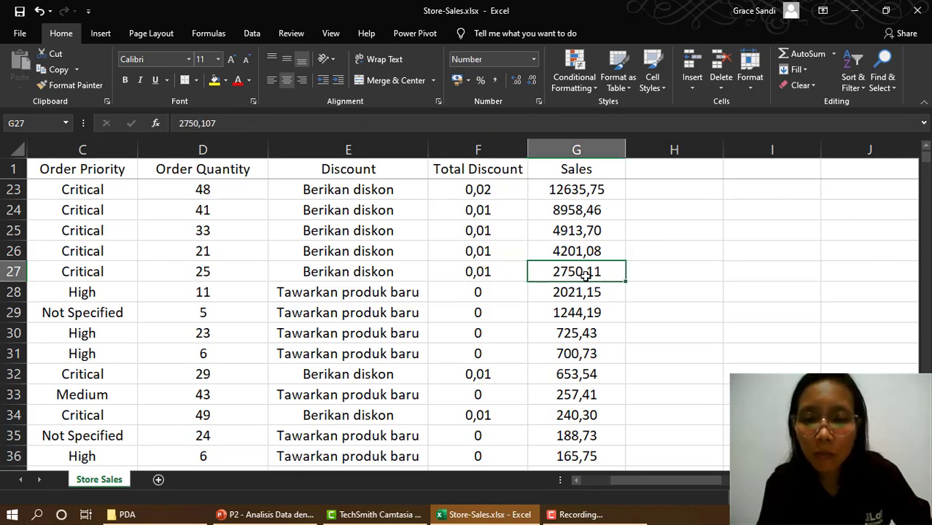
pyautogui.scroll(3, 660, 289)
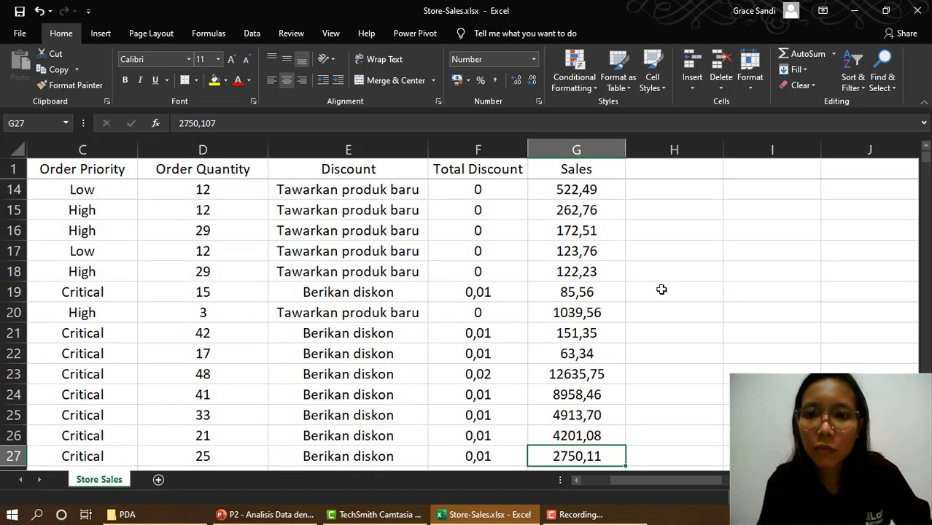
pyautogui.scroll(-2, 660, 289)
pyautogui.scroll(6, 659, 290)
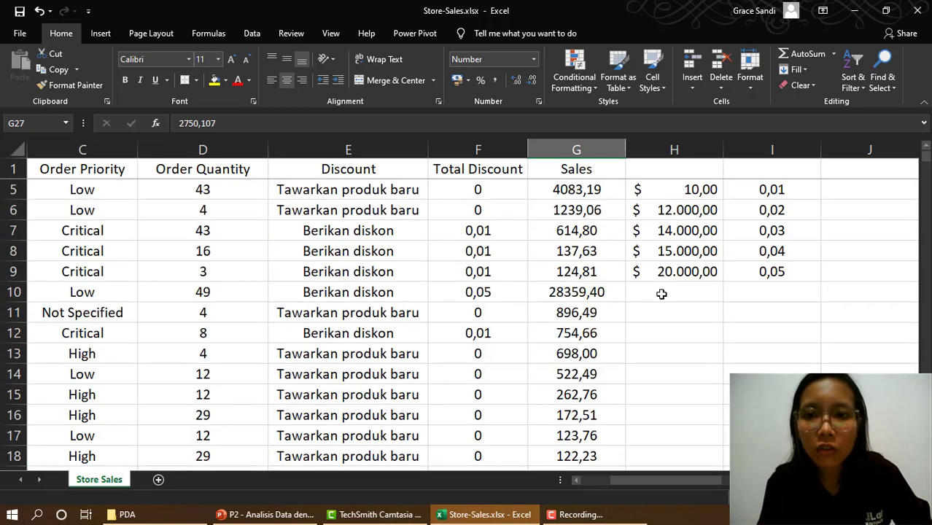
pyautogui.scroll(-6, 621, 309)
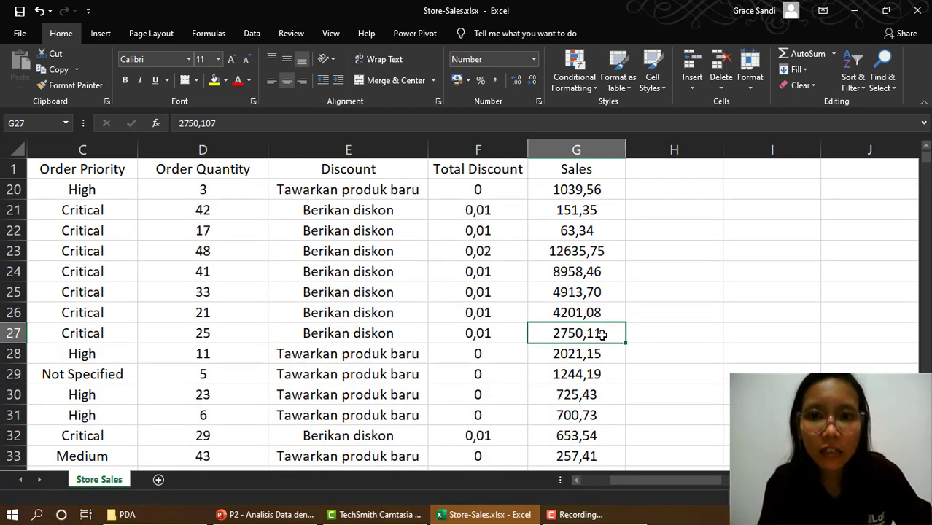
# Step: Examine row 27's order priority, Discount and Total Discount formulas, and check the discounts in the rows further down
pyautogui.click(651, 329)
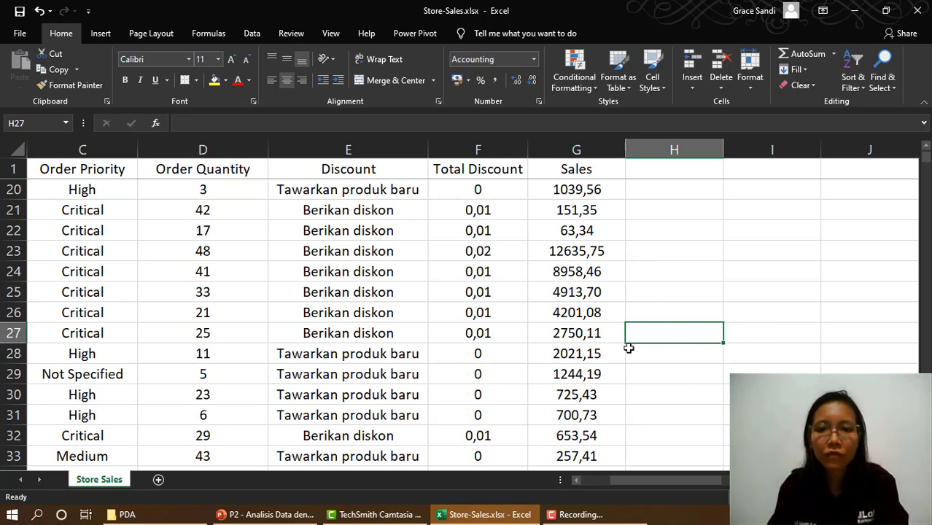
pyautogui.click(488, 333)
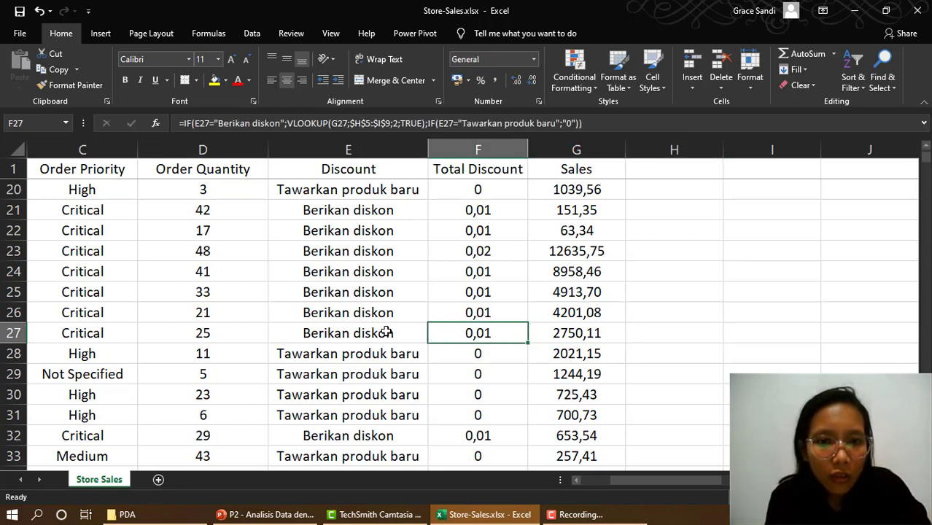
pyautogui.click(122, 336)
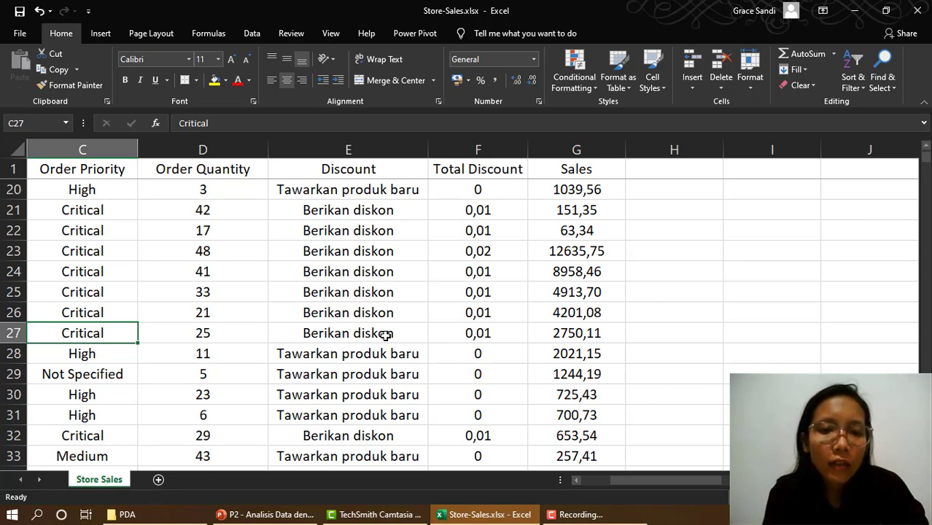
pyautogui.click(384, 333)
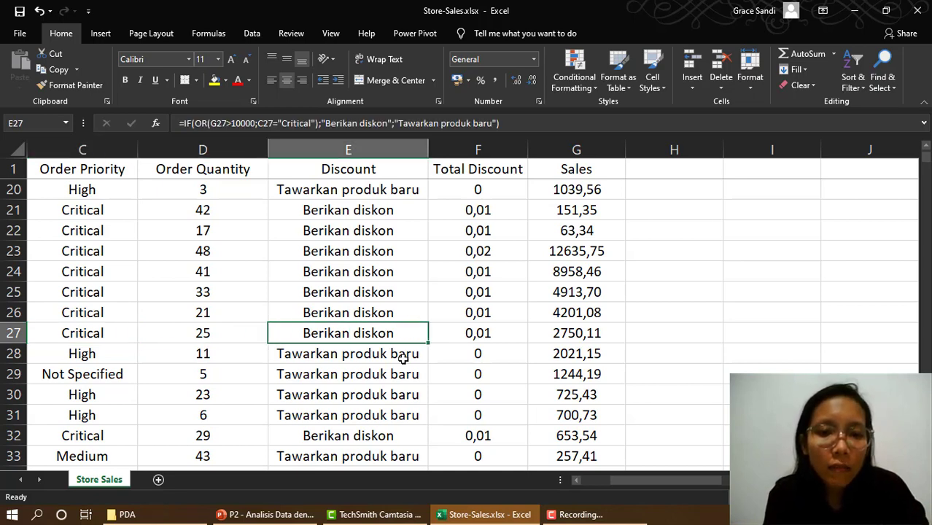
pyautogui.click(475, 333)
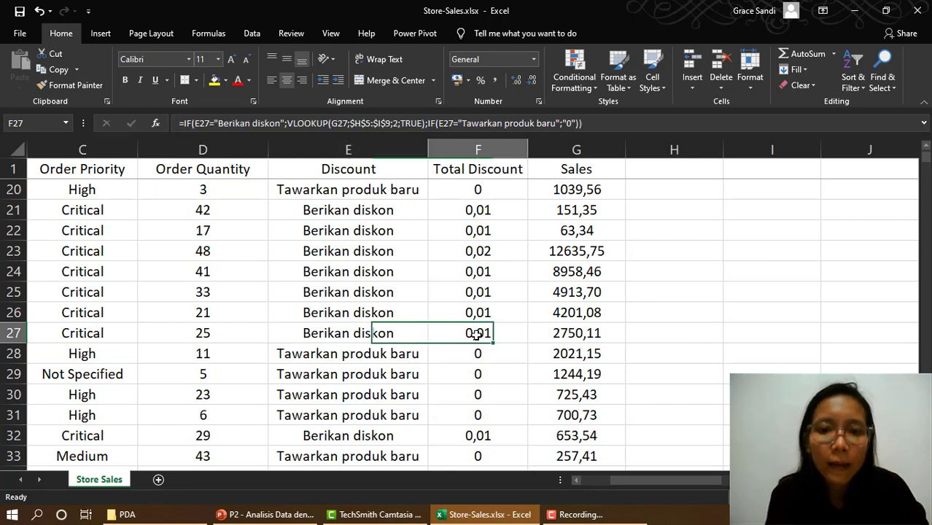
pyautogui.scroll(-12, 475, 342)
pyautogui.scroll(-19, 475, 354)
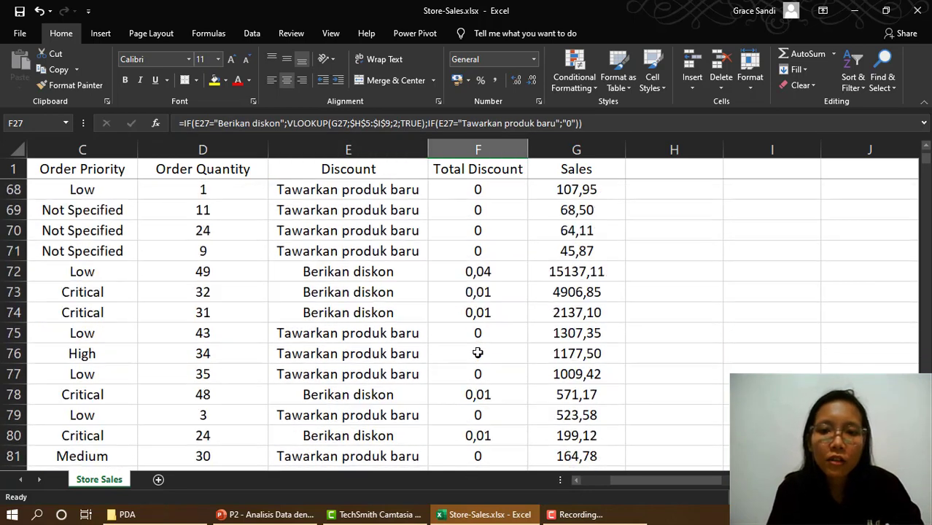
pyautogui.scroll(-20, 477, 335)
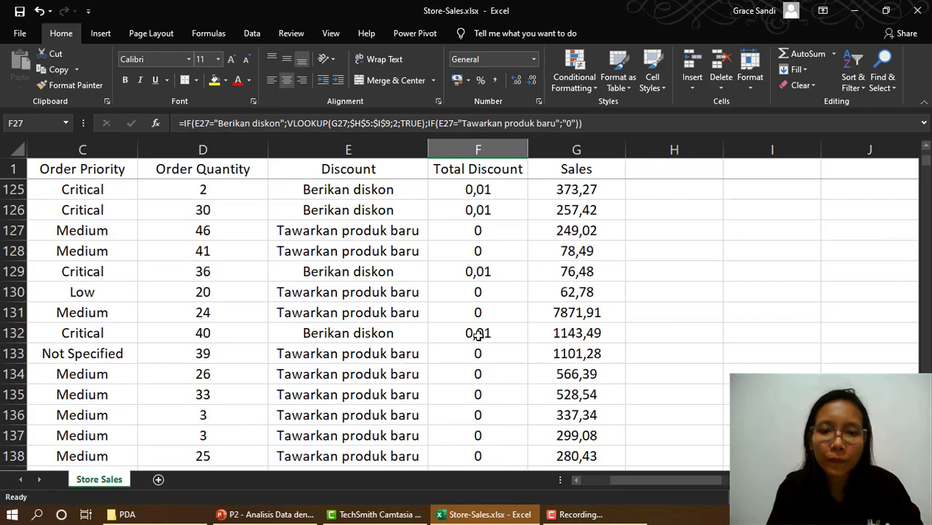
# Step: Unmerge the "VLookUP data" heading cells H4:I4 above the lookup table
pyautogui.scroll(20, 477, 331)
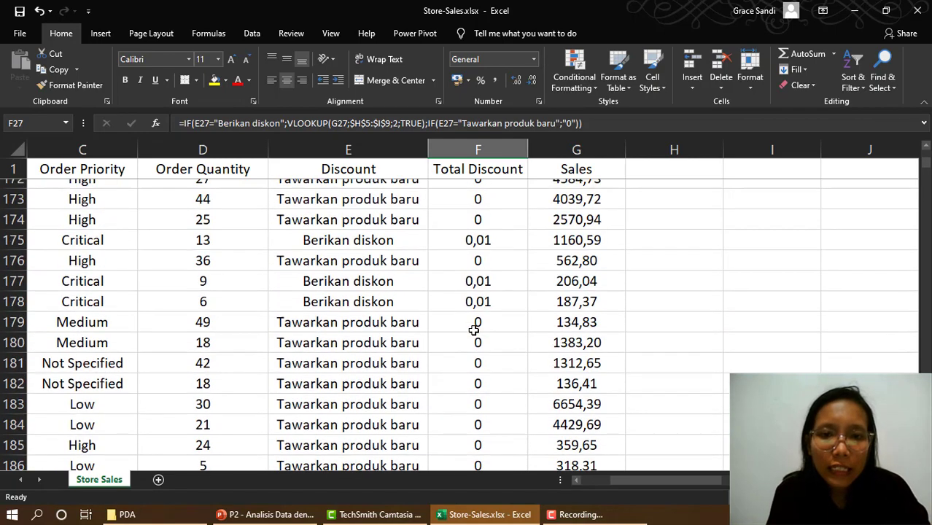
pyautogui.scroll(20, 483, 327)
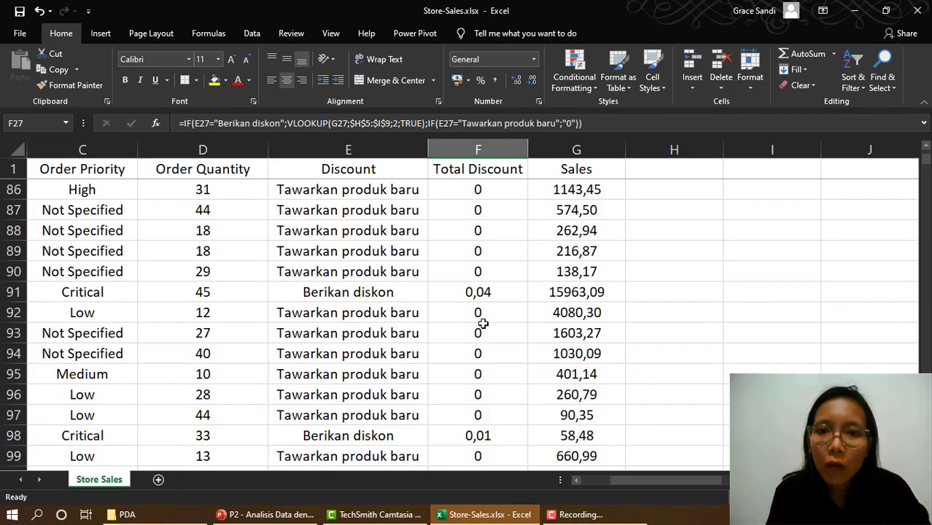
pyautogui.scroll(8, 482, 321)
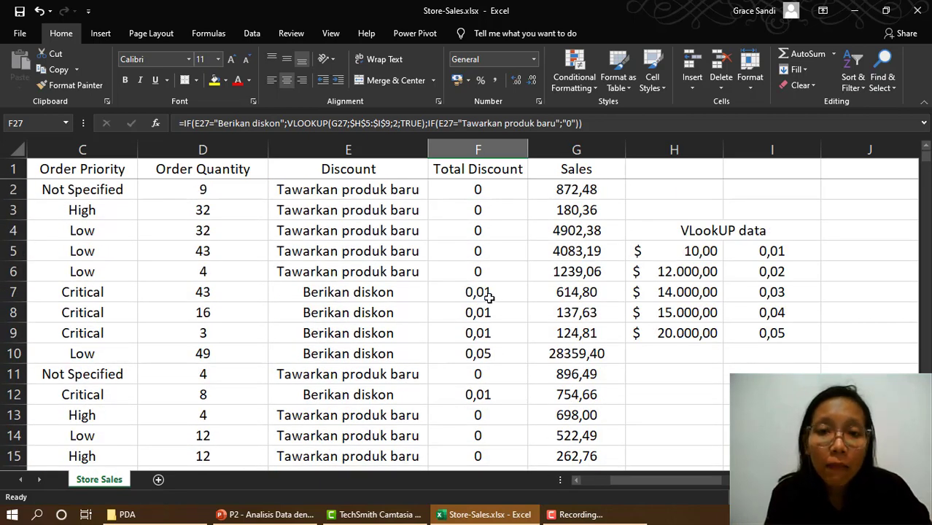
pyautogui.click(681, 231)
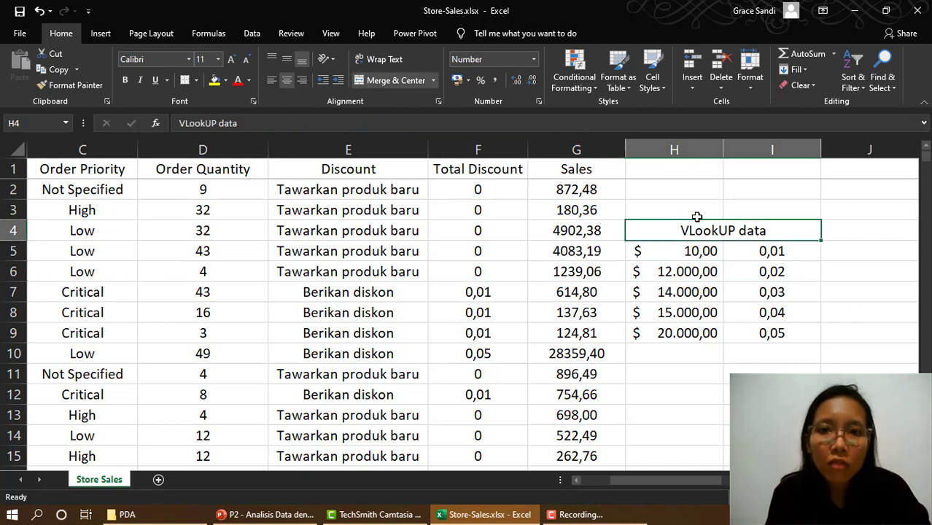
pyautogui.click(383, 81)
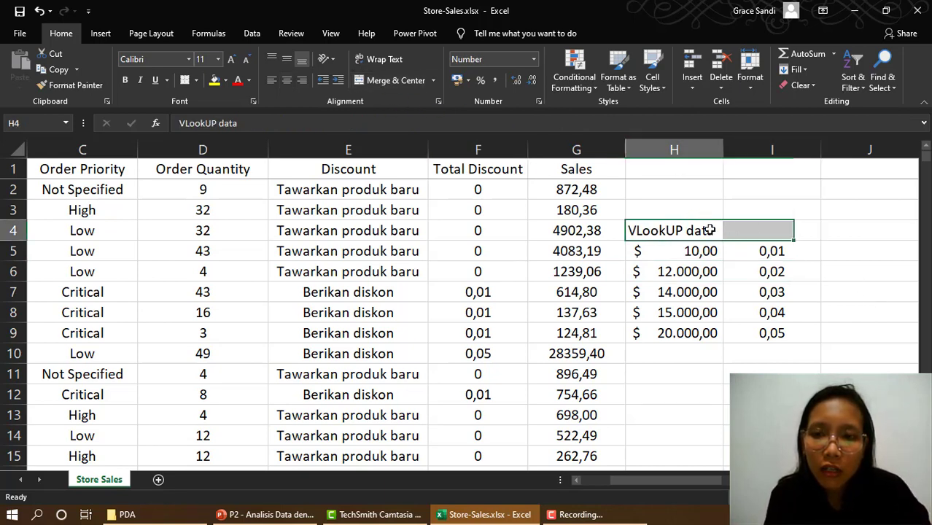
# Step: Copy the whole VLookUP data table with its heading, range H4:I9
pyautogui.moveTo(714, 234); pyautogui.dragTo(770, 332)
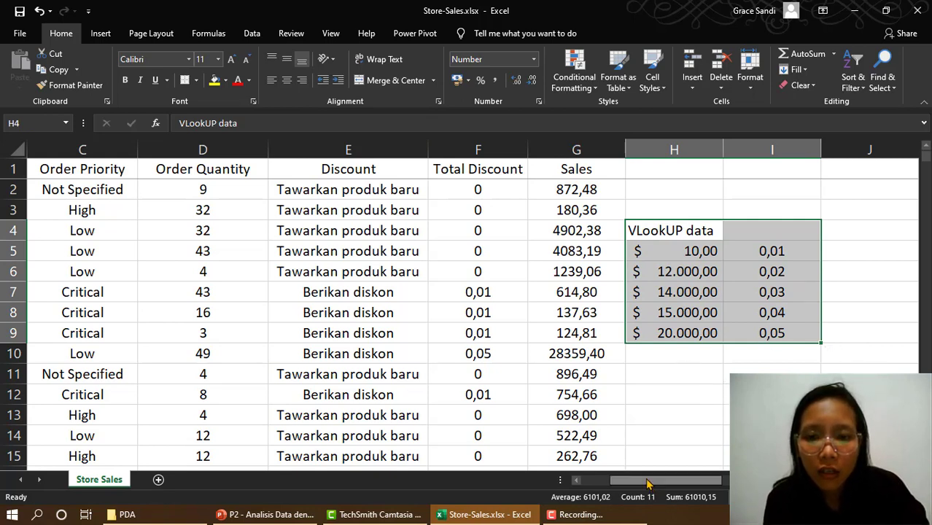
pyautogui.moveTo(700, 481); pyautogui.dragTo(600, 482)
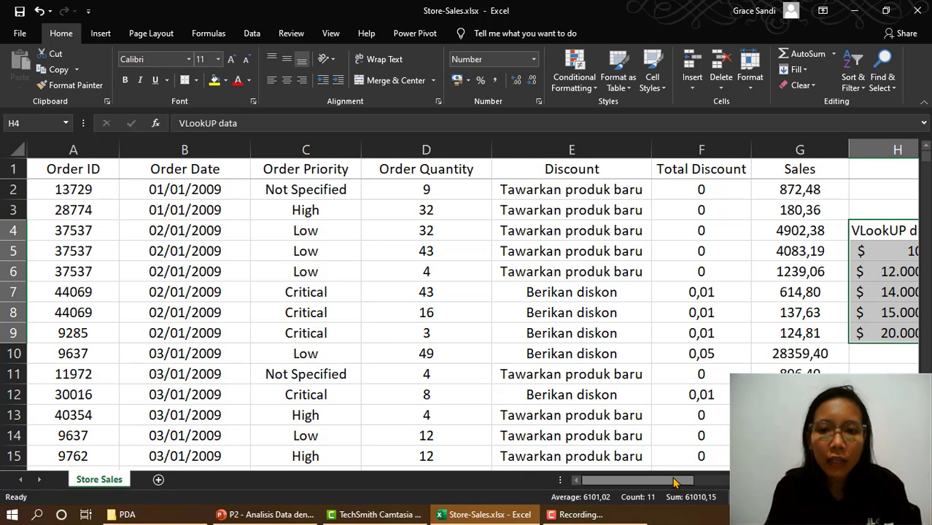
pyautogui.moveTo(671, 482); pyautogui.dragTo(693, 482)
pyautogui.click(686, 233)
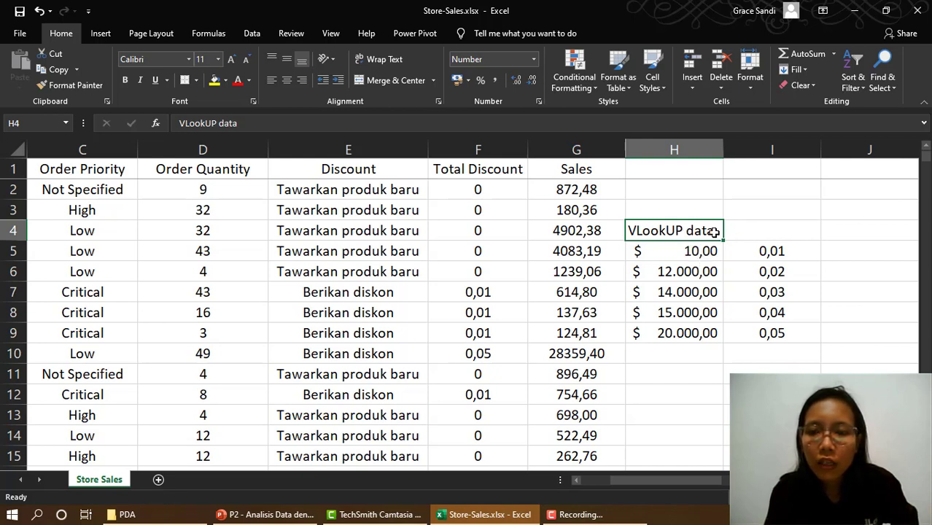
pyautogui.moveTo(713, 232); pyautogui.dragTo(771, 230)
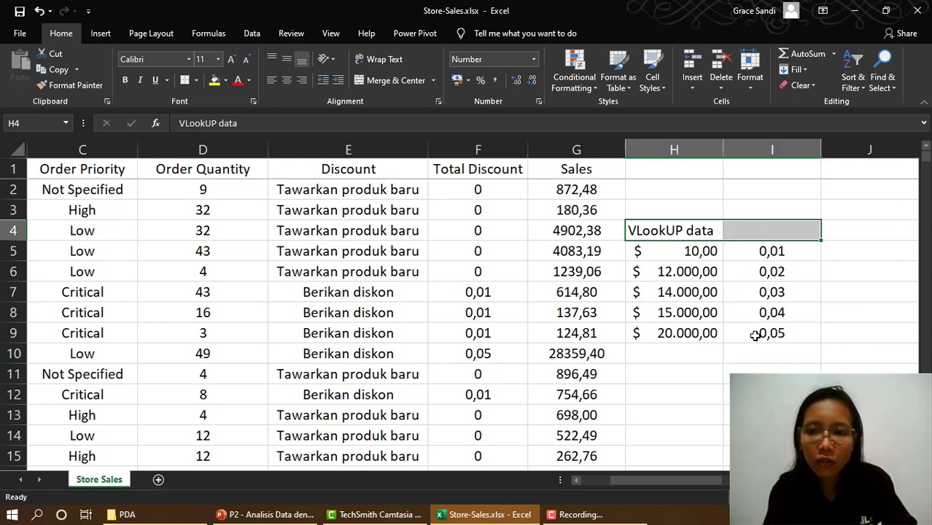
pyautogui.moveTo(755, 335); pyautogui.dragTo(753, 332)
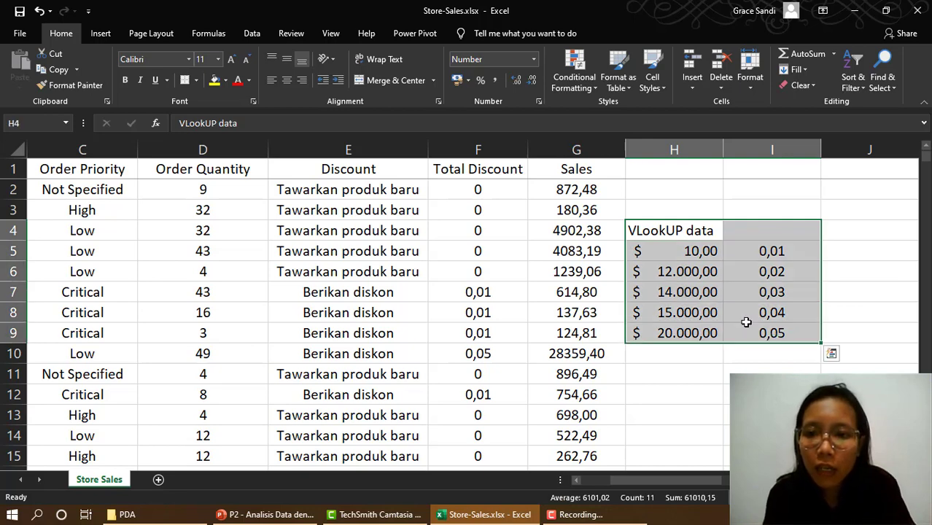
pyautogui.hotkey('ctrl', 'c')
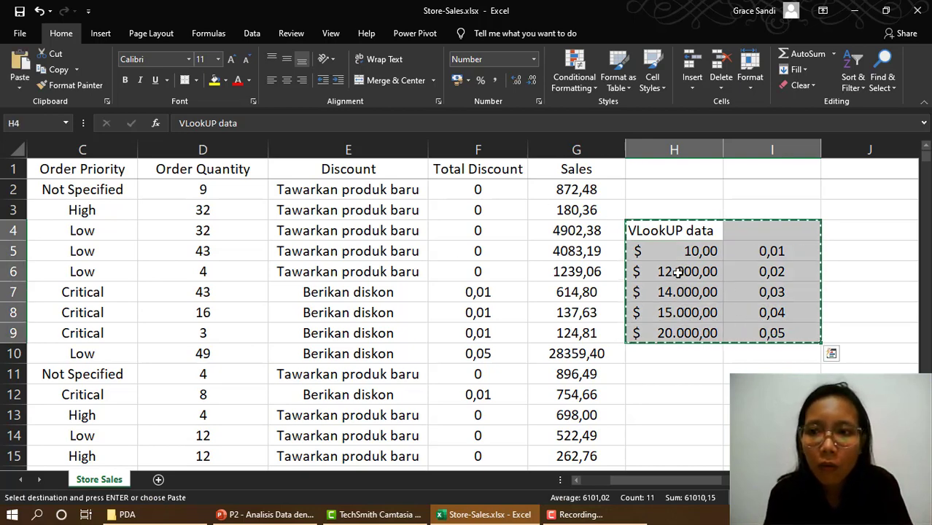
# Step: Check the lookup range in the Total Discount formulas of F2 and F51, and review the discounts in the rows further down
pyautogui.click(572, 173)
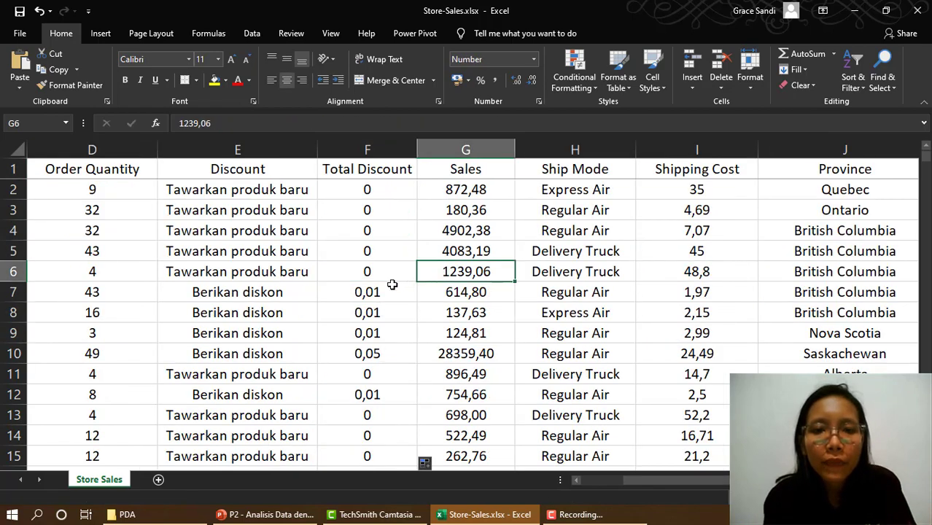
pyautogui.click(373, 193)
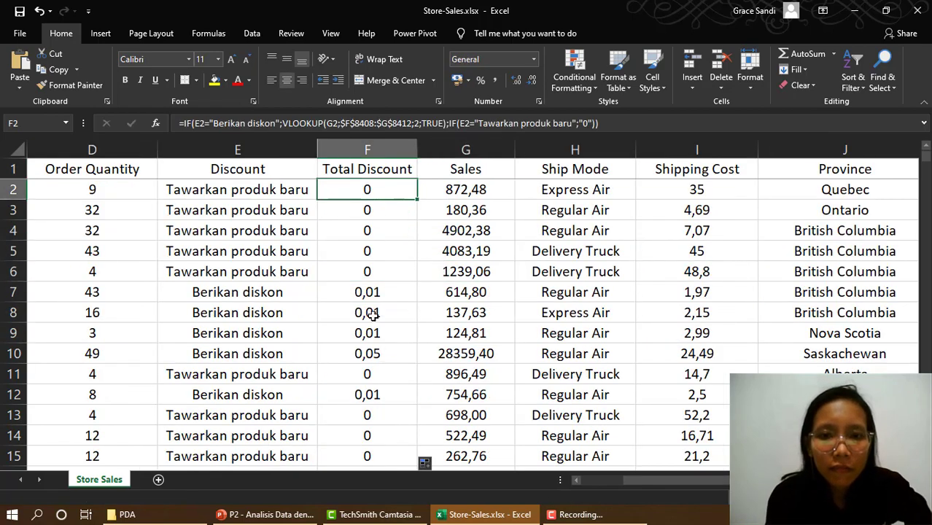
pyautogui.scroll(-10, 370, 312)
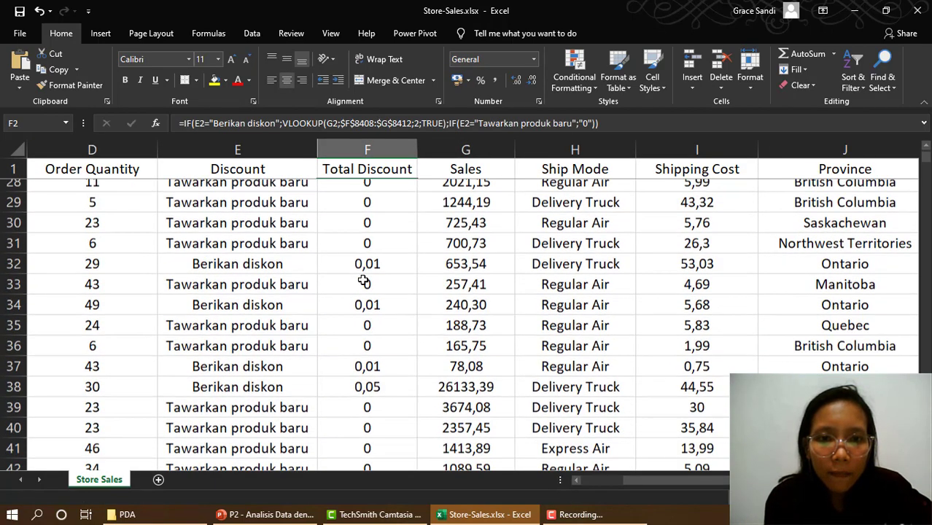
pyautogui.scroll(-5, 365, 276)
pyautogui.click(367, 272)
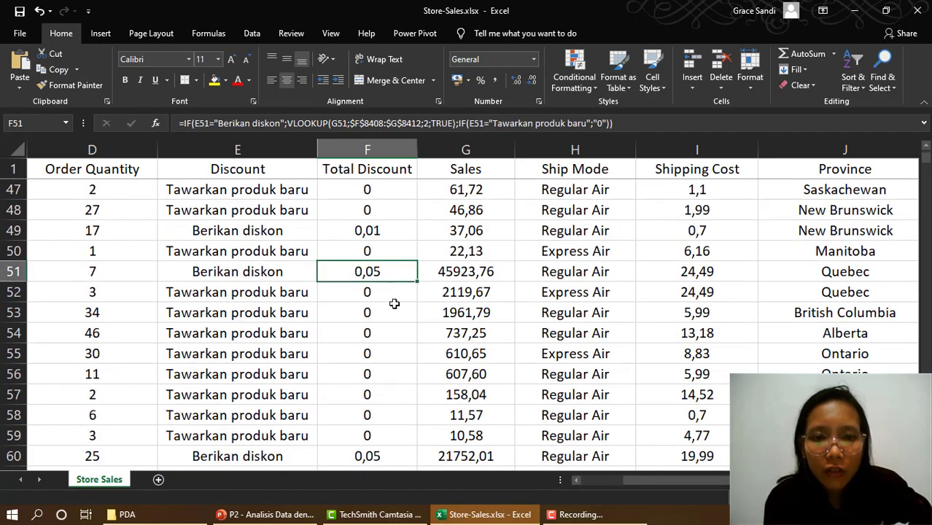
pyautogui.scroll(-1, 395, 297)
pyautogui.scroll(-3, 398, 306)
pyautogui.scroll(19, 397, 295)
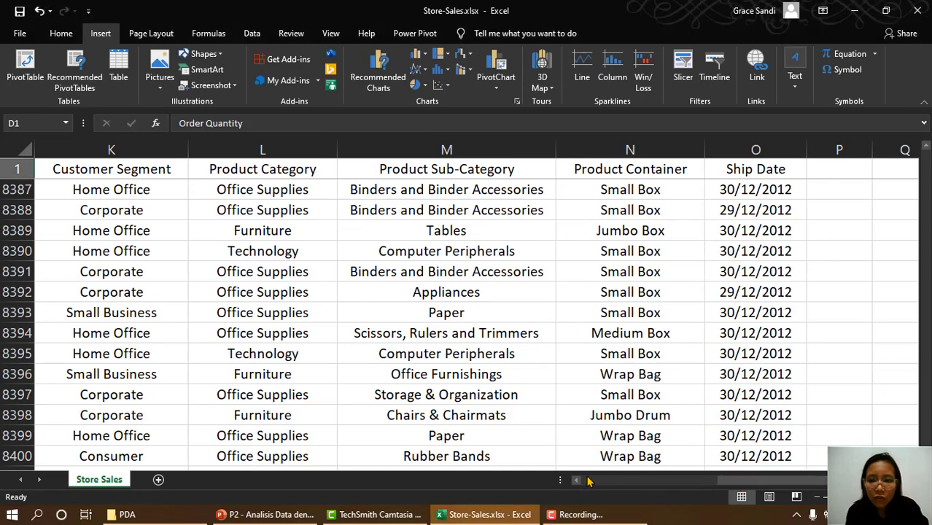
# Step: Create a PivotTable on a new worksheet from the Store Sales data range A1:O8400
pyautogui.moveTo(749, 488); pyautogui.dragTo(538, 499)
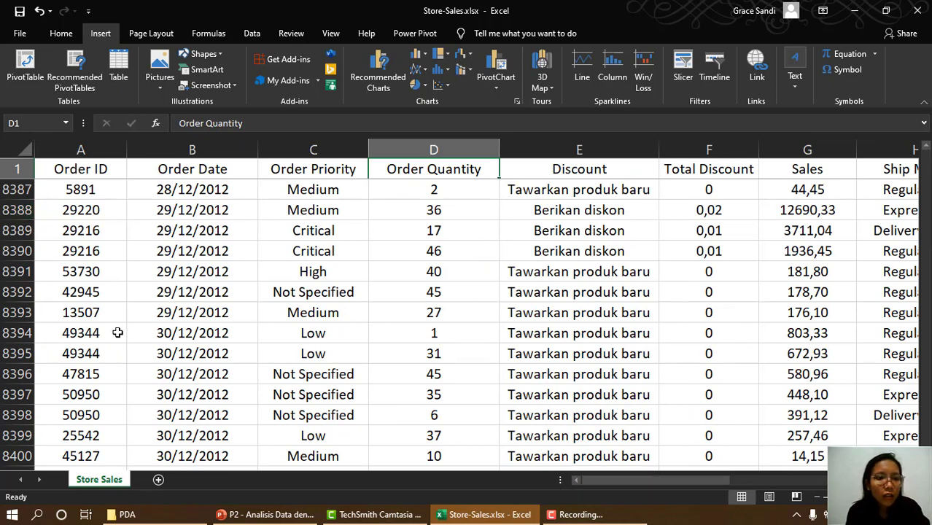
pyautogui.scroll(-2, 109, 343)
pyautogui.click(79, 328)
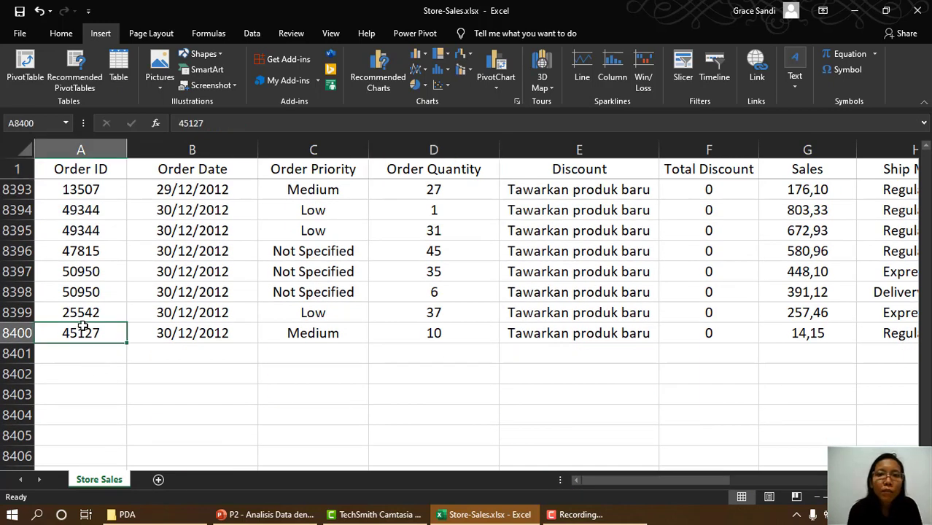
pyautogui.hotkey('ctrl', 'Up')
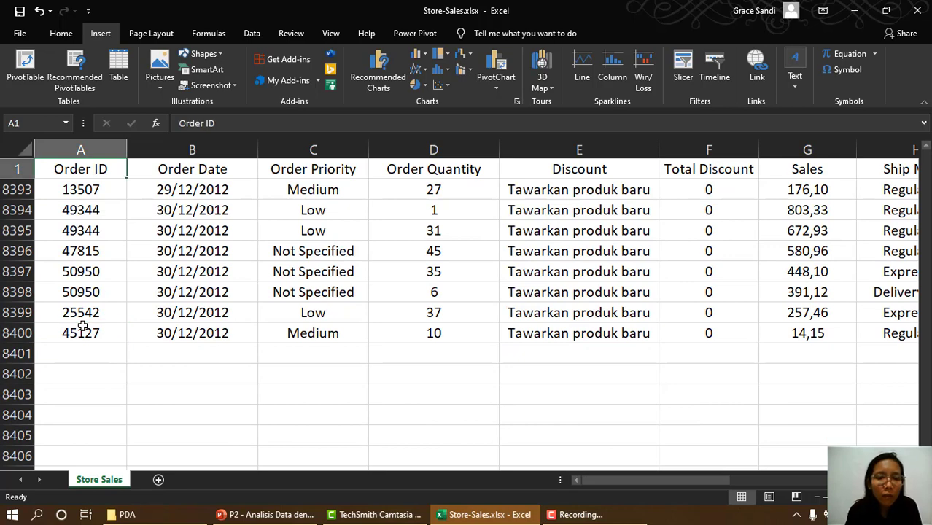
pyautogui.press('Down')
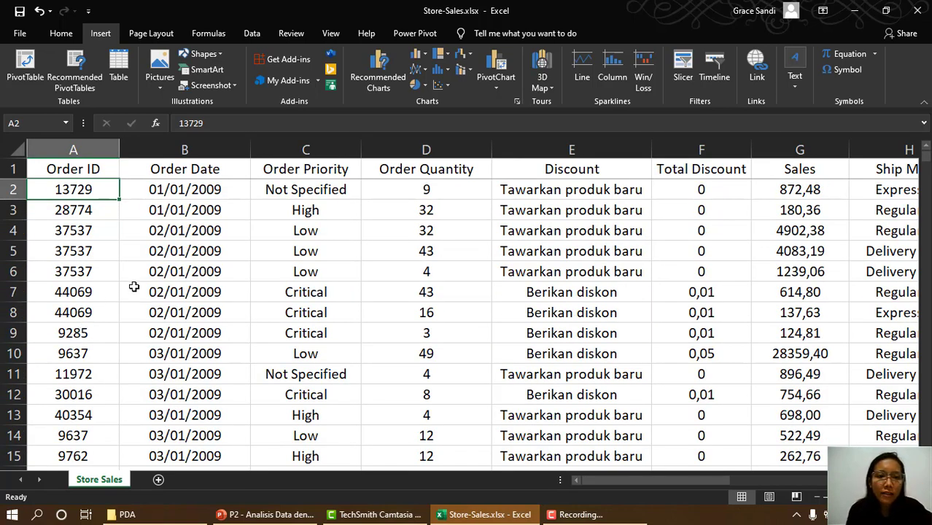
pyautogui.click(75, 170)
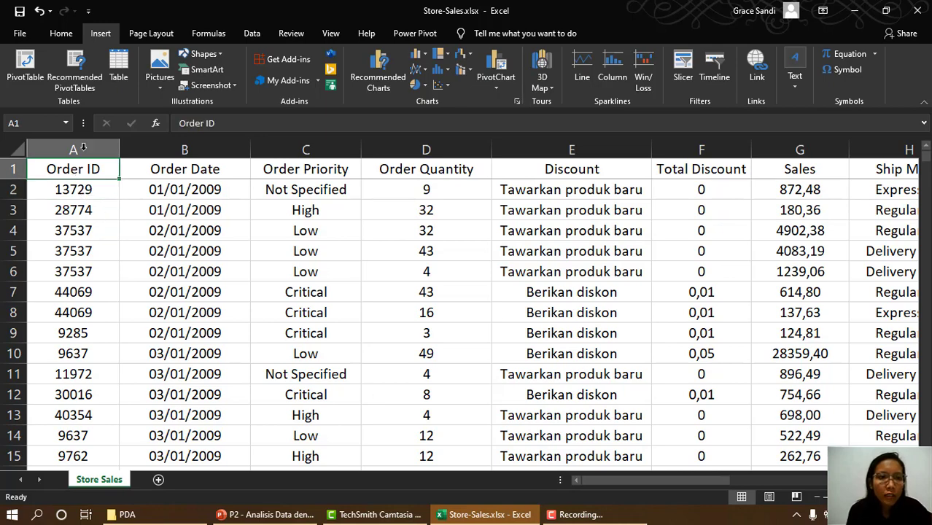
pyautogui.click(25, 66)
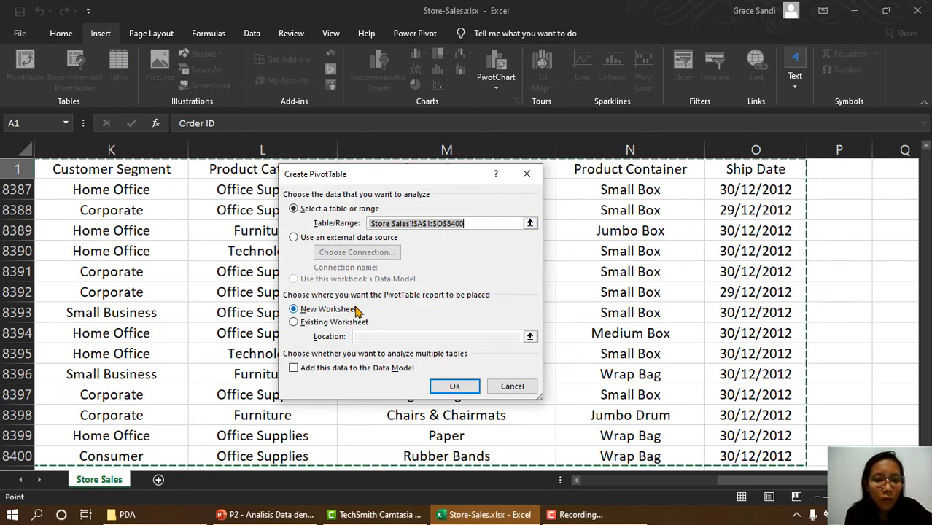
pyautogui.click(445, 386)
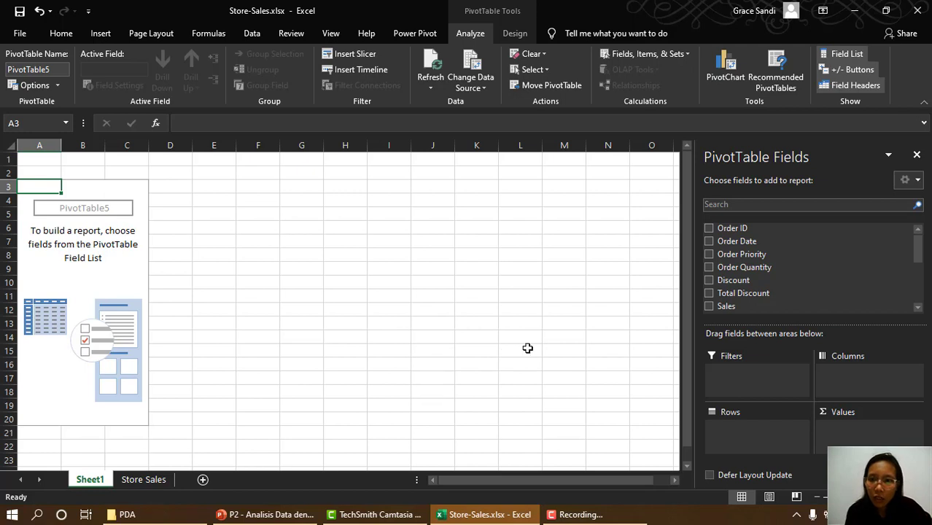
# Step: Look through the available PivotTable fields and add Province as the row field
pyautogui.scroll(-3, 744, 283)
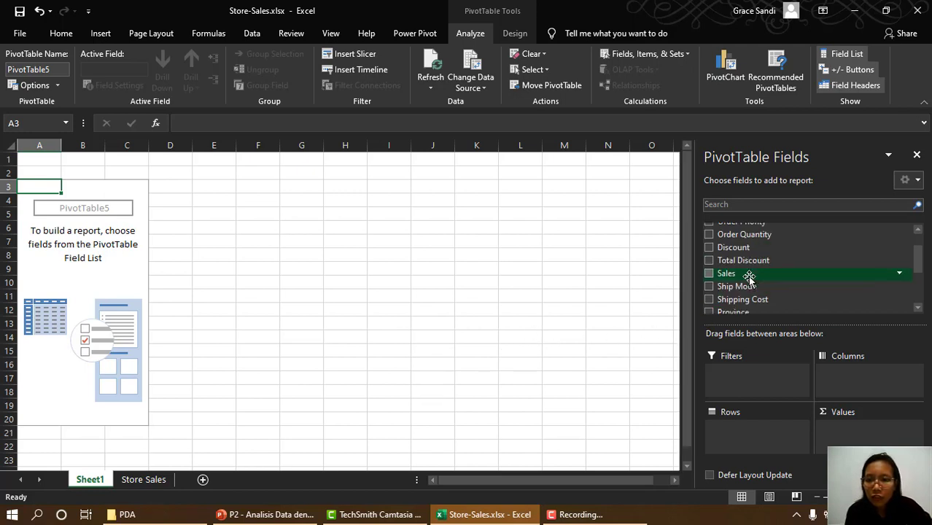
pyautogui.scroll(-1, 770, 284)
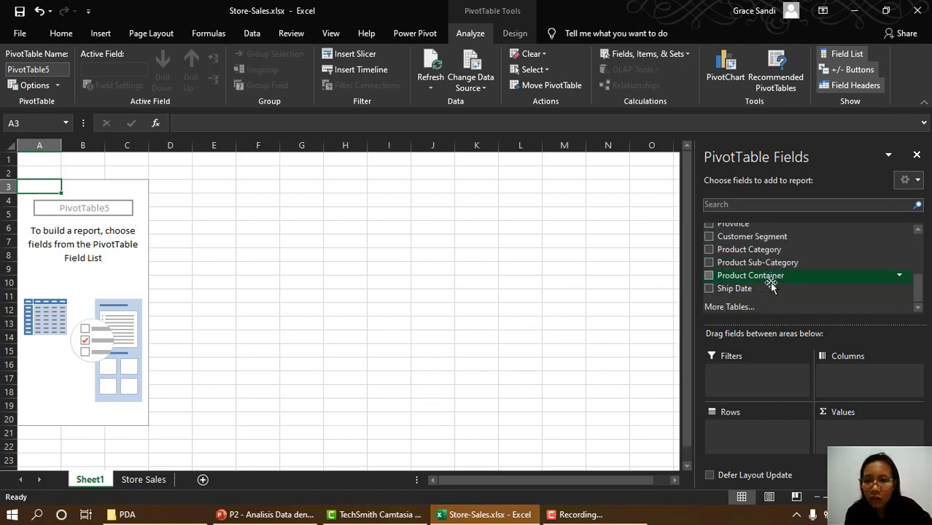
pyautogui.scroll(4, 770, 285)
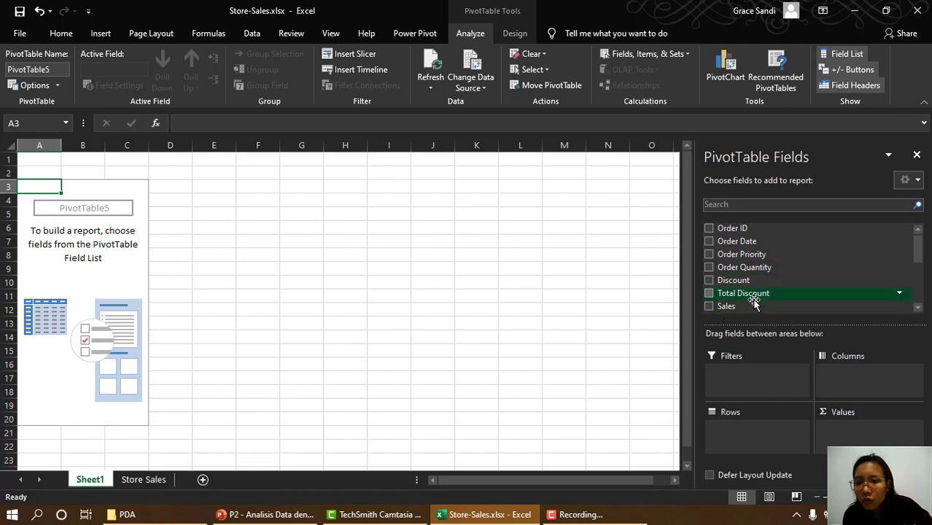
pyautogui.scroll(-1, 754, 275)
pyautogui.scroll(-1, 754, 274)
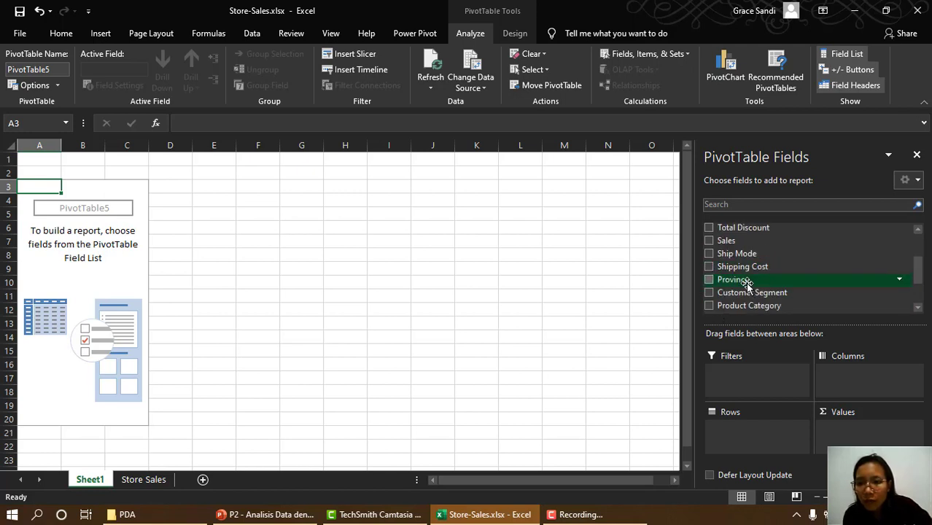
pyautogui.moveTo(746, 281); pyautogui.dragTo(727, 431)
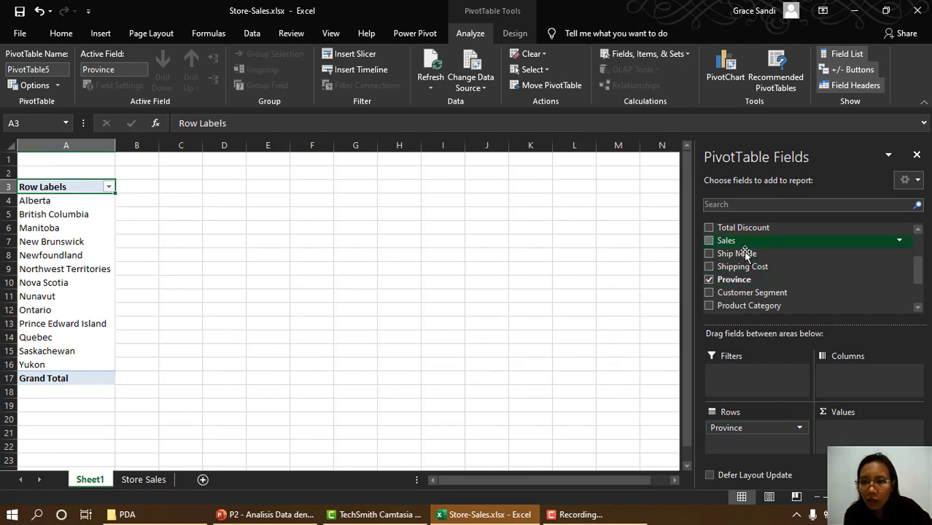
# Step: Add Order Date as the PivotTable's column field and Sales as its summed value field
pyautogui.scroll(-1, 756, 281)
pyautogui.scroll(3, 756, 277)
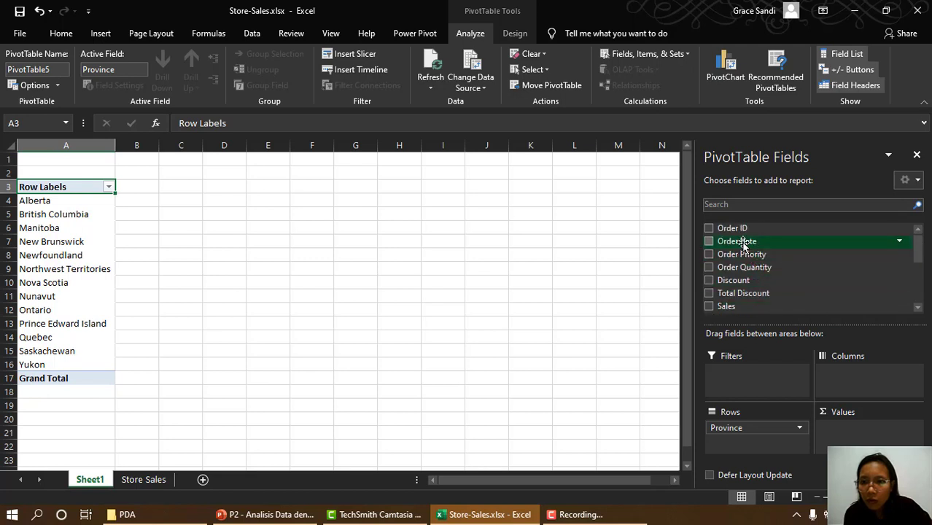
pyautogui.moveTo(742, 241); pyautogui.dragTo(847, 389)
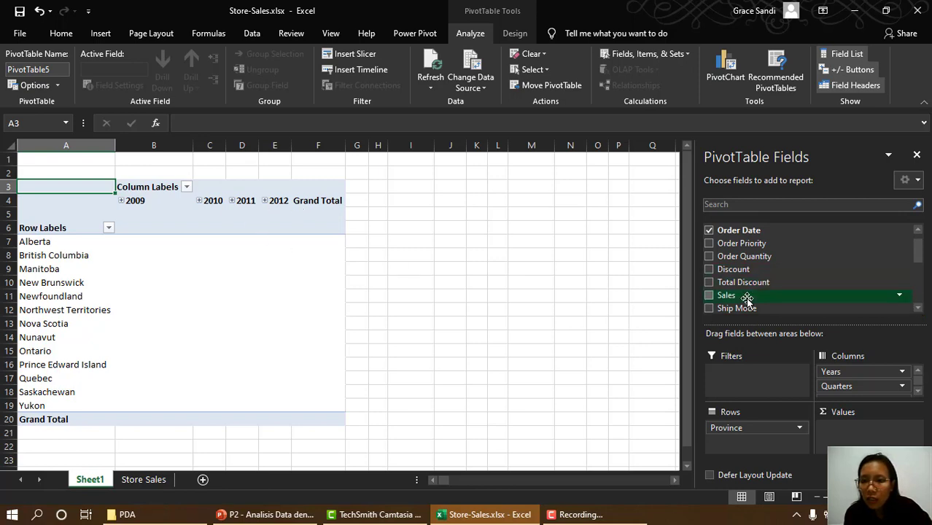
pyautogui.moveTo(743, 295); pyautogui.dragTo(828, 428)
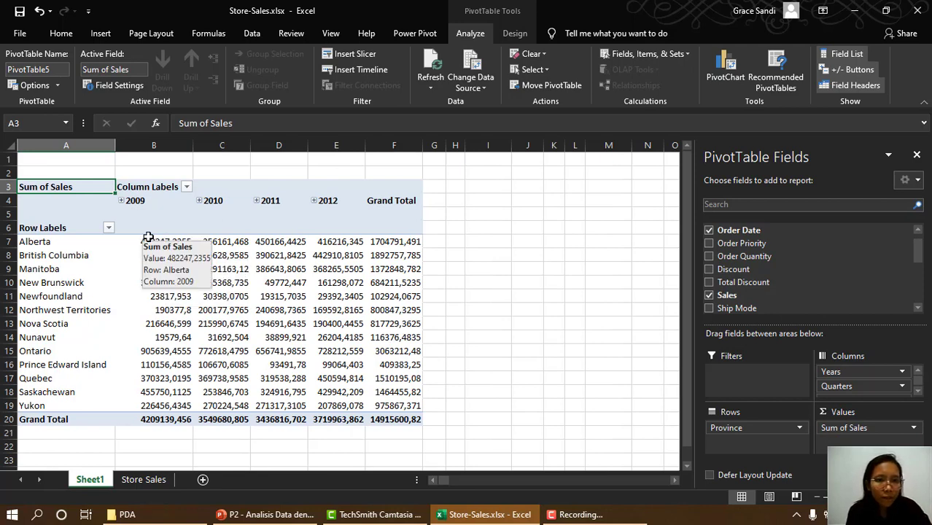
# Step: Format the PivotTable's sales values and grand totals in B7:F20 as Accounting with the $ symbol
pyautogui.click(148, 237)
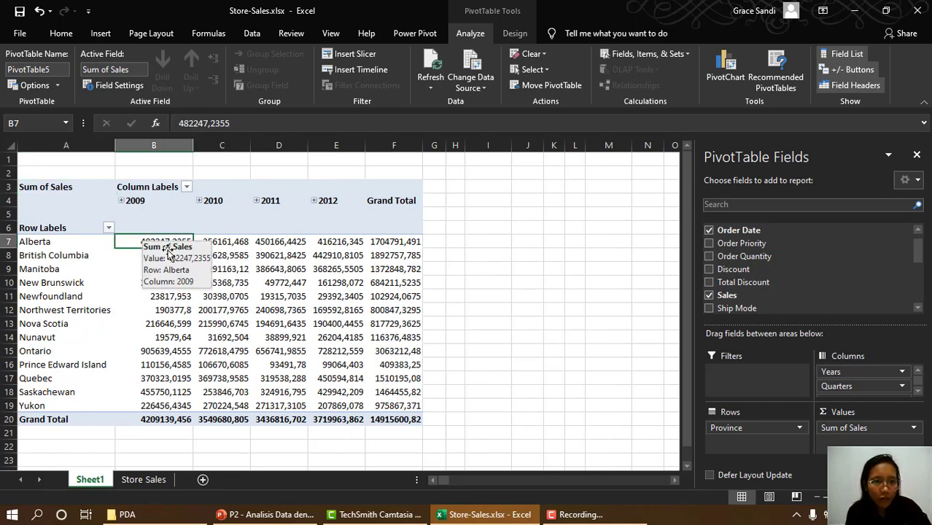
pyautogui.keyDown('shift'); pyautogui.click(390, 418); pyautogui.keyUp('shift')
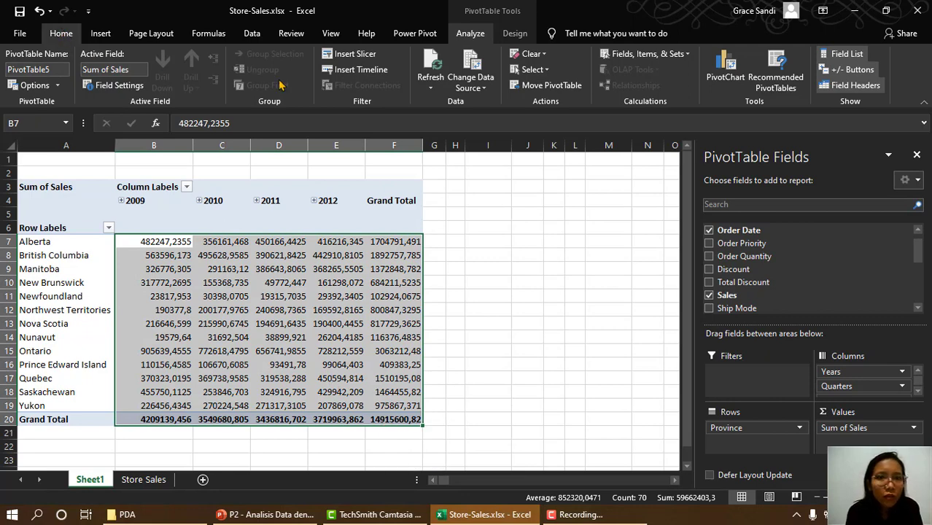
pyautogui.click(61, 33)
pyautogui.click(469, 81)
pyautogui.click(496, 110)
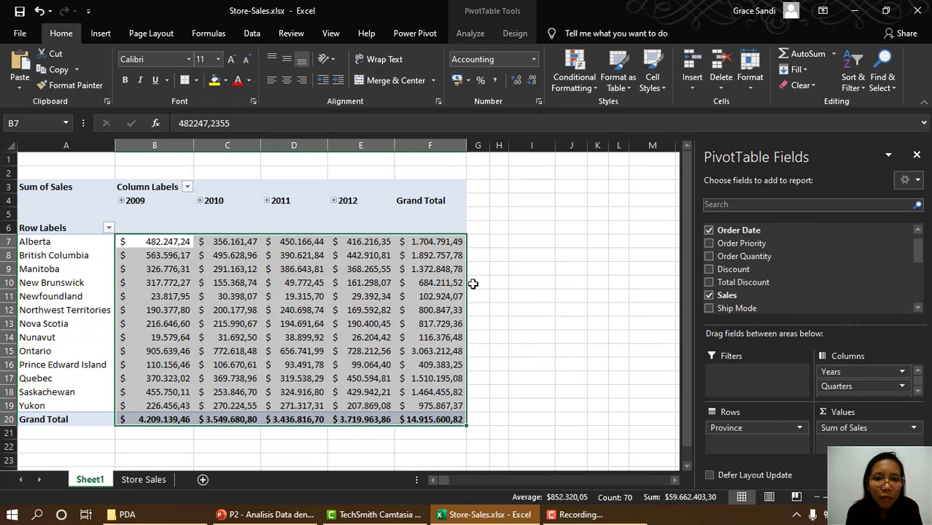
pyautogui.click(478, 295)
pyautogui.click(429, 282)
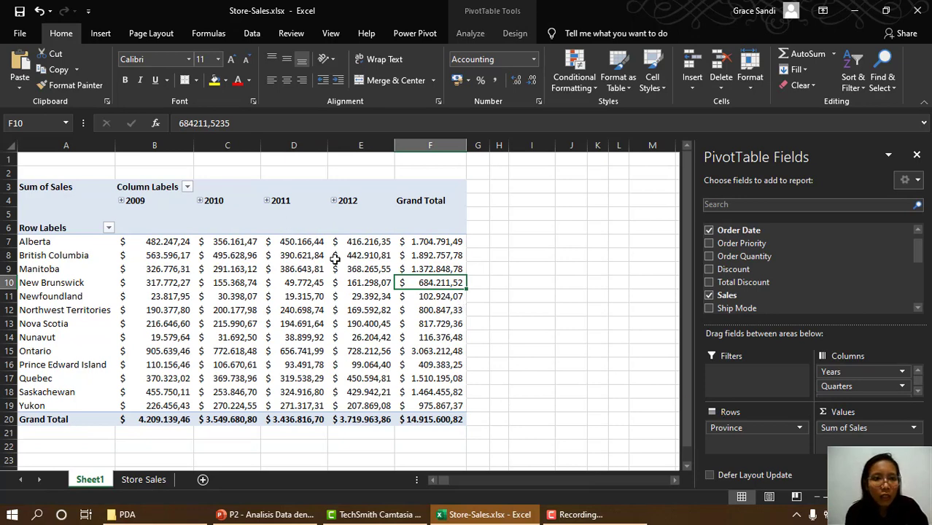
# Step: Insert a Clustered Column PivotChart of yearly sales by province and enlarge it over columns B to J
pyautogui.click(60, 248)
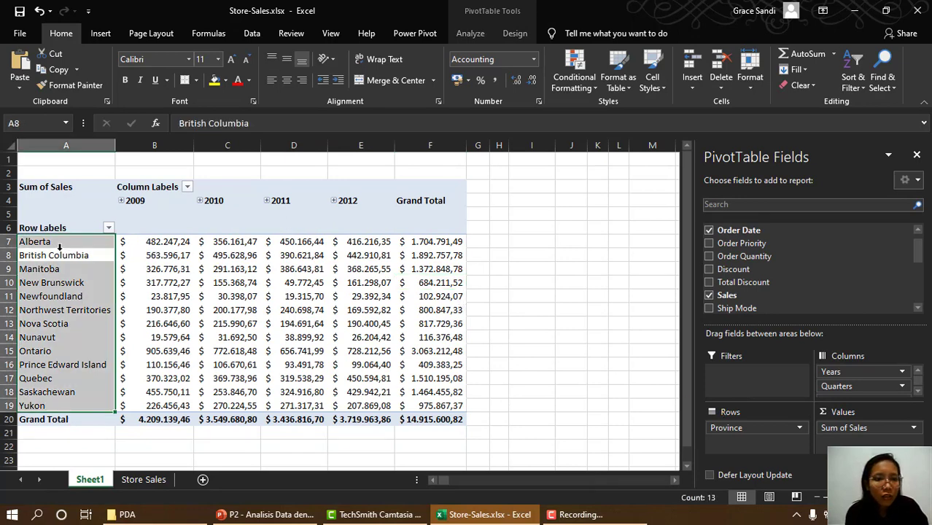
pyautogui.click(100, 33)
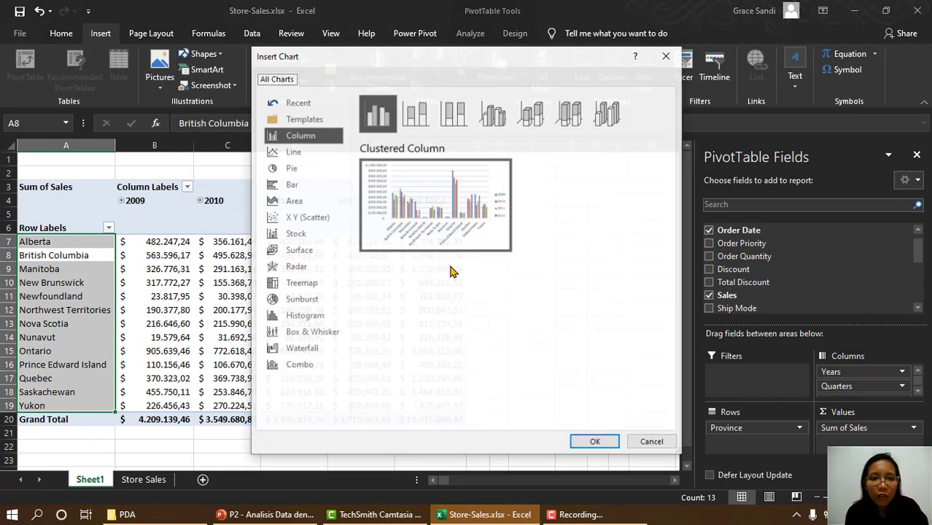
pyautogui.moveTo(451, 228)
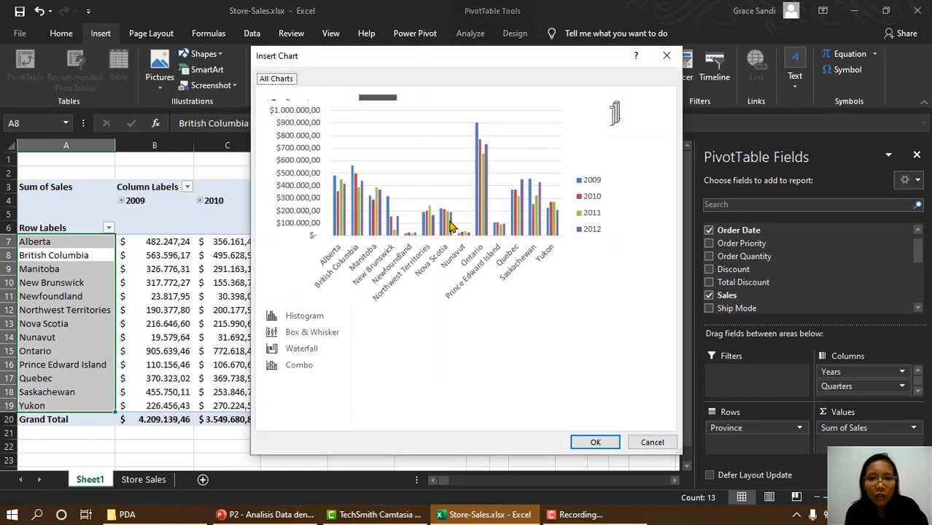
pyautogui.click(595, 442)
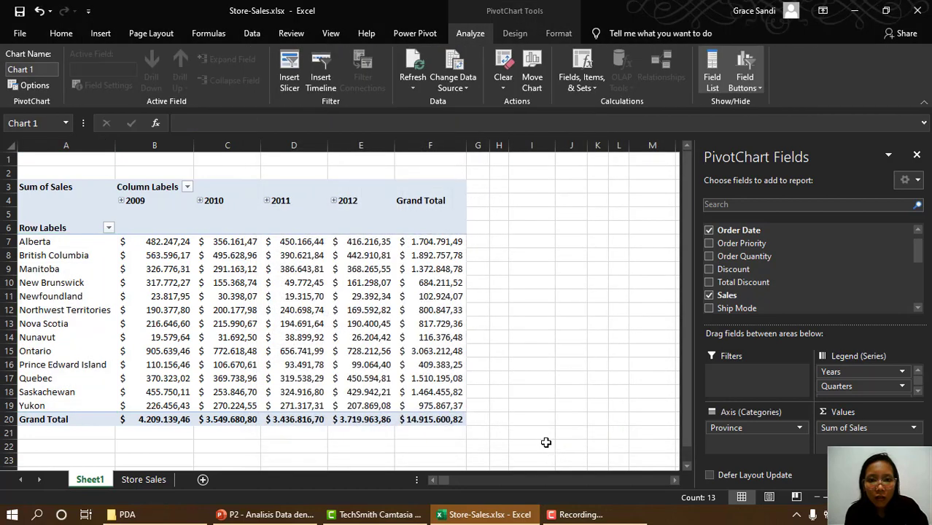
pyautogui.moveTo(513, 408); pyautogui.dragTo(588, 462)
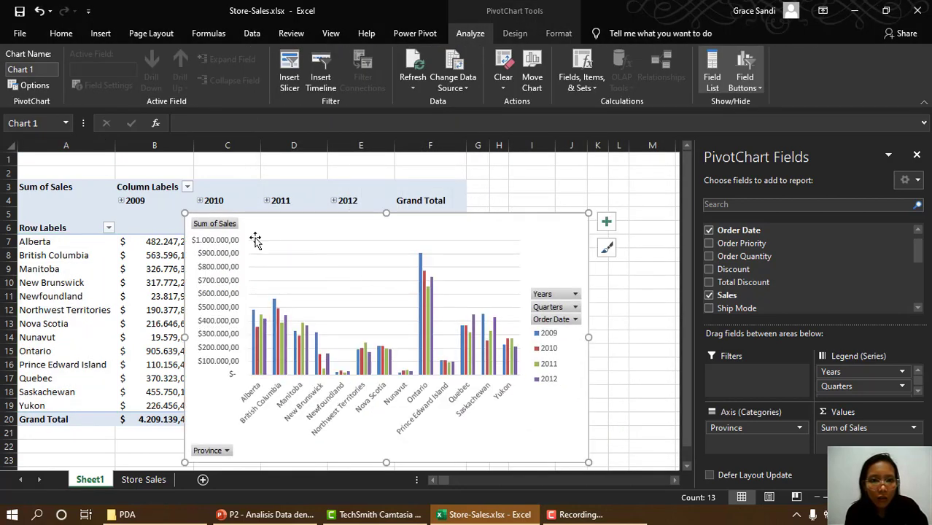
pyautogui.moveTo(184, 214); pyautogui.dragTo(134, 154)
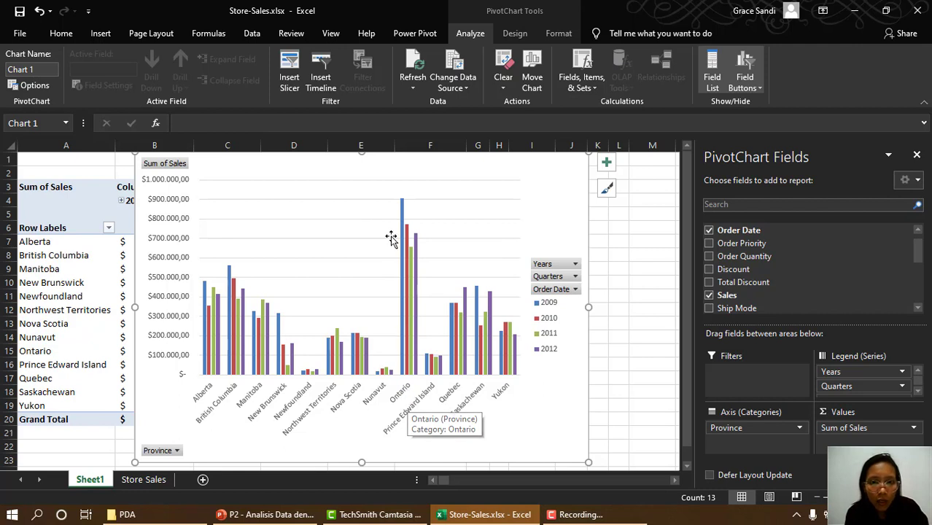
# Step: Examine Ontario's yearly sales bars in the PivotChart, and delete the chart from the worksheet
pyautogui.moveTo(407, 210)
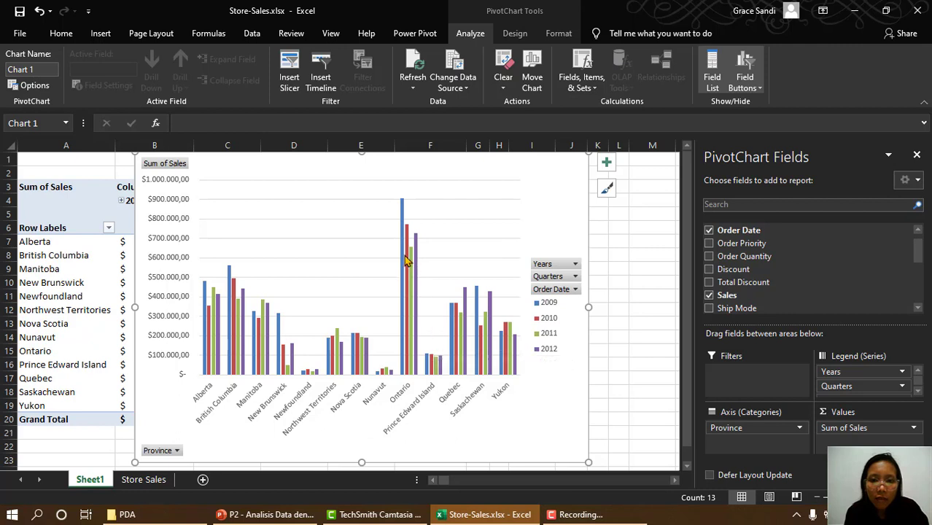
pyautogui.moveTo(405, 252)
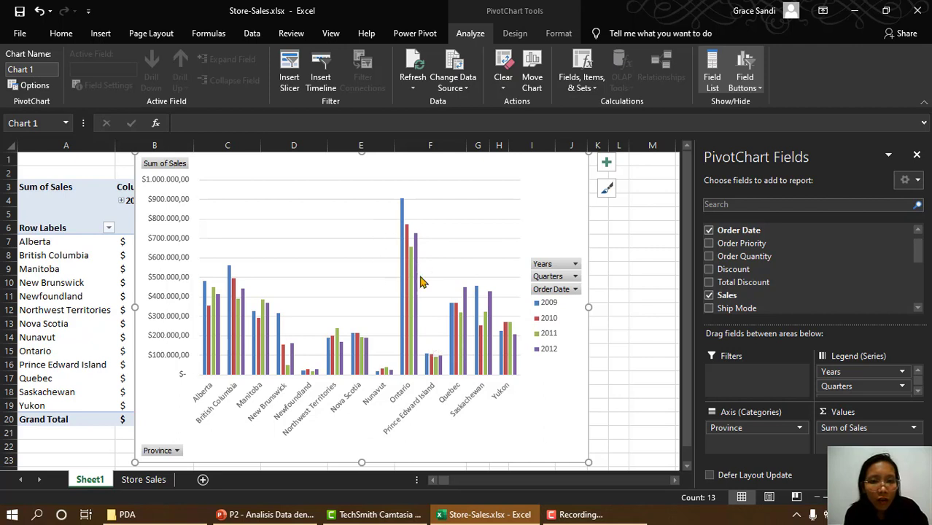
pyautogui.moveTo(415, 280)
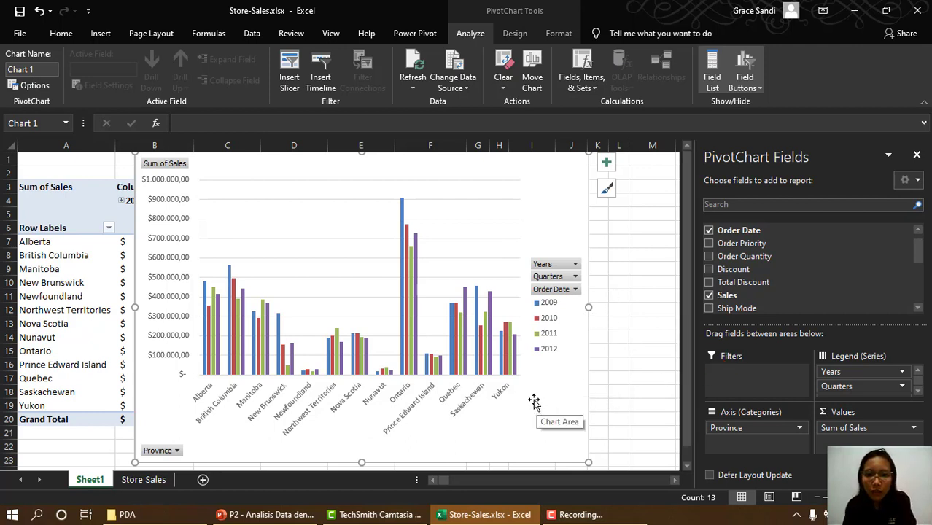
pyautogui.press('Delete')
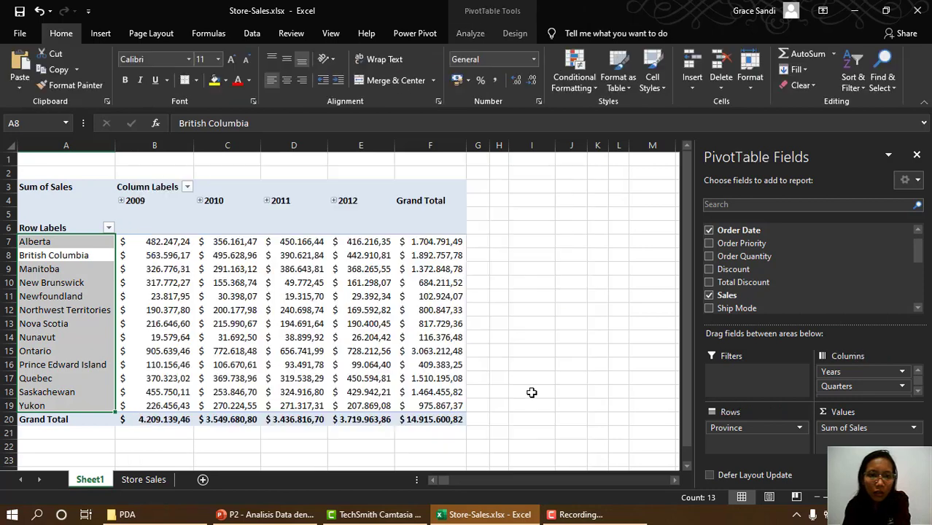
pyautogui.click(531, 392)
# Step: Add Customer Segment as the PivotTable's report filter field
pyautogui.click(436, 339)
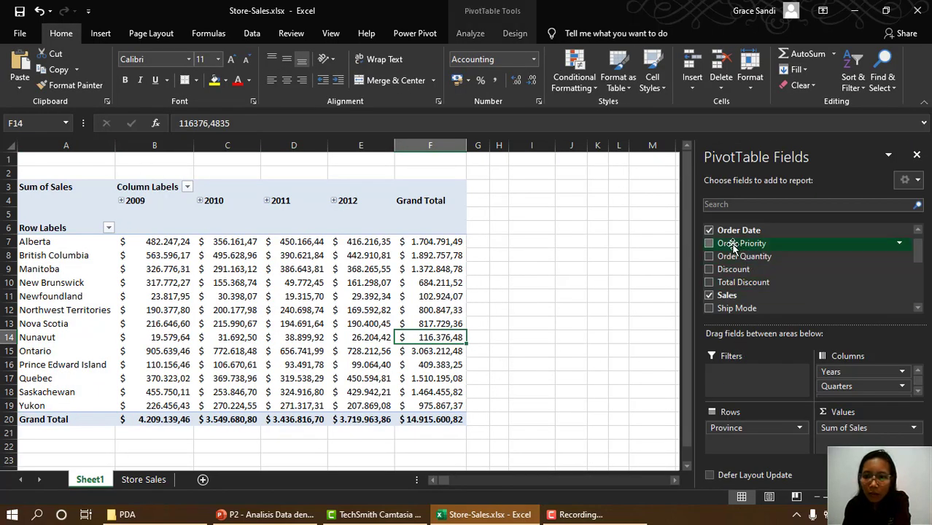
pyautogui.scroll(-2, 744, 289)
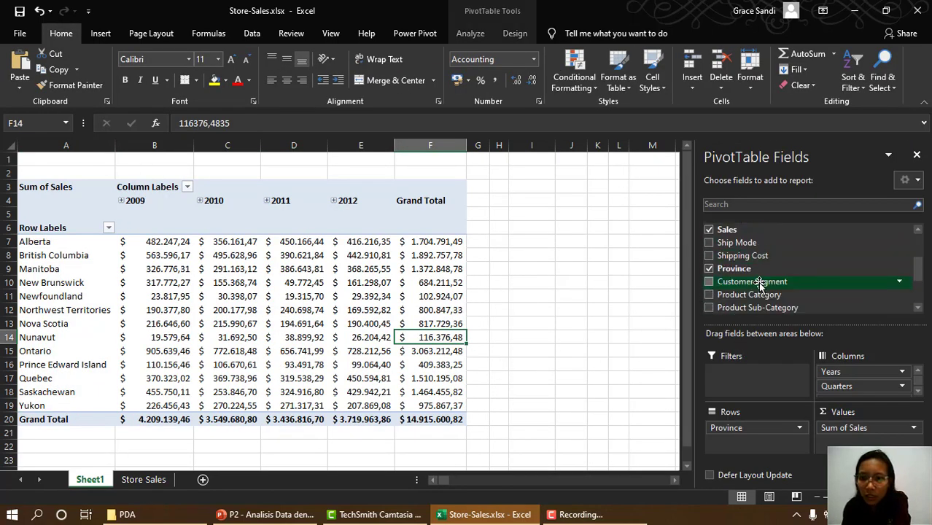
pyautogui.moveTo(771, 285); pyautogui.dragTo(756, 383)
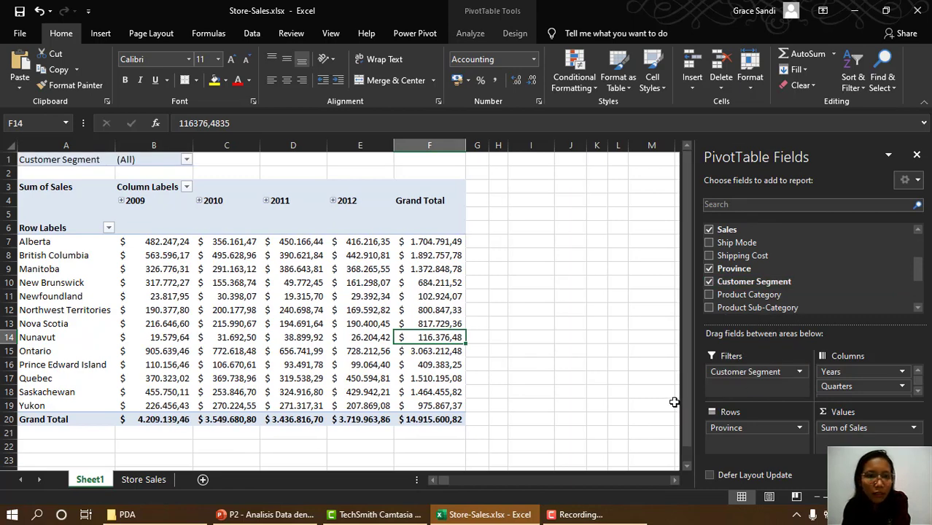
# Step: Filter the PivotTable's Customer Segment to Corporate
pyautogui.click(187, 160)
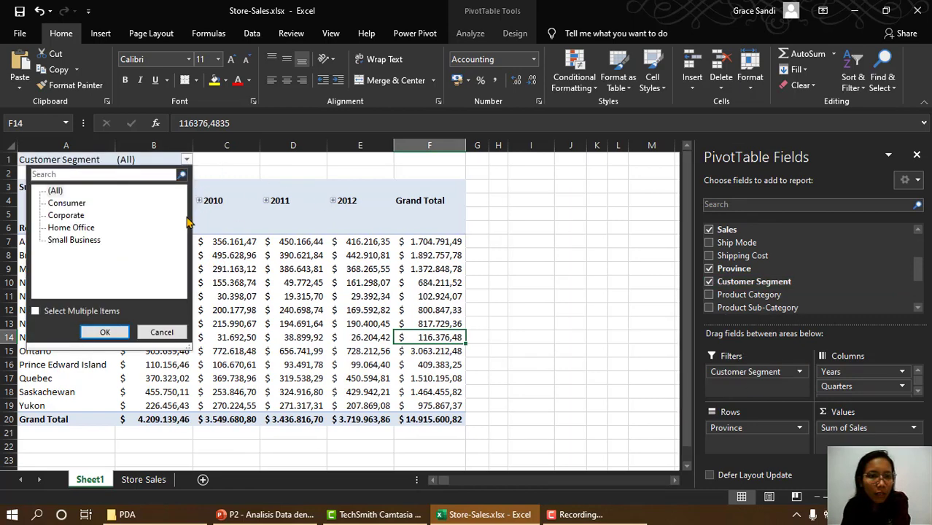
pyautogui.click(74, 216)
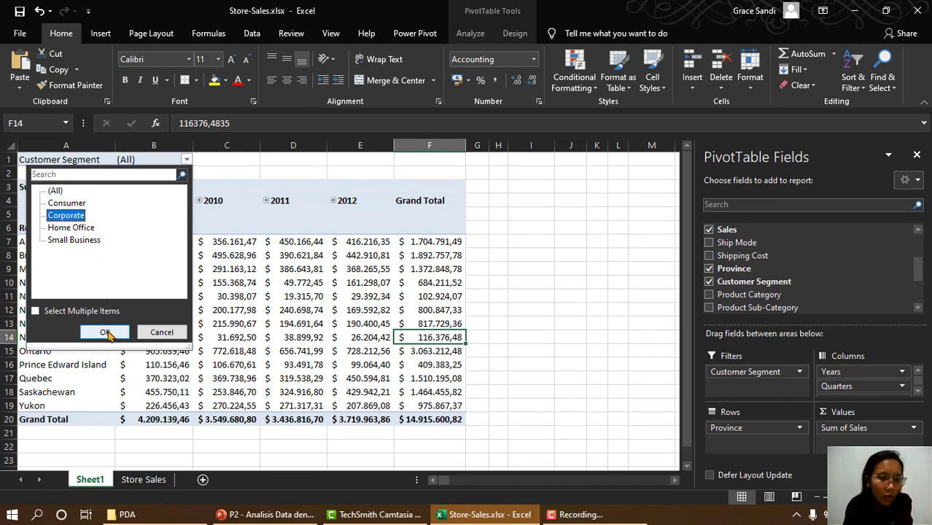
pyautogui.click(105, 333)
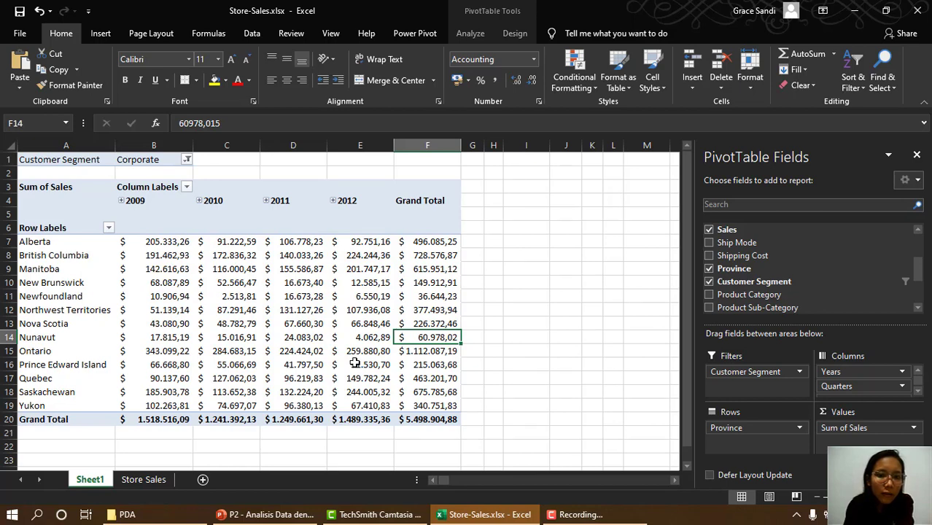
pyautogui.moveTo(354, 363)
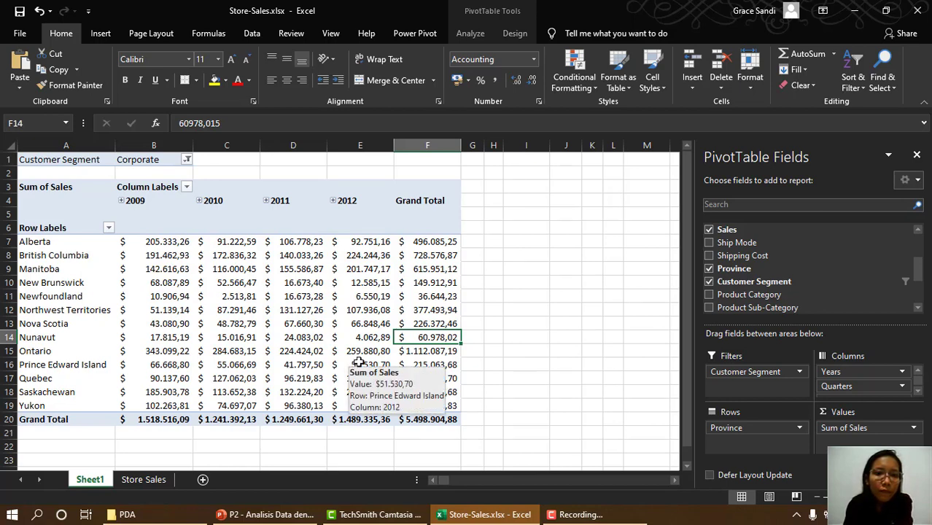
# Step: Enlarge the new PivotChart so it spans columns B to K and rows 2 to 22
pyautogui.moveTo(383, 318)
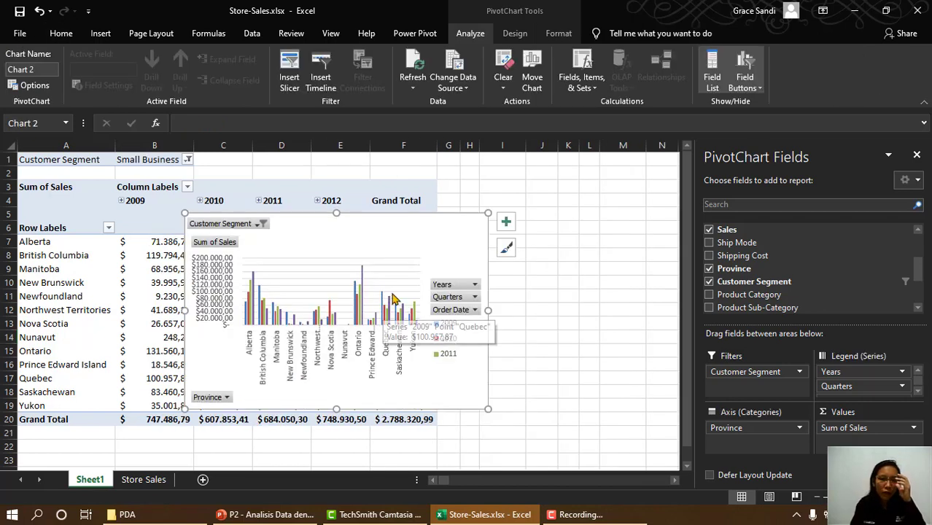
pyautogui.moveTo(488, 409); pyautogui.dragTo(568, 454)
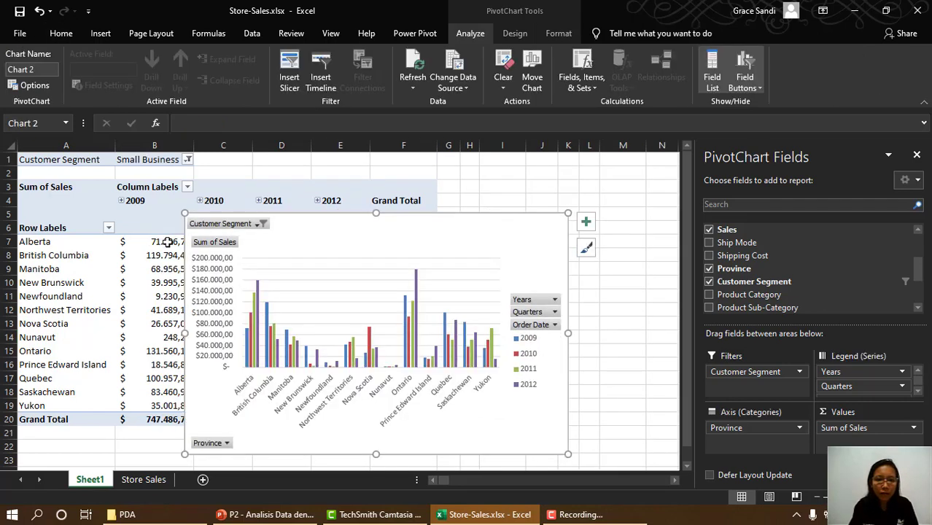
pyautogui.moveTo(185, 213); pyautogui.dragTo(145, 170)
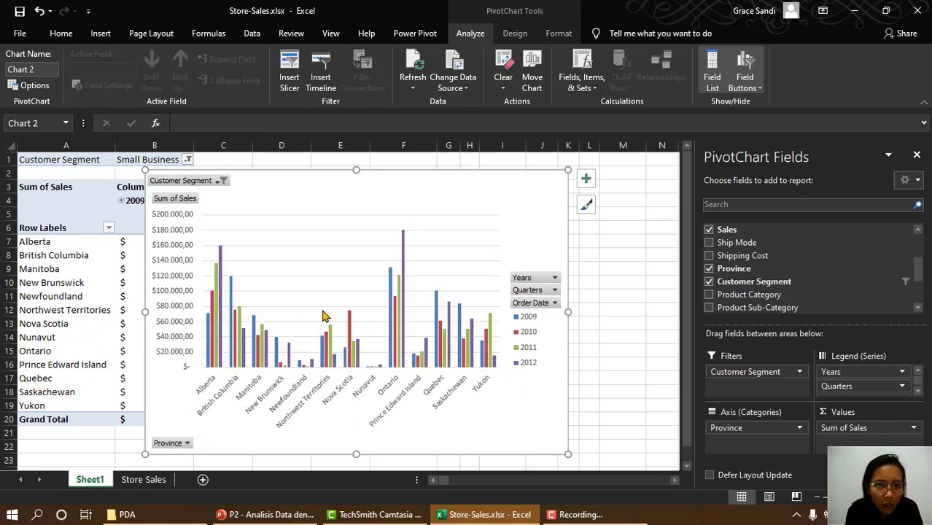
# Step: Apply Small Business in the chart's Customer Segment filter and examine the yearly sales of Ontario and Alberta
pyautogui.click(217, 181)
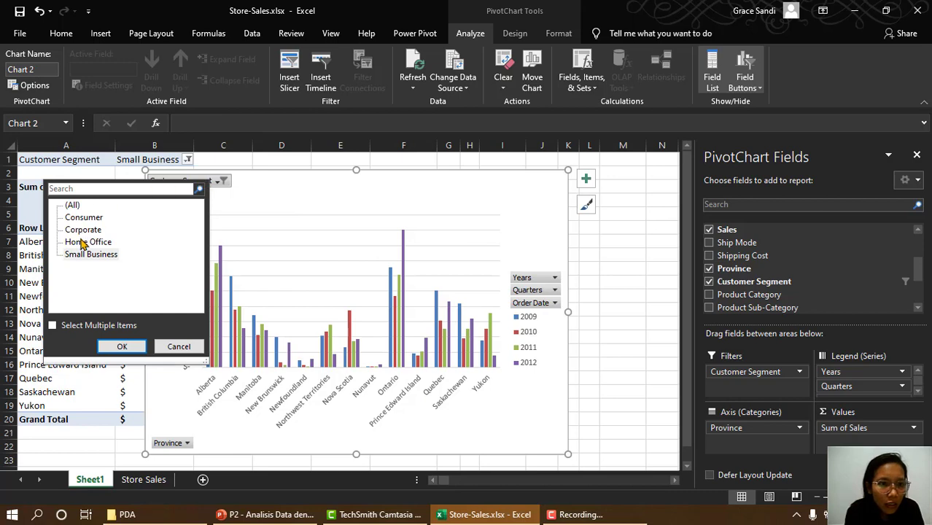
pyautogui.click(91, 254)
pyautogui.click(122, 346)
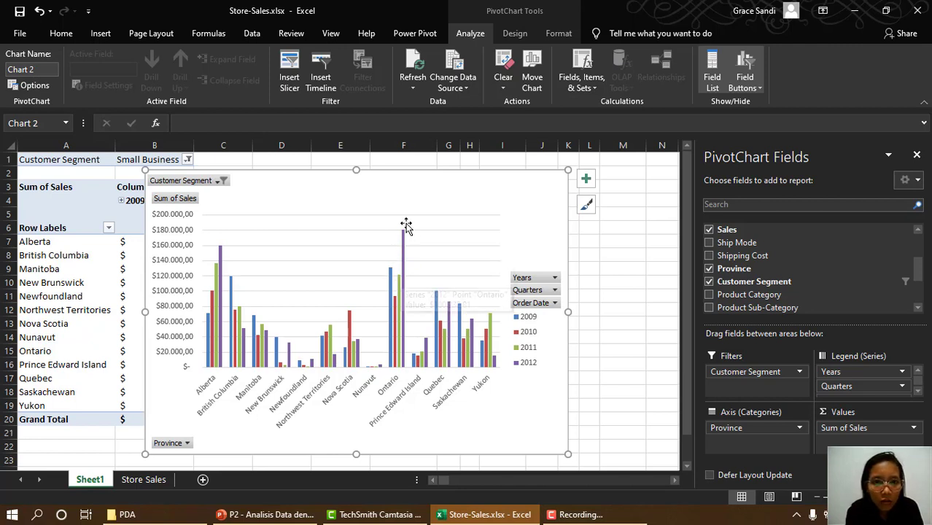
pyautogui.moveTo(406, 253)
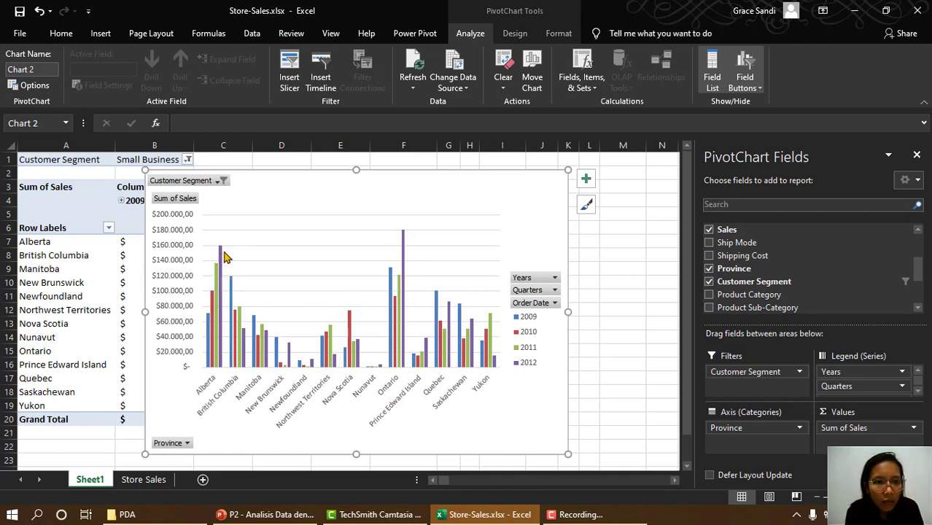
pyautogui.moveTo(222, 256)
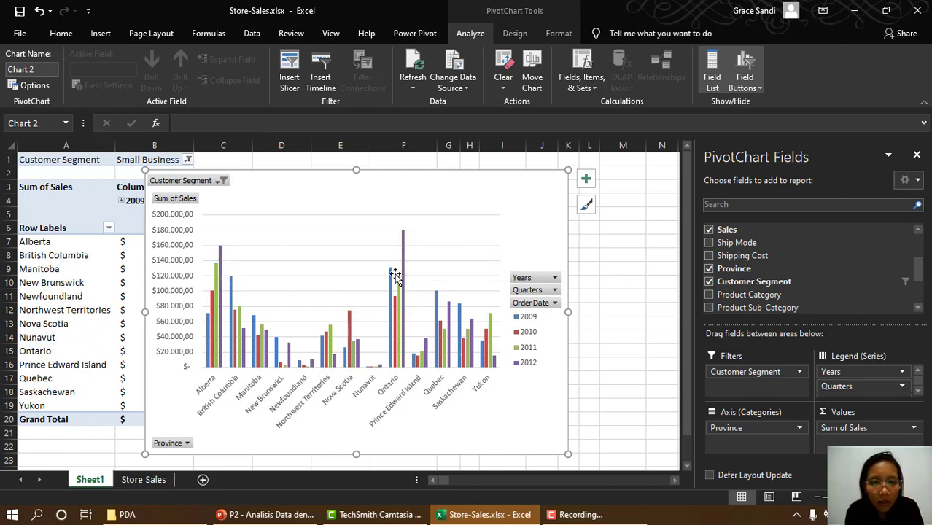
pyautogui.moveTo(394, 278)
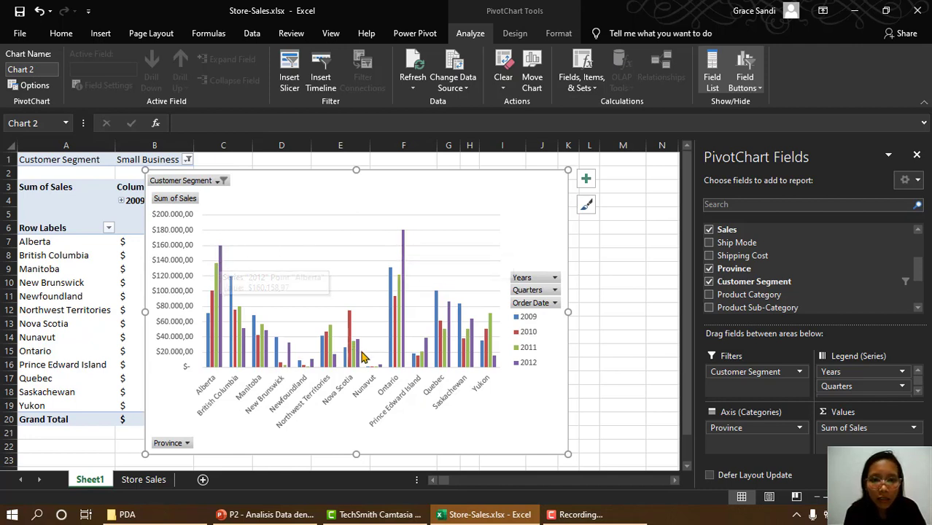
# Step: Filter the PivotChart's Customer Segment to Corporate and compare the provinces' yearly sales bars
pyautogui.click(223, 180)
pyautogui.click(101, 231)
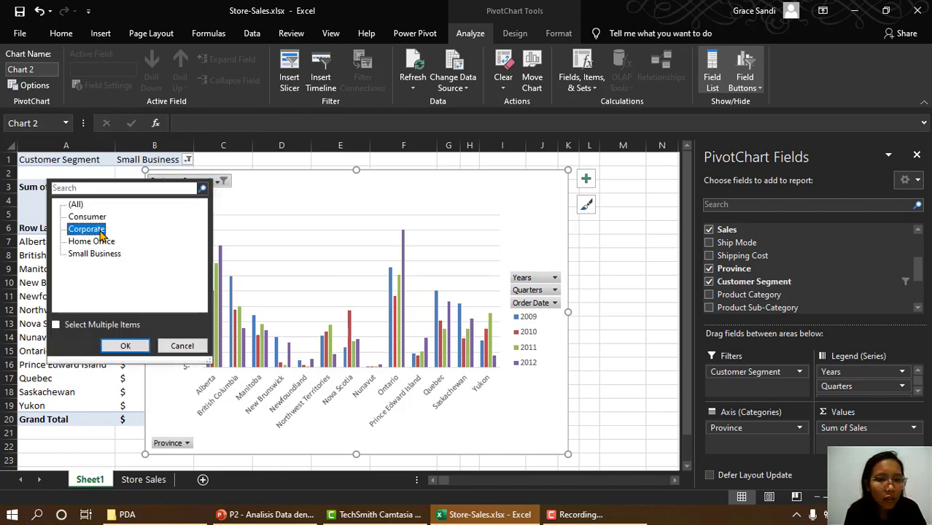
pyautogui.click(126, 344)
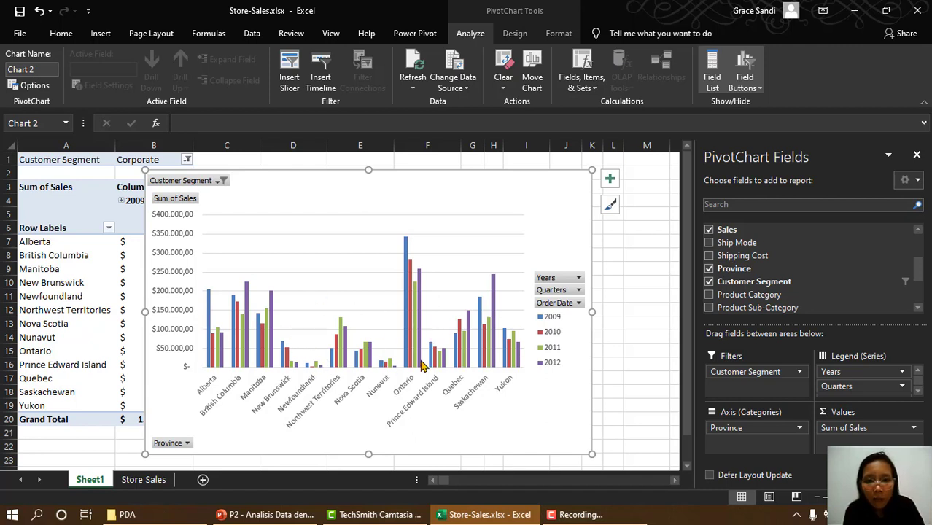
pyautogui.moveTo(447, 359)
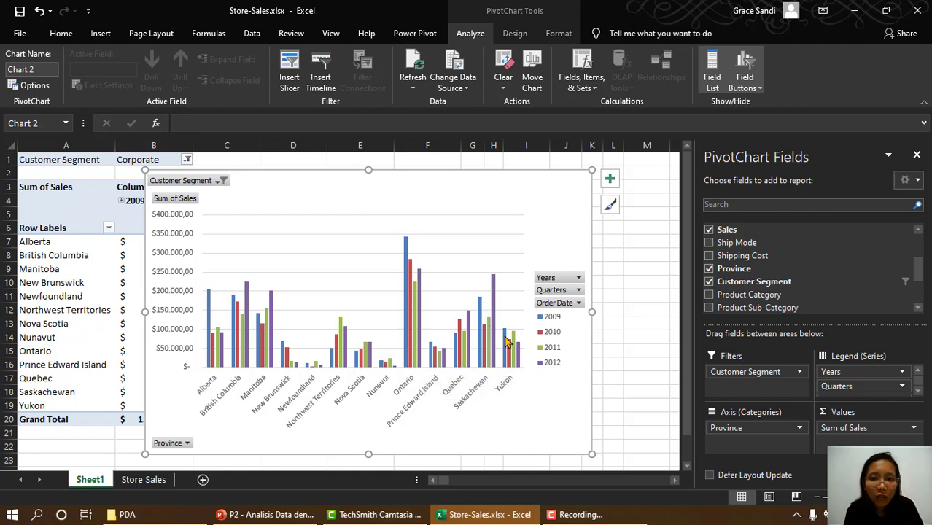
pyautogui.moveTo(506, 342)
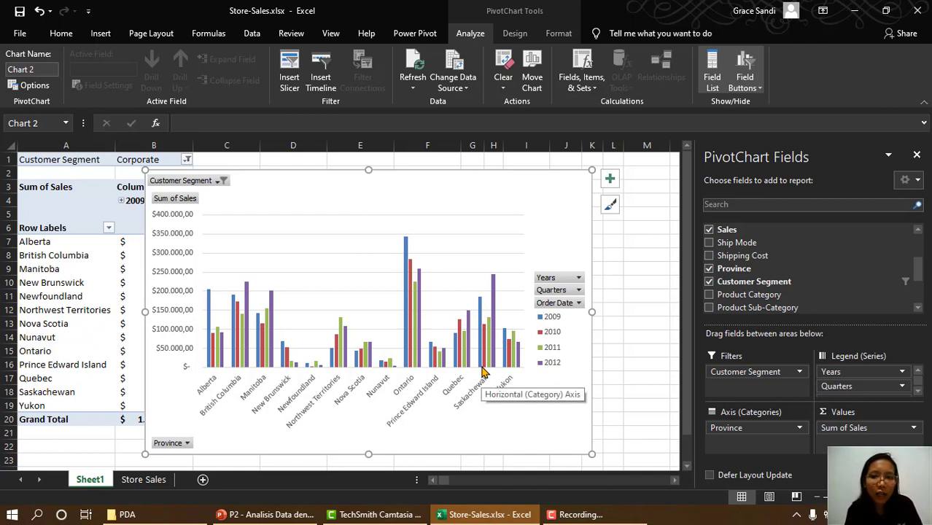
# Step: Try to add the Ship Date field to the PivotChart
pyautogui.scroll(-3, 826, 284)
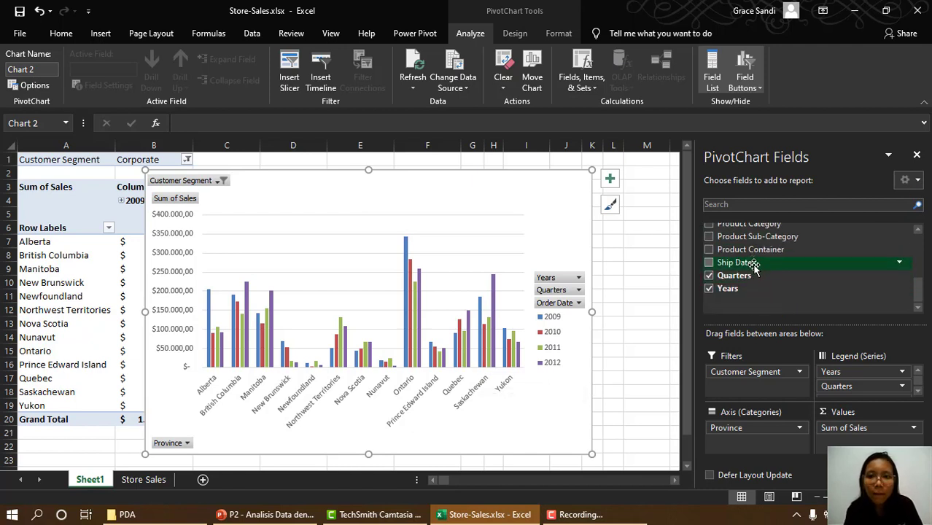
pyautogui.moveTo(752, 265); pyautogui.dragTo(641, 239)
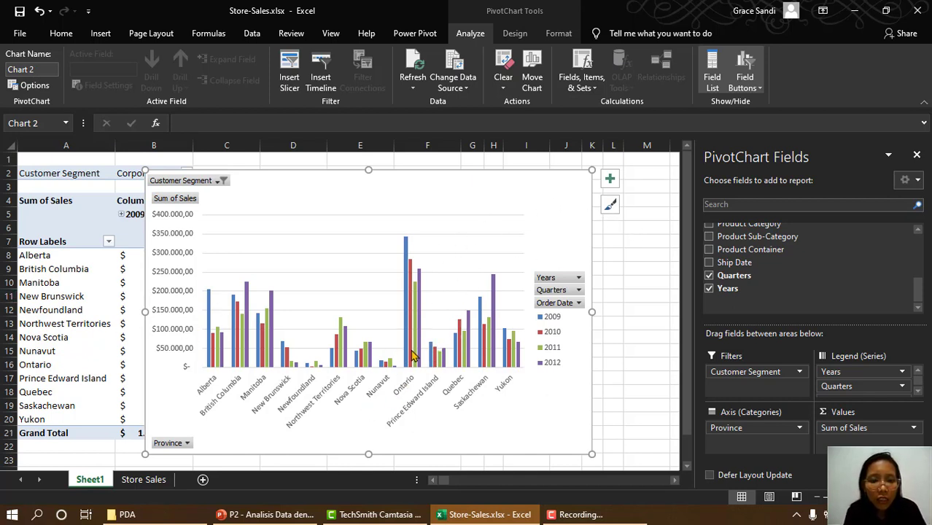
# Step: Filter the PivotChart's Province field to show only Alberta's yearly sales, clearing all other provinces
pyautogui.click(186, 443)
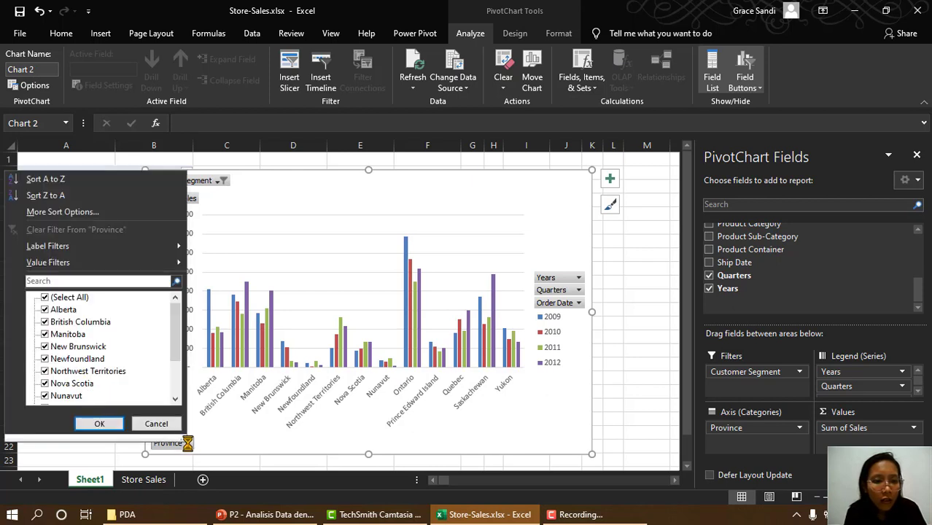
pyautogui.scroll(-2, 86, 353)
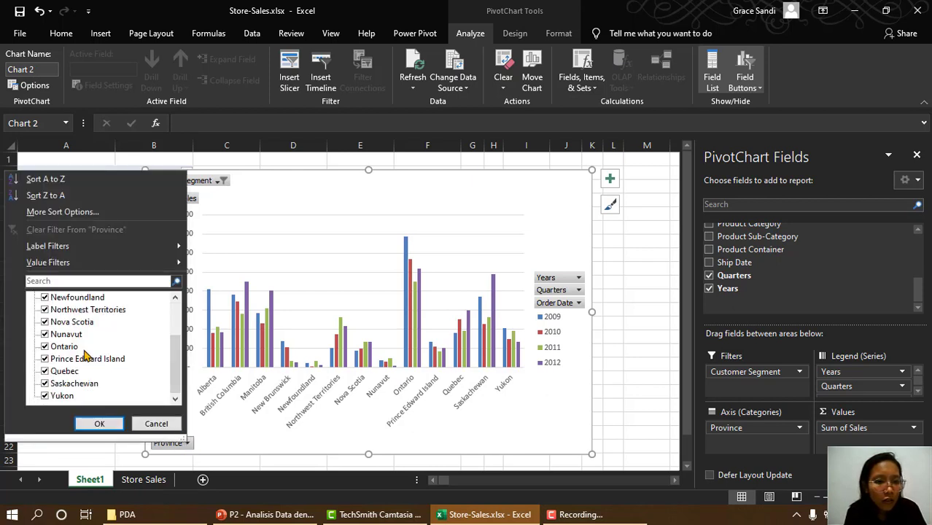
pyautogui.click(54, 398)
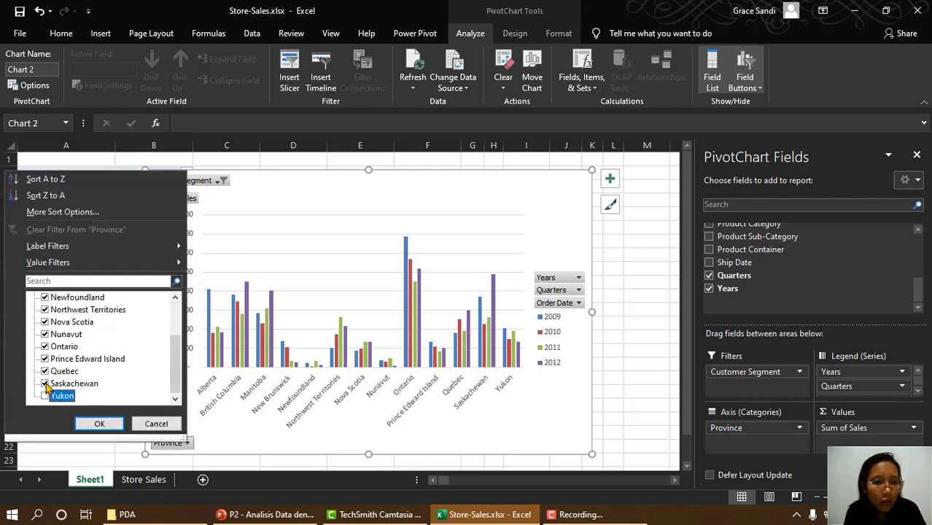
pyautogui.click(45, 384)
pyautogui.click(45, 371)
pyautogui.click(45, 358)
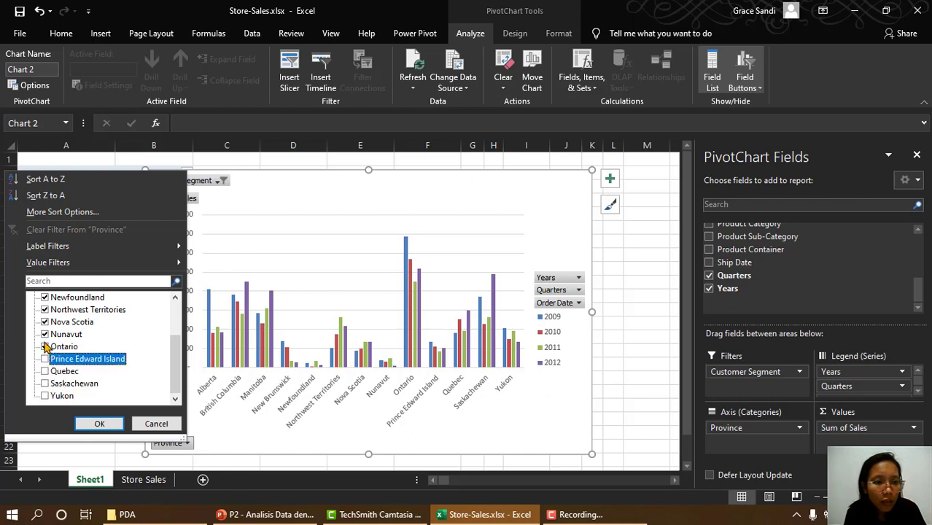
pyautogui.click(46, 334)
pyautogui.scroll(1, 51, 346)
pyautogui.click(47, 384)
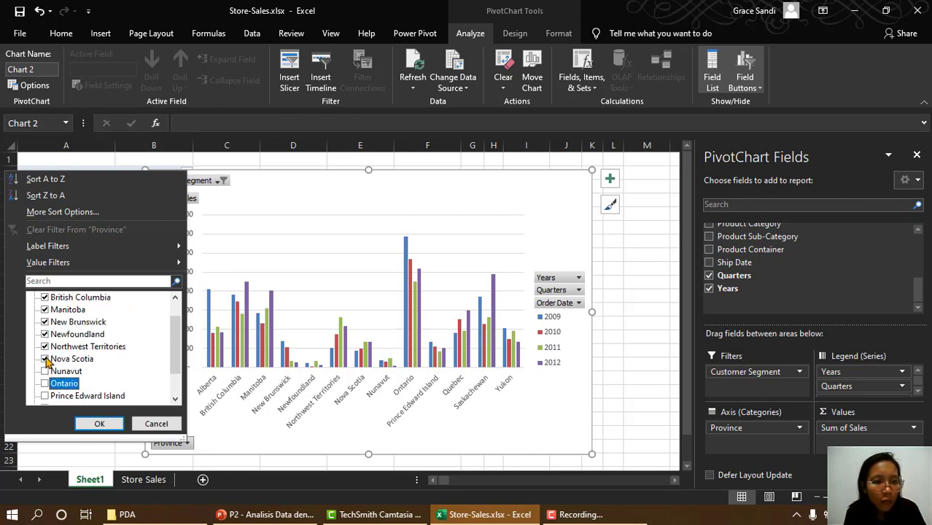
pyautogui.scroll(1, 46, 350)
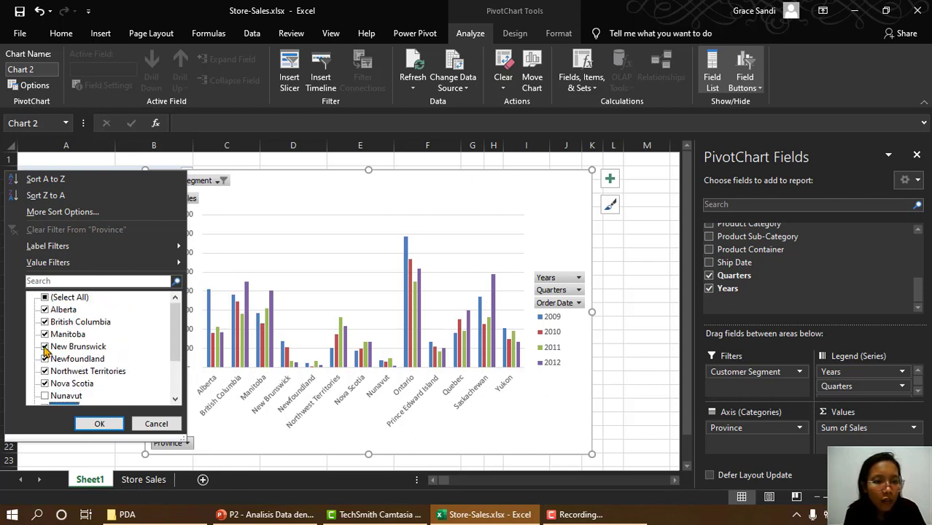
pyautogui.click(44, 297)
pyautogui.click(45, 309)
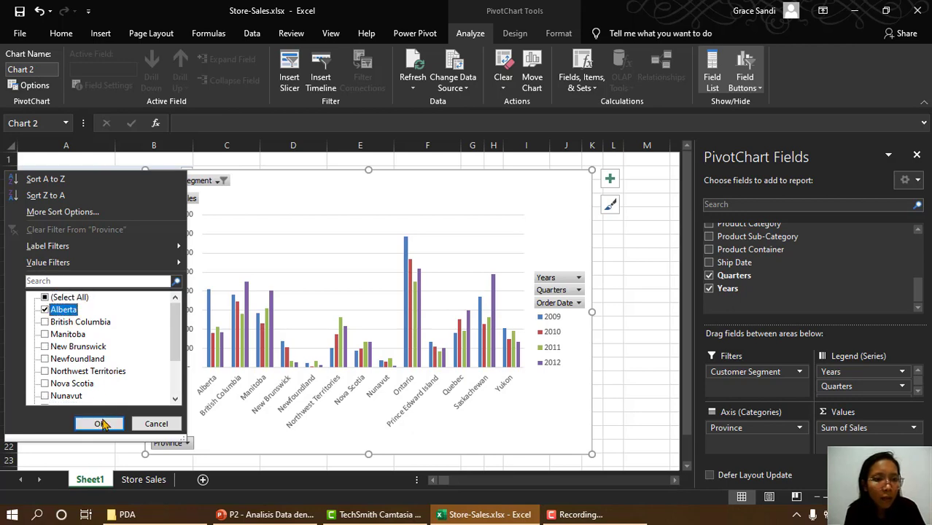
pyautogui.click(99, 424)
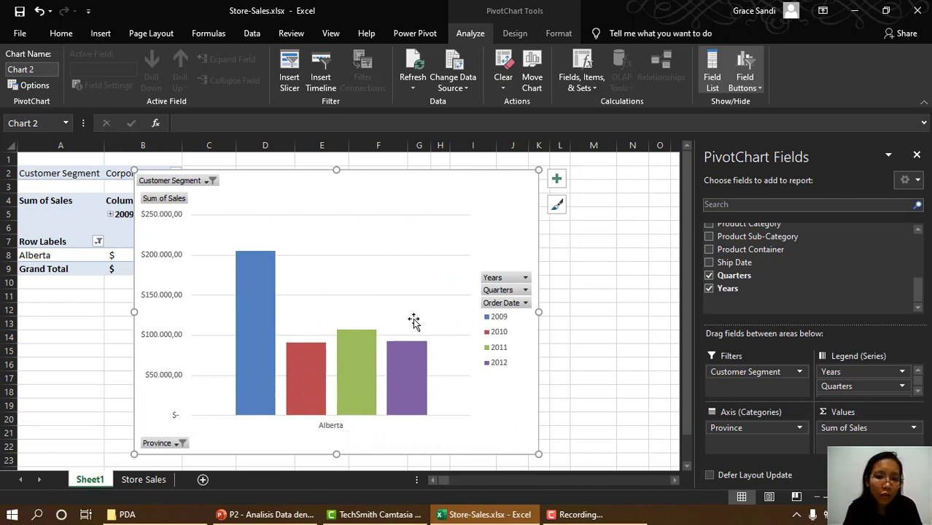
# Step: Reselect all provinces in the PivotChart's Province filter and apply it
pyautogui.click(182, 442)
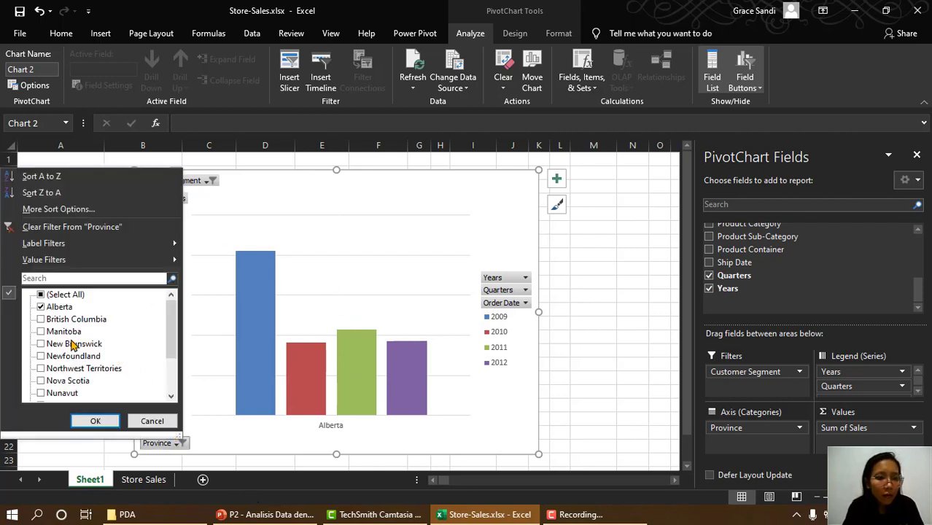
pyautogui.click(41, 294)
pyautogui.click(94, 421)
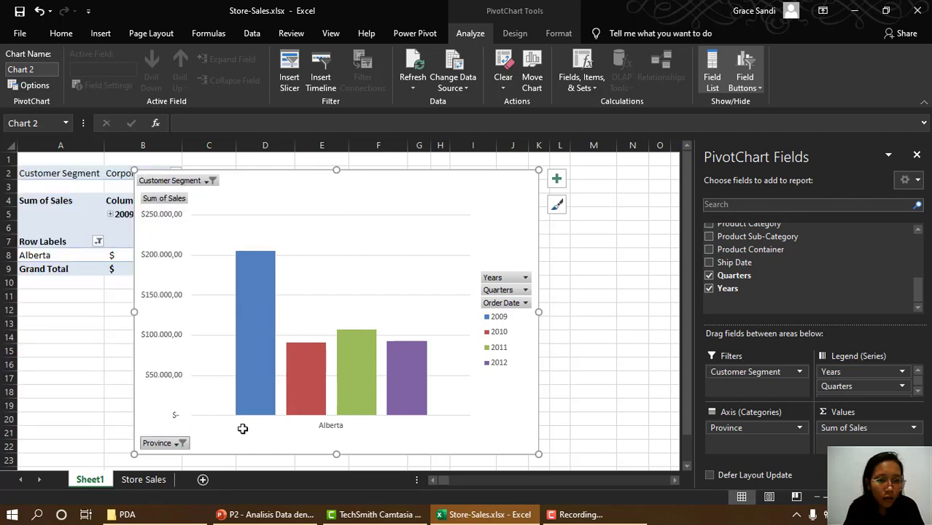